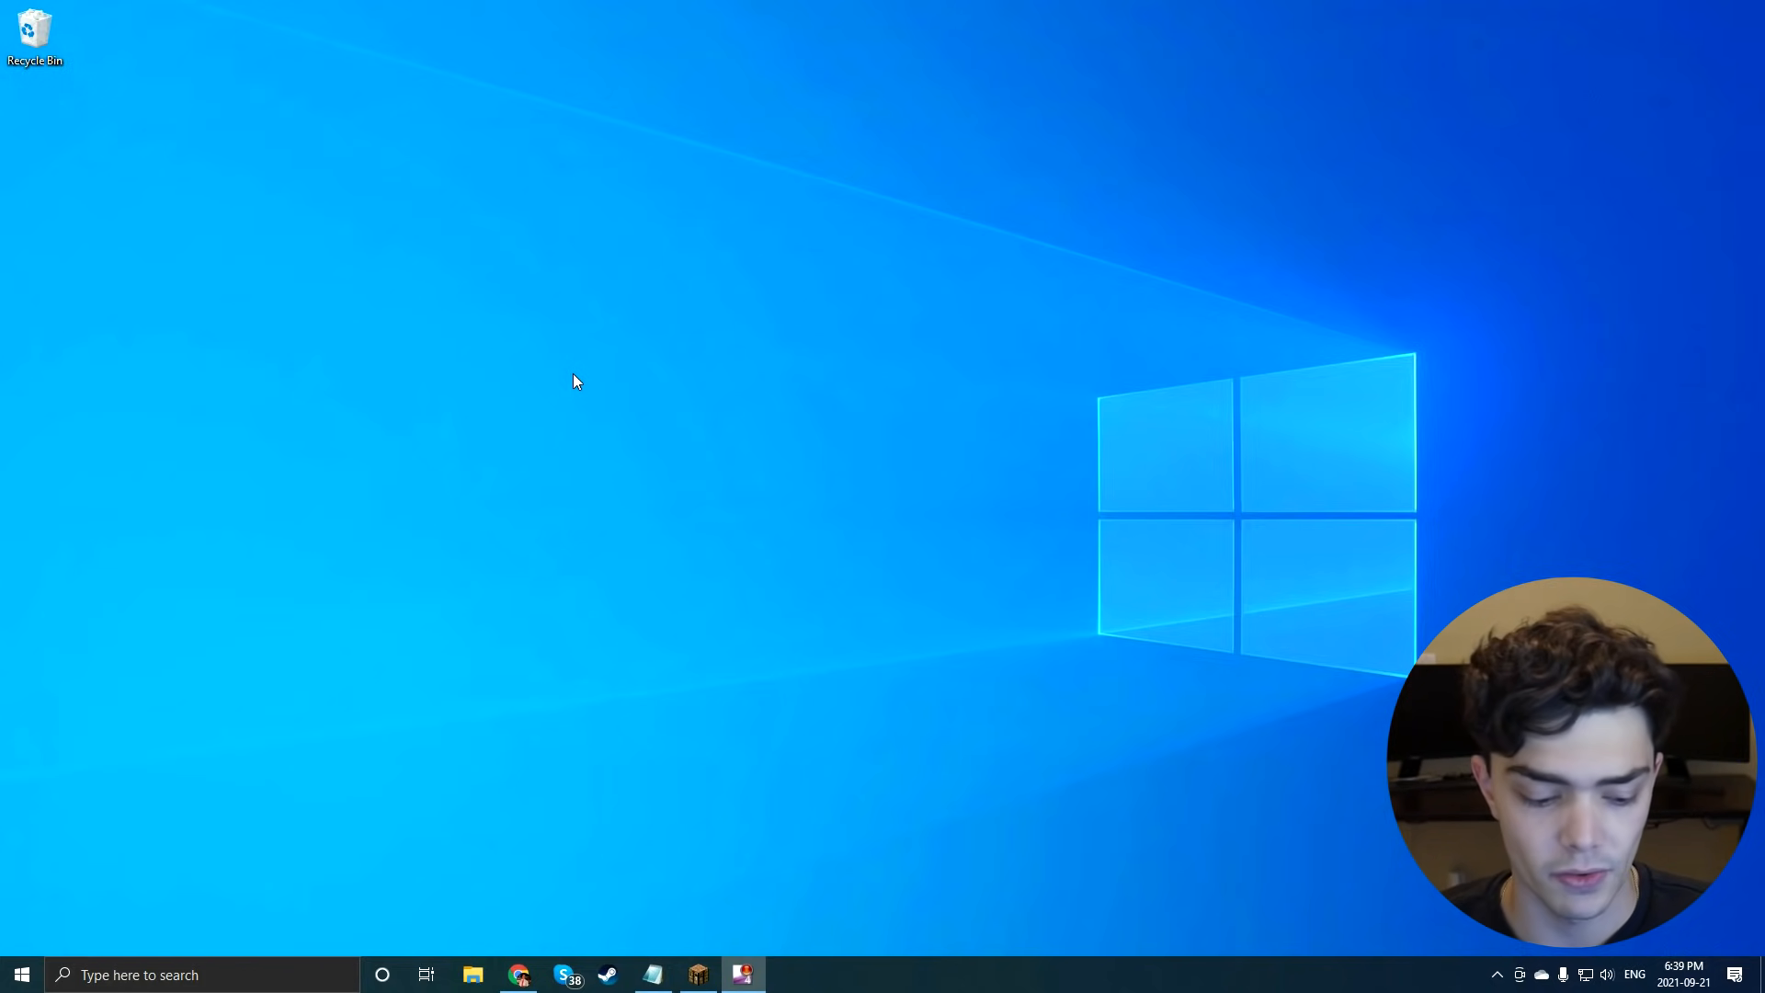
View the OBS Studio download page at obsproject.com in the browser and put the browser window away.
left_click(519, 974)
left_click(262, 41)
left_click(458, 577)
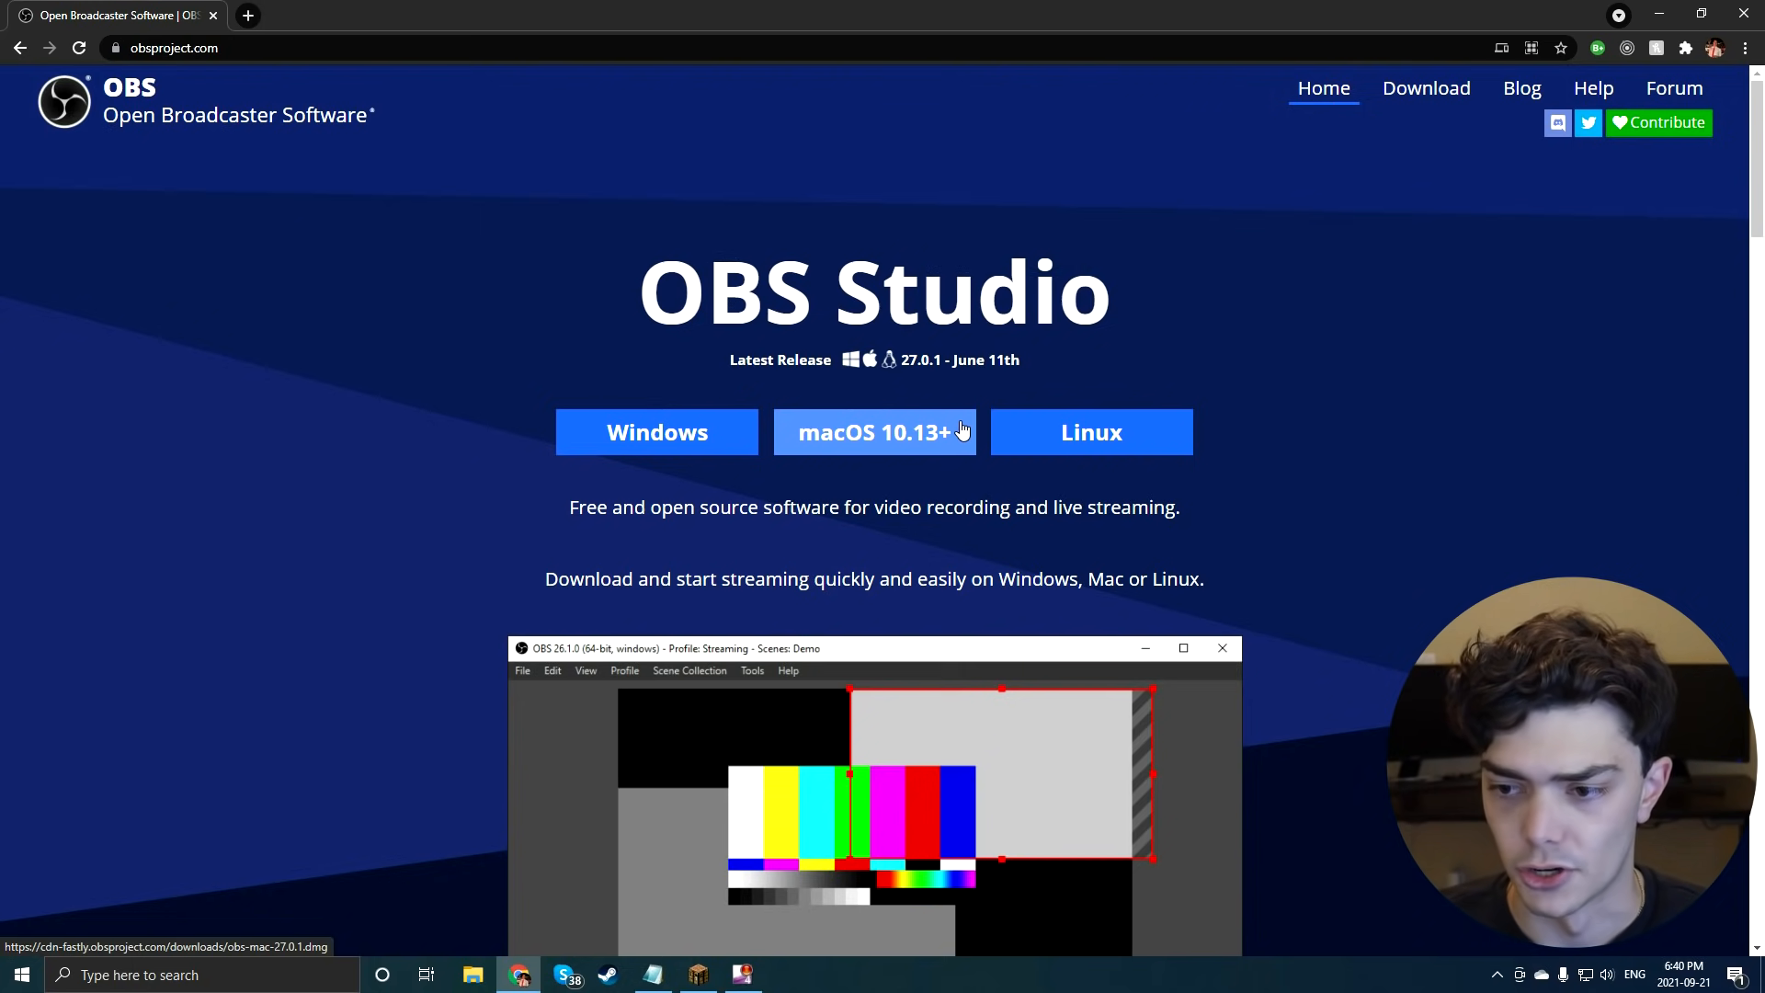
left_click(1659, 14)
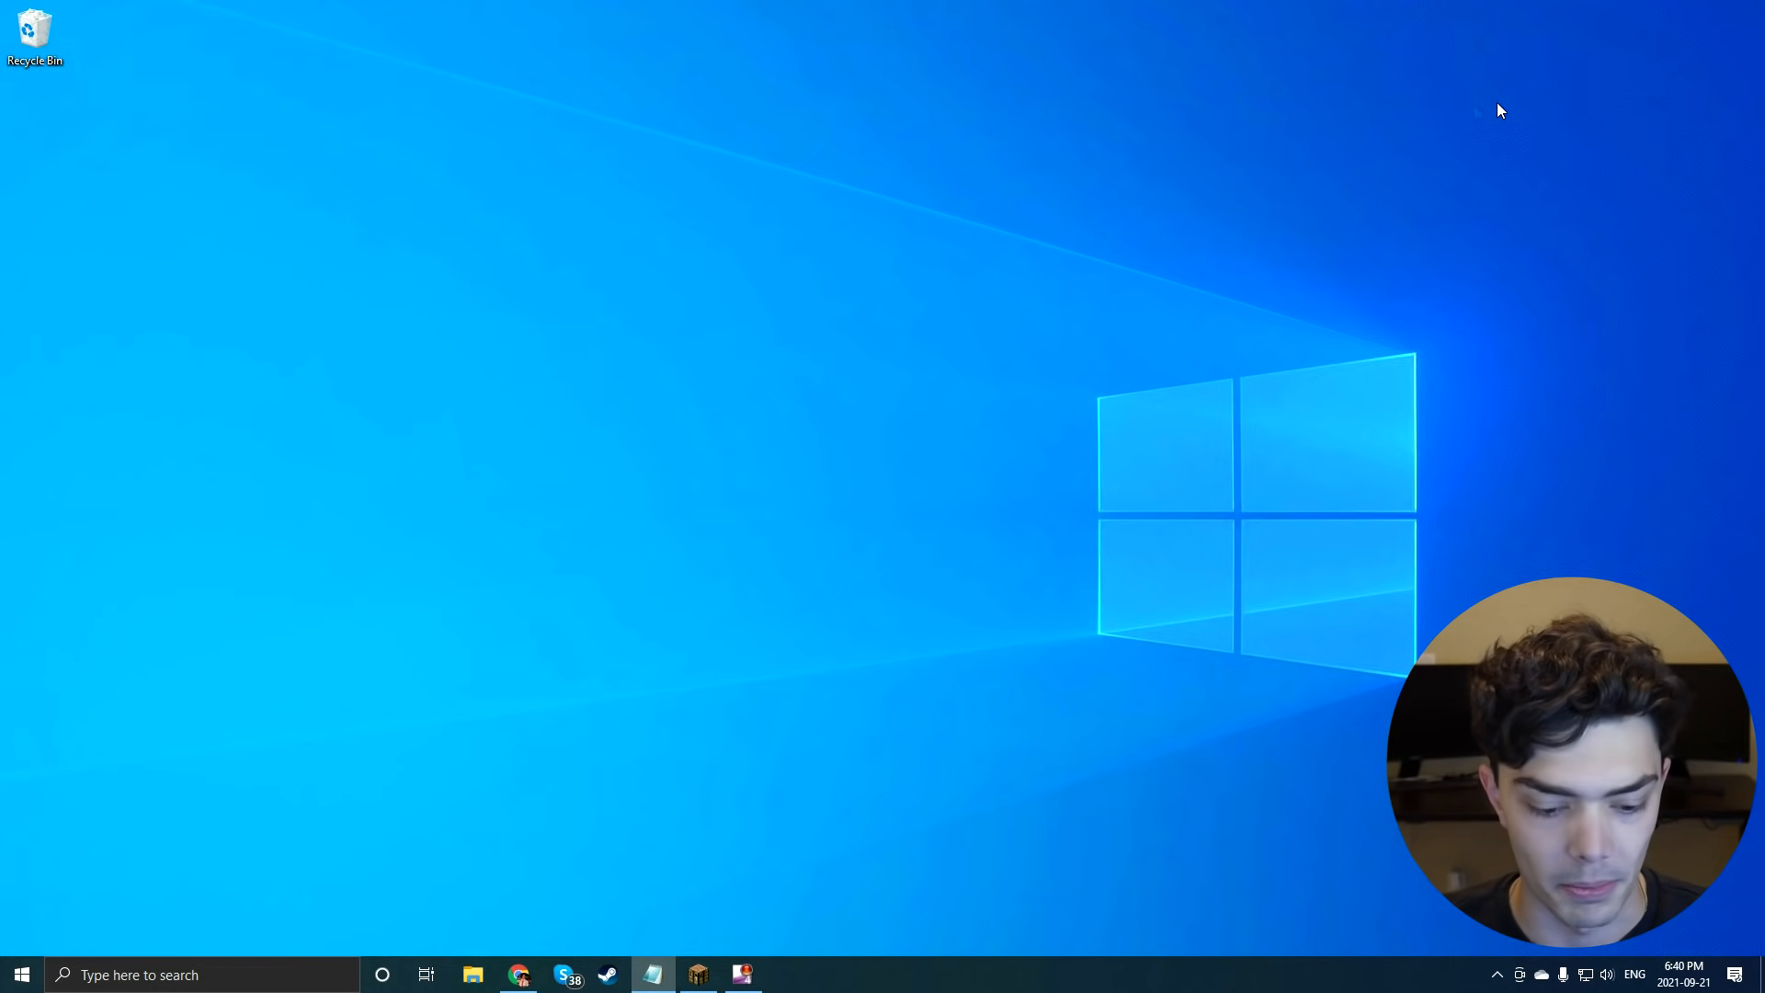
Launch OBS Studio and open its settings window.
key("super")
type("obs")
key("Return")
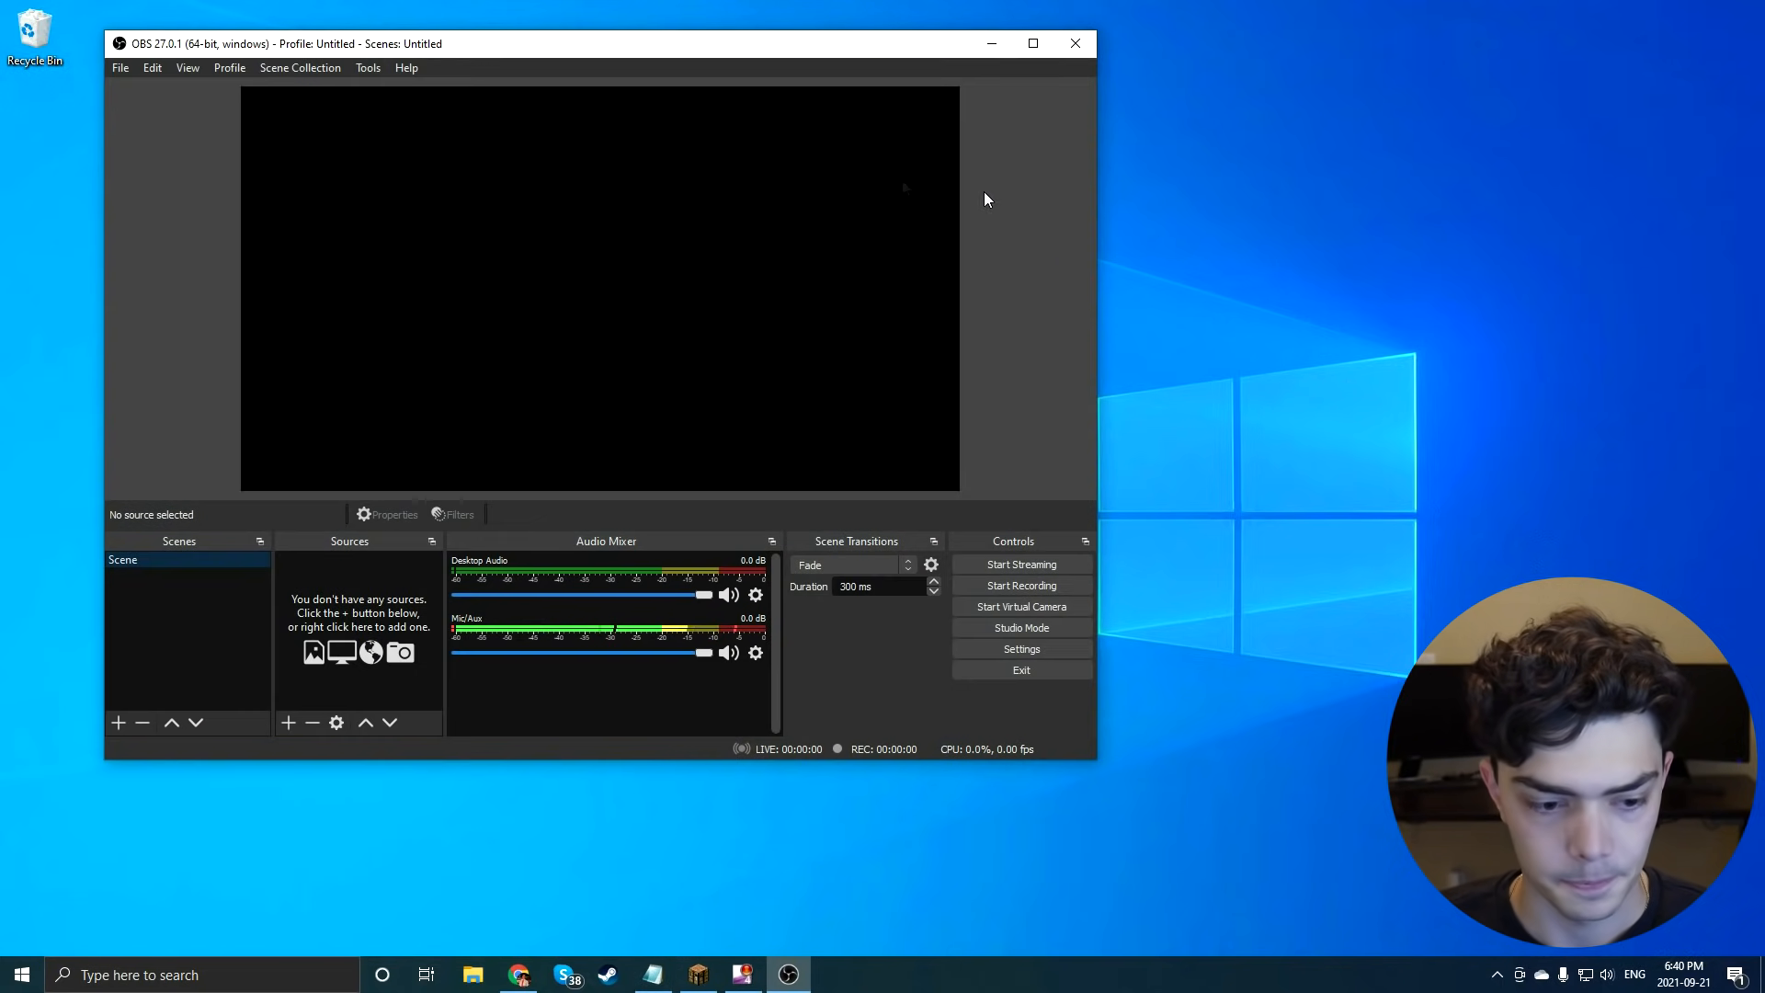
left_click_drag(664, 53, 903, 86)
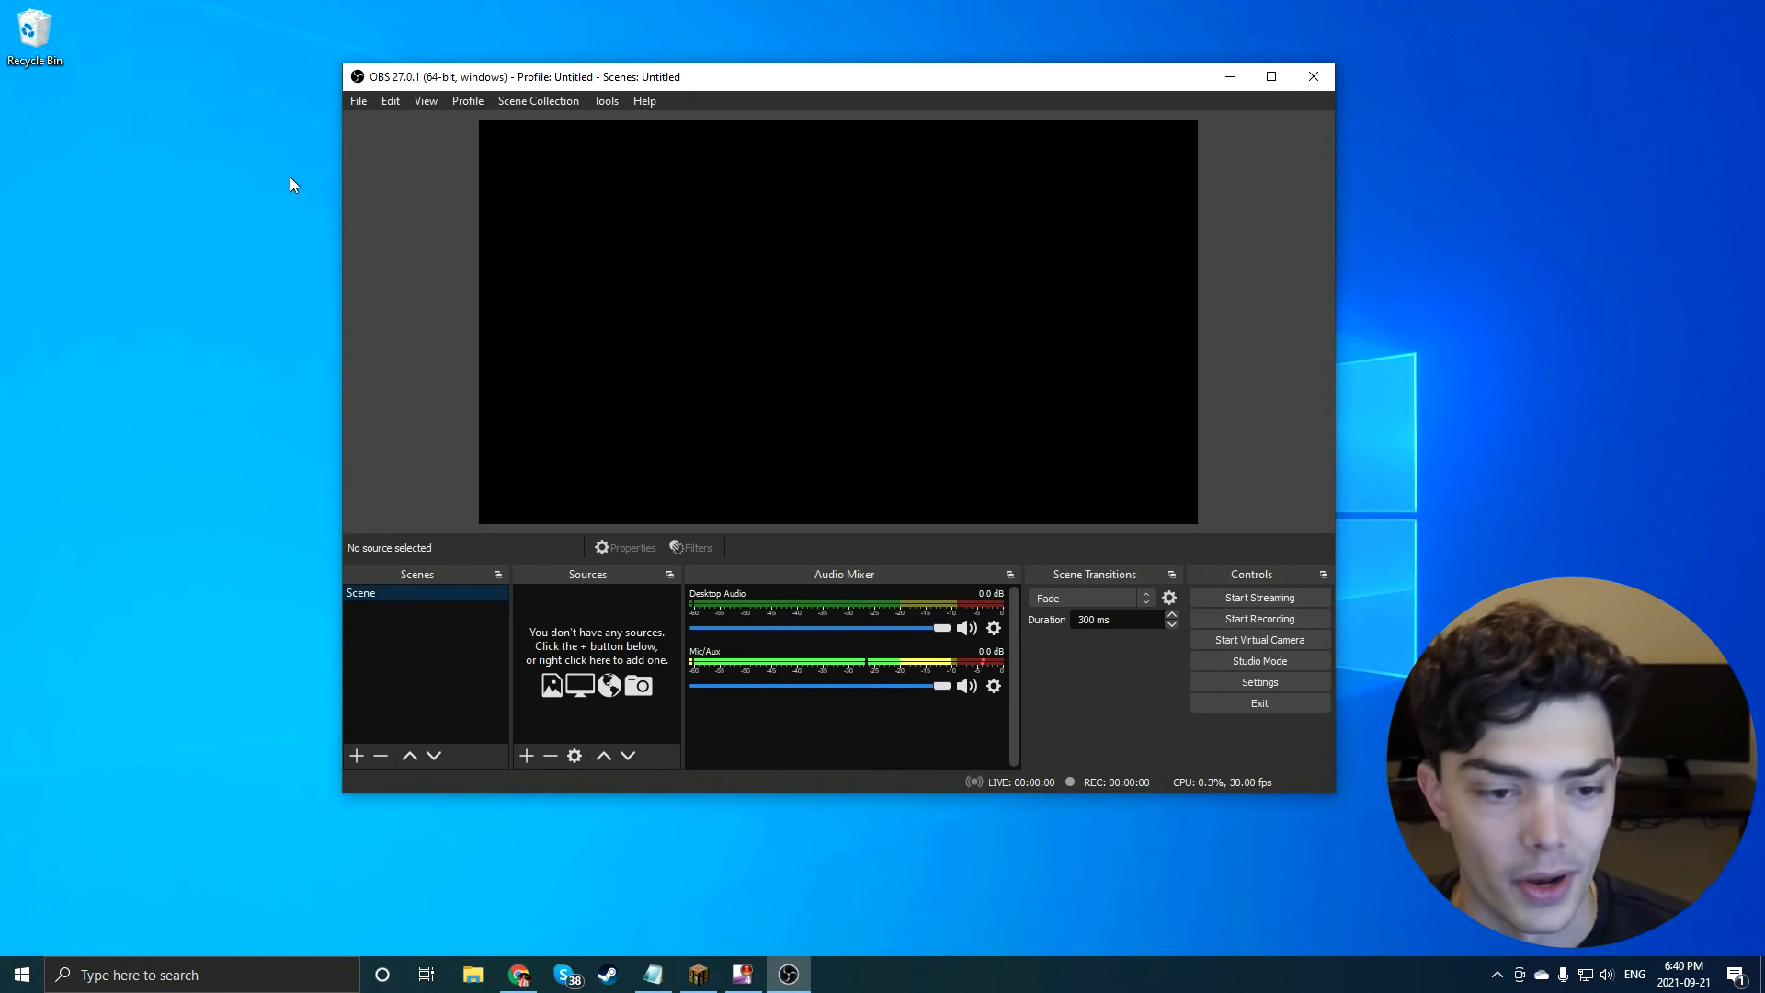
left_click(355, 101)
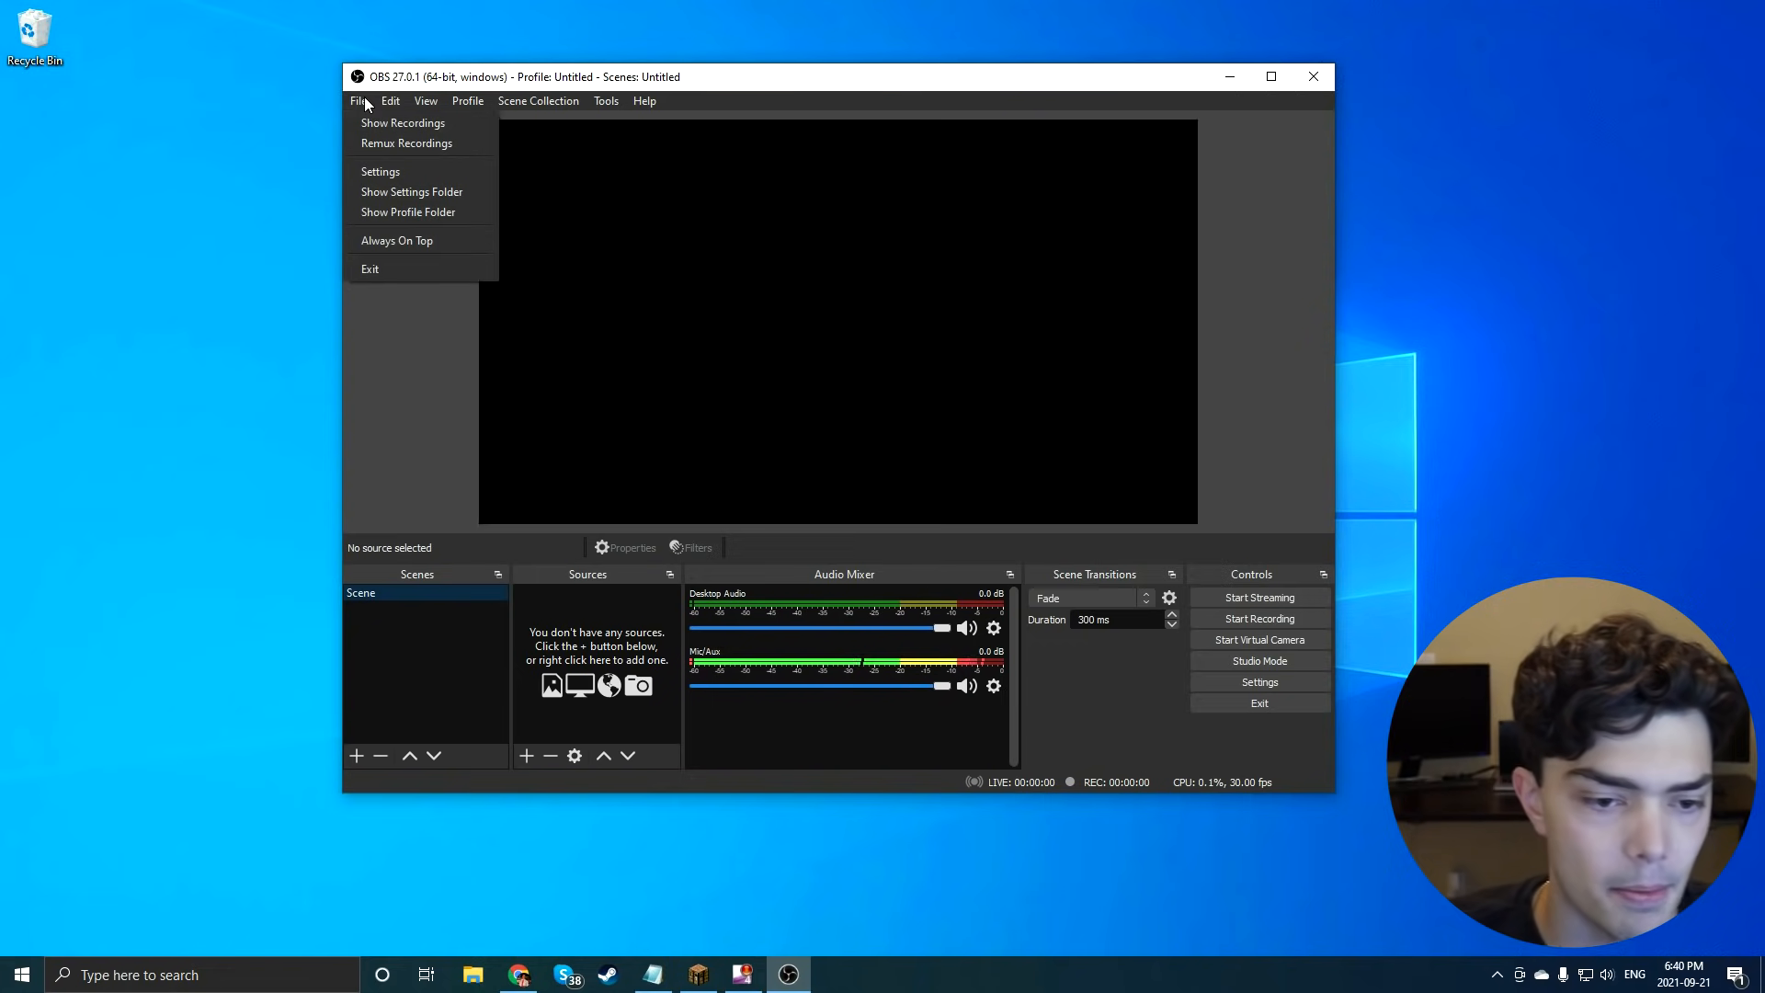
left_click(381, 172)
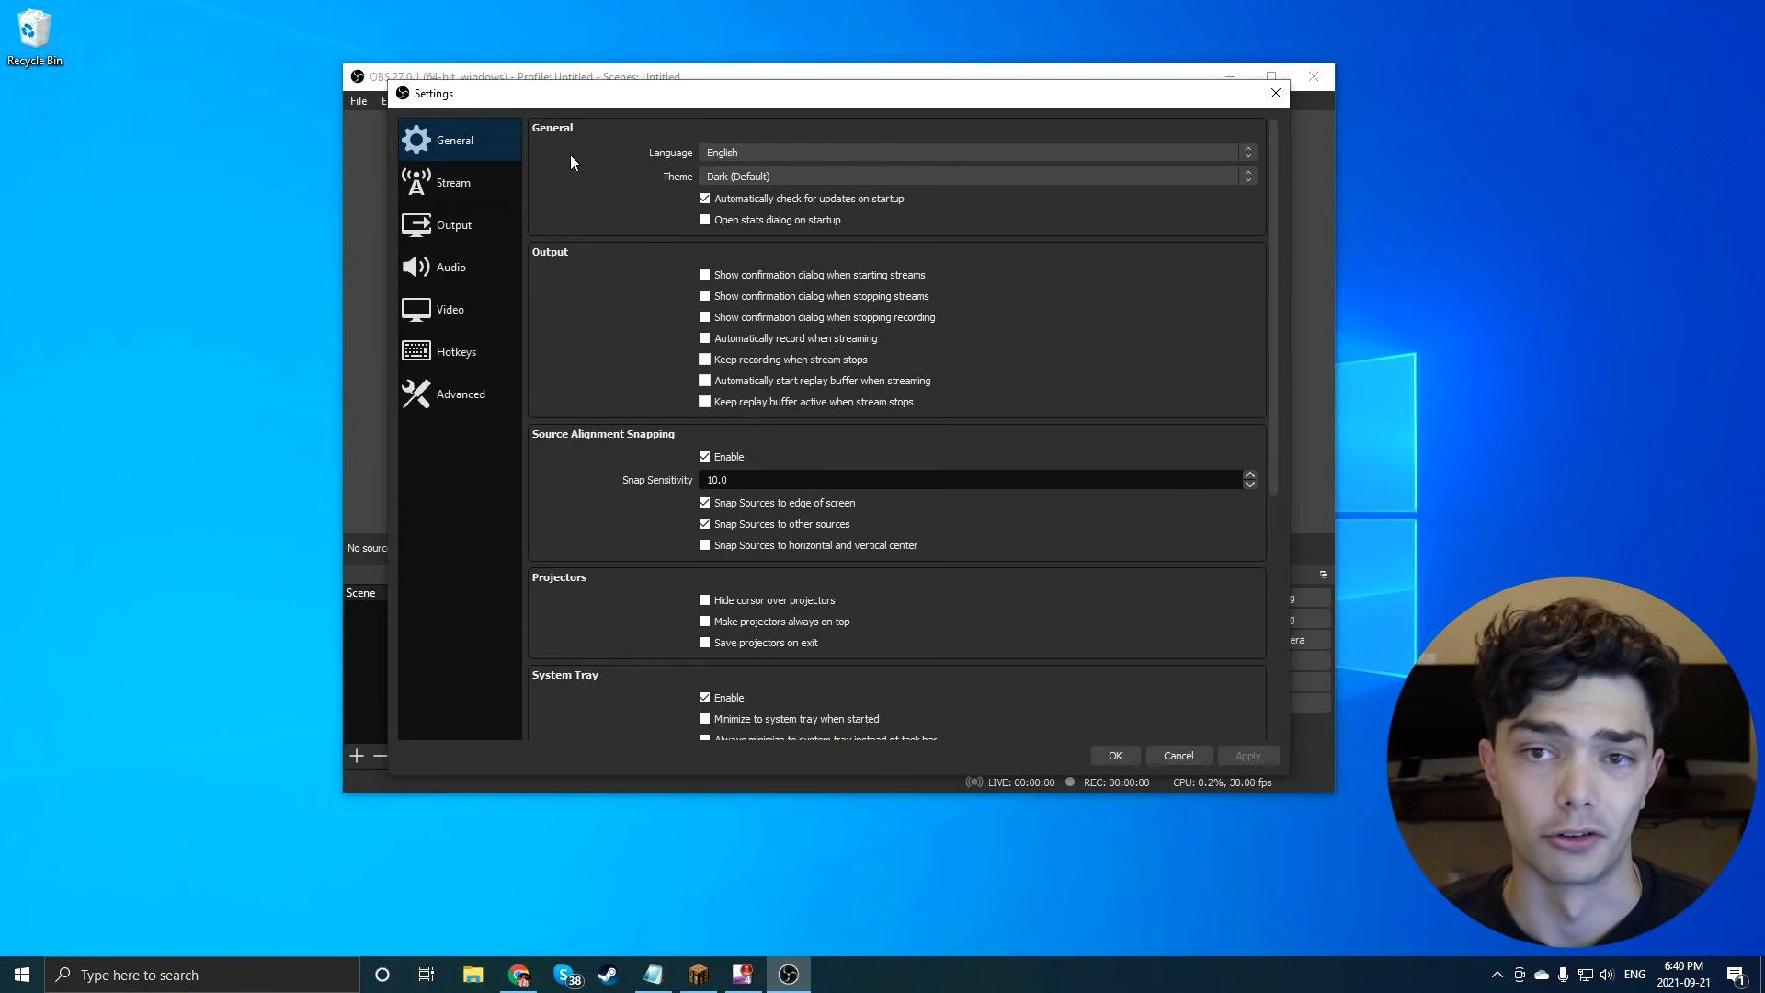
left_click_drag(530, 84, 486, 57)
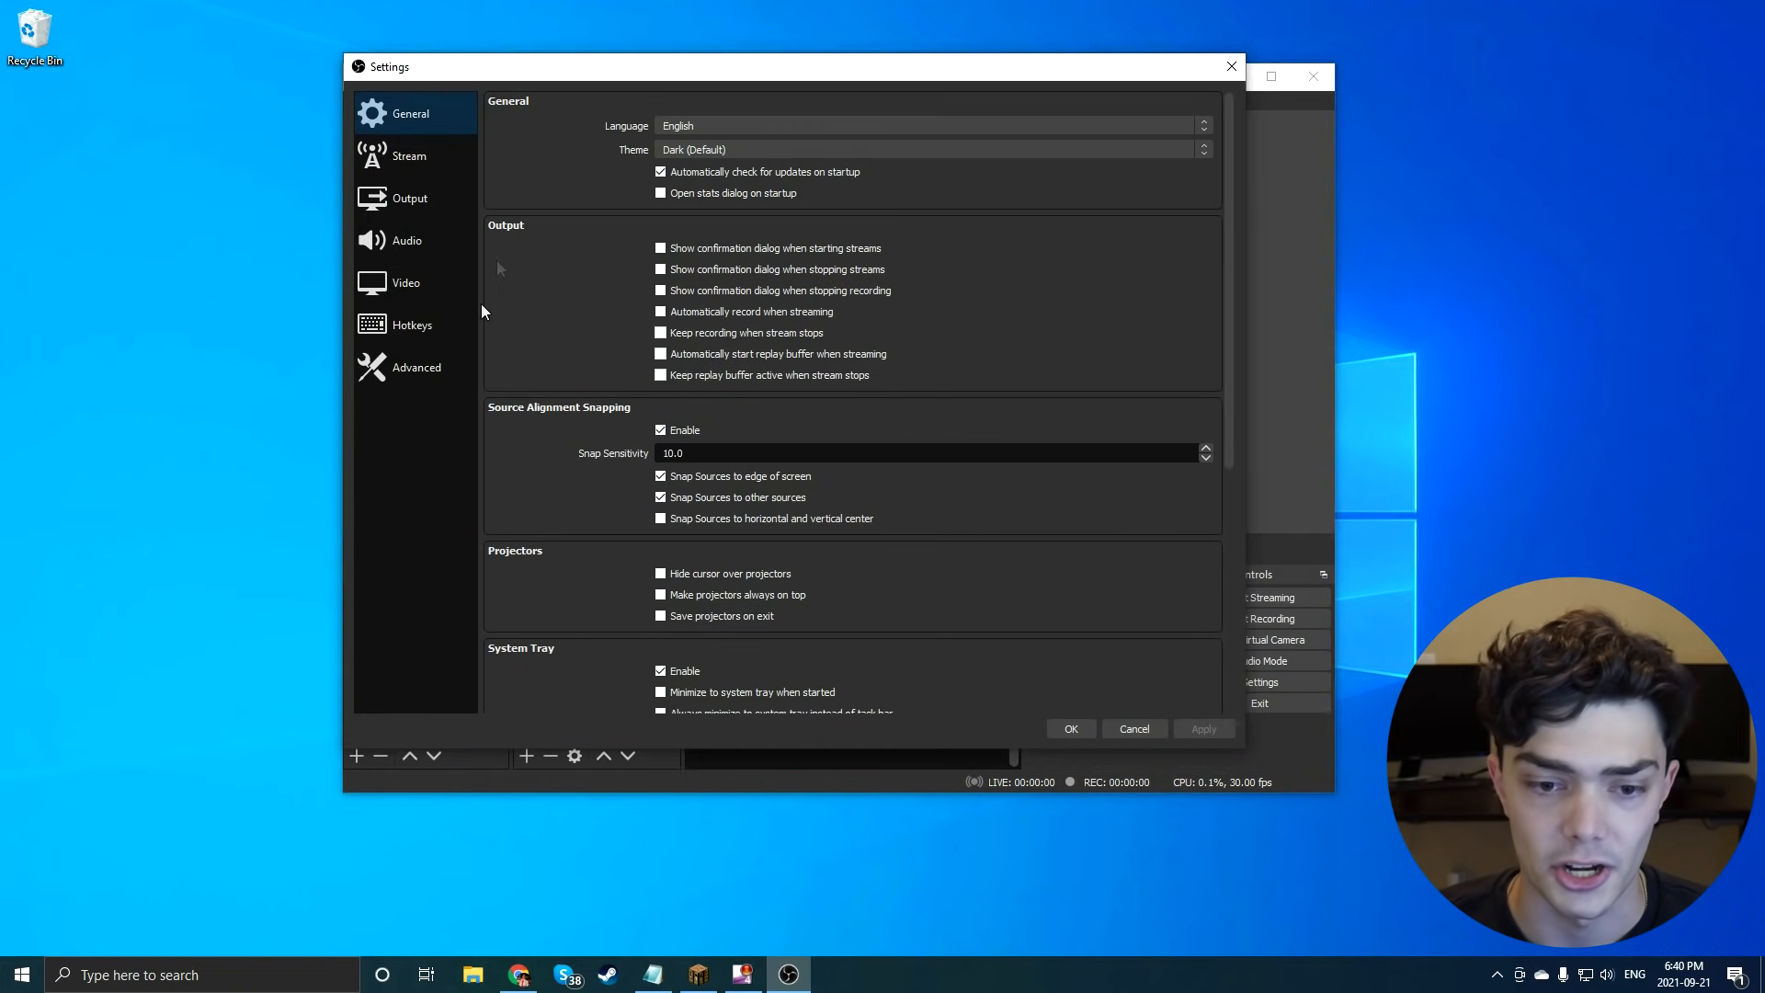
Check the language choices, try the System theme, and apply the Dark (Default) theme again.
left_click(684, 126)
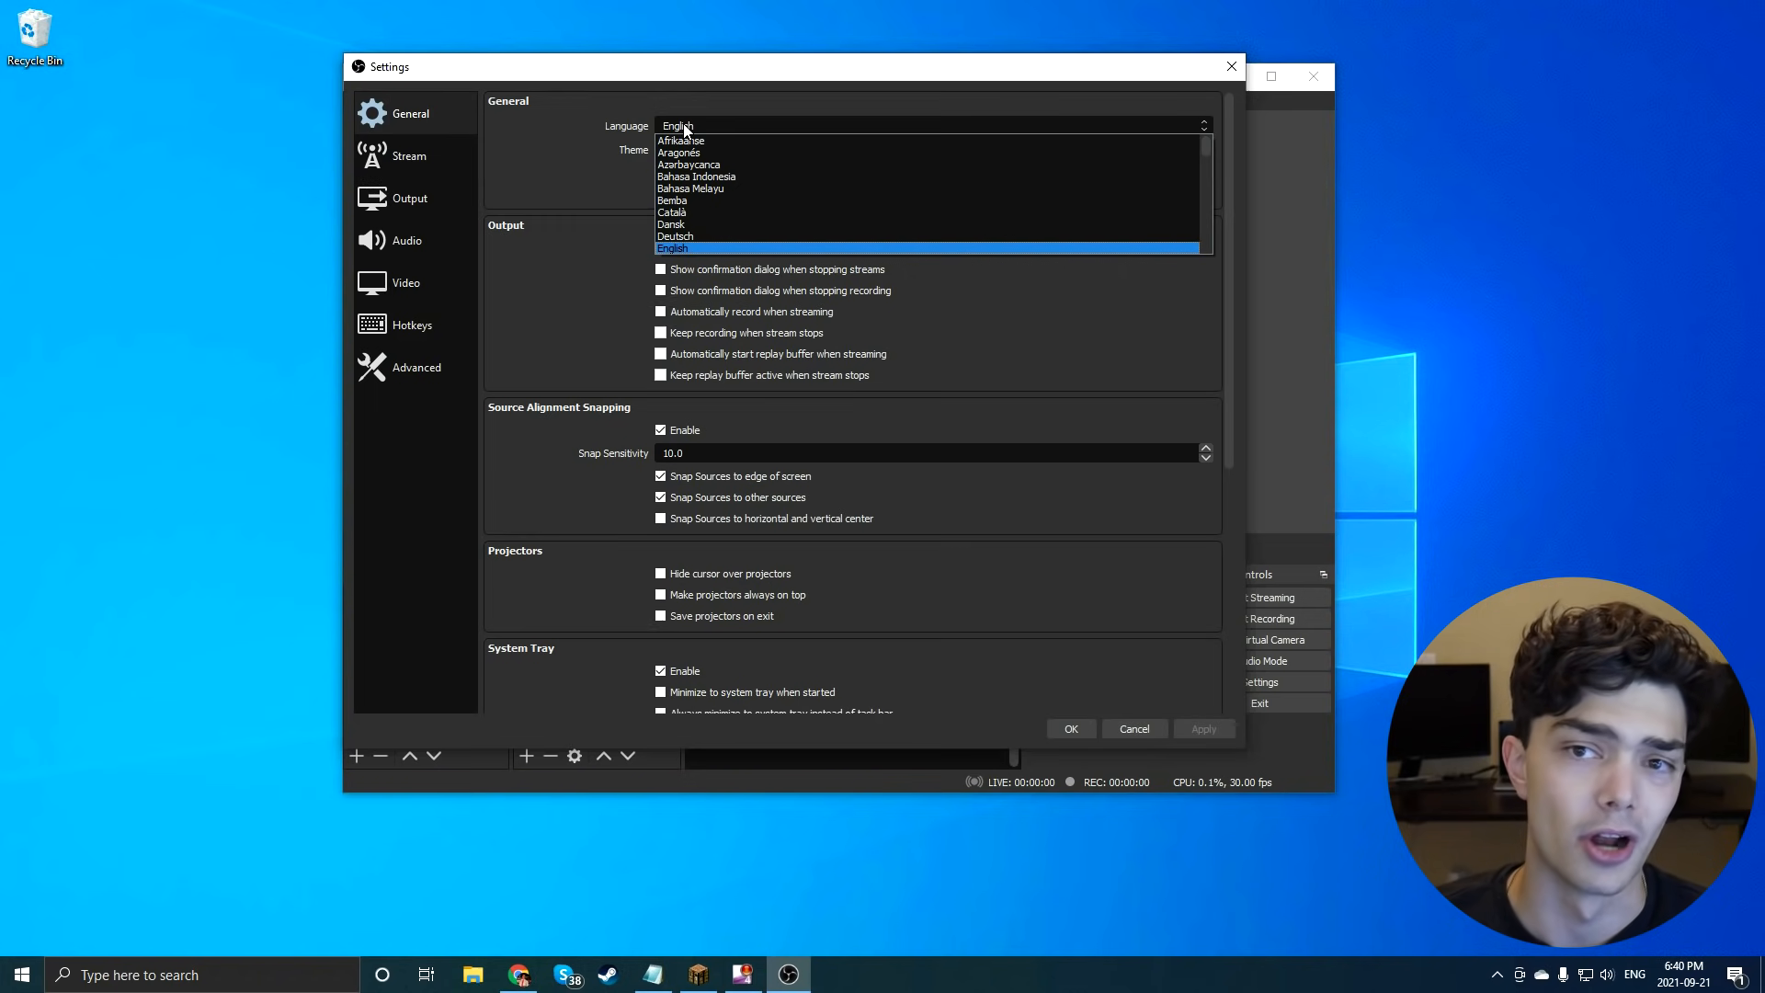
left_click(684, 126)
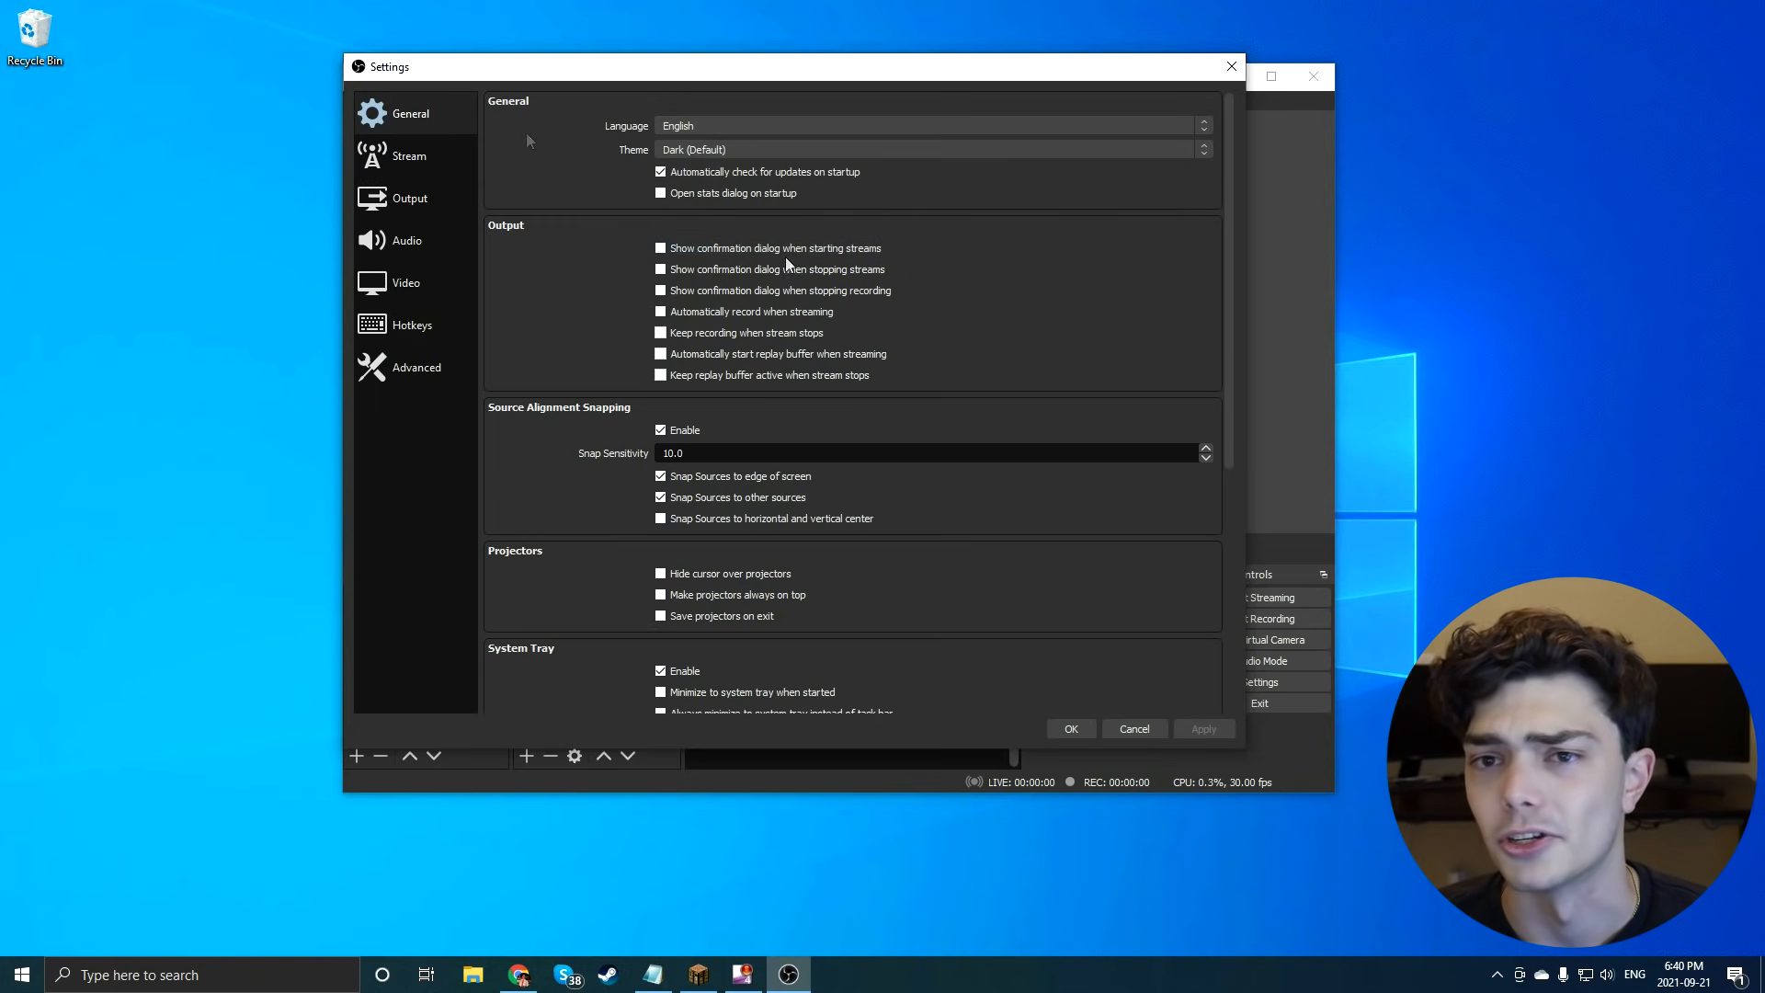
left_click(687, 150)
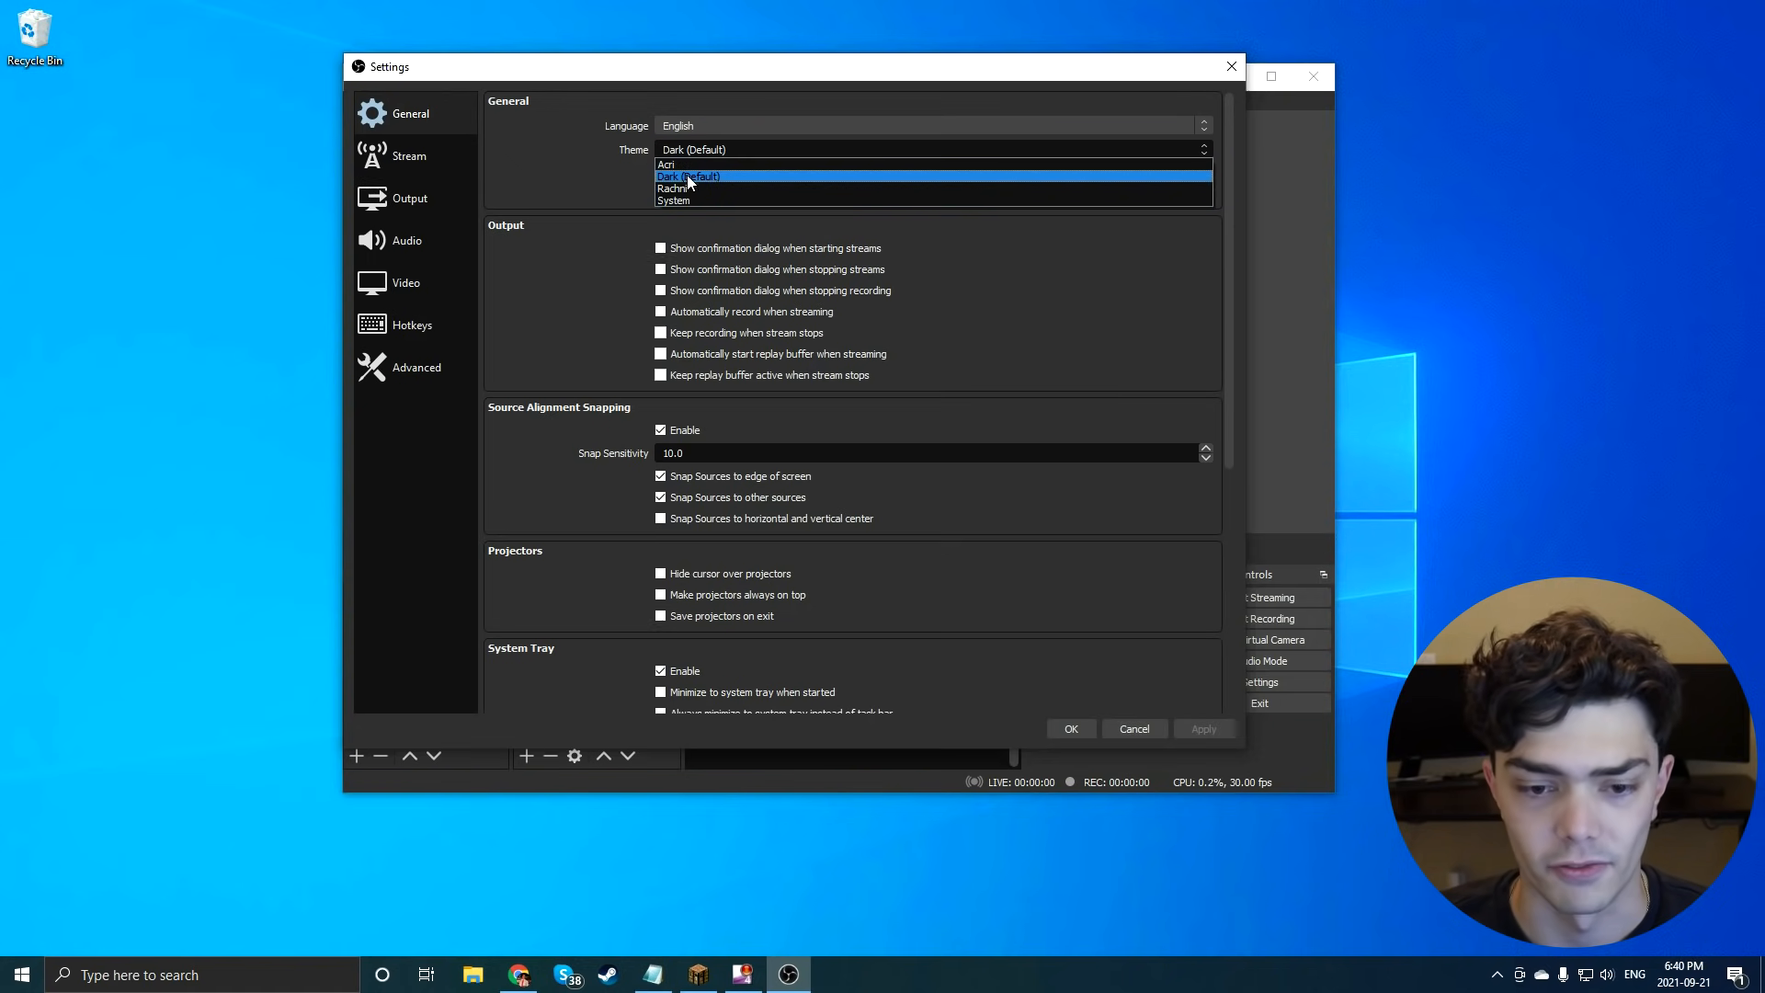
left_click(660, 221)
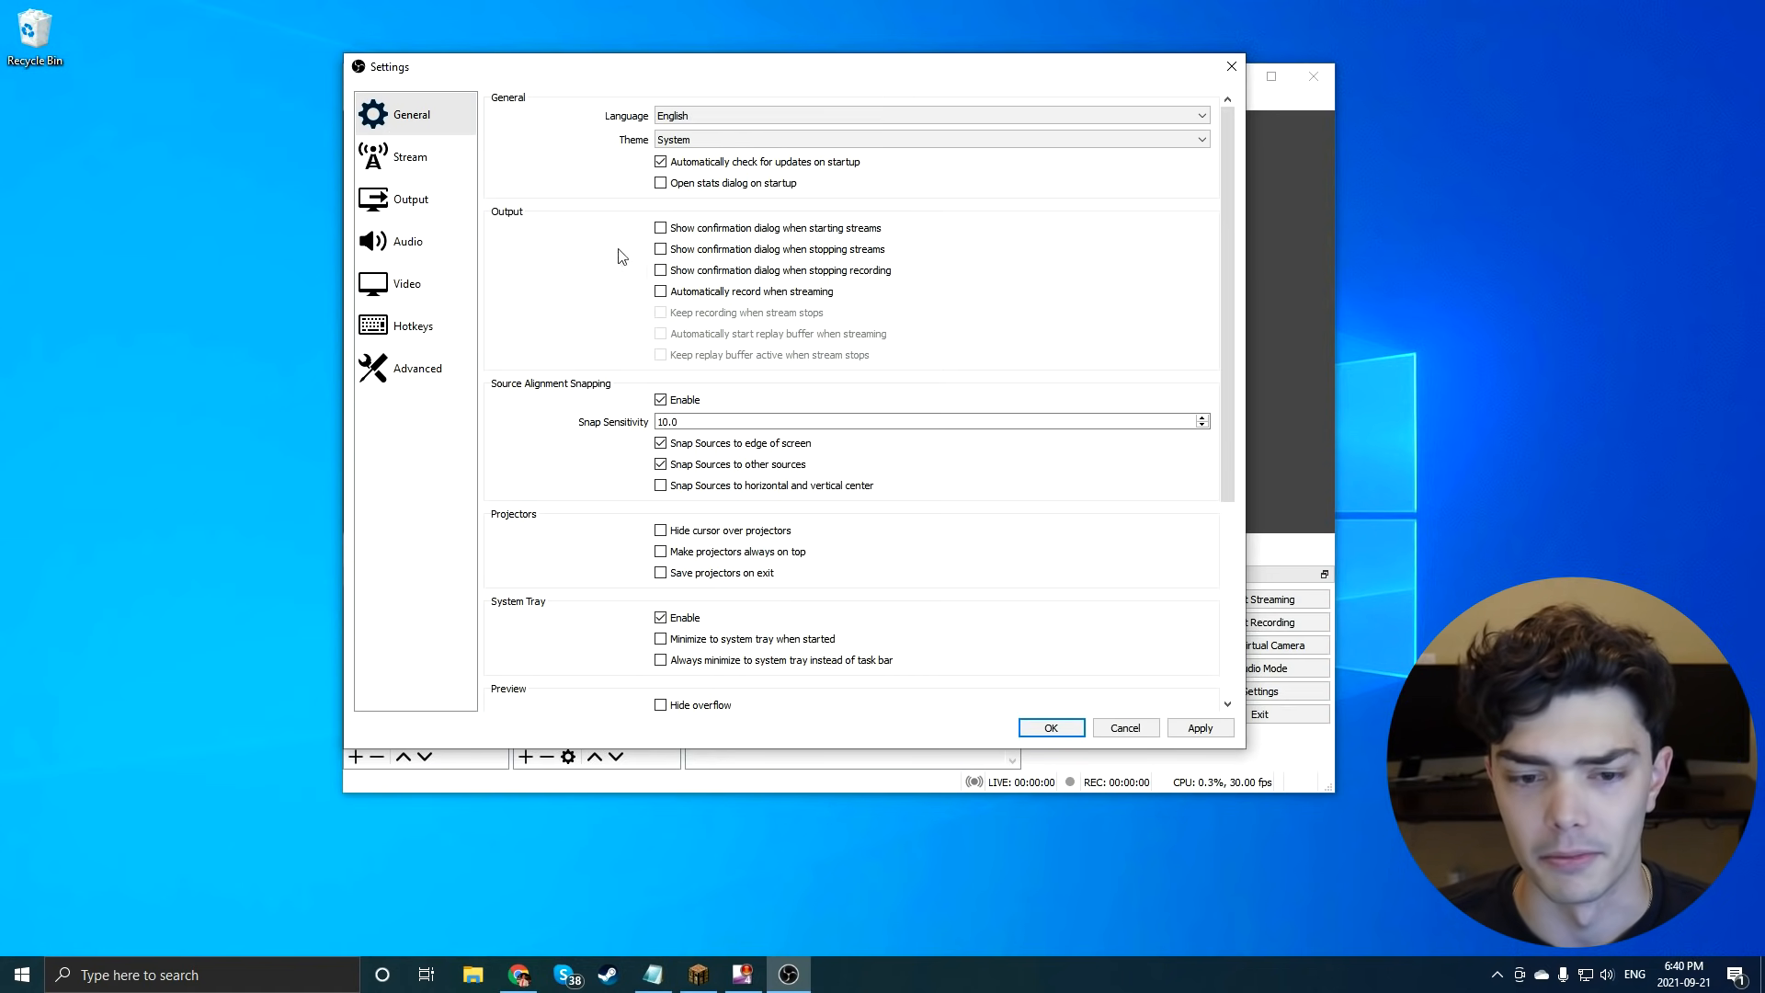
left_click(715, 145)
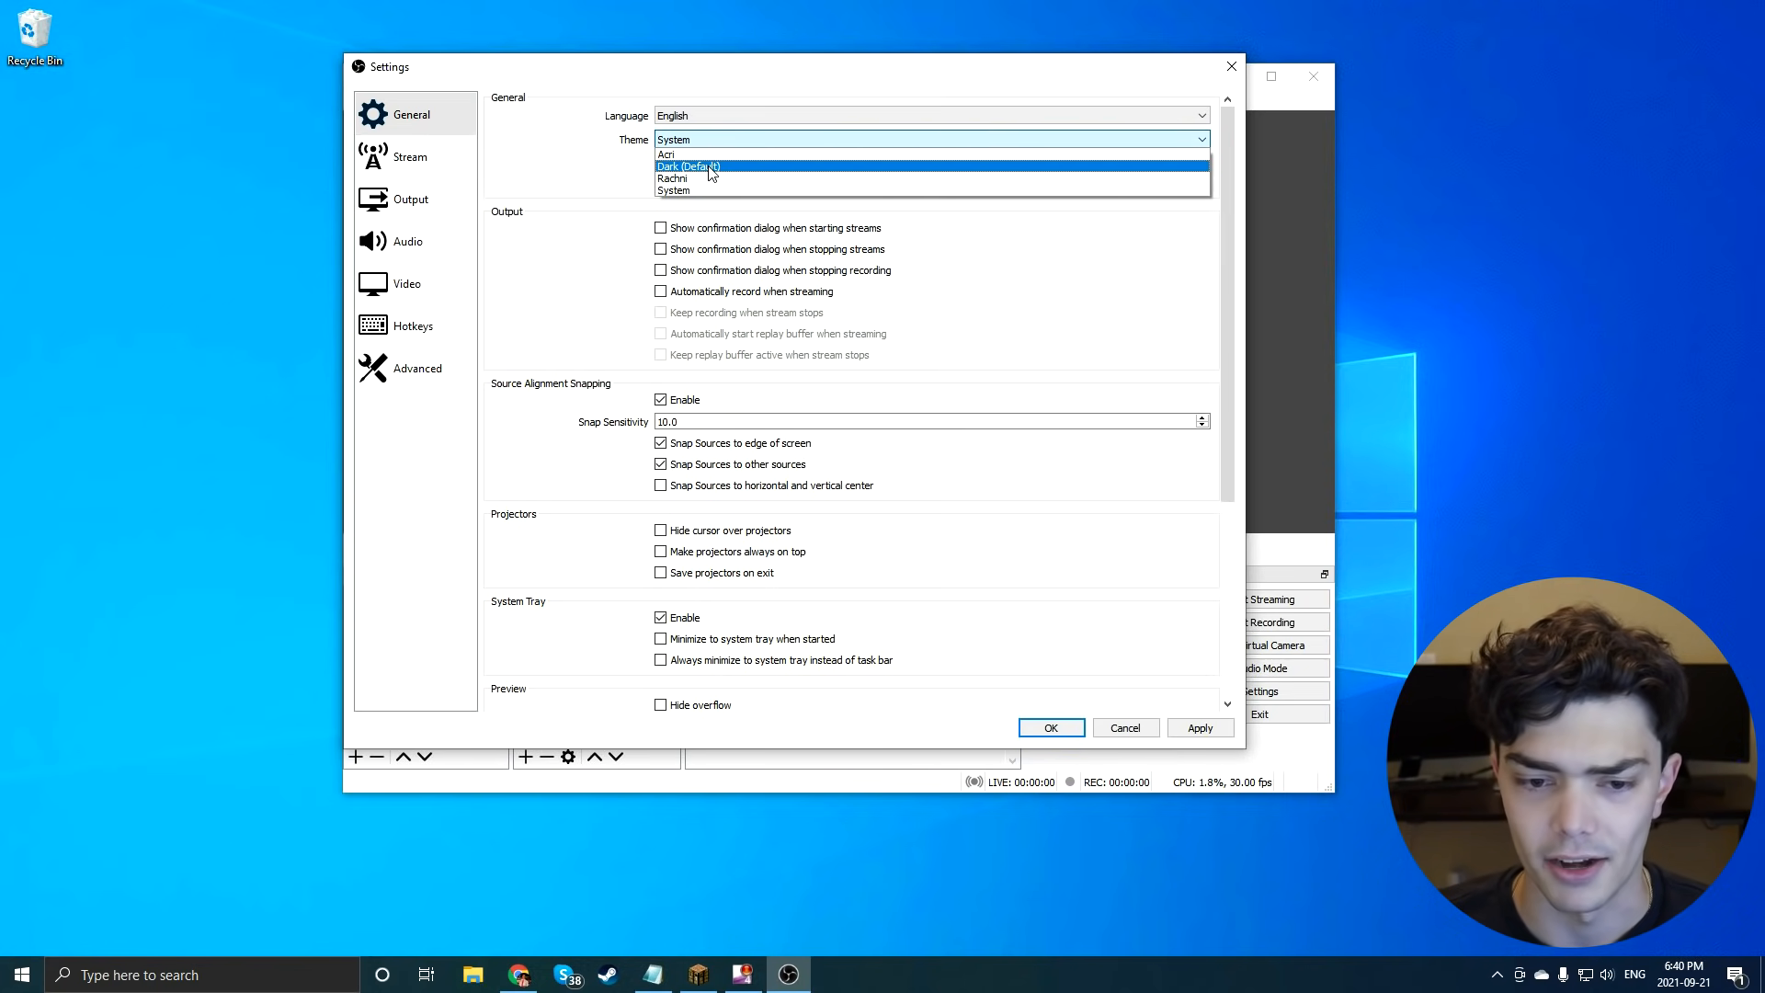
left_click(710, 167)
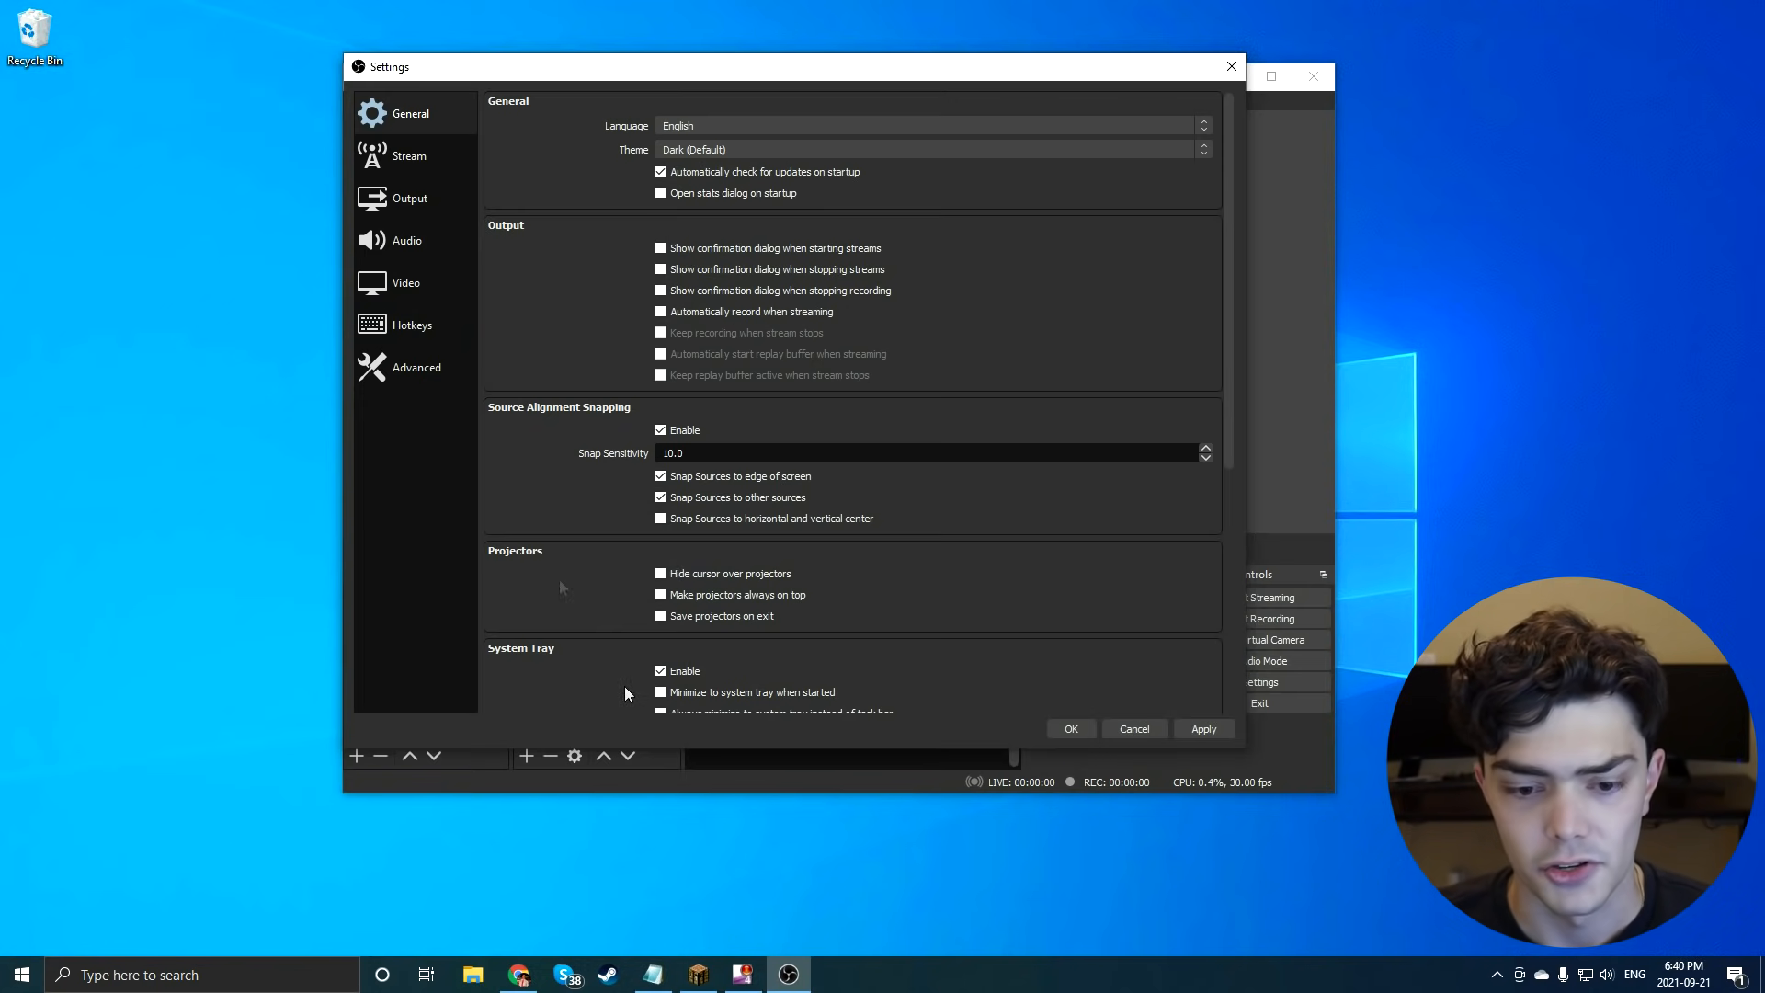
left_click(1205, 729)
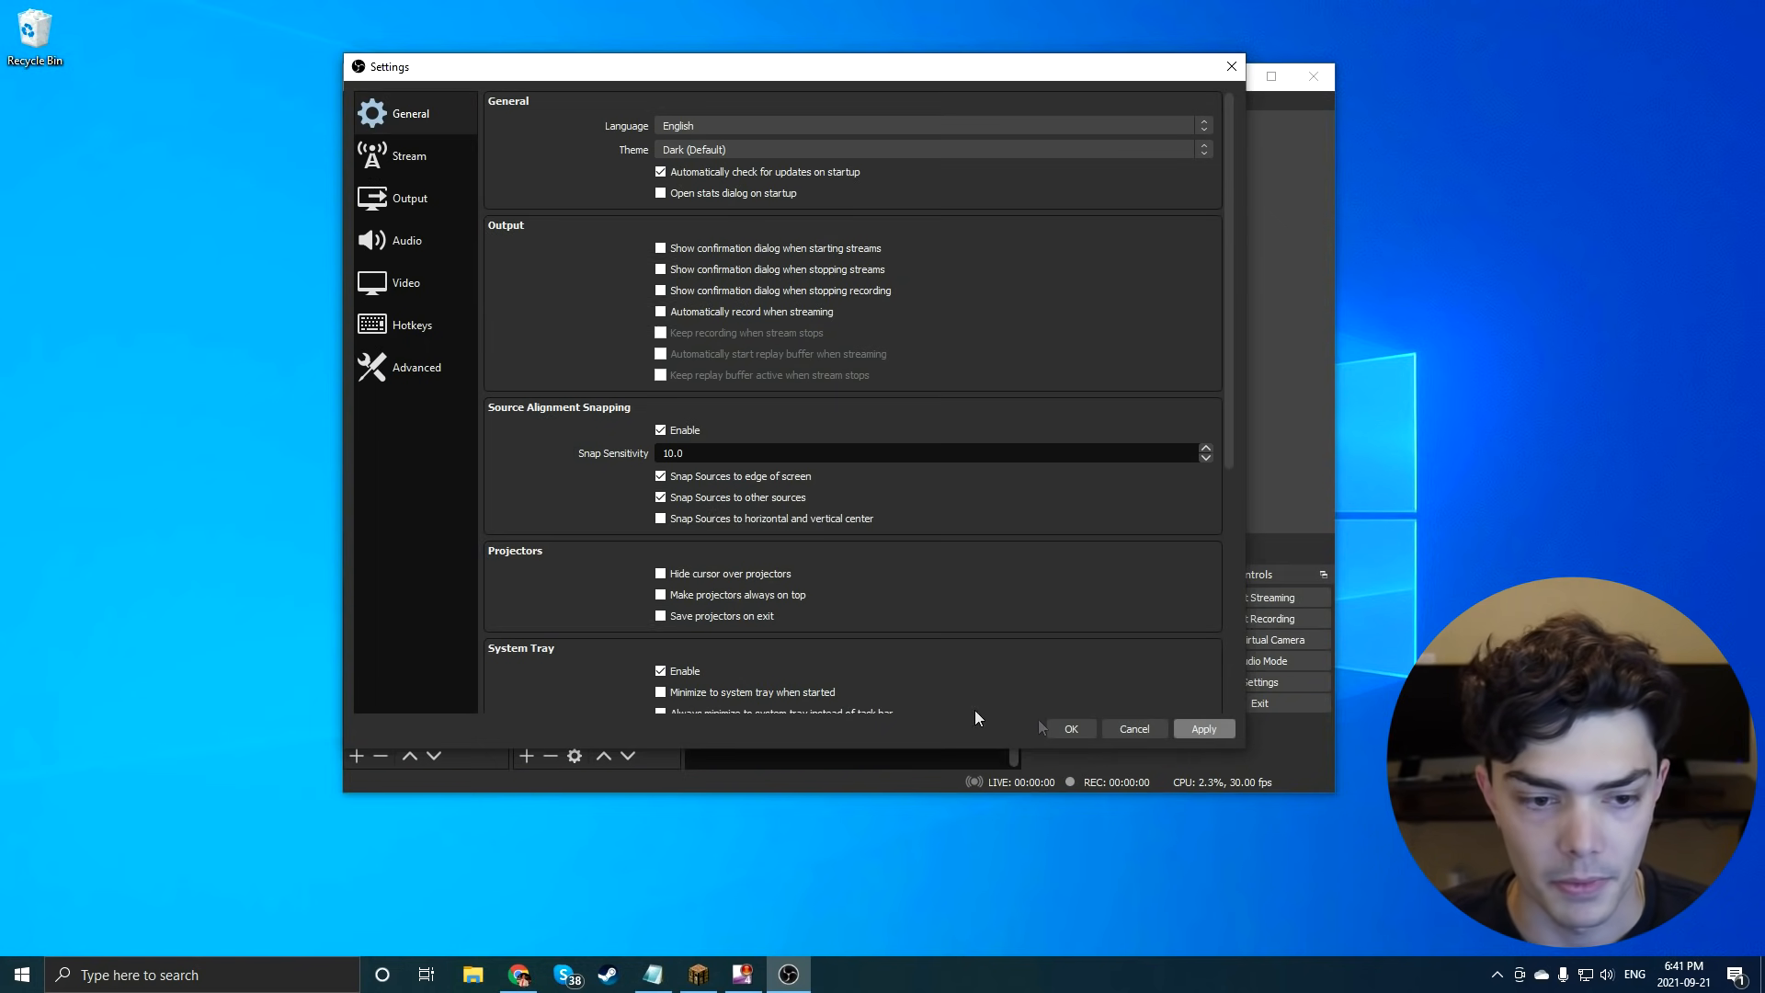
Go through the stream settings to the output settings and select the Advanced output mode.
left_click(440, 166)
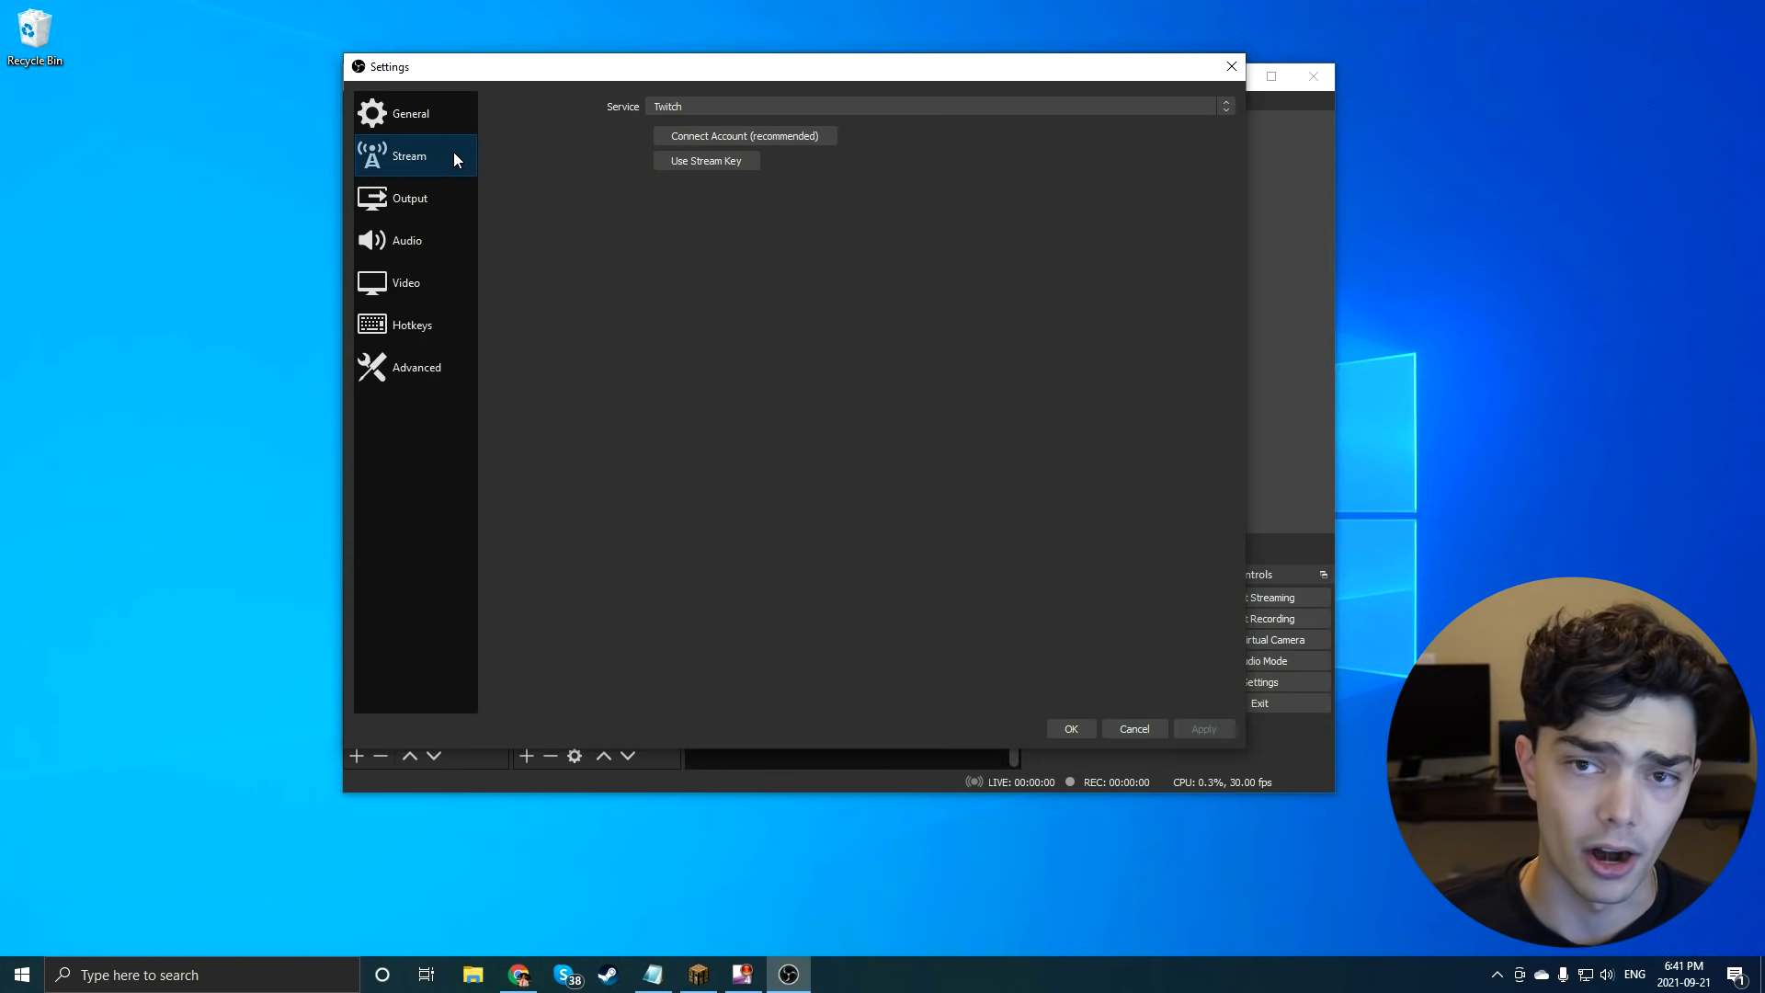
left_click(408, 204)
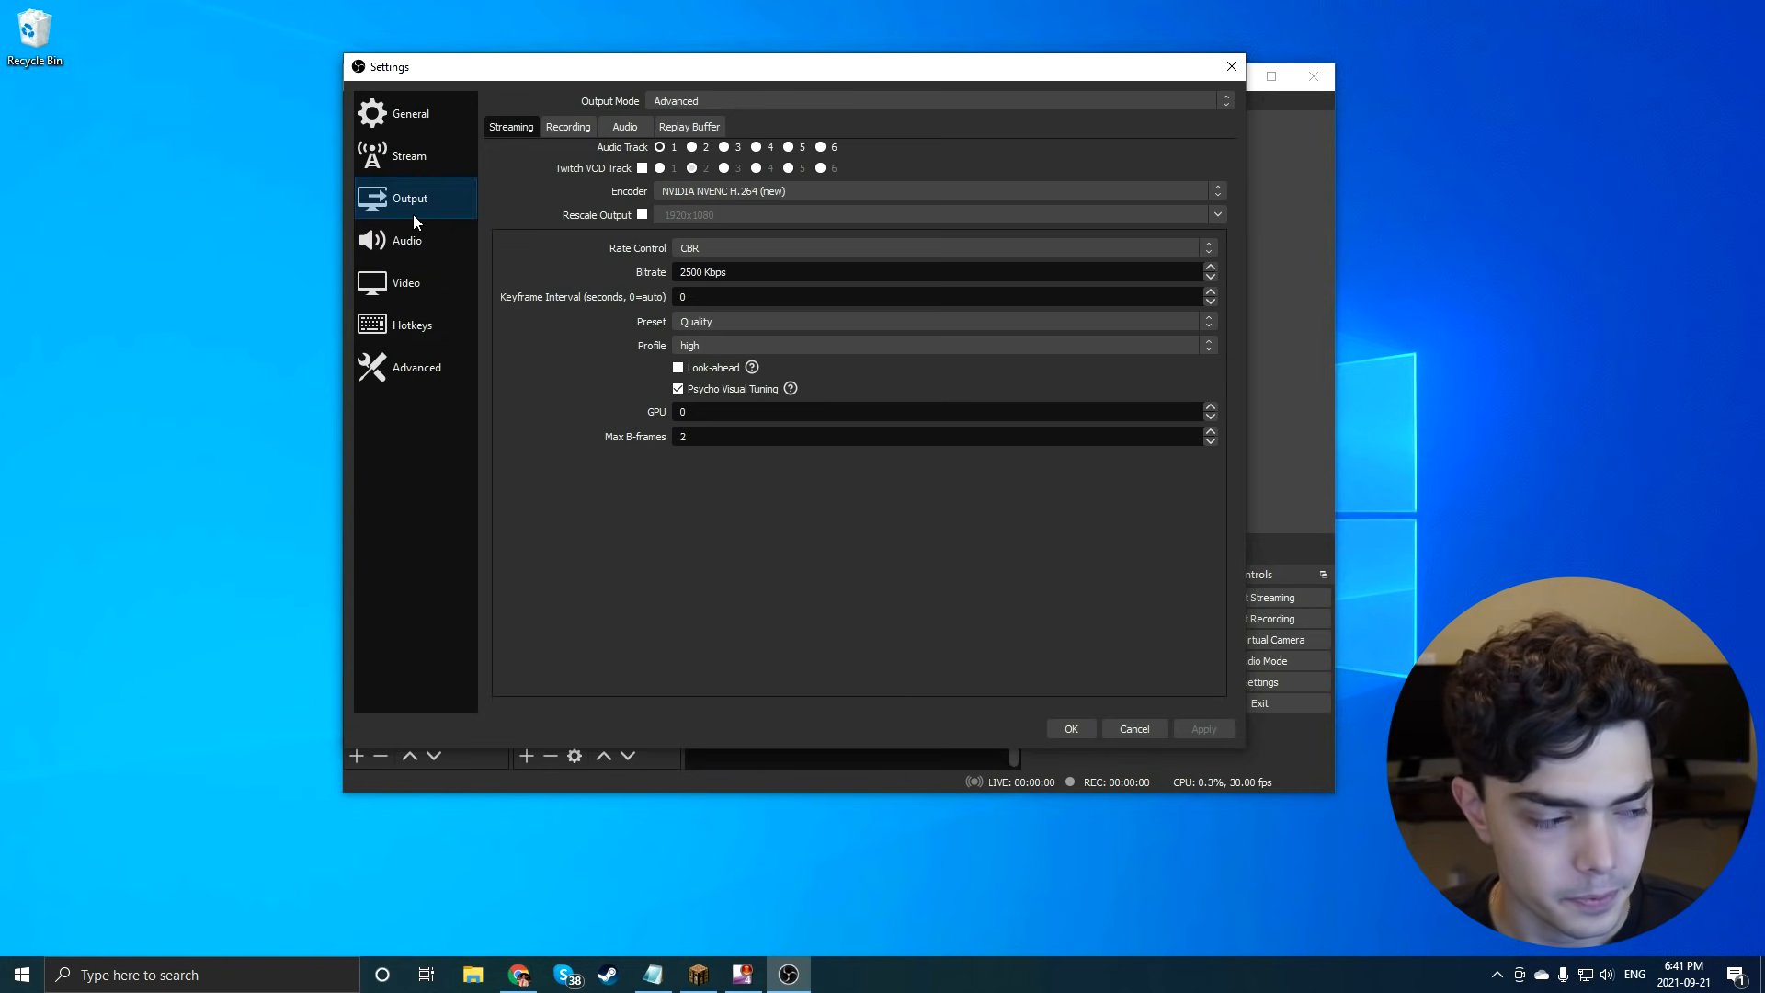
left_click(696, 102)
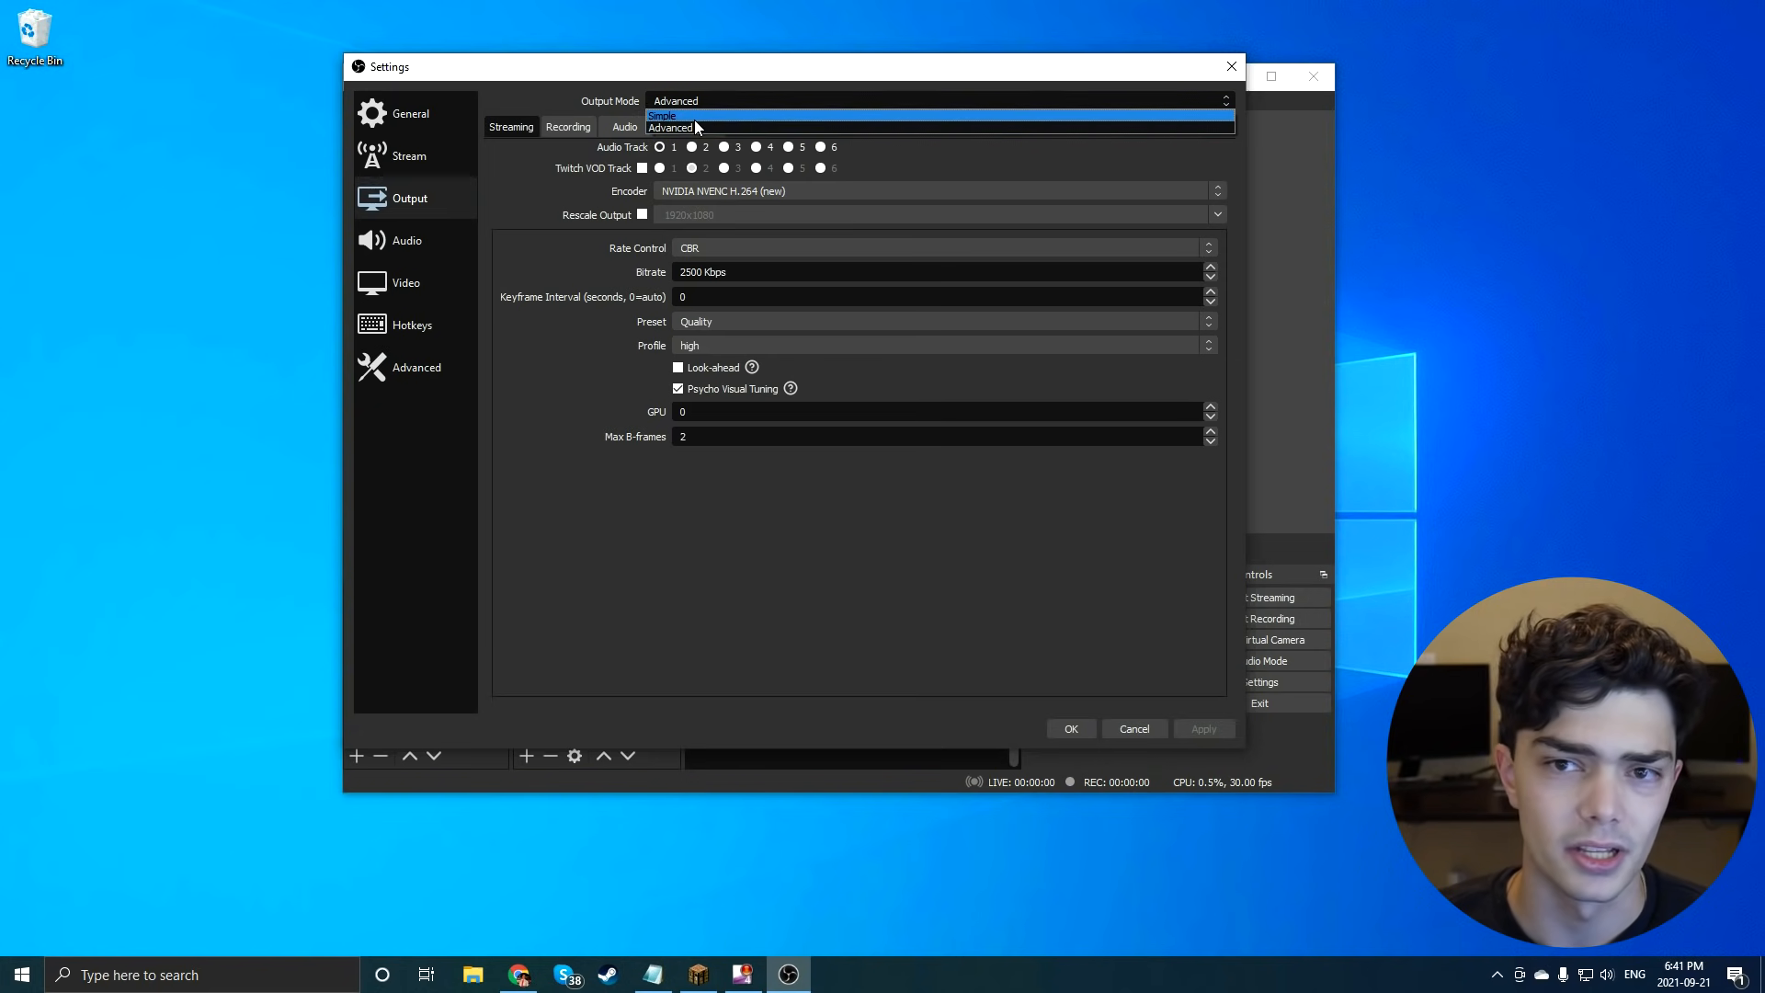
left_click(696, 127)
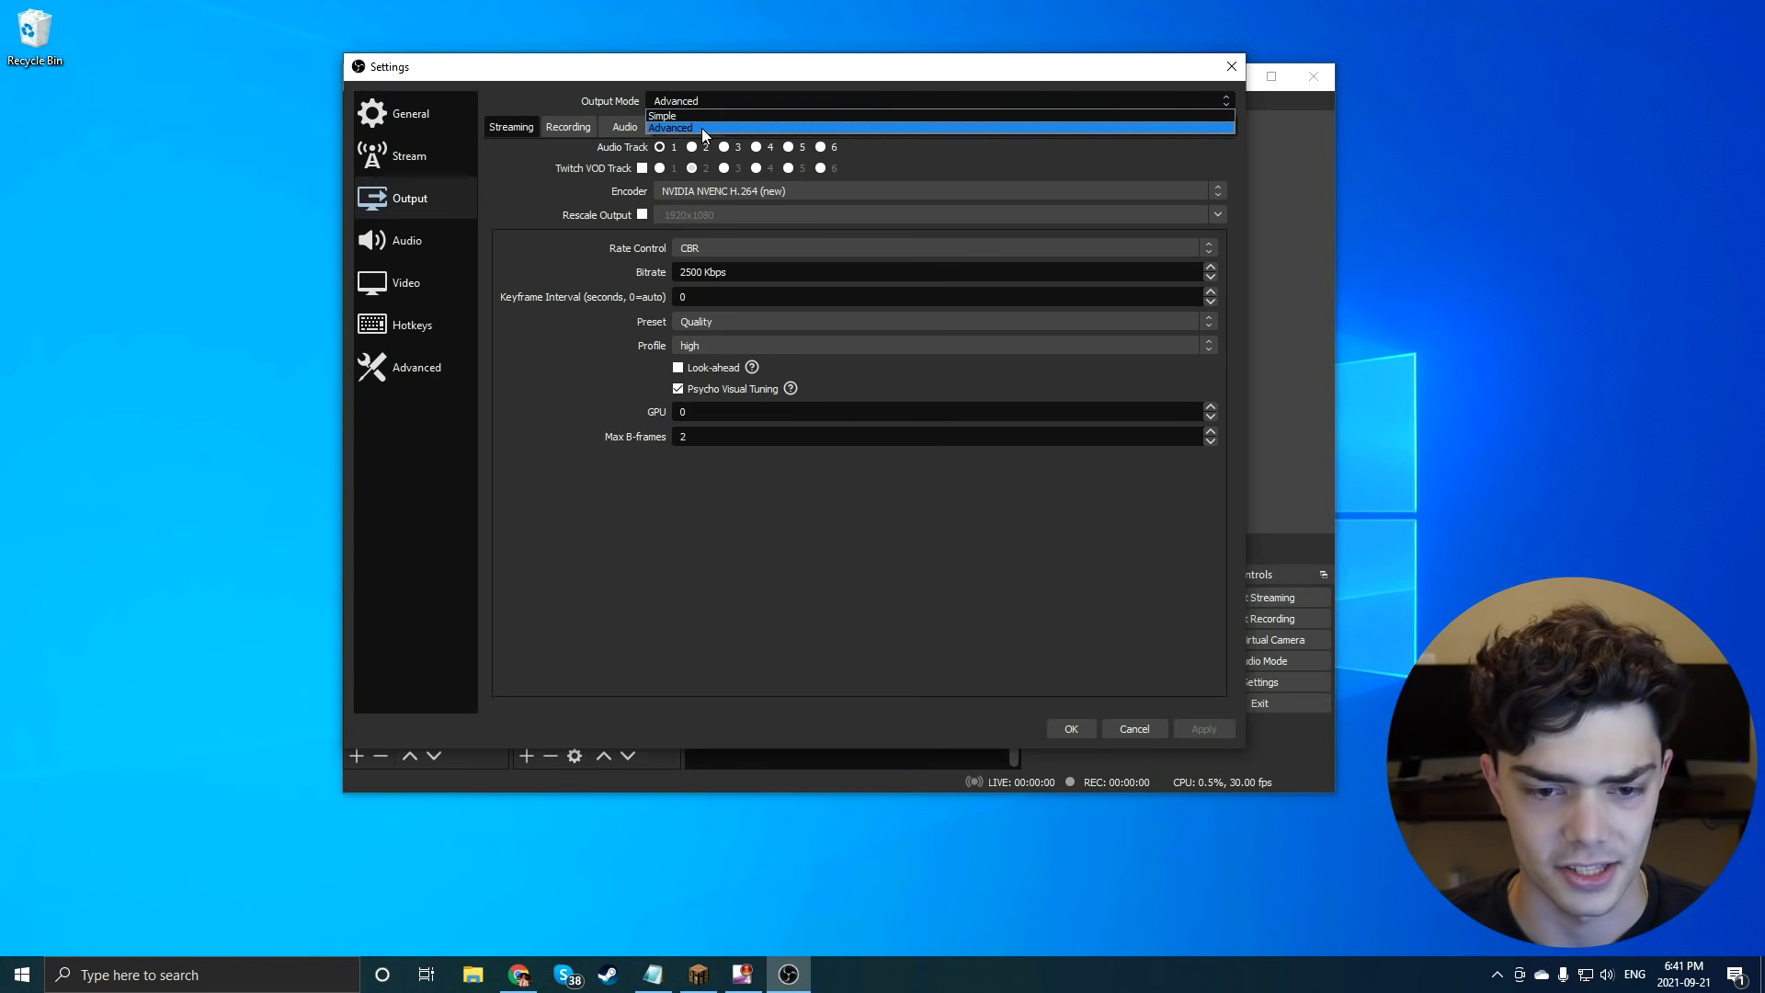
Configure the recording output with the Standard type, mp4 format and x264 encoder.
left_click(573, 134)
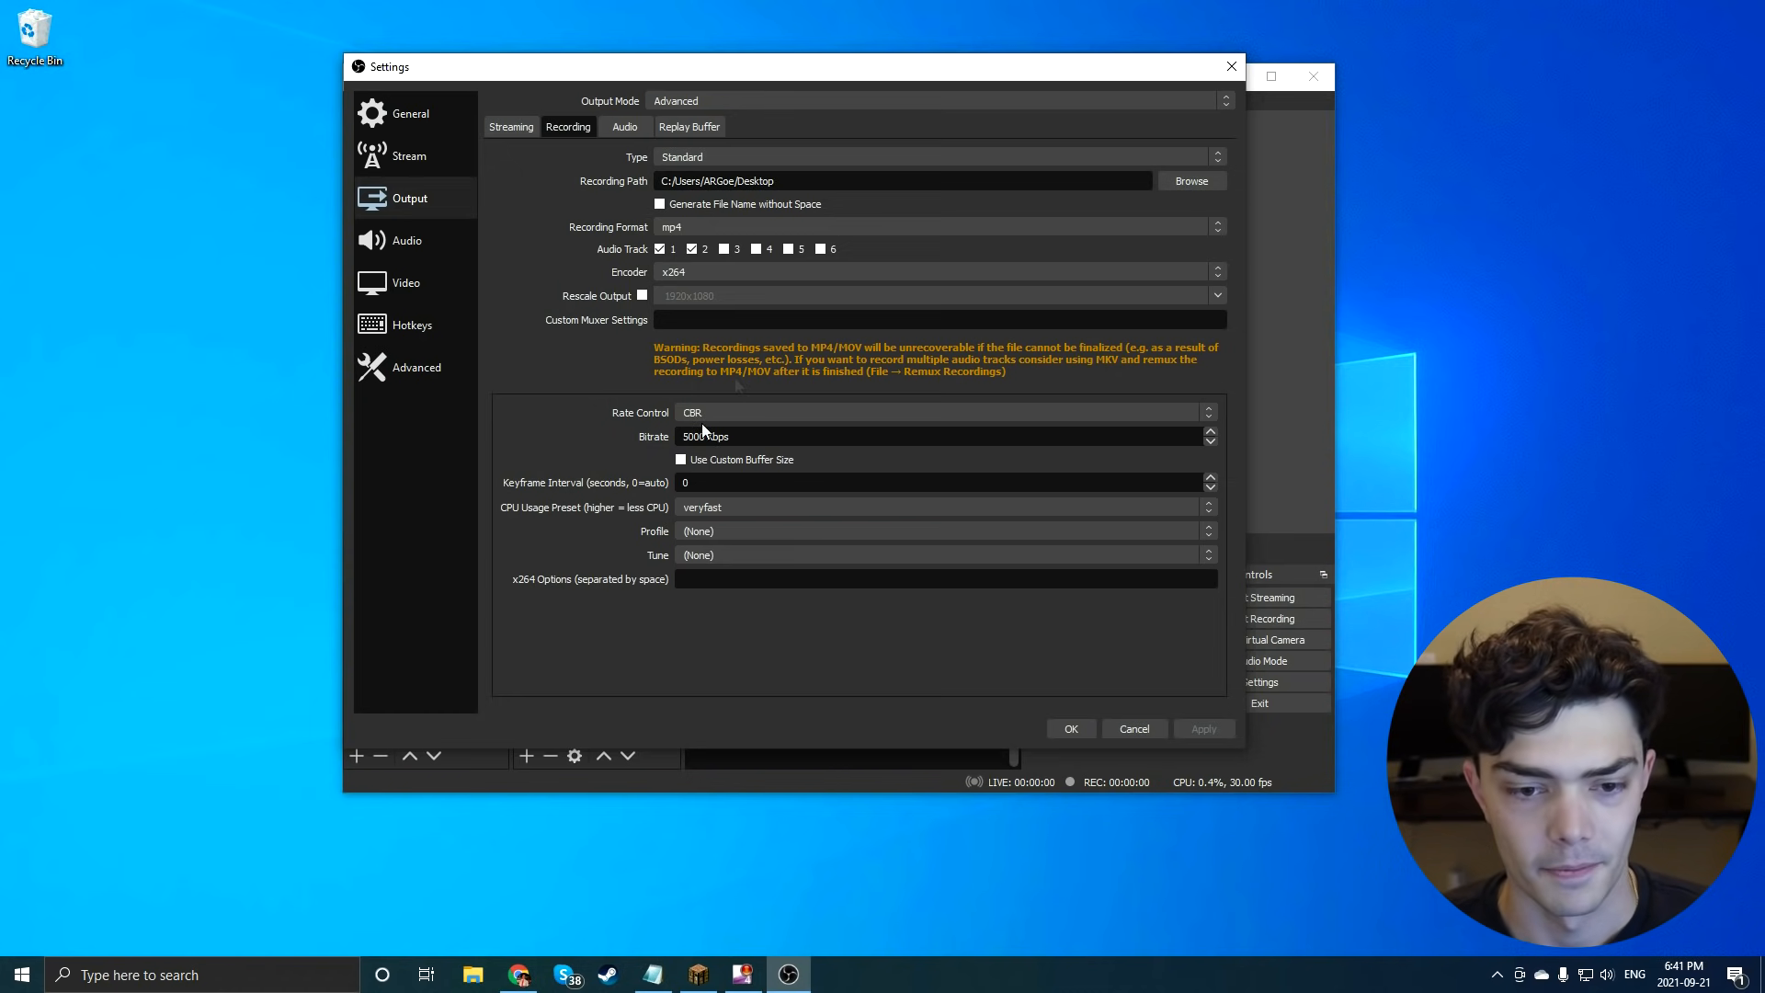
left_click(708, 161)
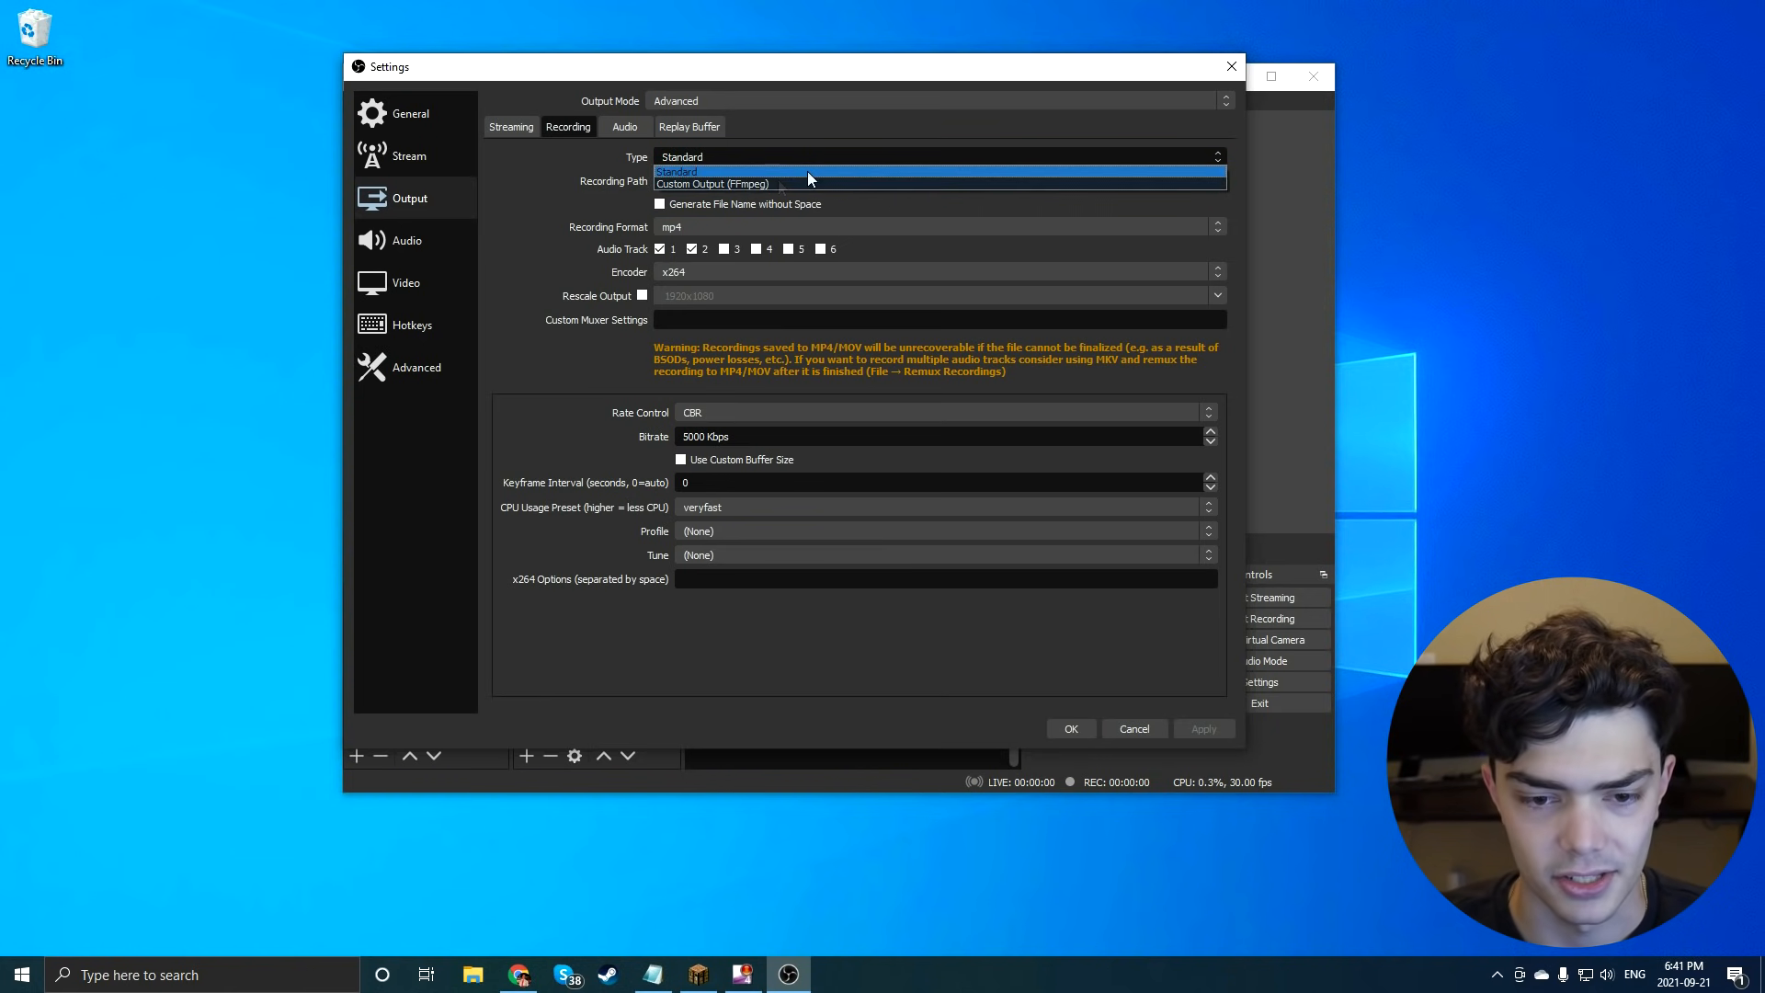
left_click(717, 172)
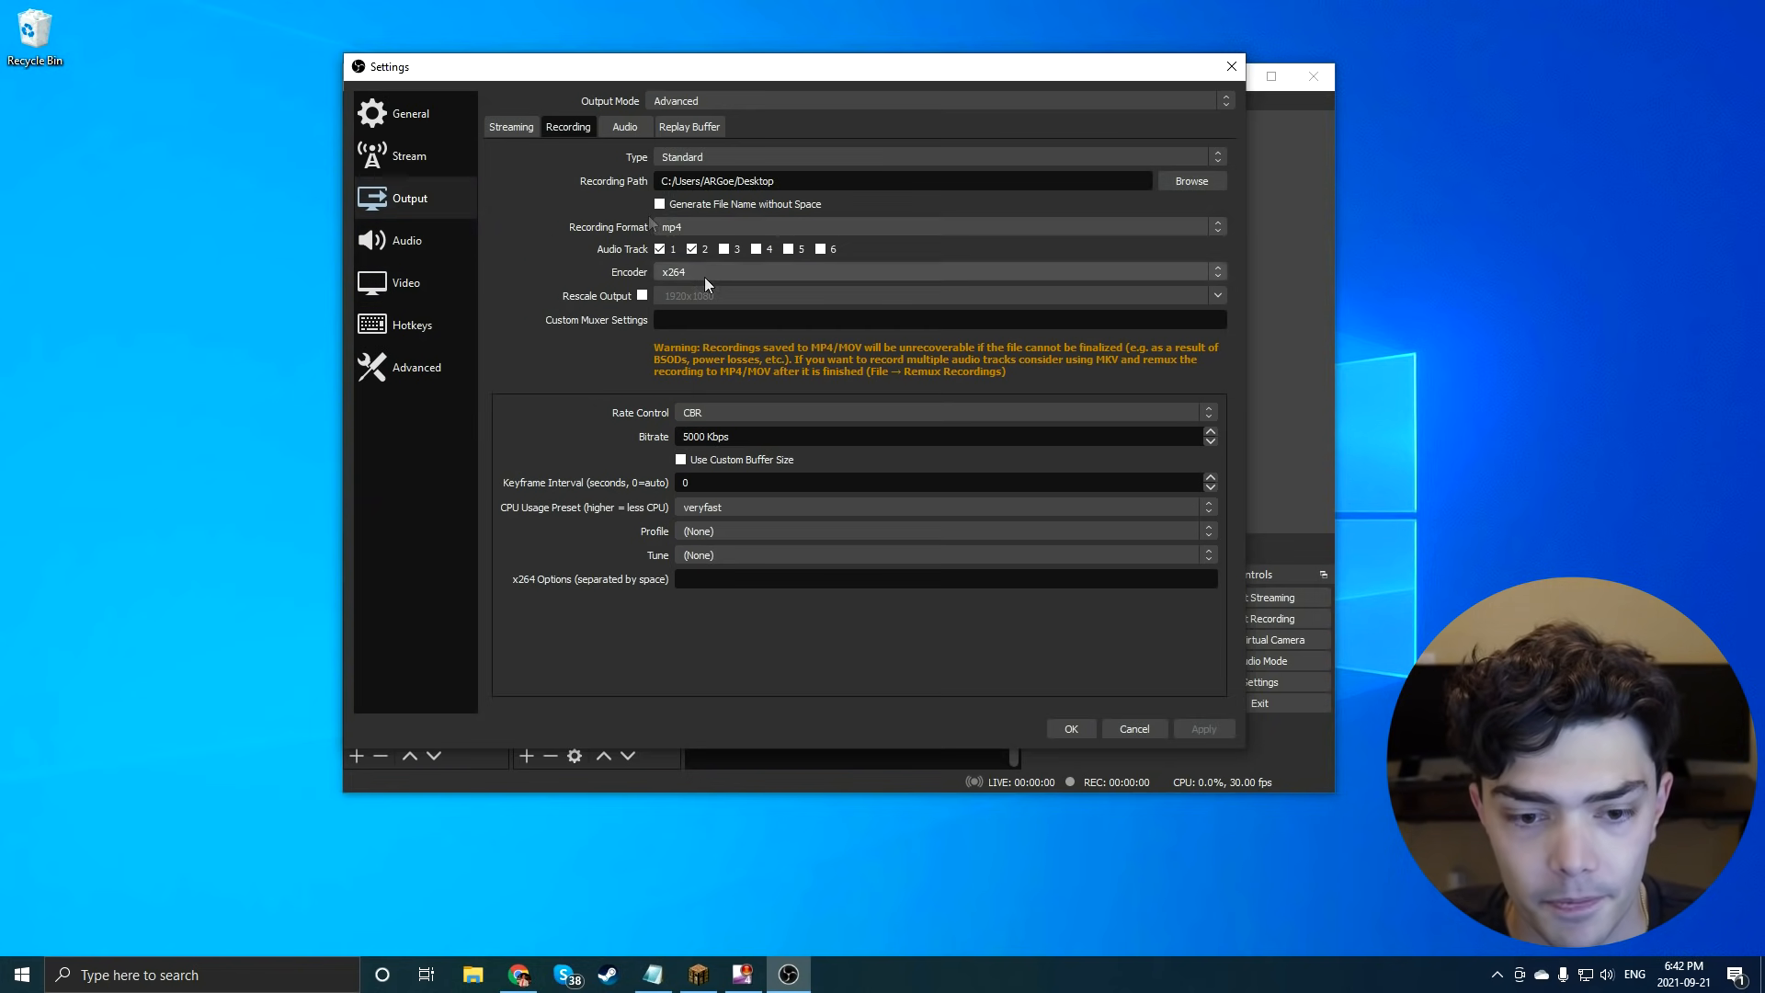
left_click(675, 227)
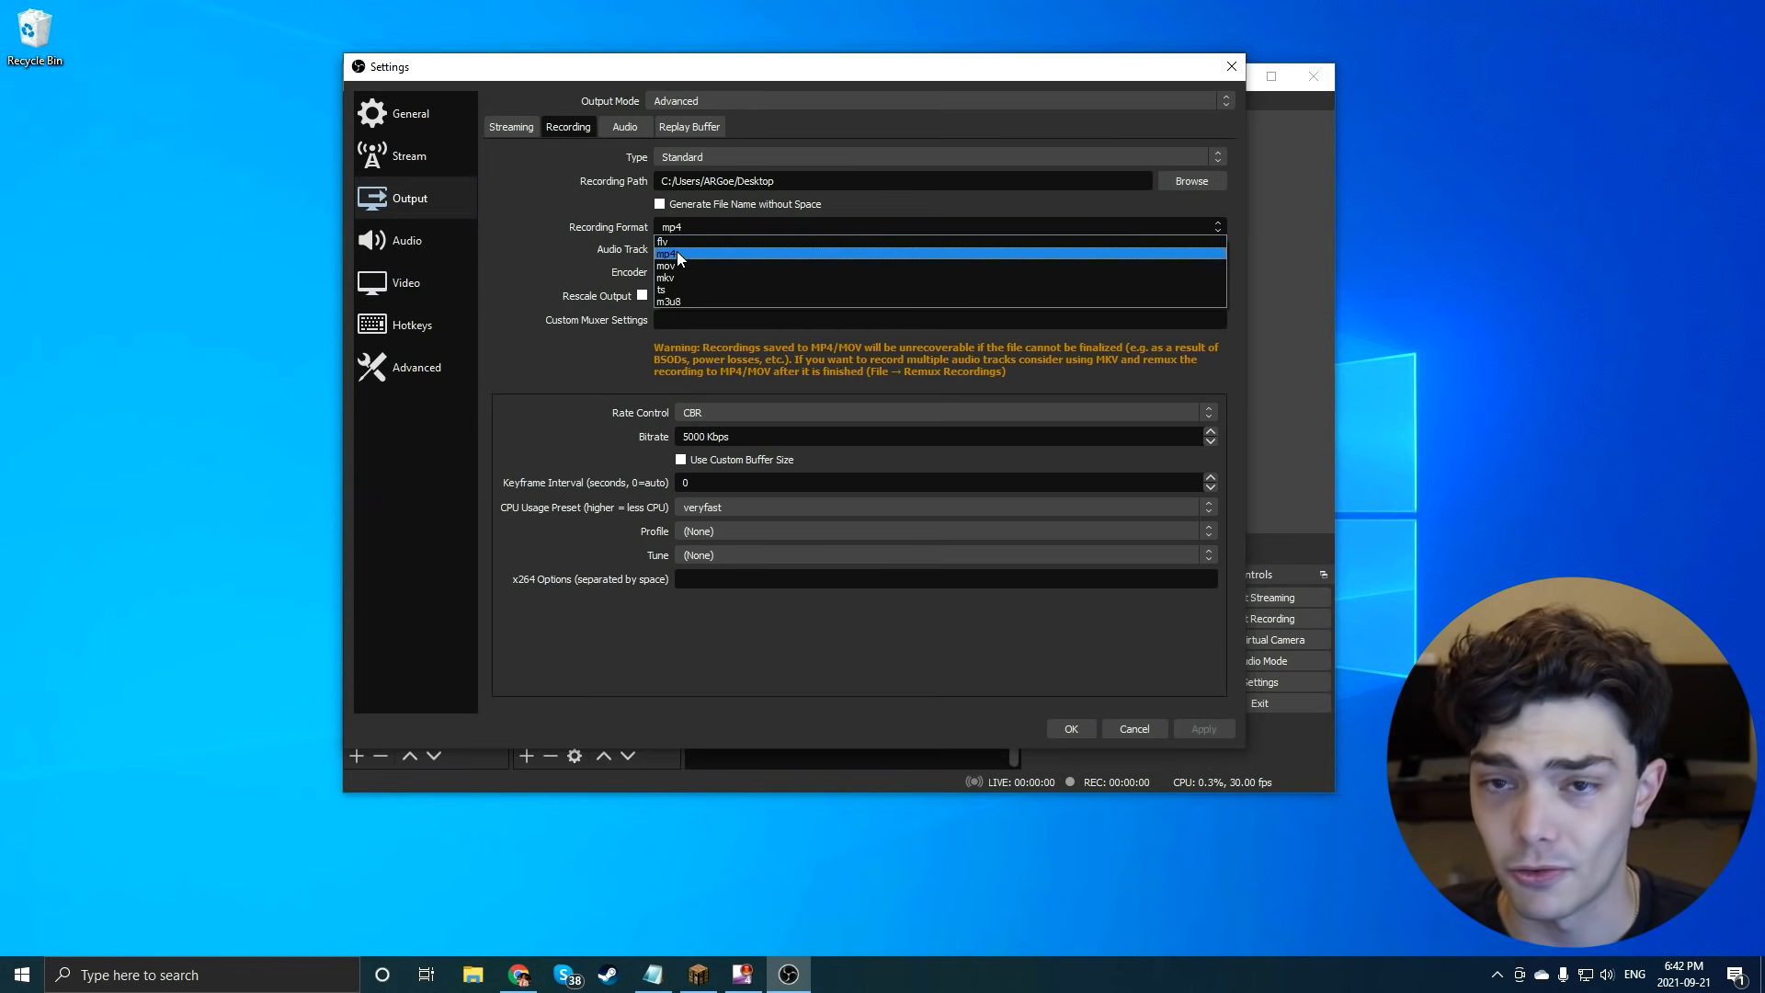
left_click(662, 241)
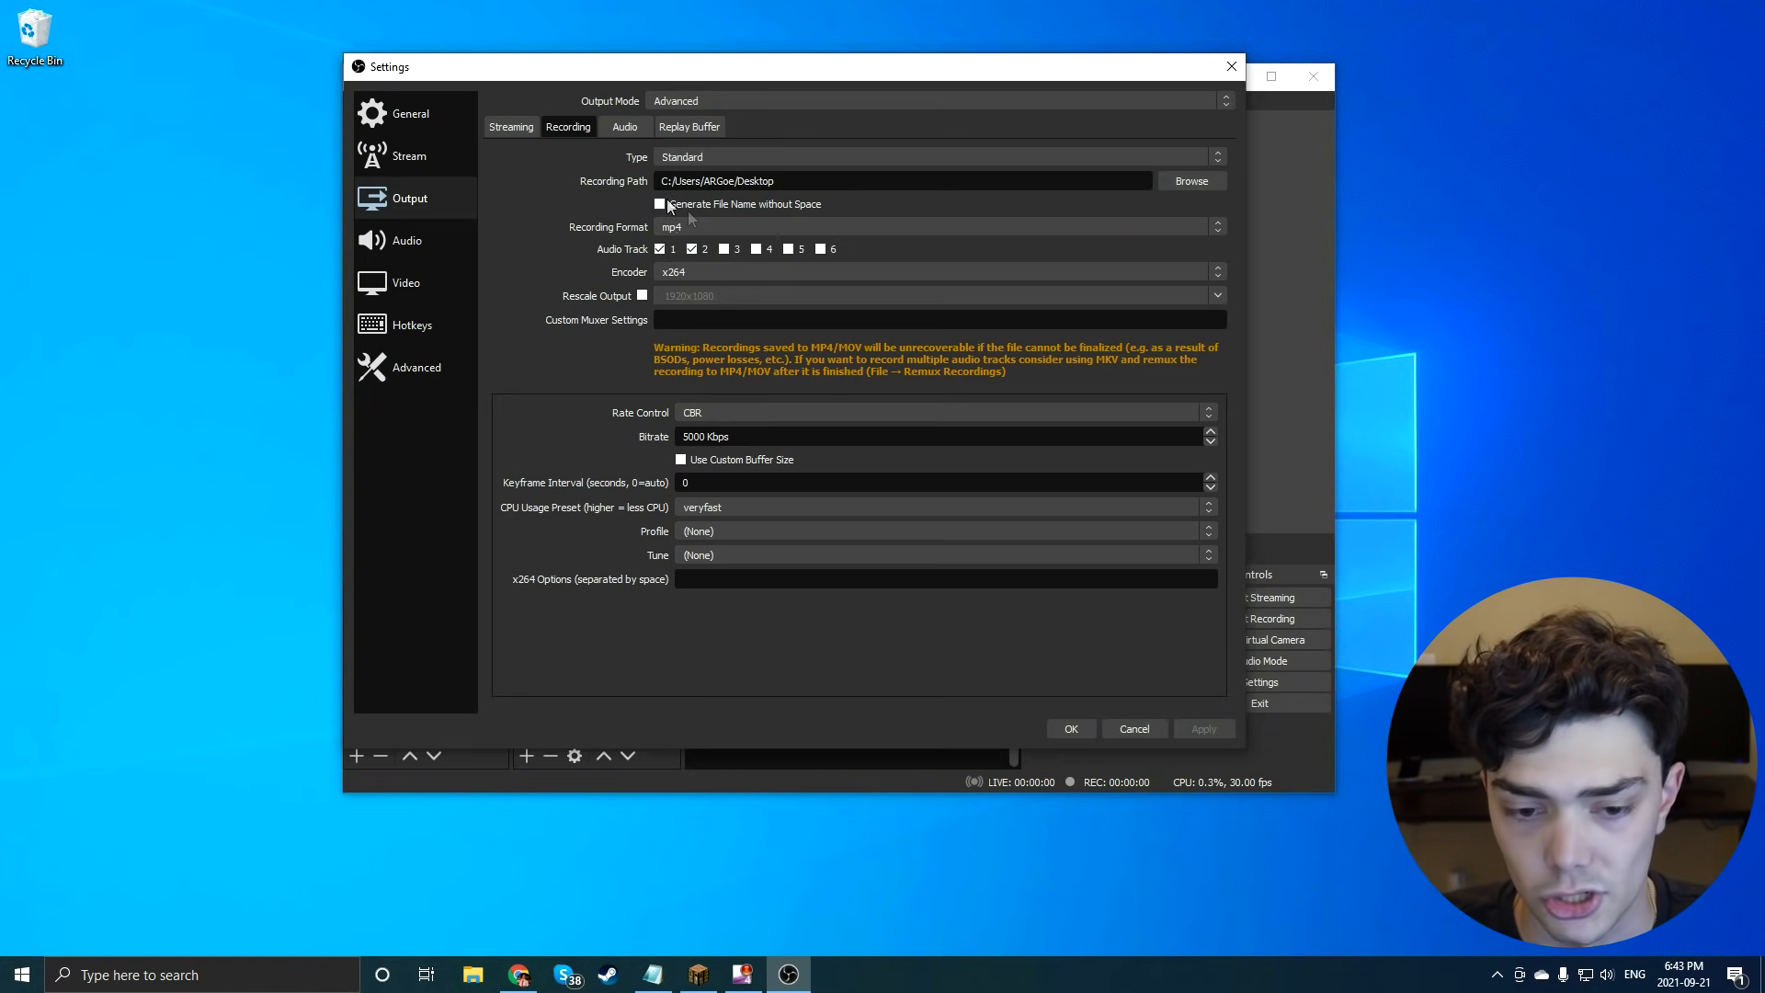
left_click(687, 273)
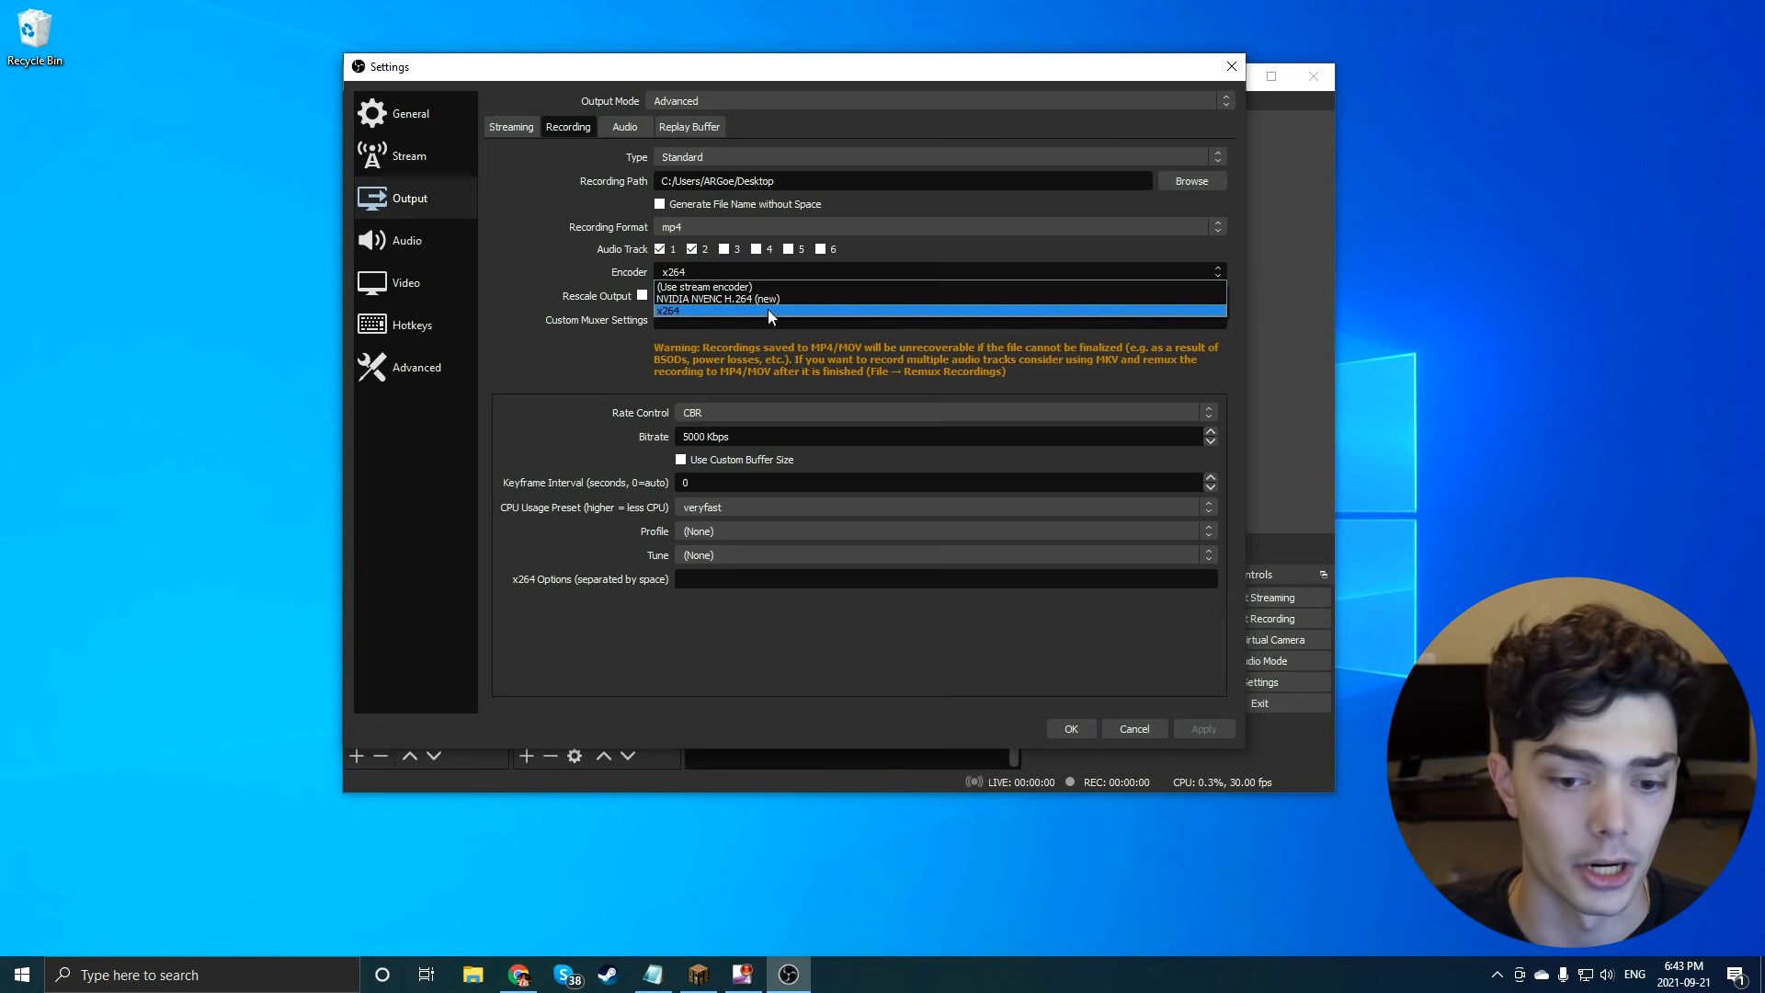
left_click(692, 310)
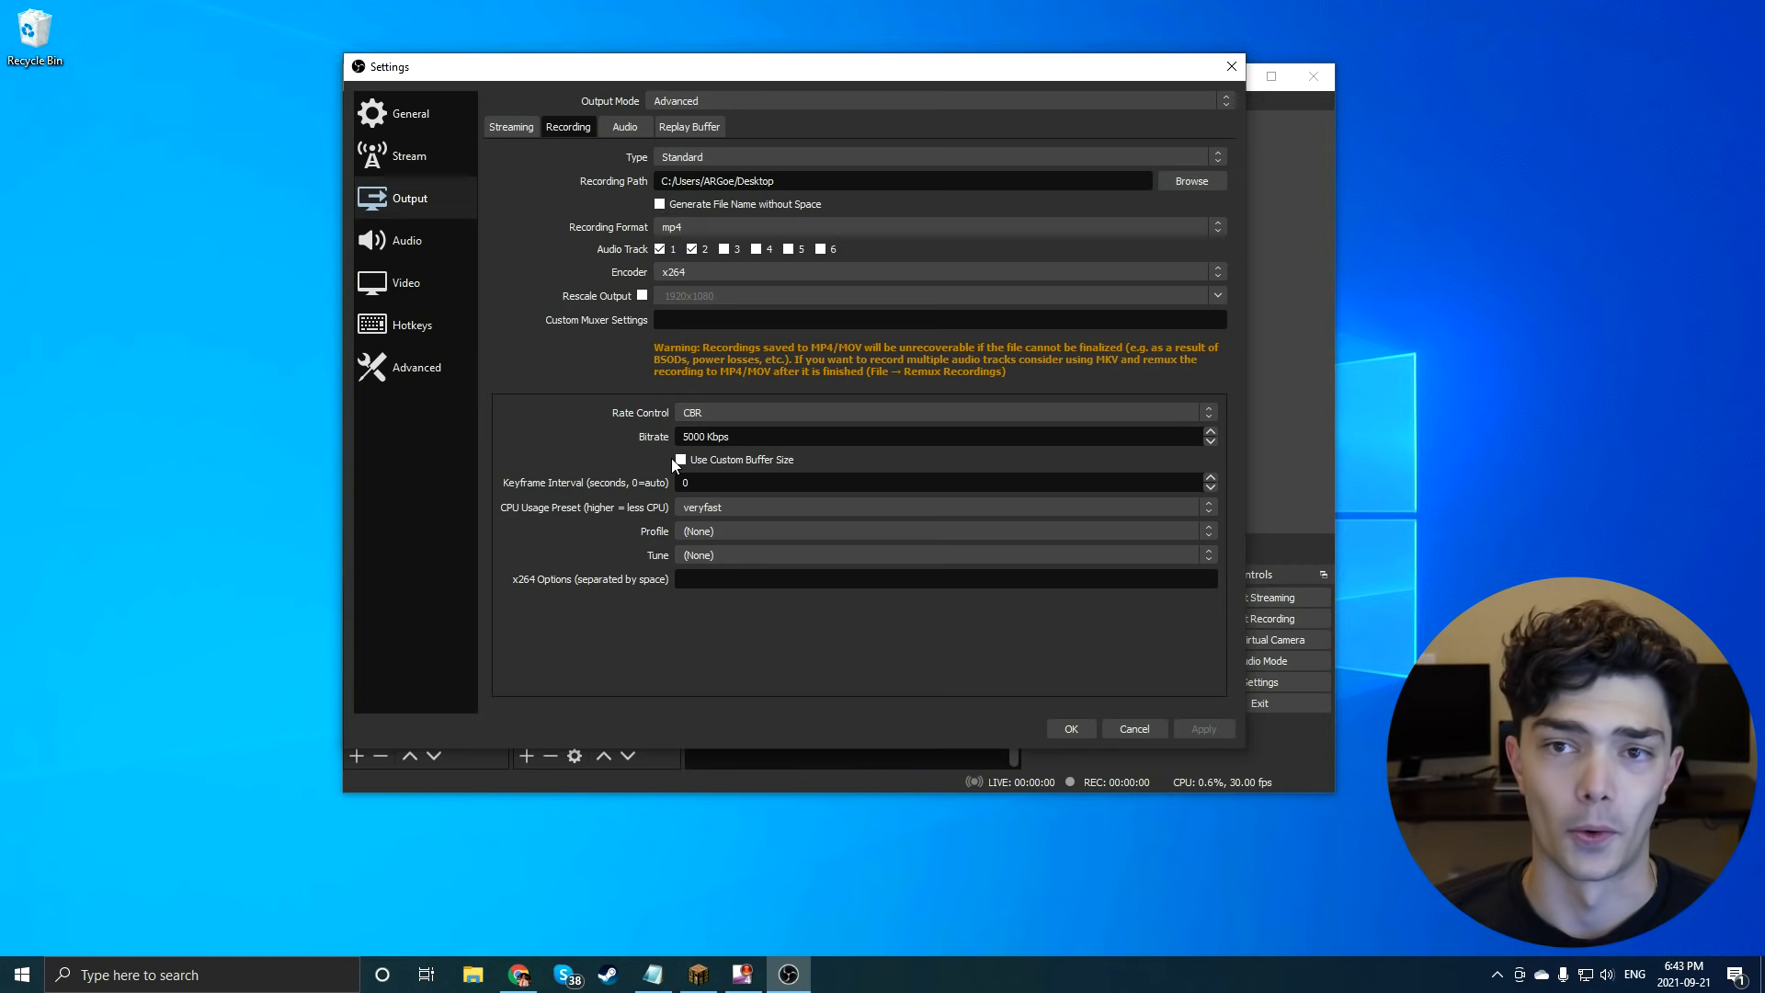
Try VBR as the recording's rate control and return it to CBR.
left_click(703, 413)
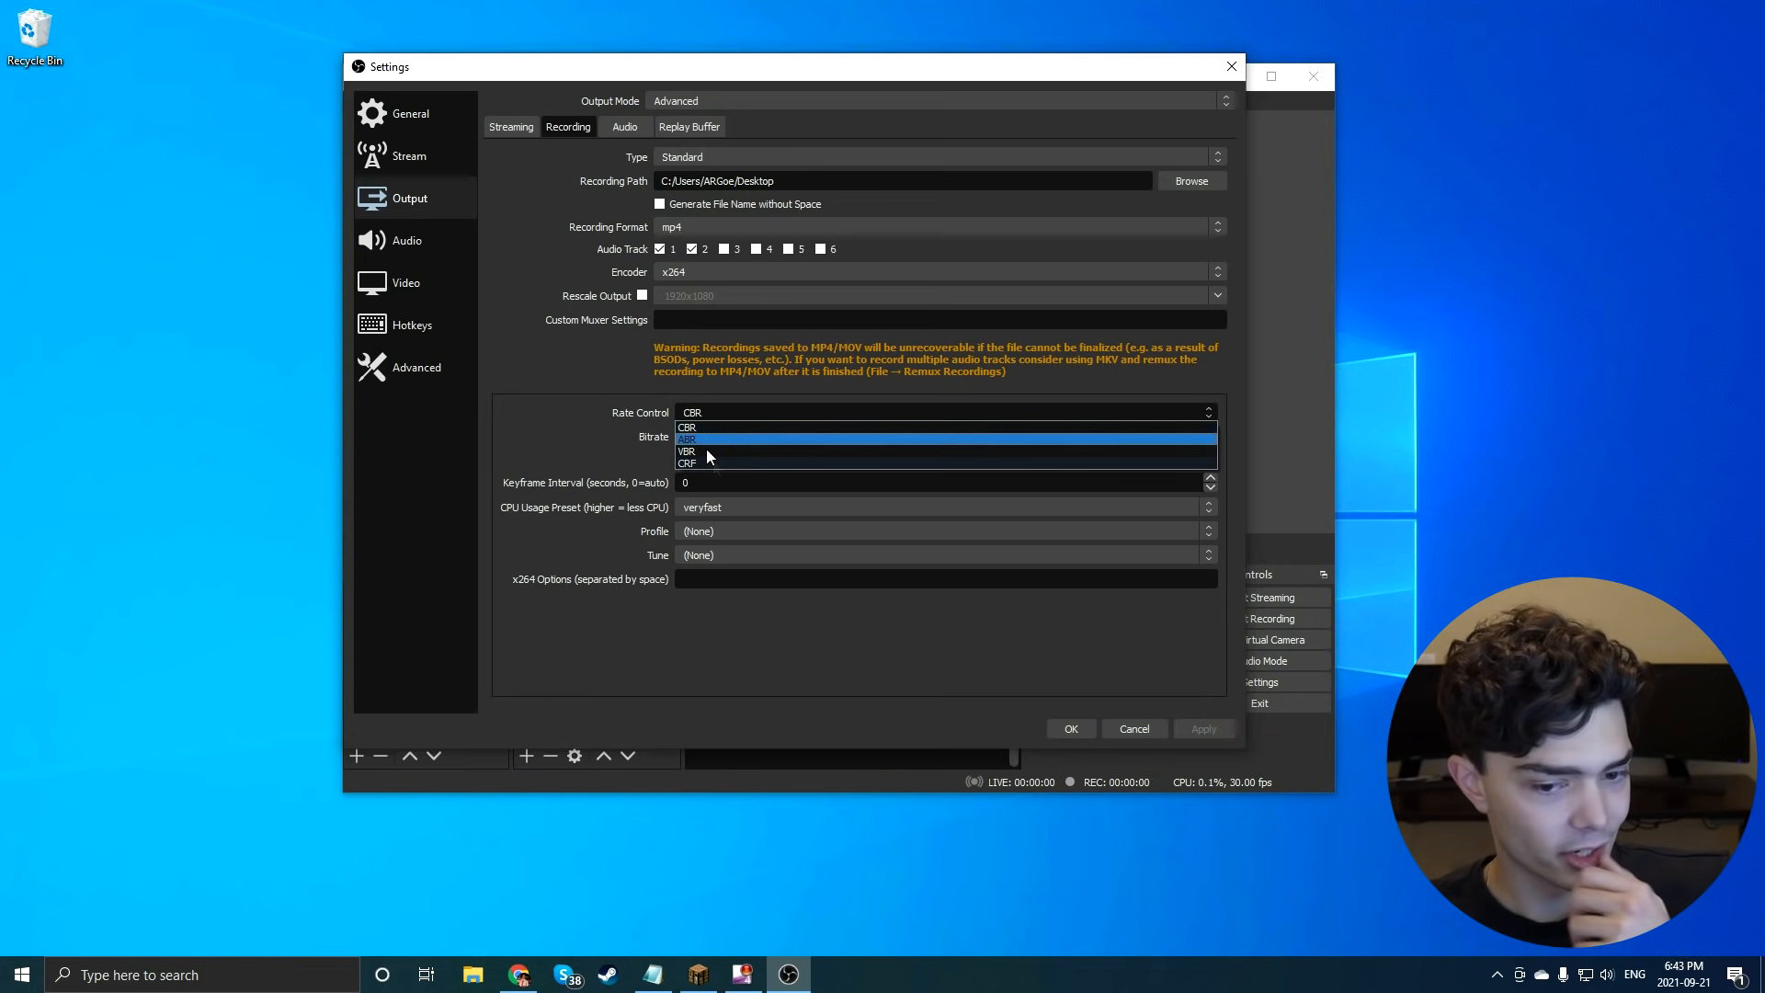
left_click(703, 413)
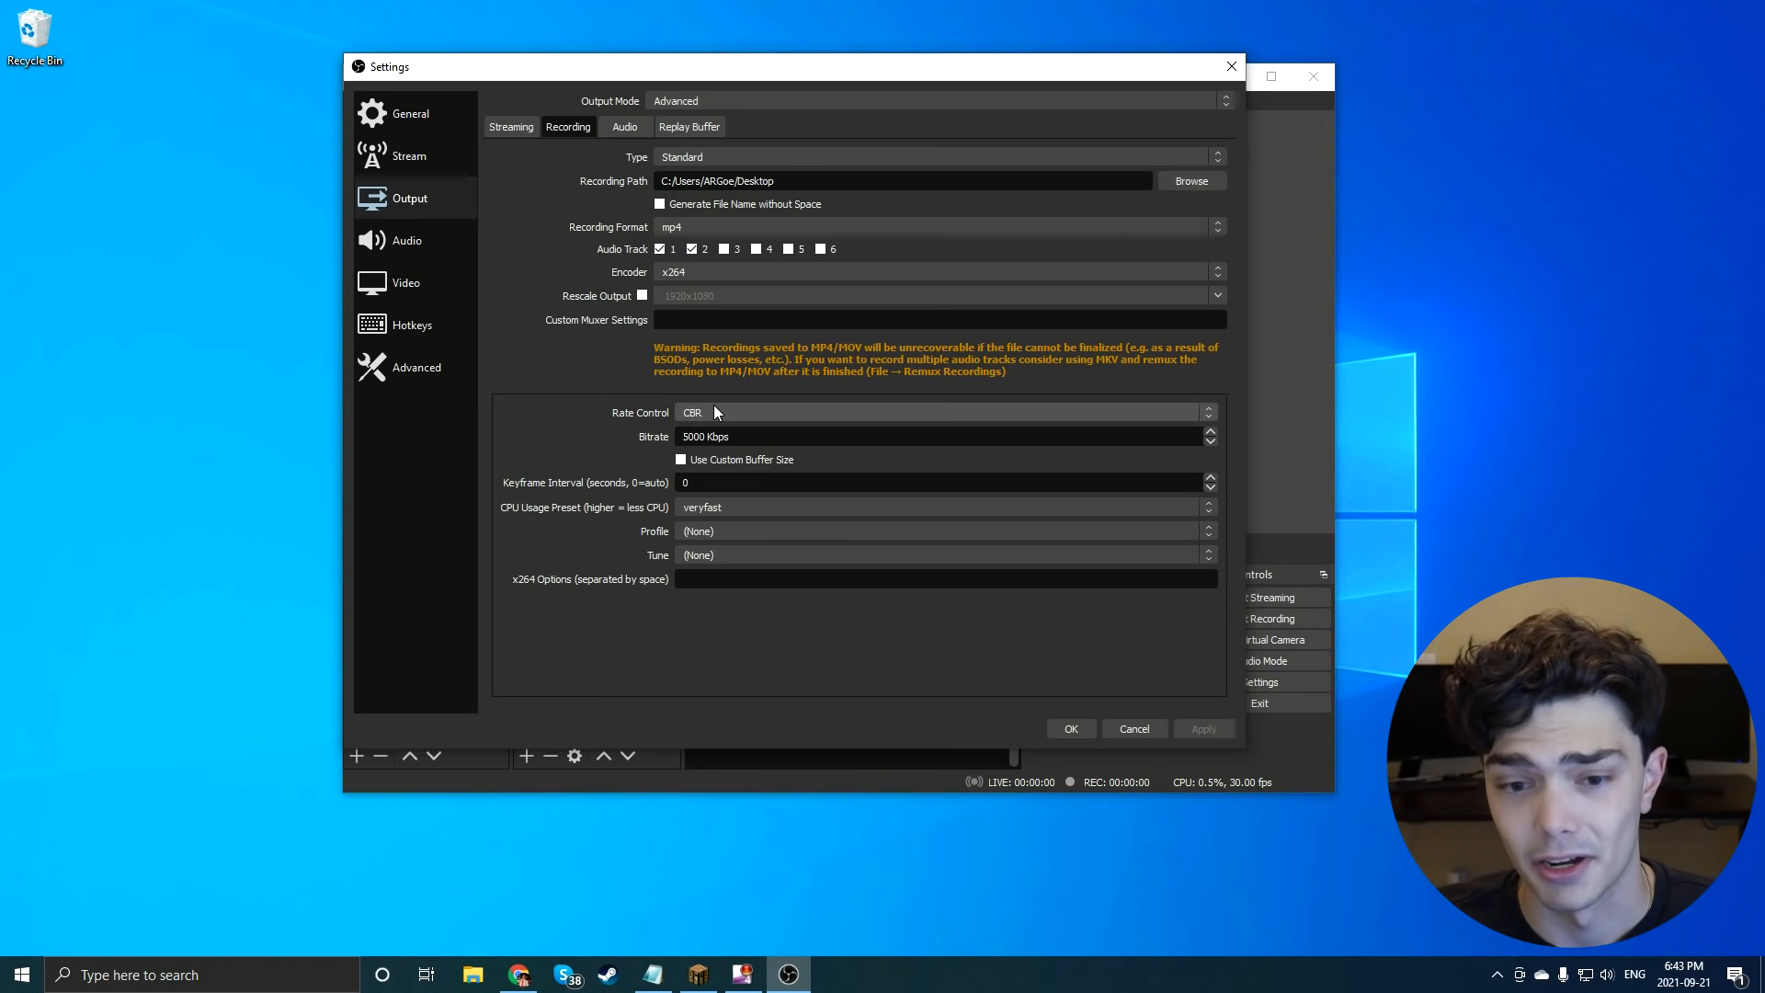
left_click(714, 411)
left_click(714, 451)
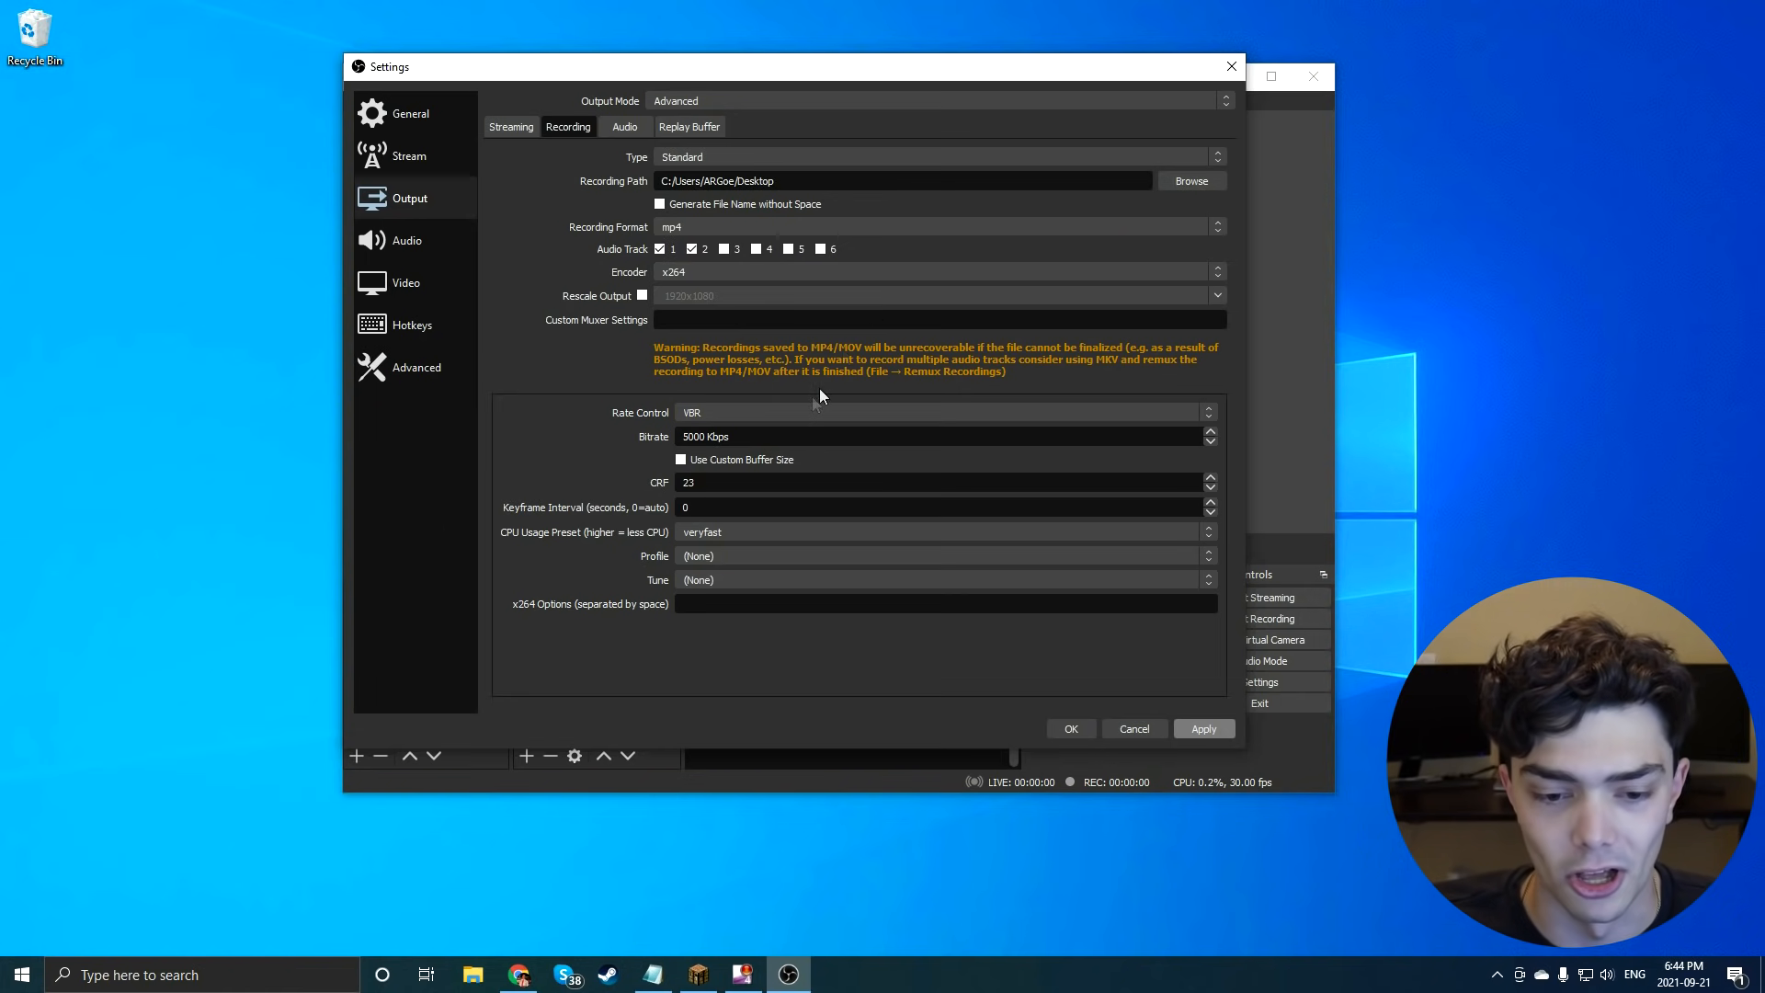
left_click(808, 413)
left_click(752, 438)
left_click(748, 438)
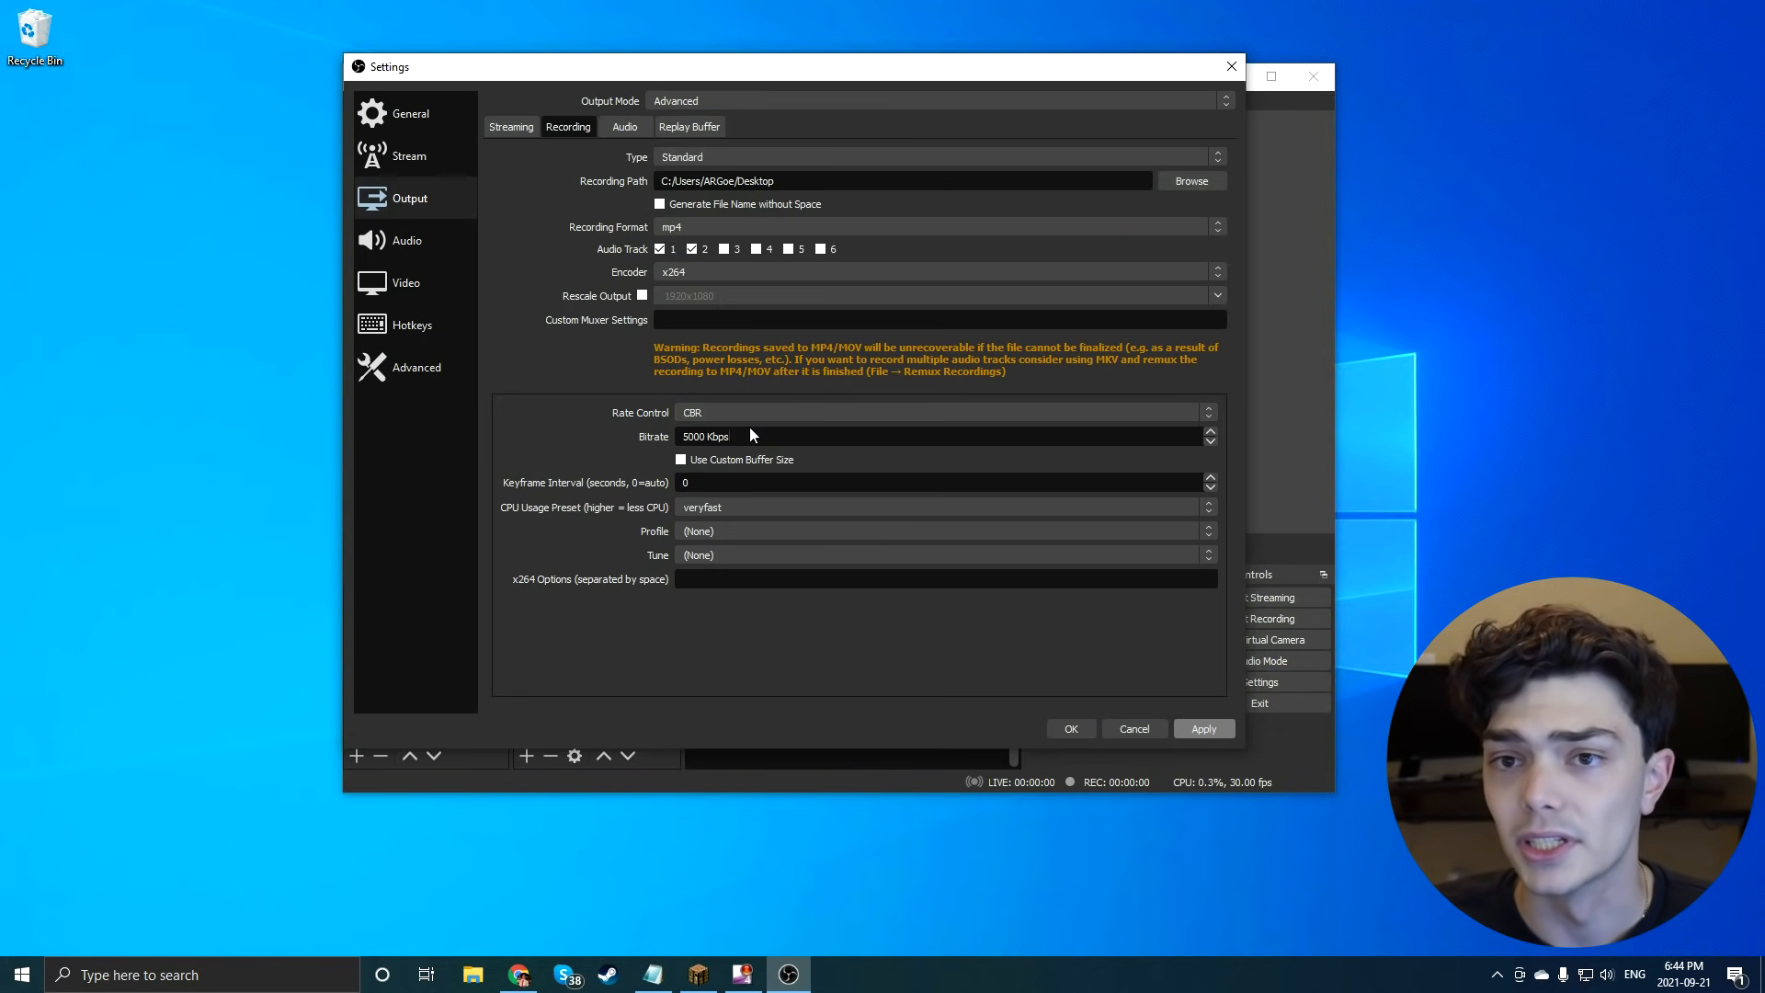
Try recording bitrates of 20000 and 2000 Kbps, and set the bitrate back to 5000 Kbps.
double_click(692, 437)
type("20000")
double_click(705, 432)
type("2000")
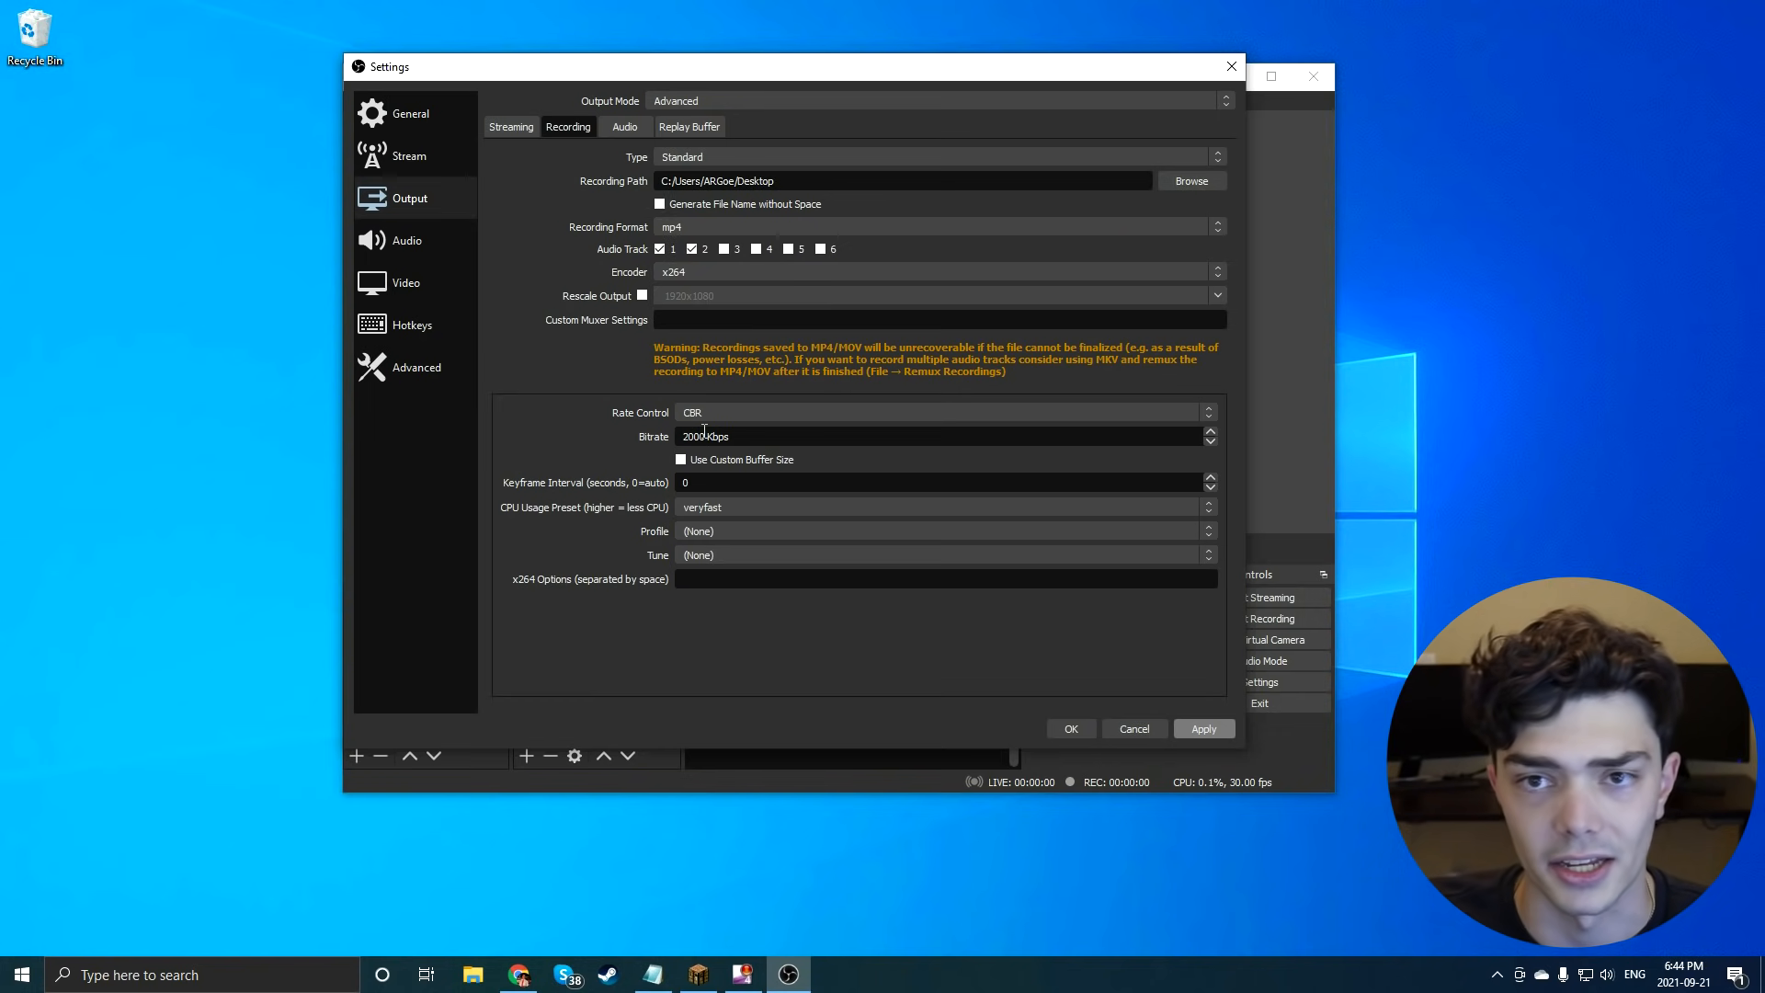
key("BackSpace")
key("BackSpace")
key("BackSpace")
key("BackSpace")
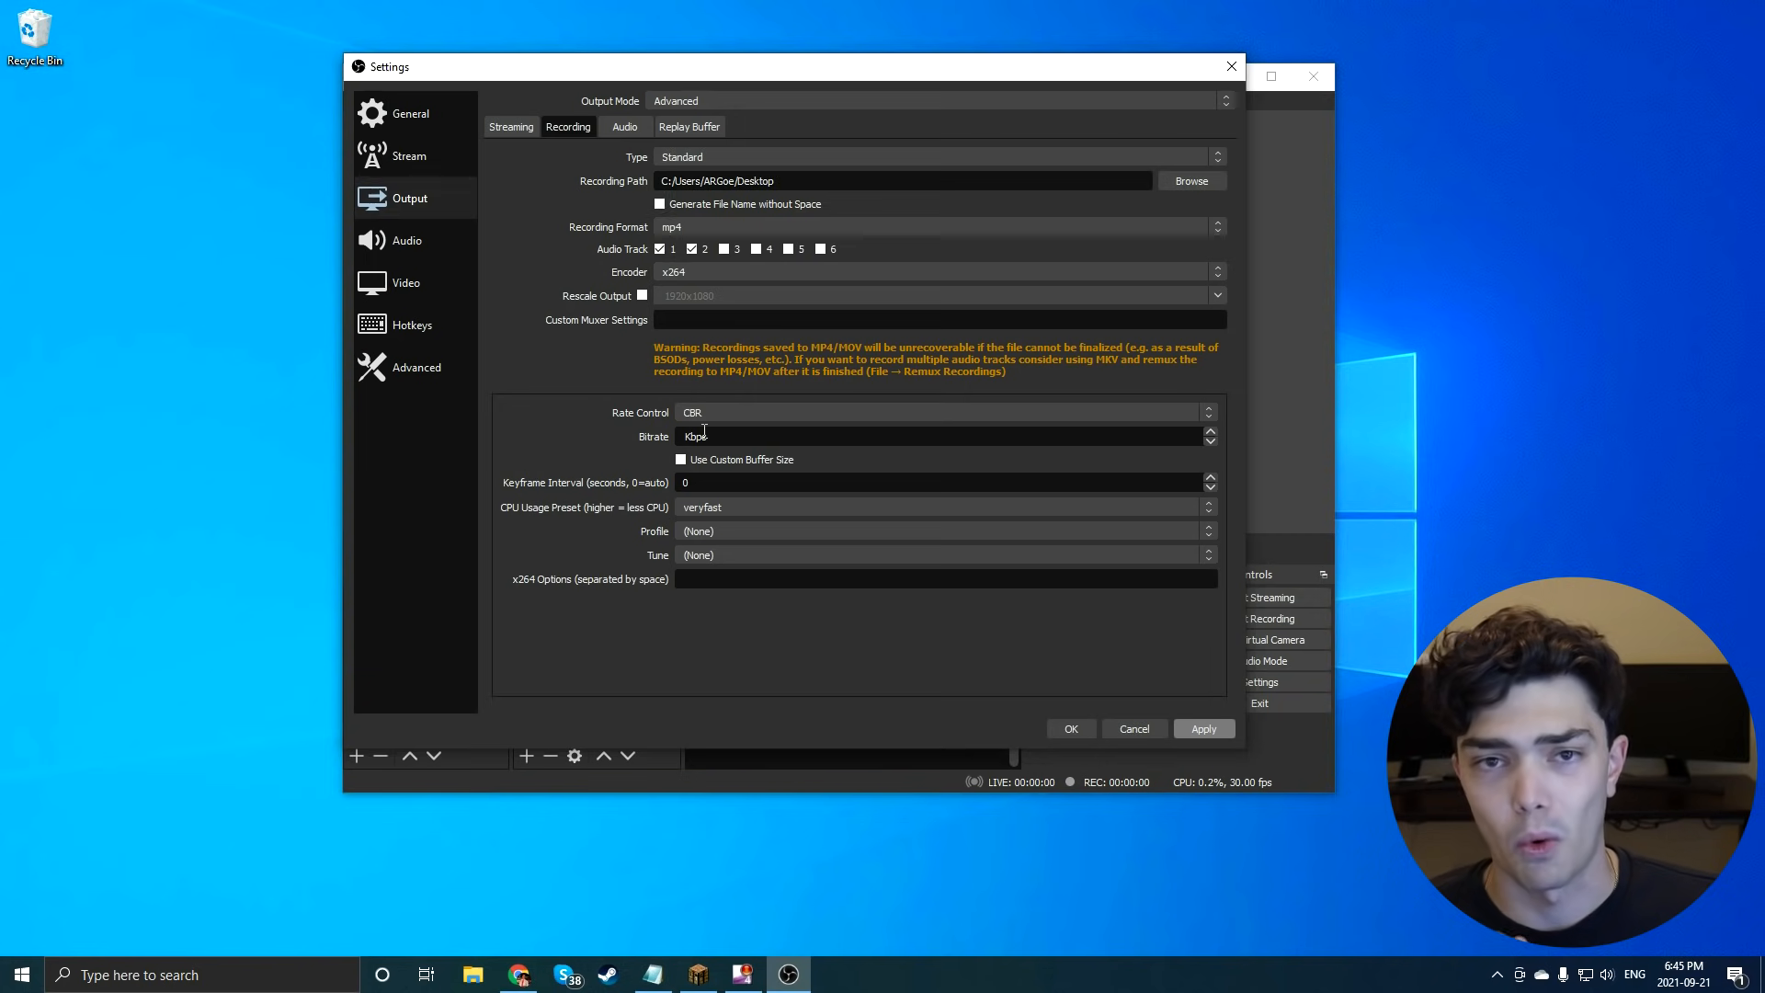
type("5000")
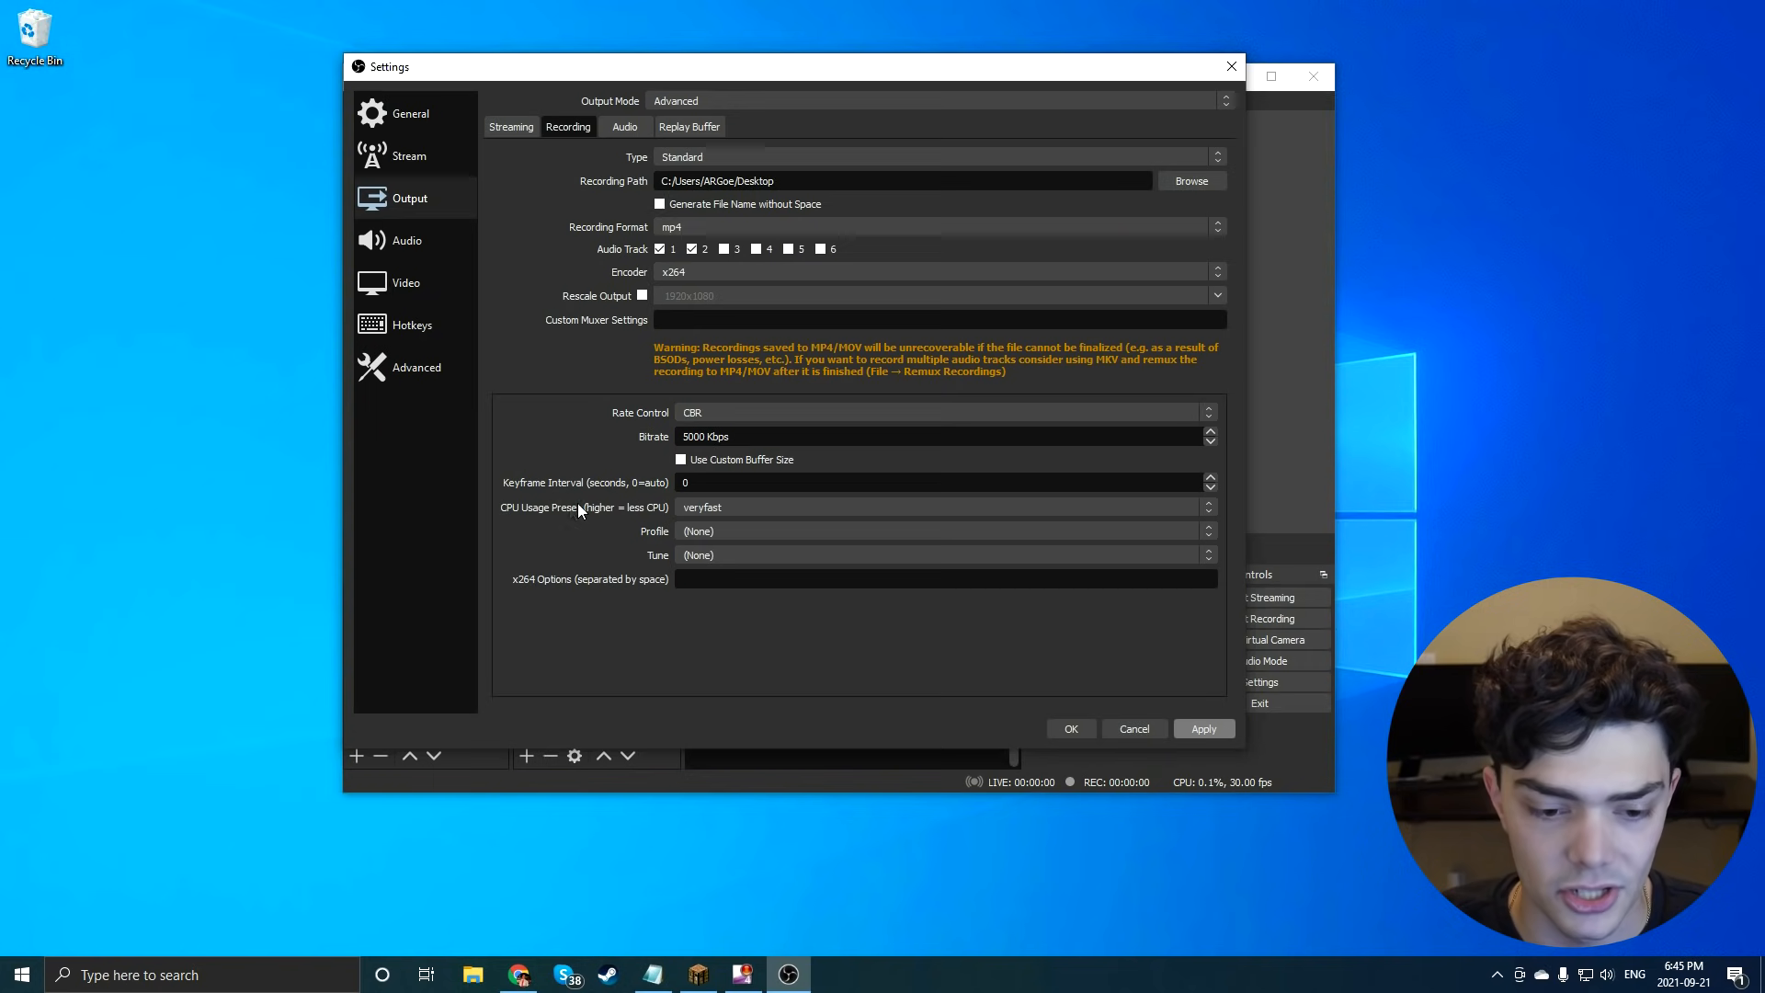
Examine the available CPU usage presets for the x264 recording encoder.
left_click(703, 507)
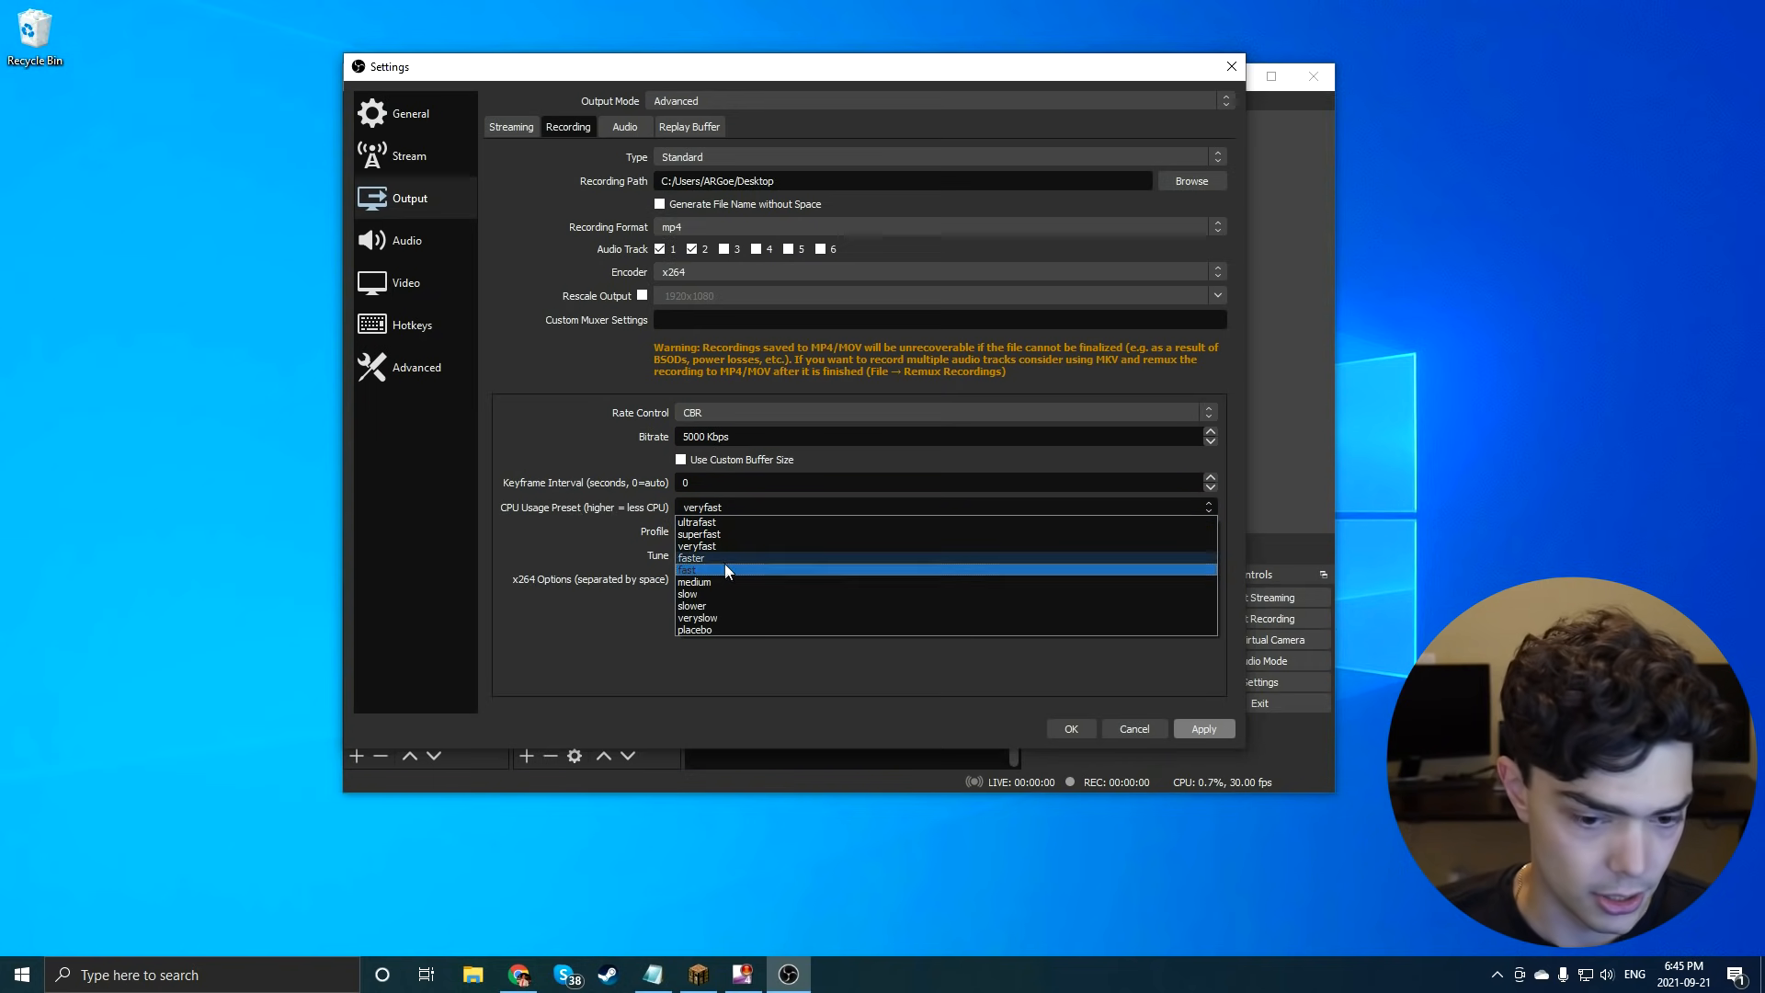
left_click(516, 576)
left_click(694, 511)
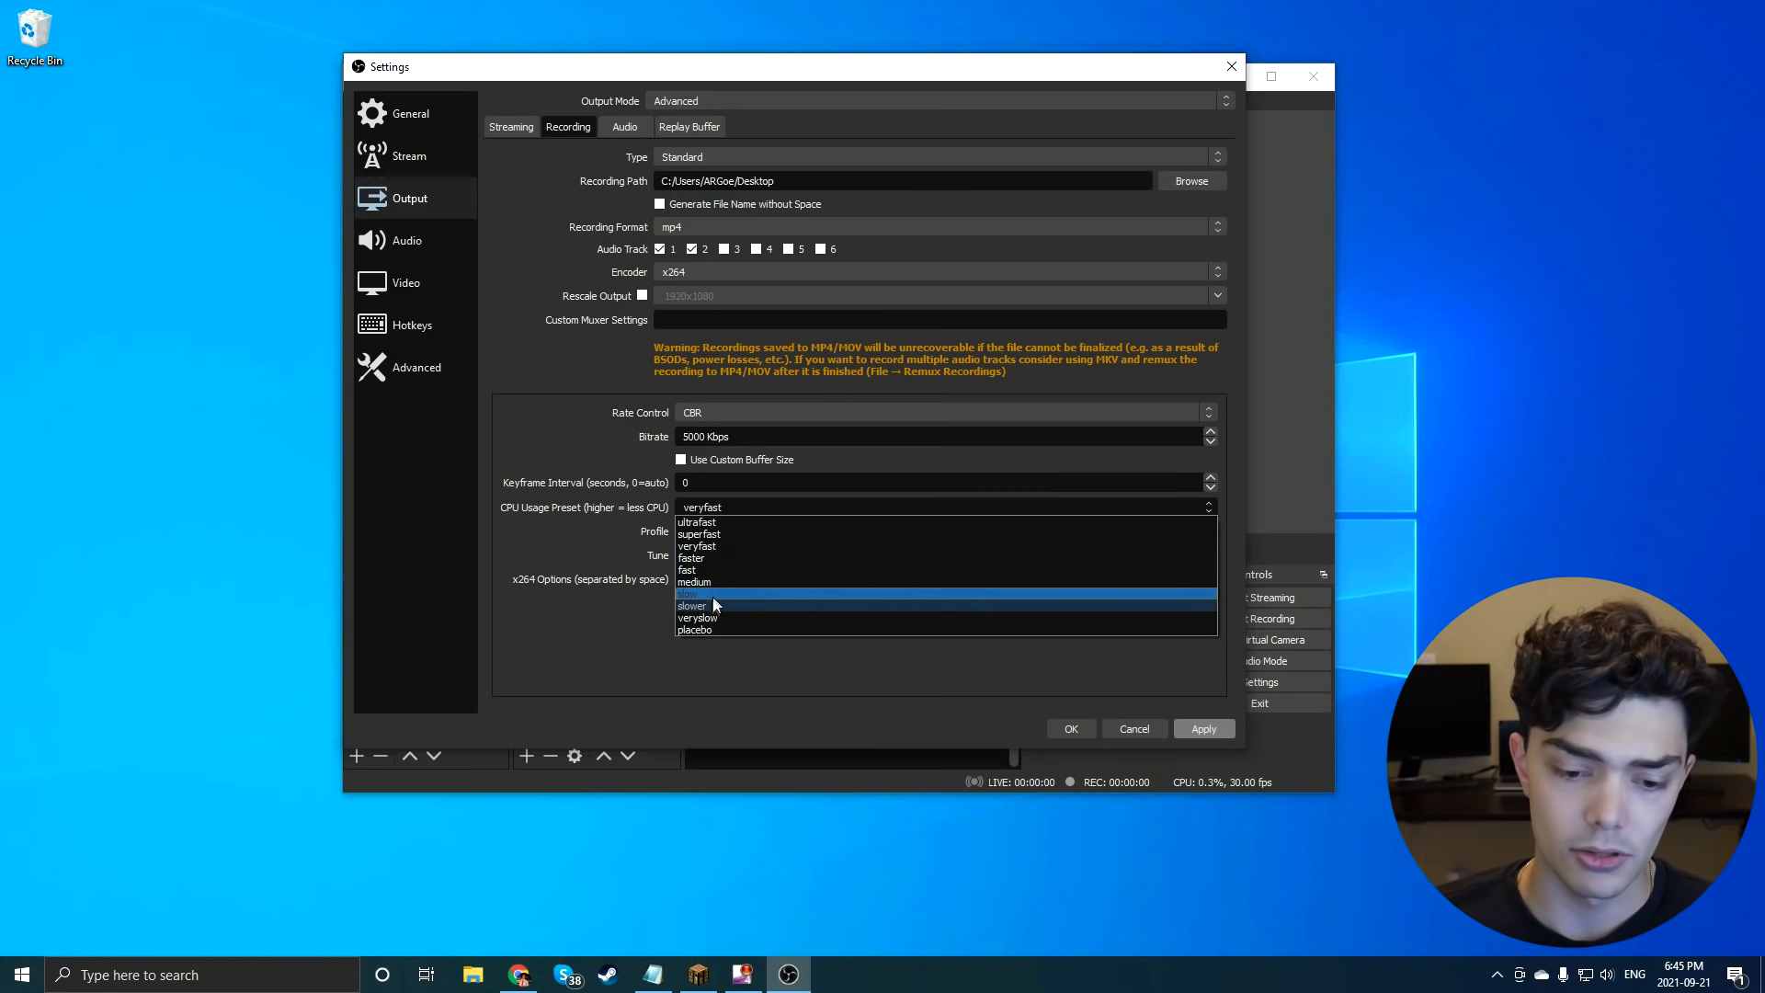
left_click(524, 700)
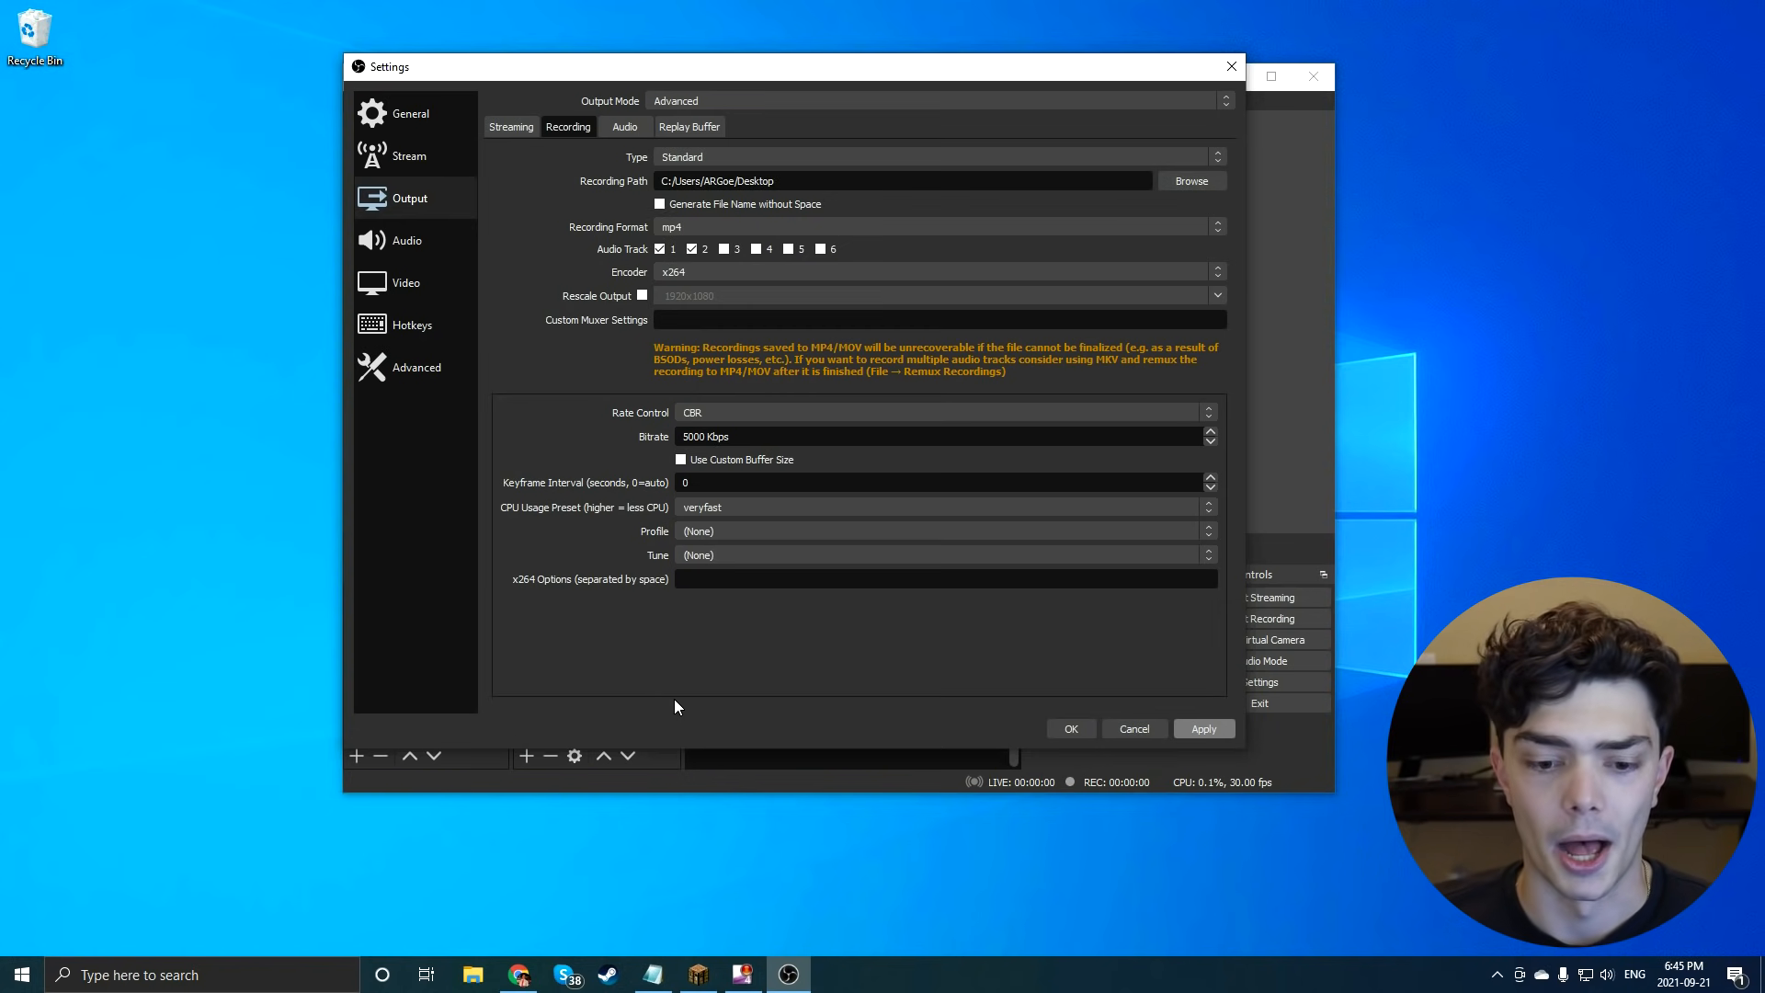
Review the CPU usage preset choices once more, leaving veryfast selected for the recording.
left_click(728, 508)
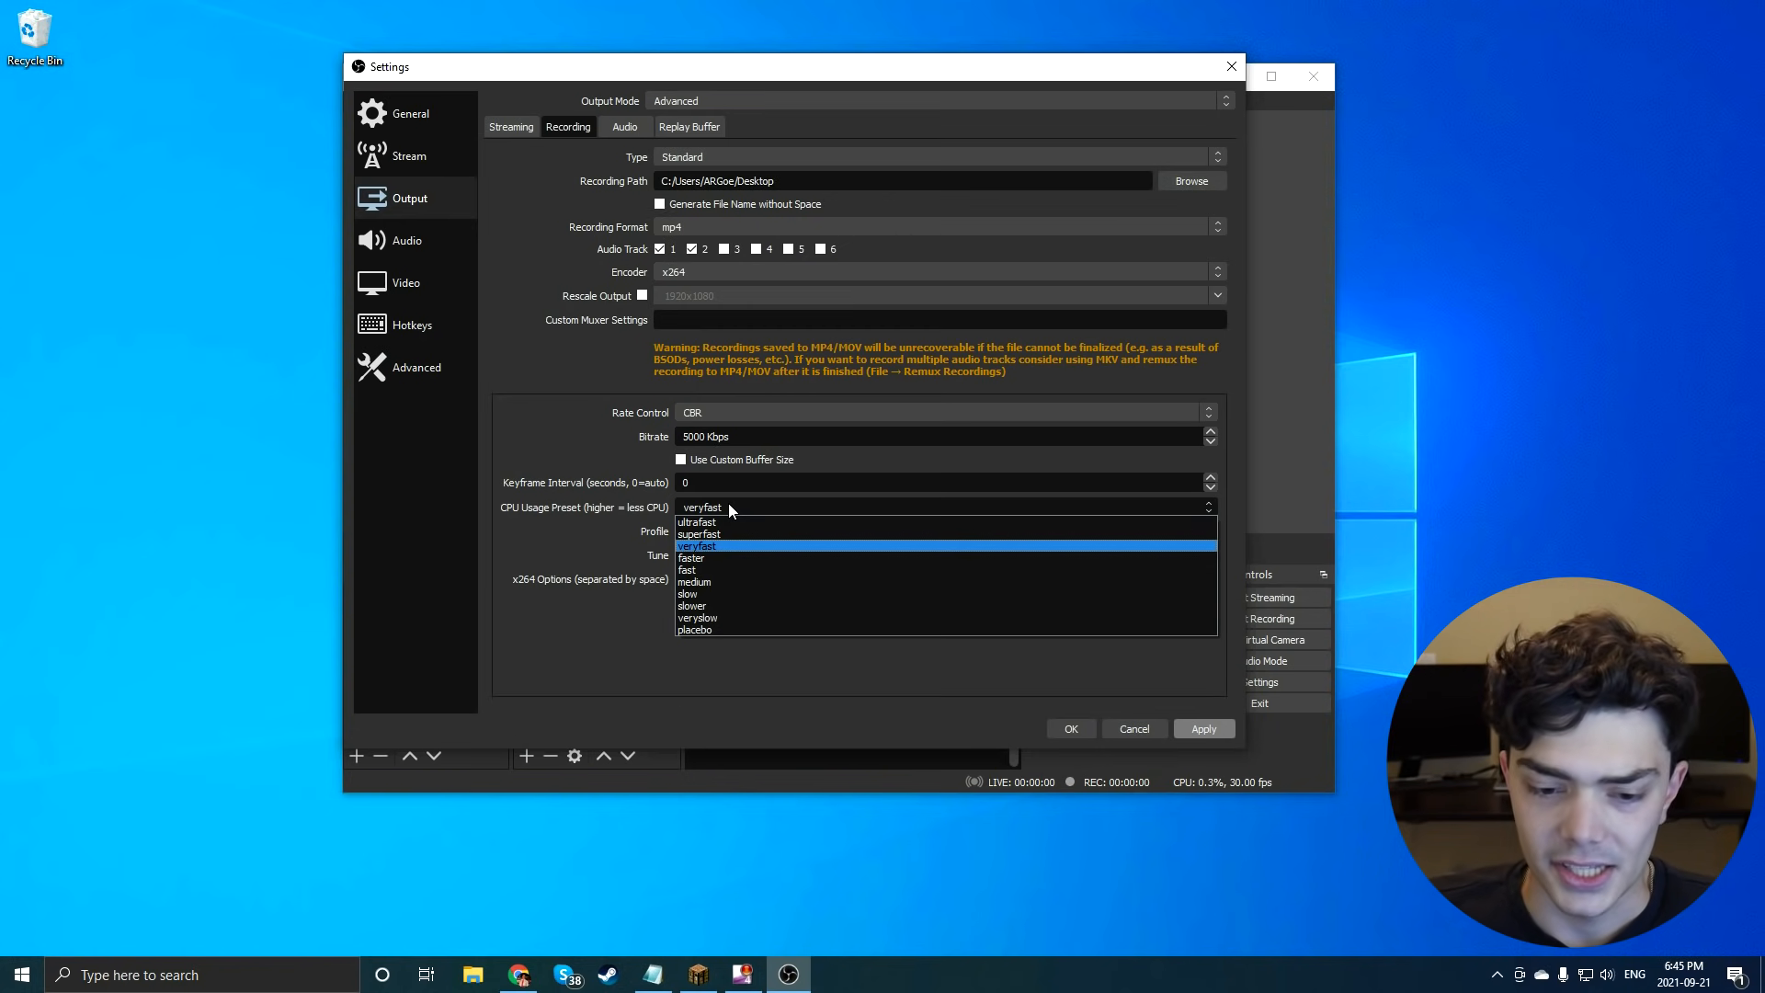
left_click(726, 506)
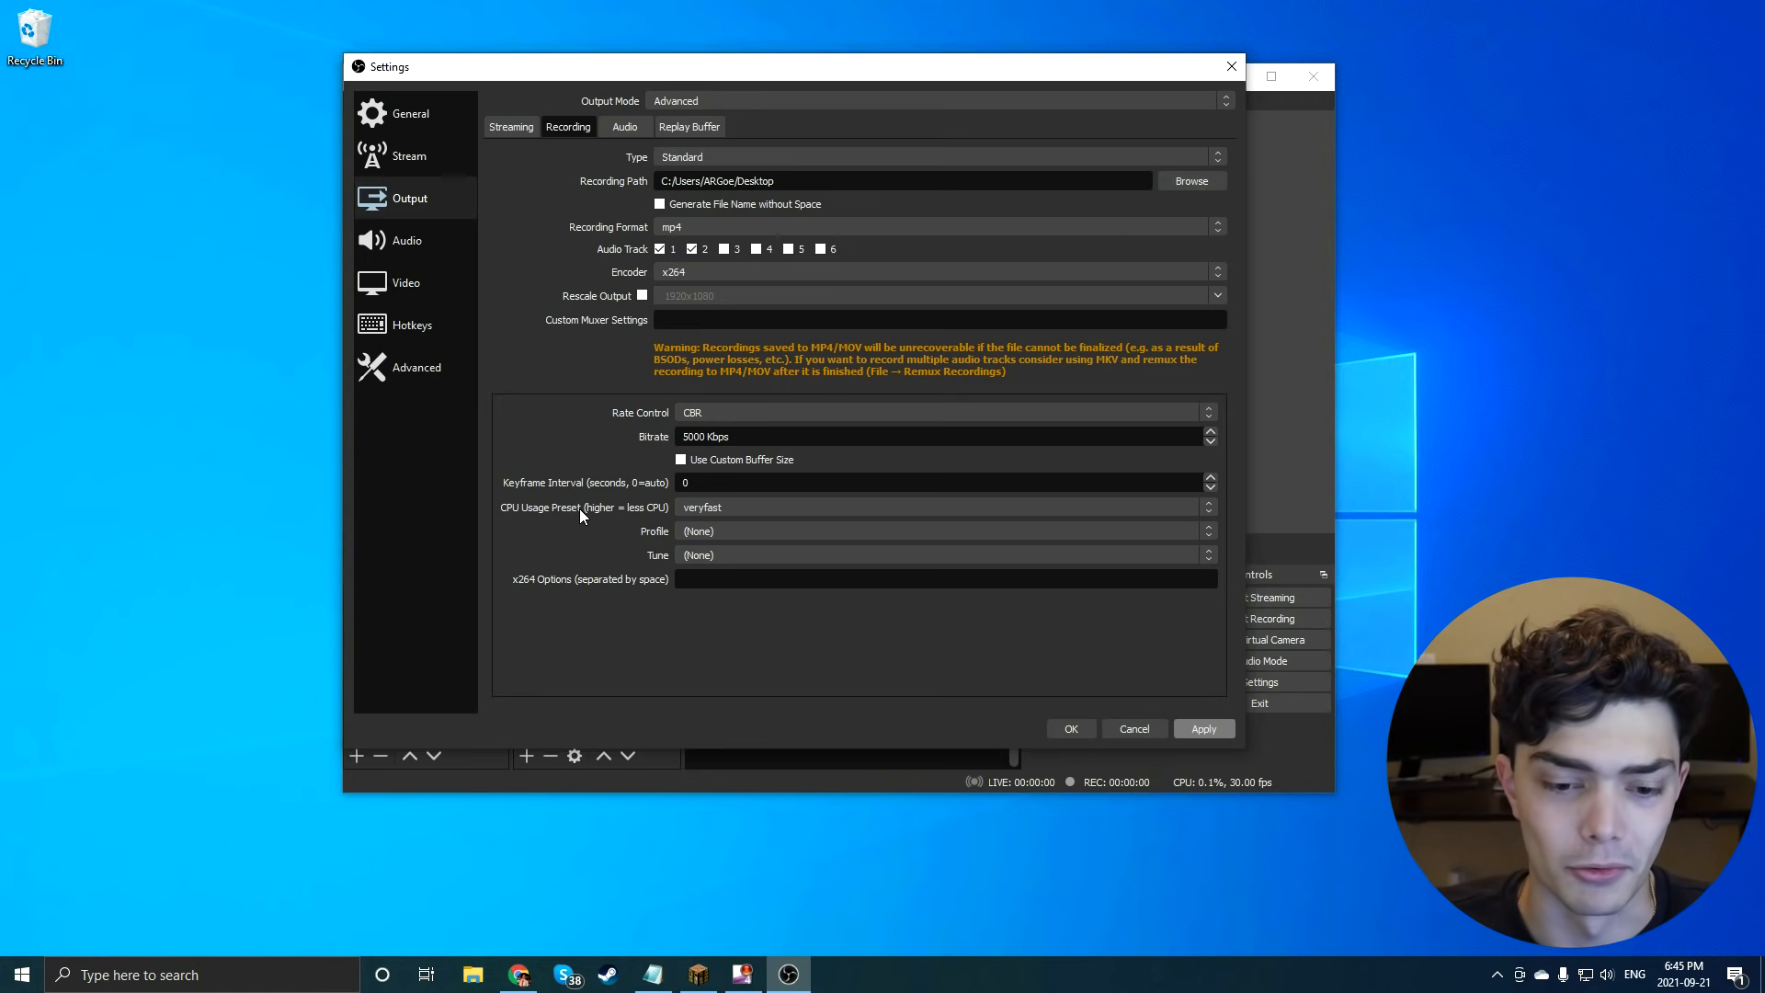
left_click(732, 509)
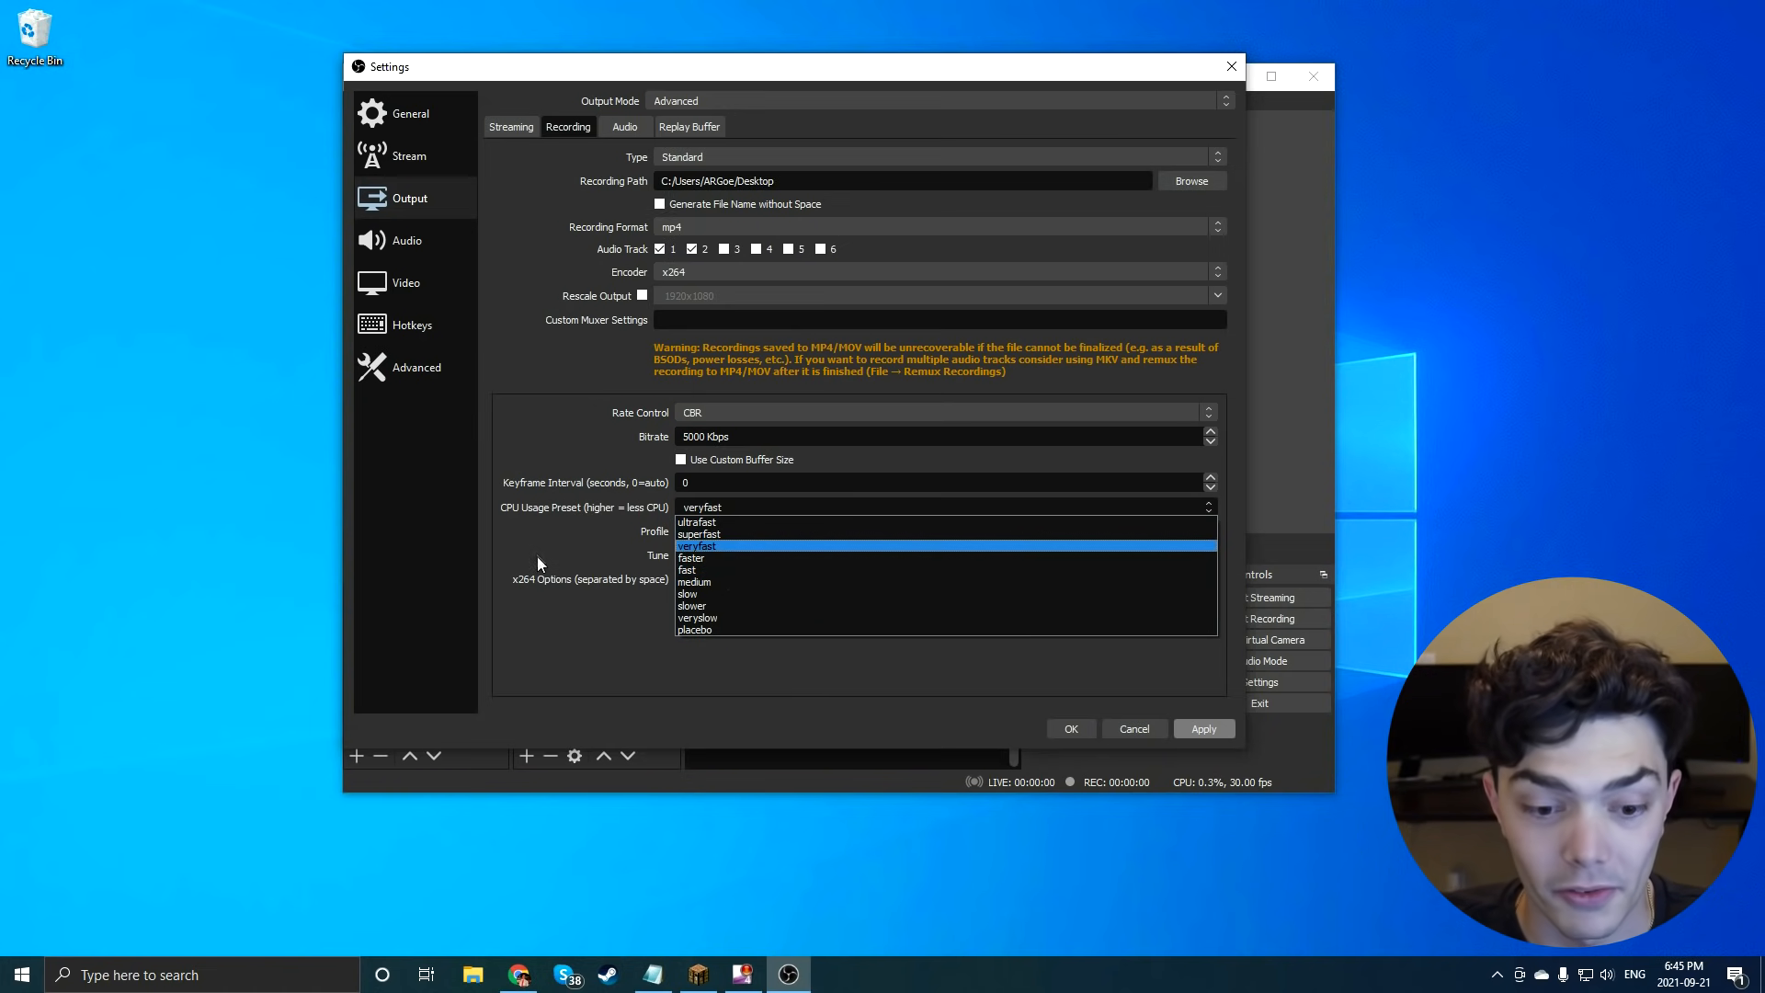
left_click(641, 485)
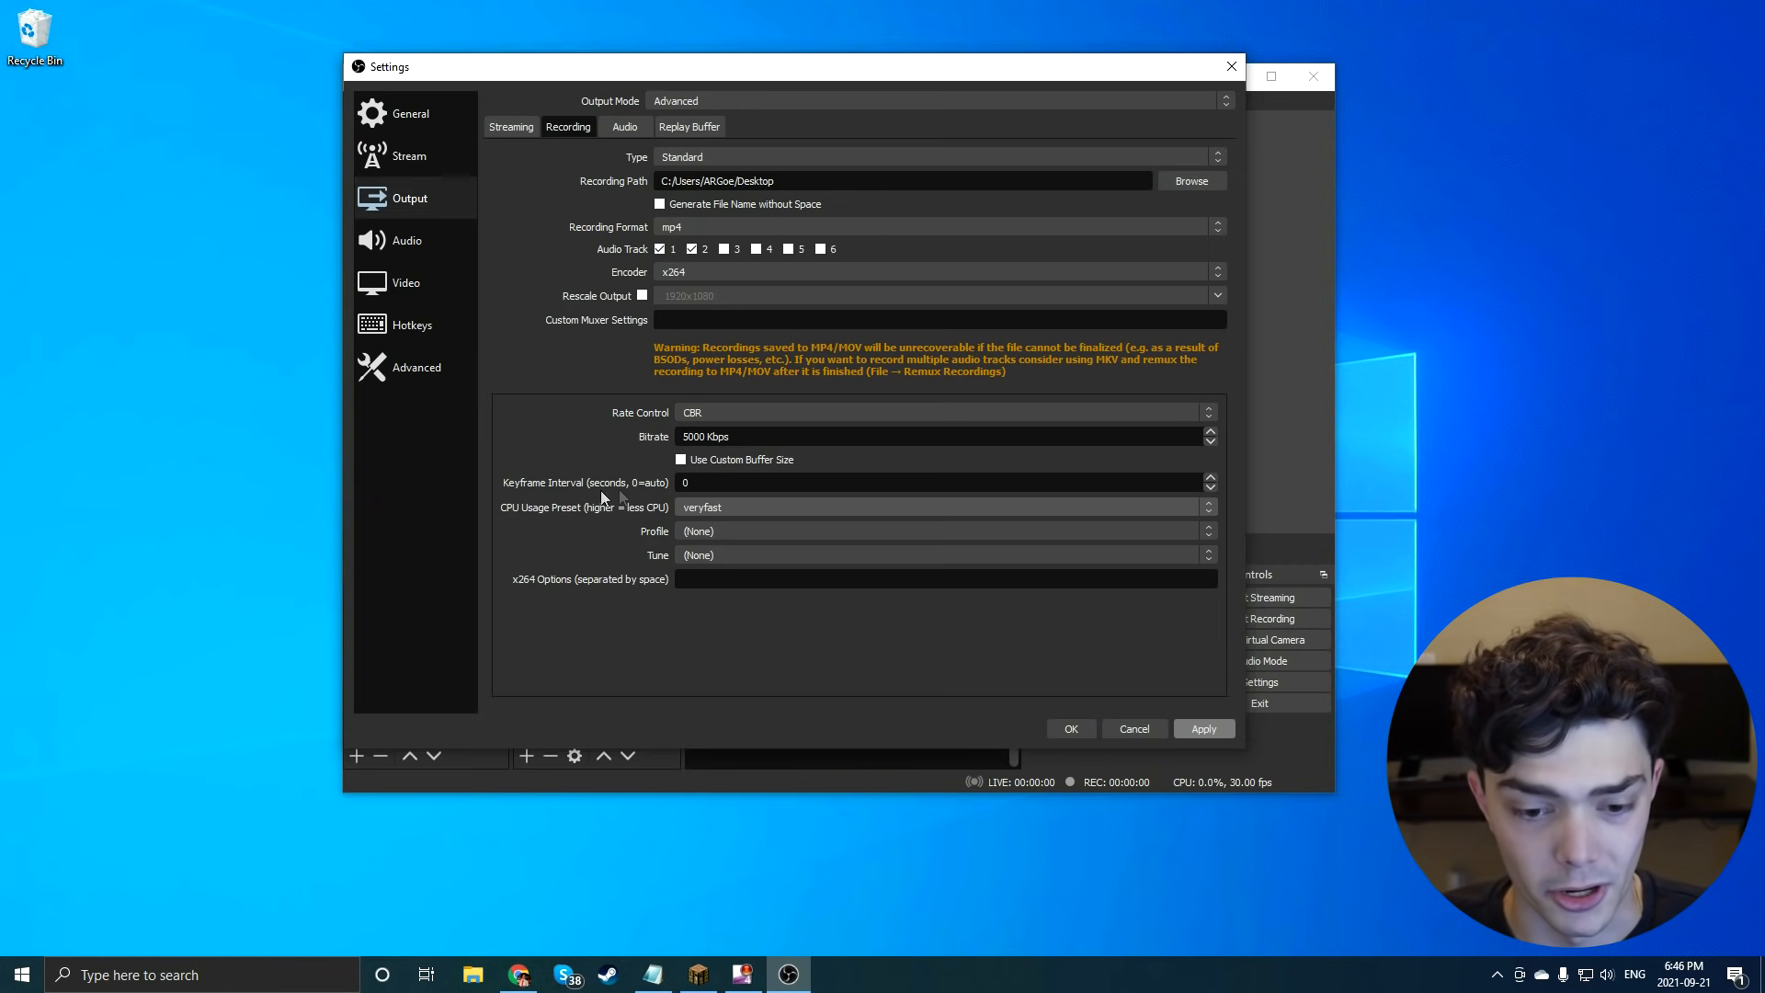
left_click(803, 507)
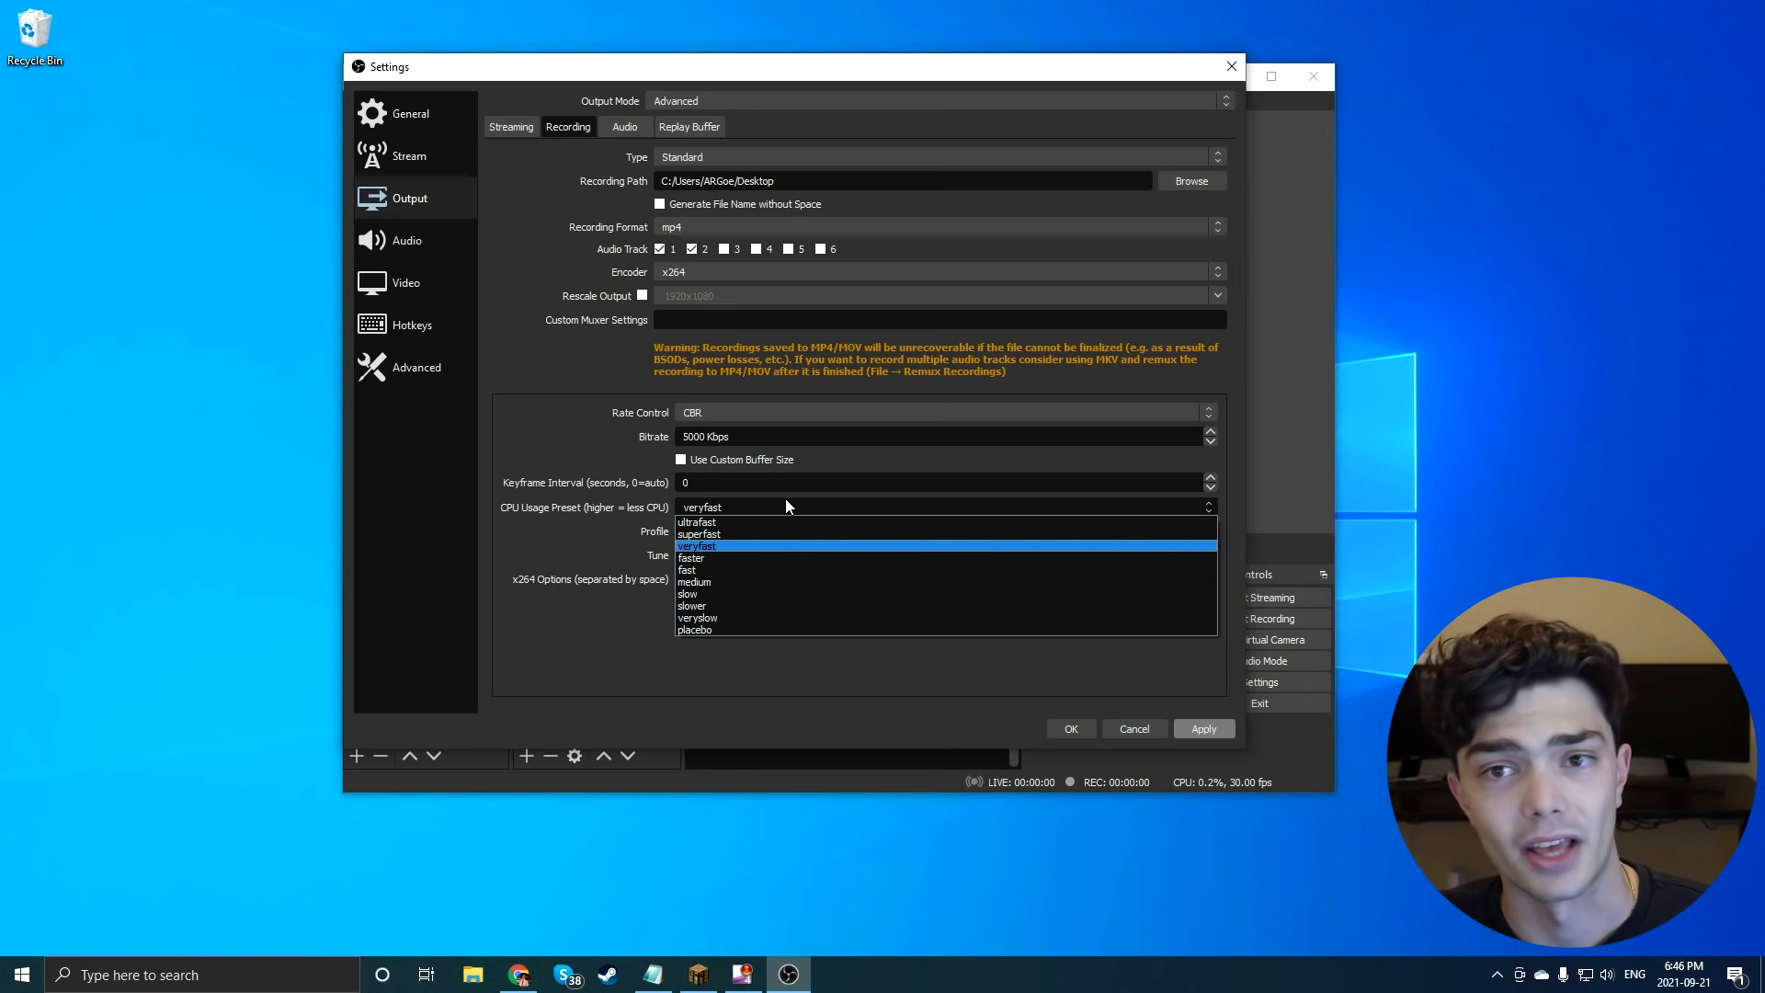
left_click(786, 504)
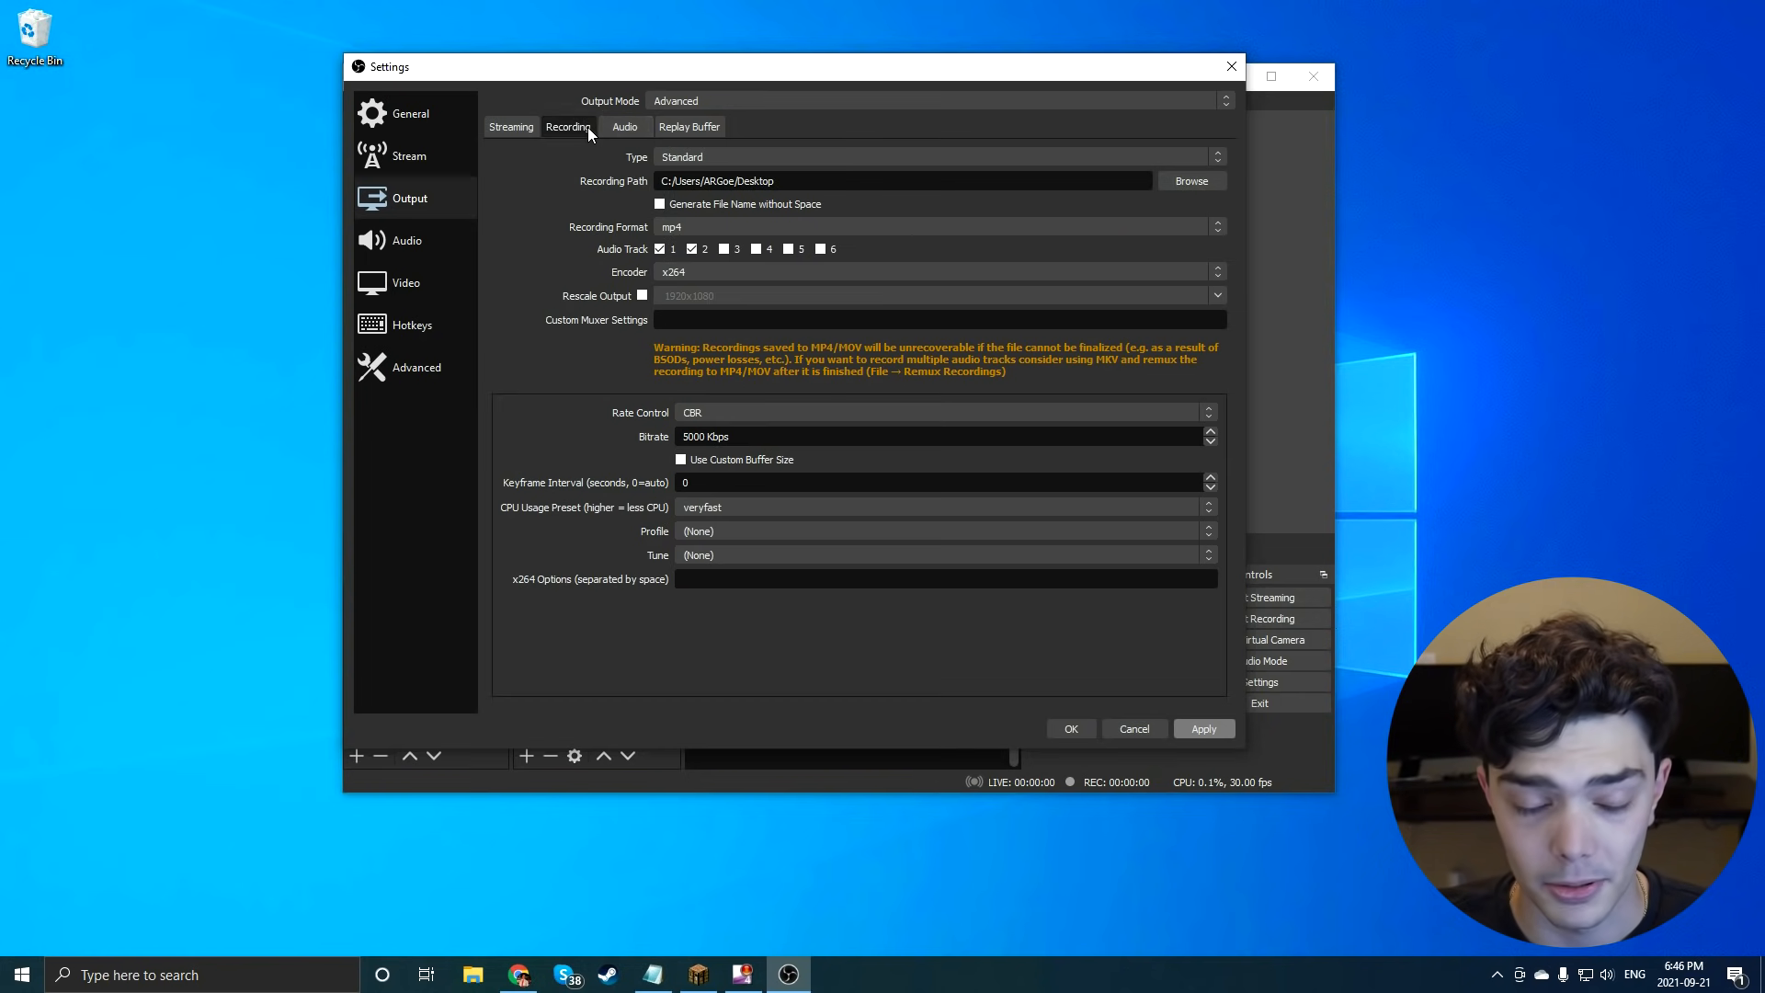
Examine the audio bitrate options offered for Track 1 in the output settings.
left_click(625, 129)
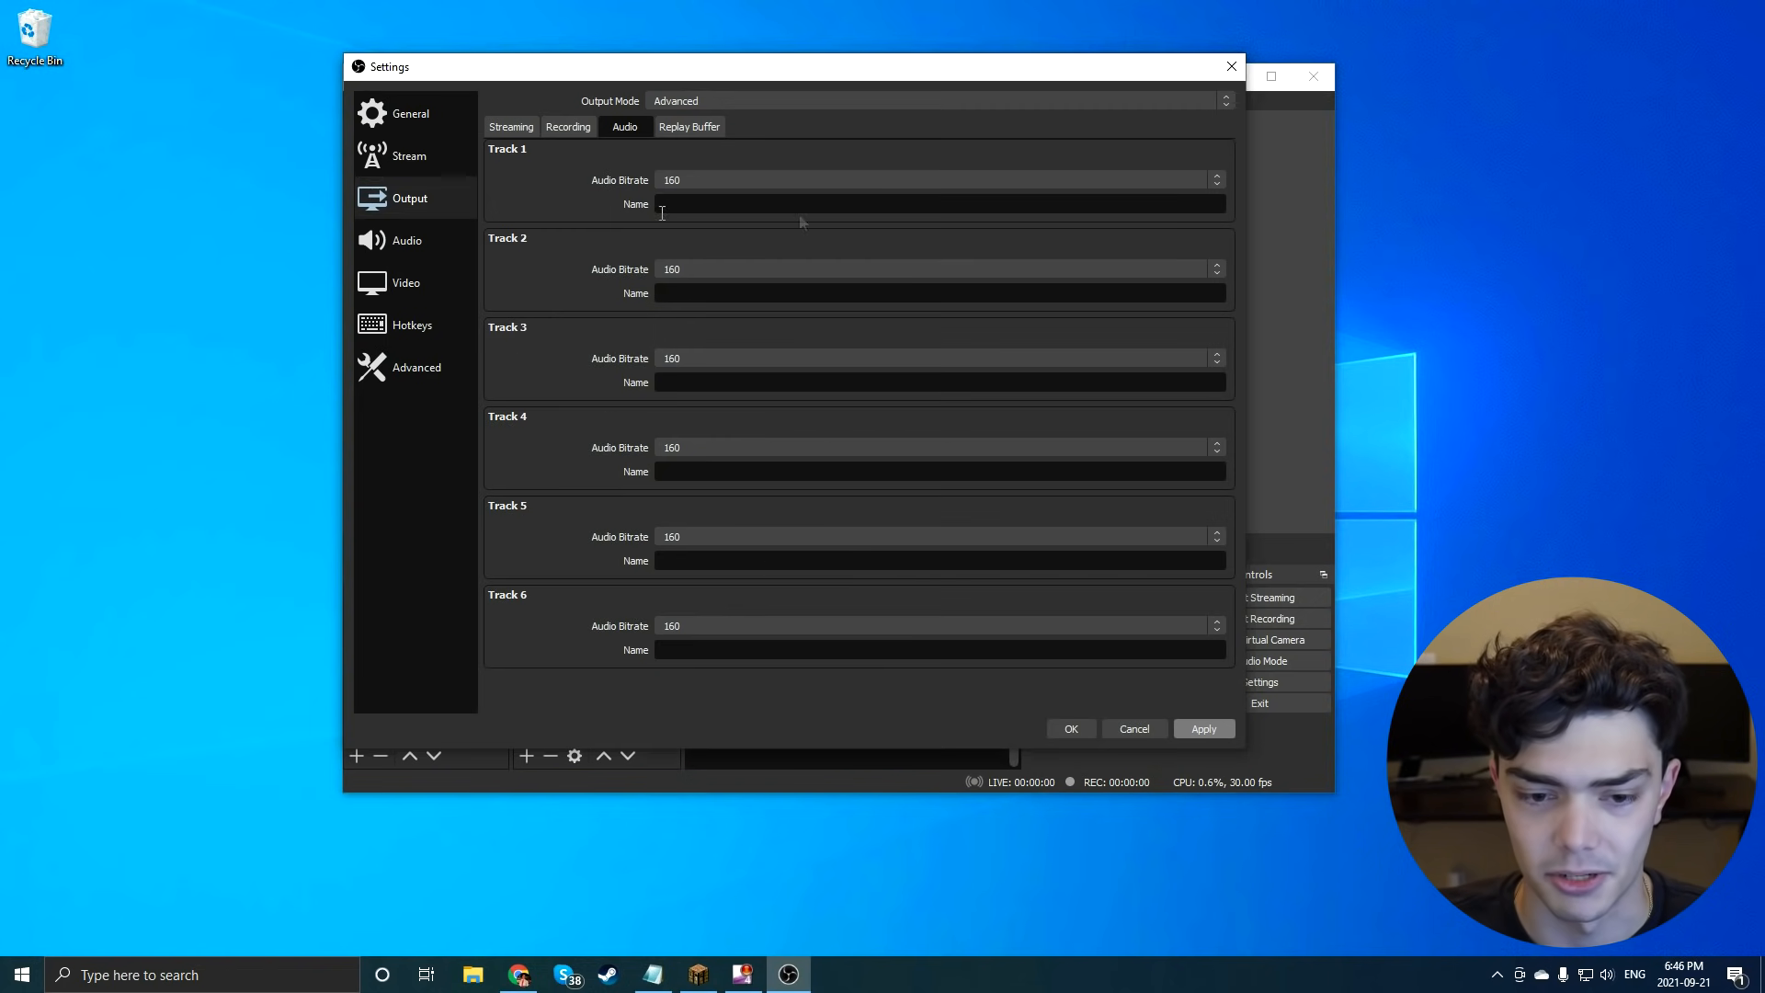
left_click(750, 176)
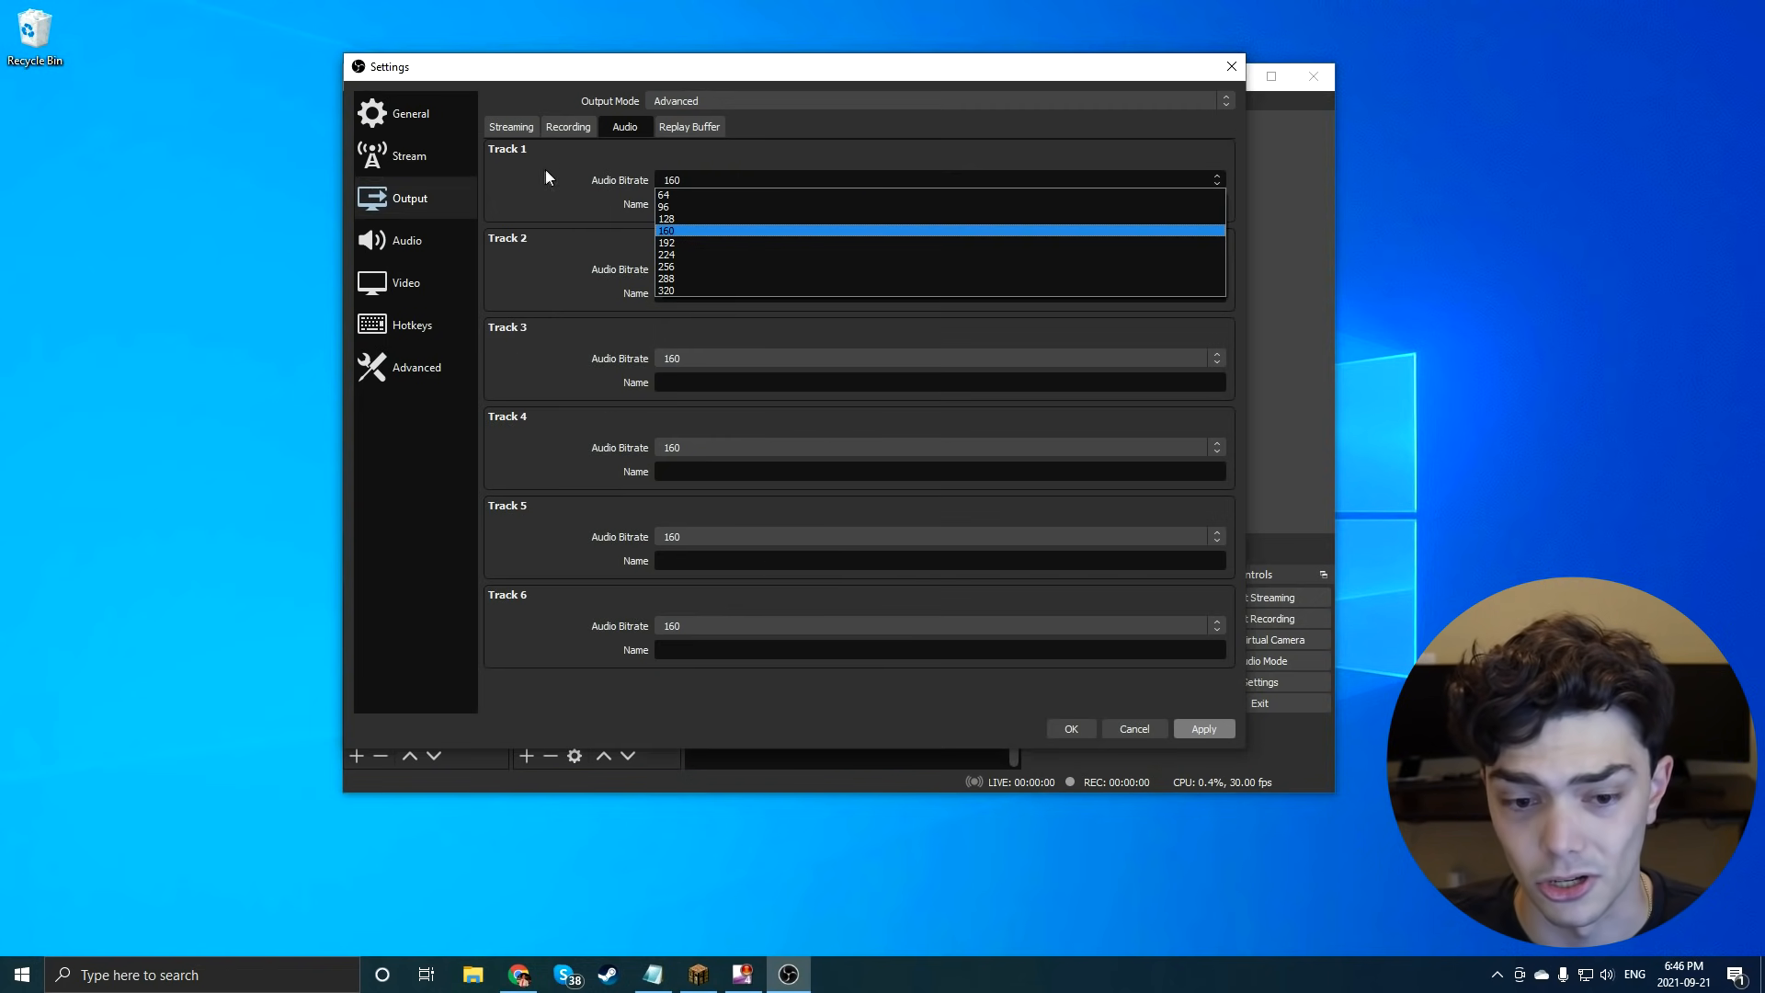
left_click(547, 179)
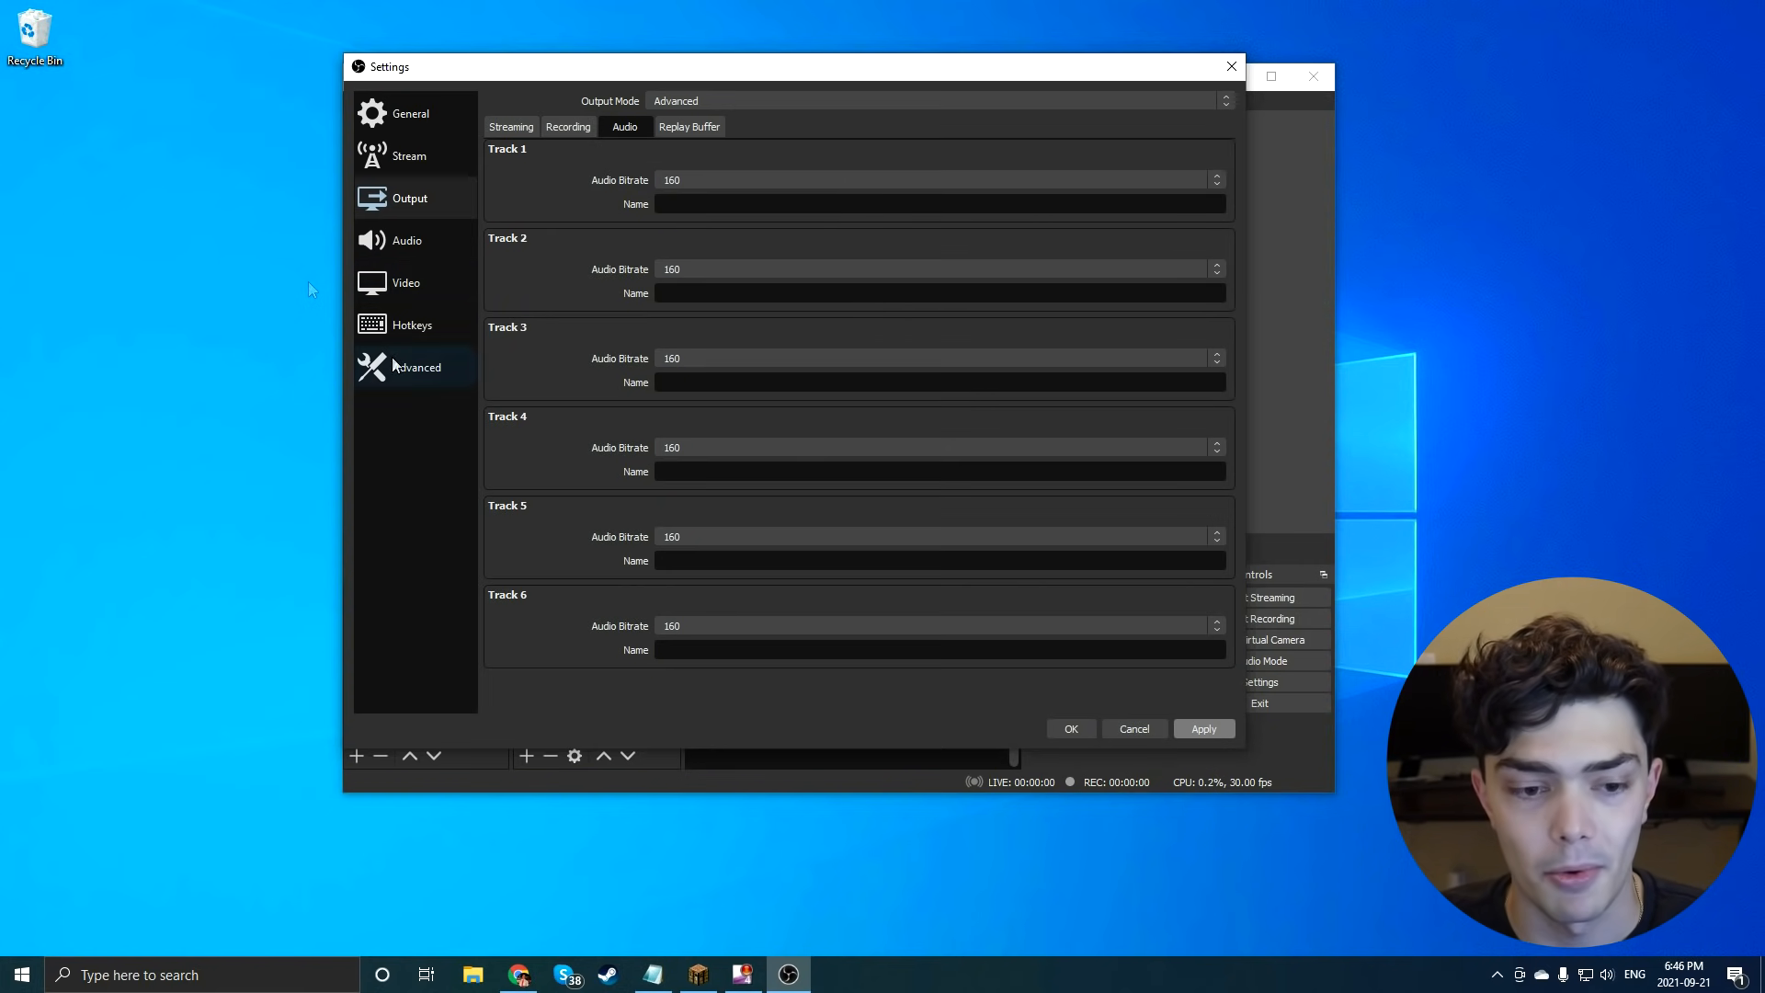
Set the audio sample rate to 48 kHz and review the channel layouts, leaving Stereo selected.
left_click(436, 243)
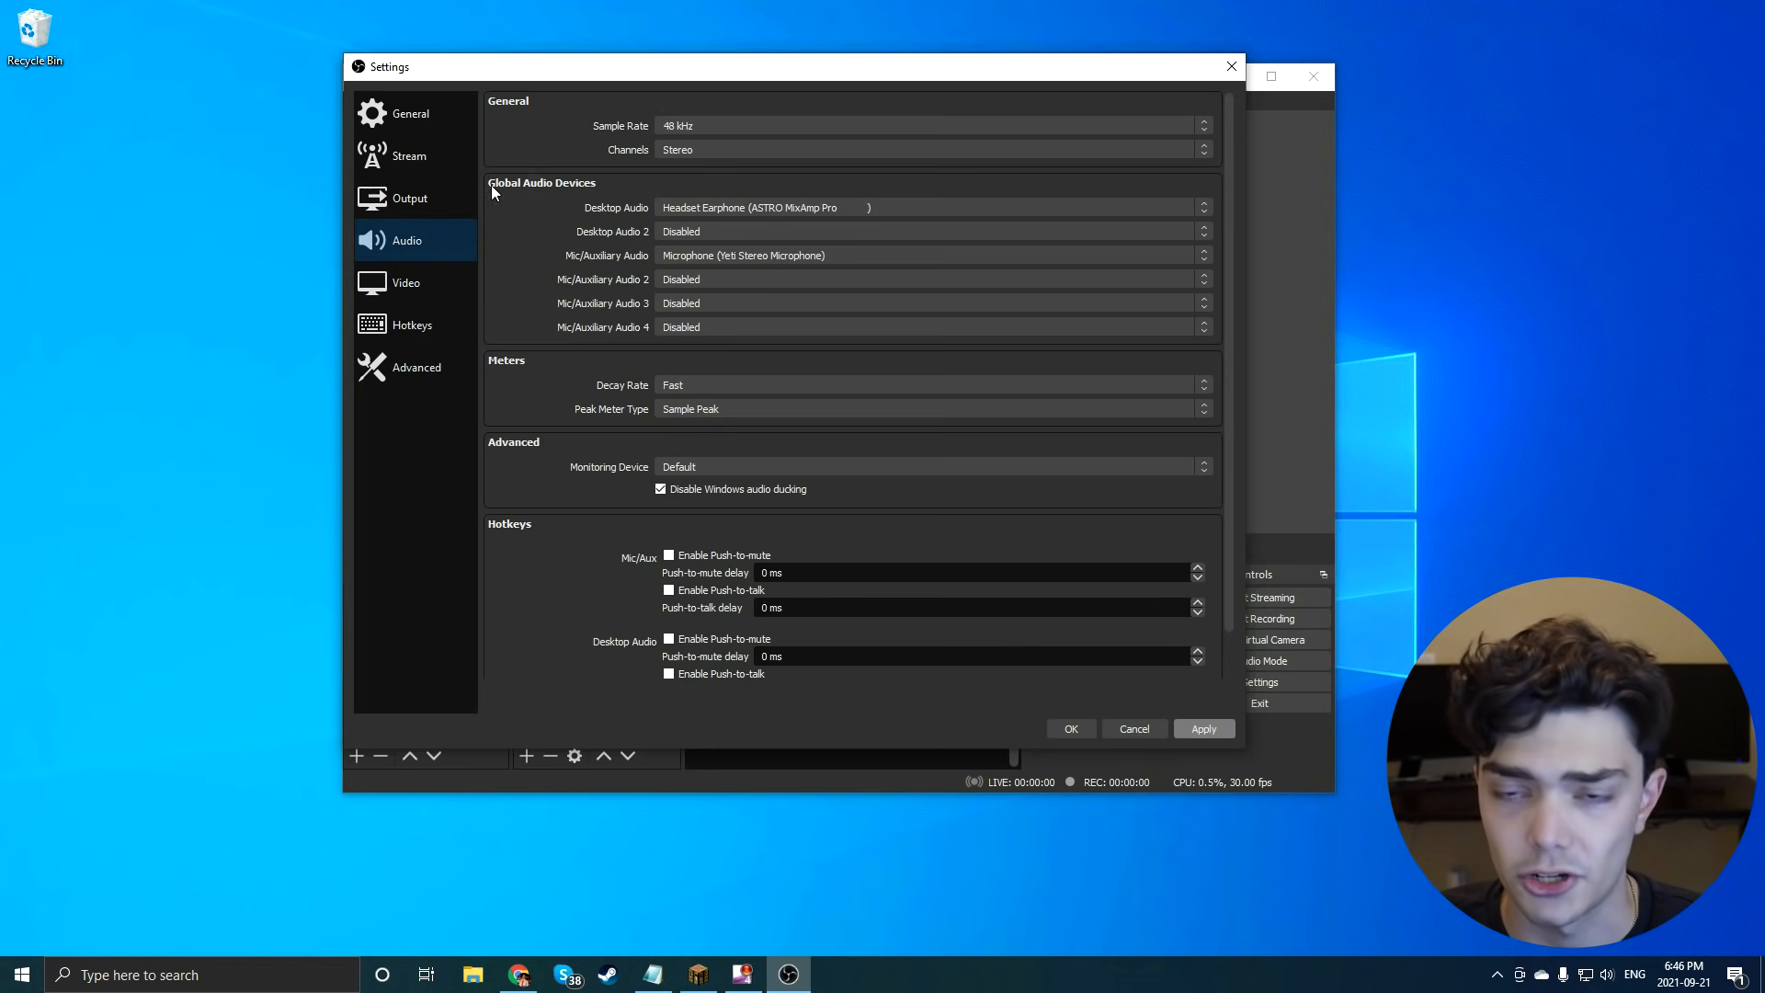
left_click(710, 125)
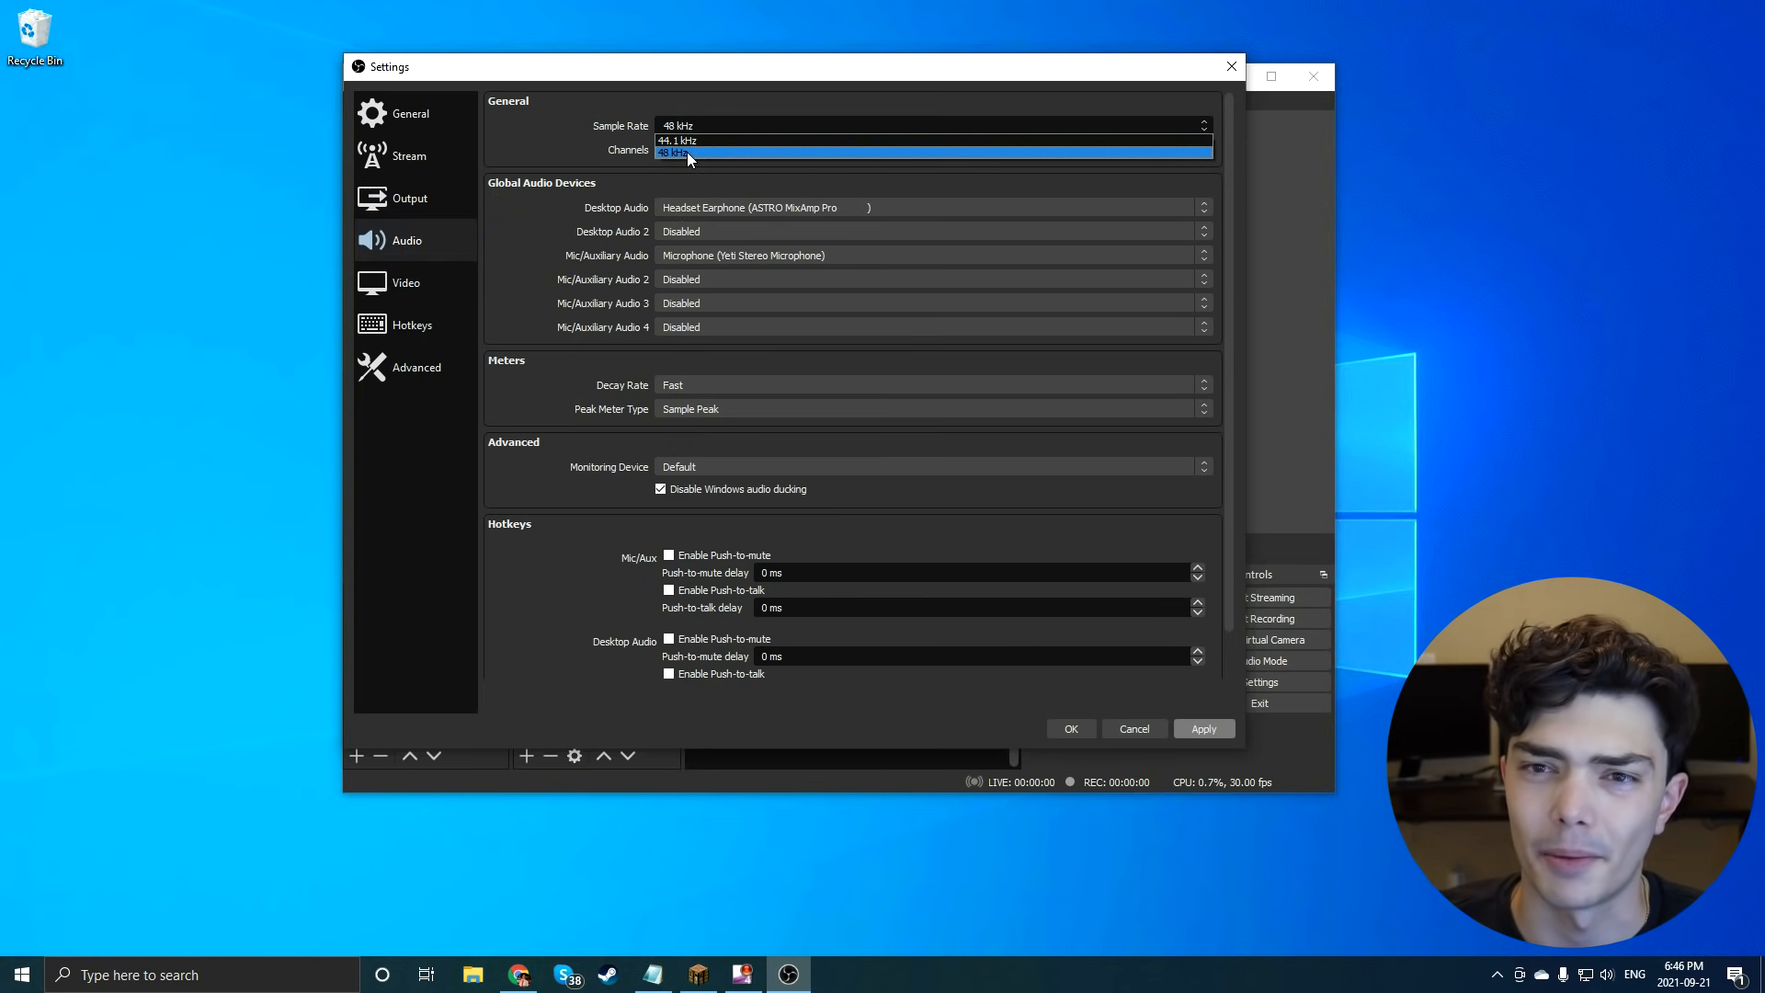
left_click(689, 153)
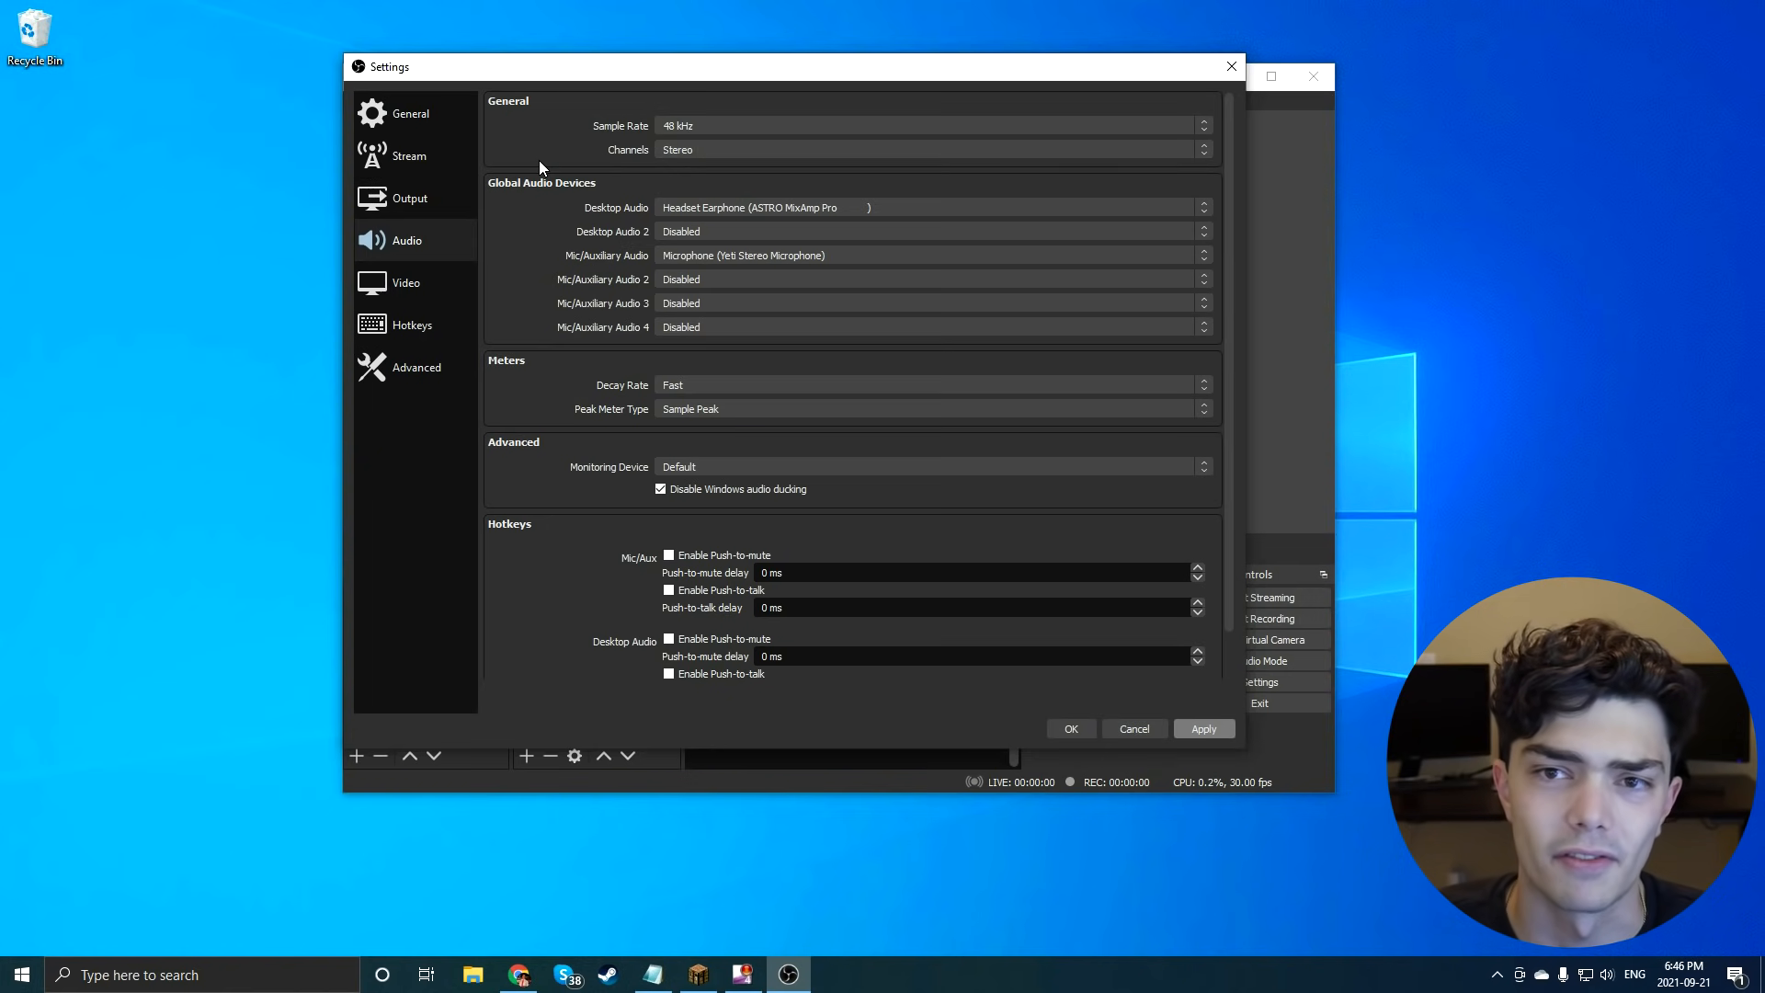
left_click(676, 148)
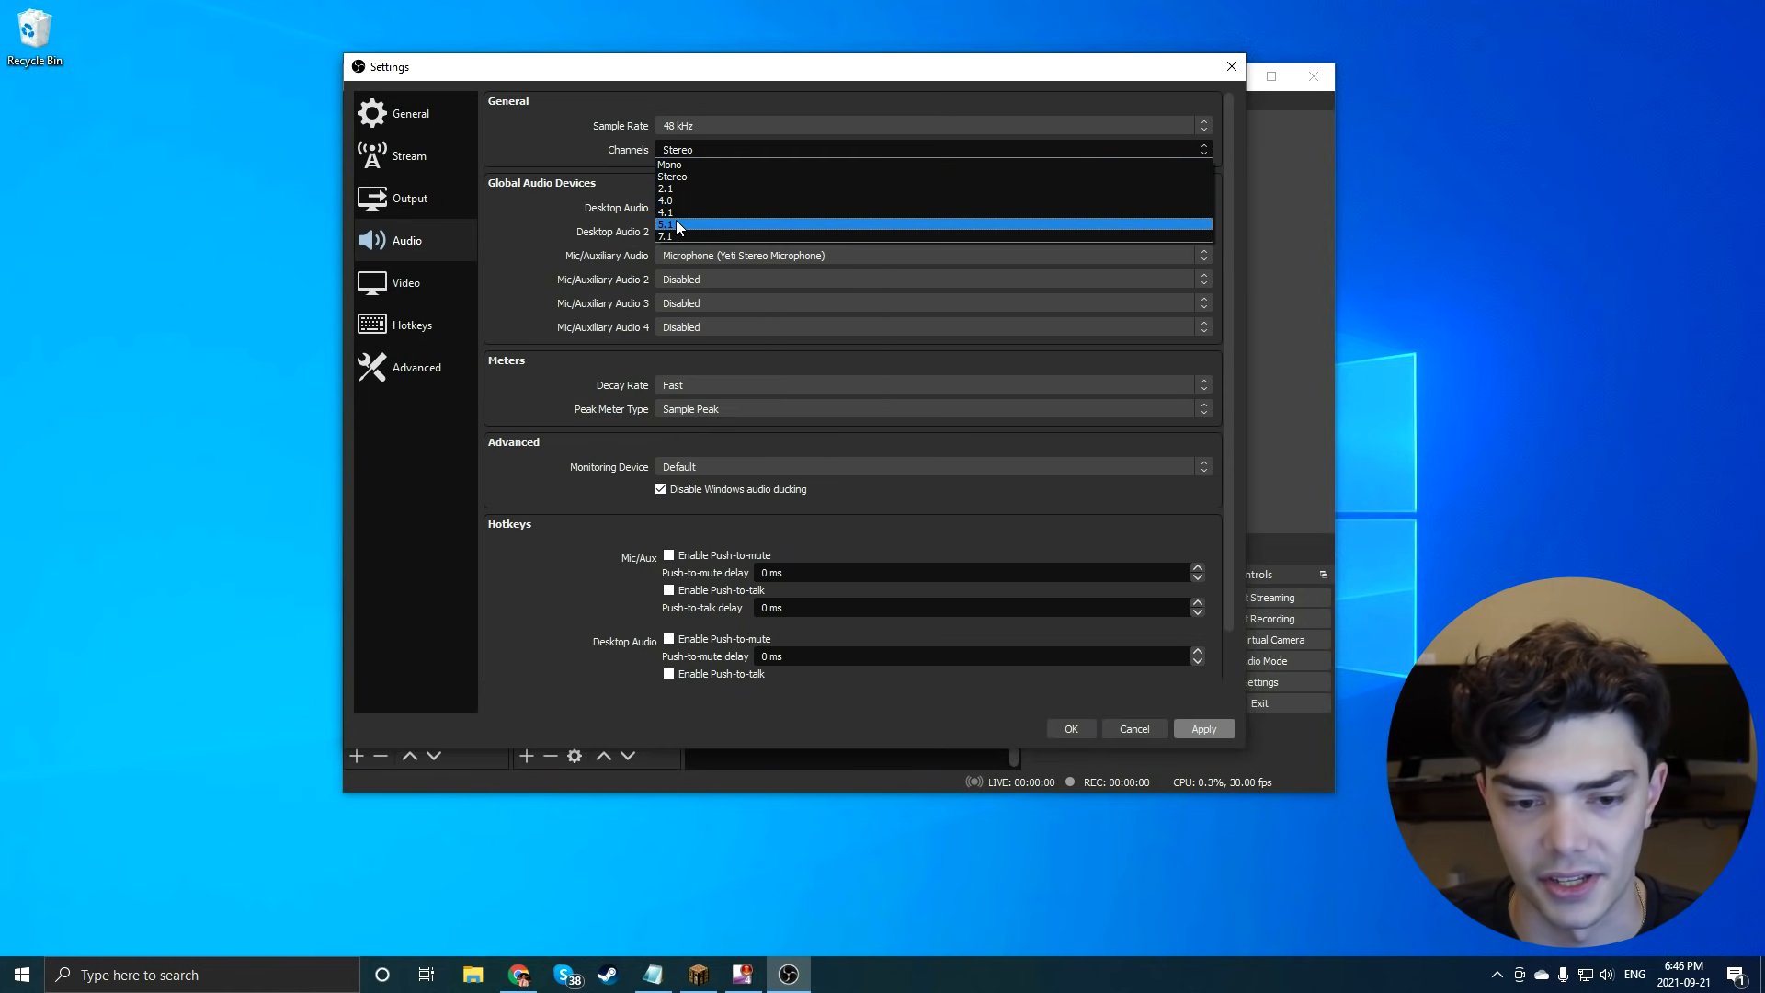
left_click(560, 152)
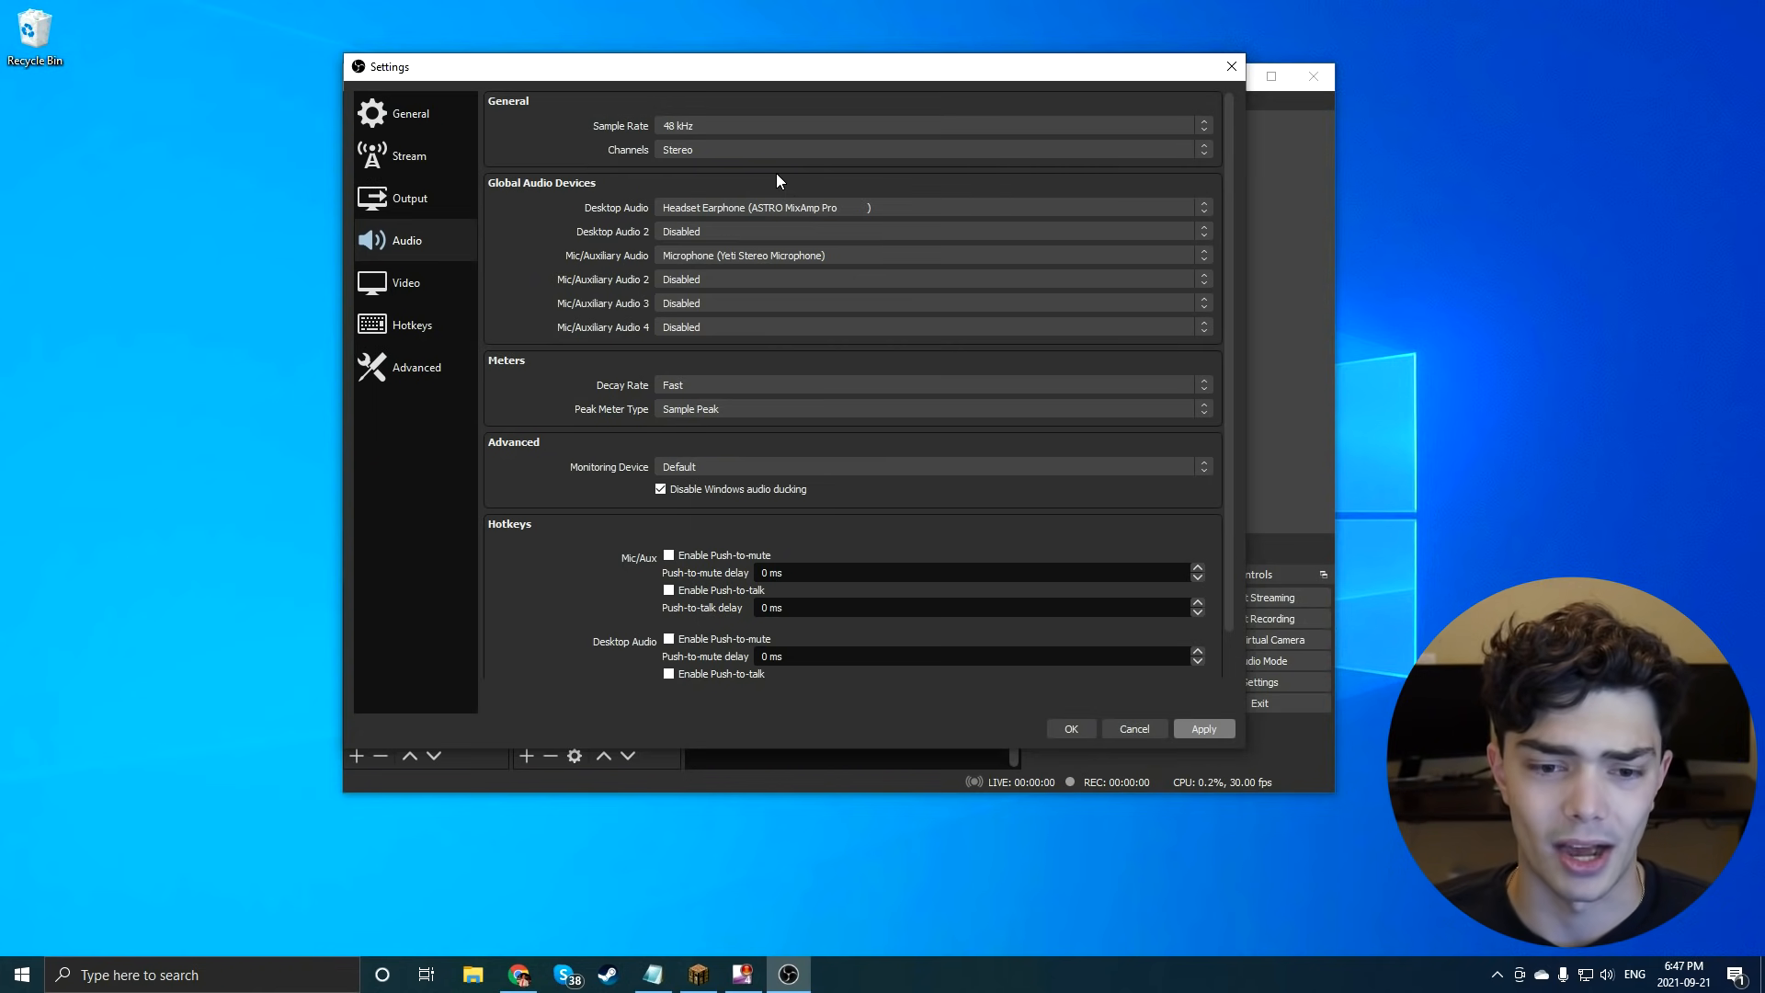
left_click(720, 150)
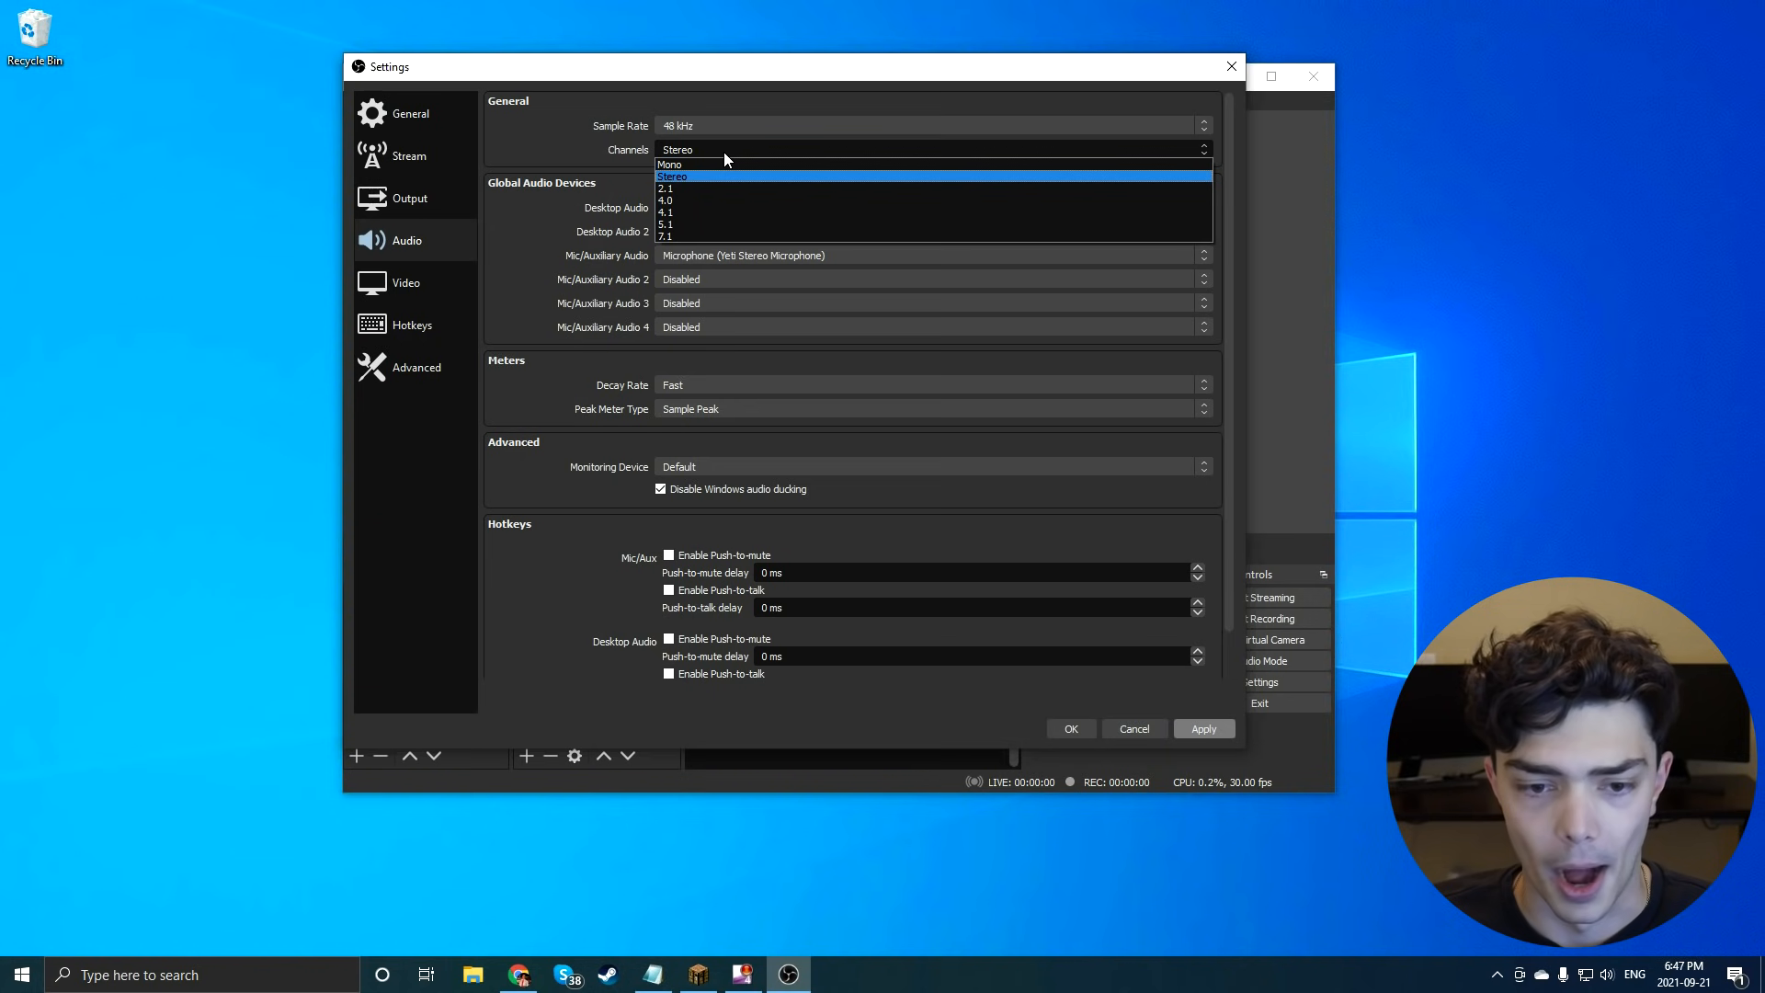
left_click(721, 151)
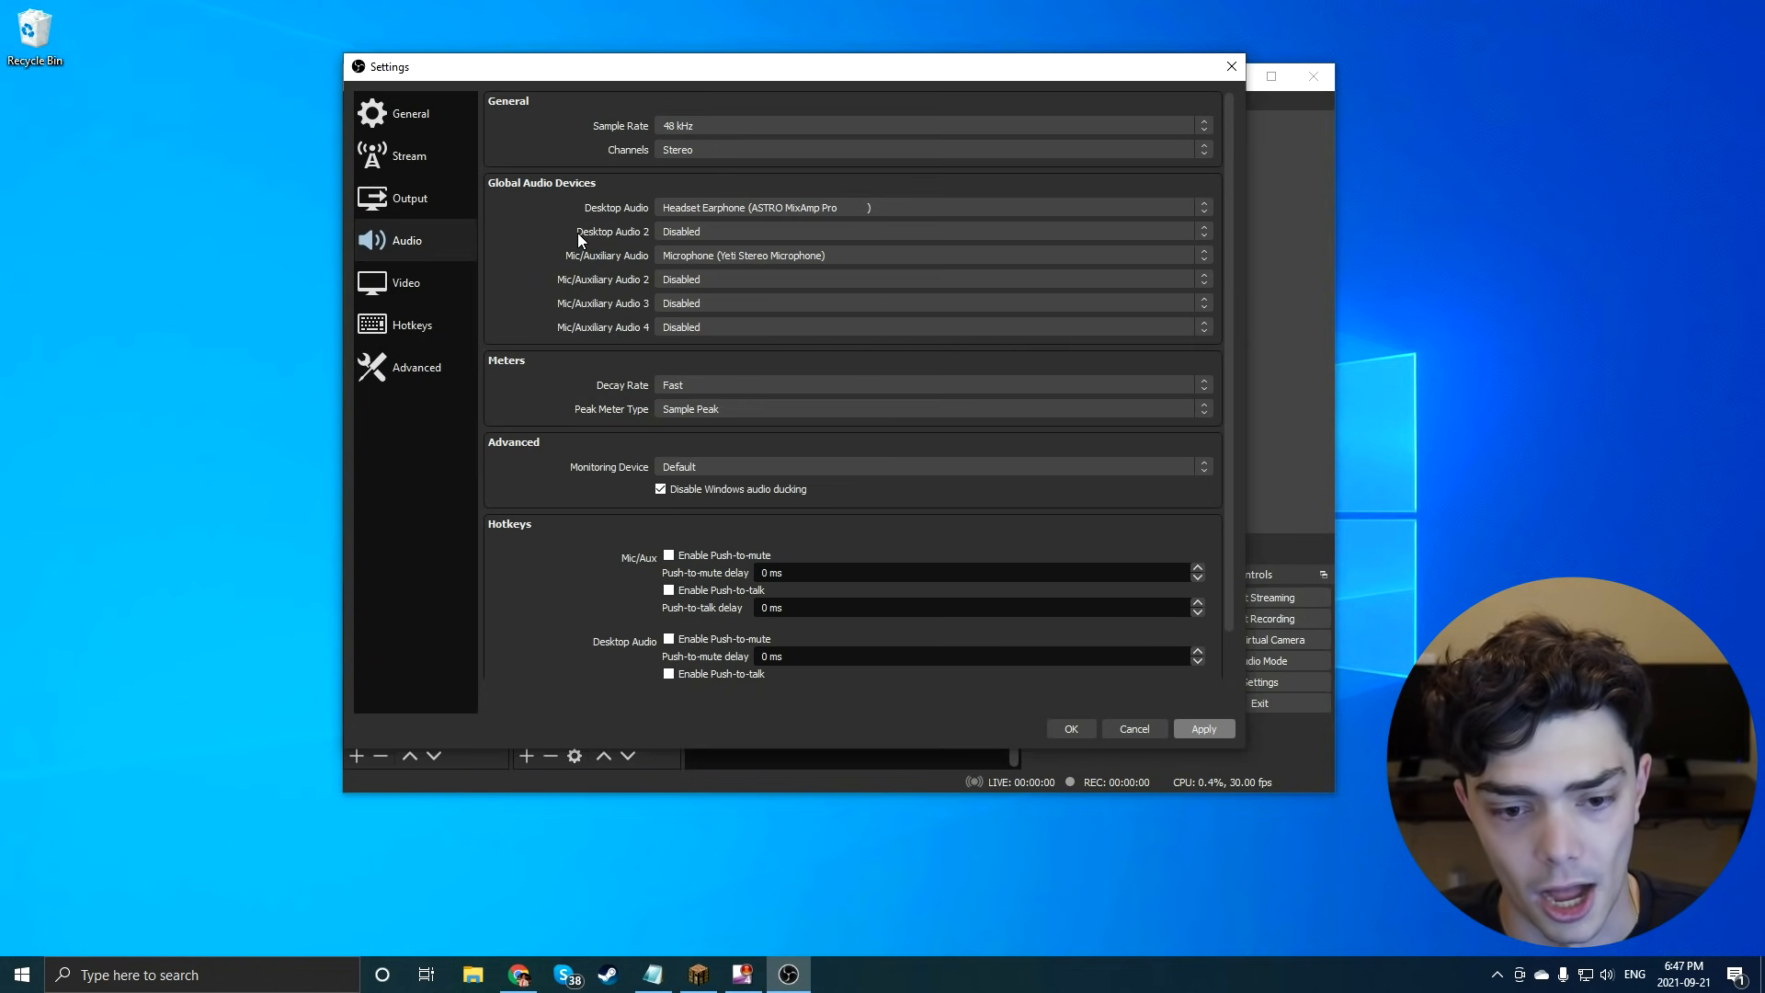
Review the Desktop Audio device choices and look up the system's output and input devices in the Windows Sound settings.
left_click(835, 207)
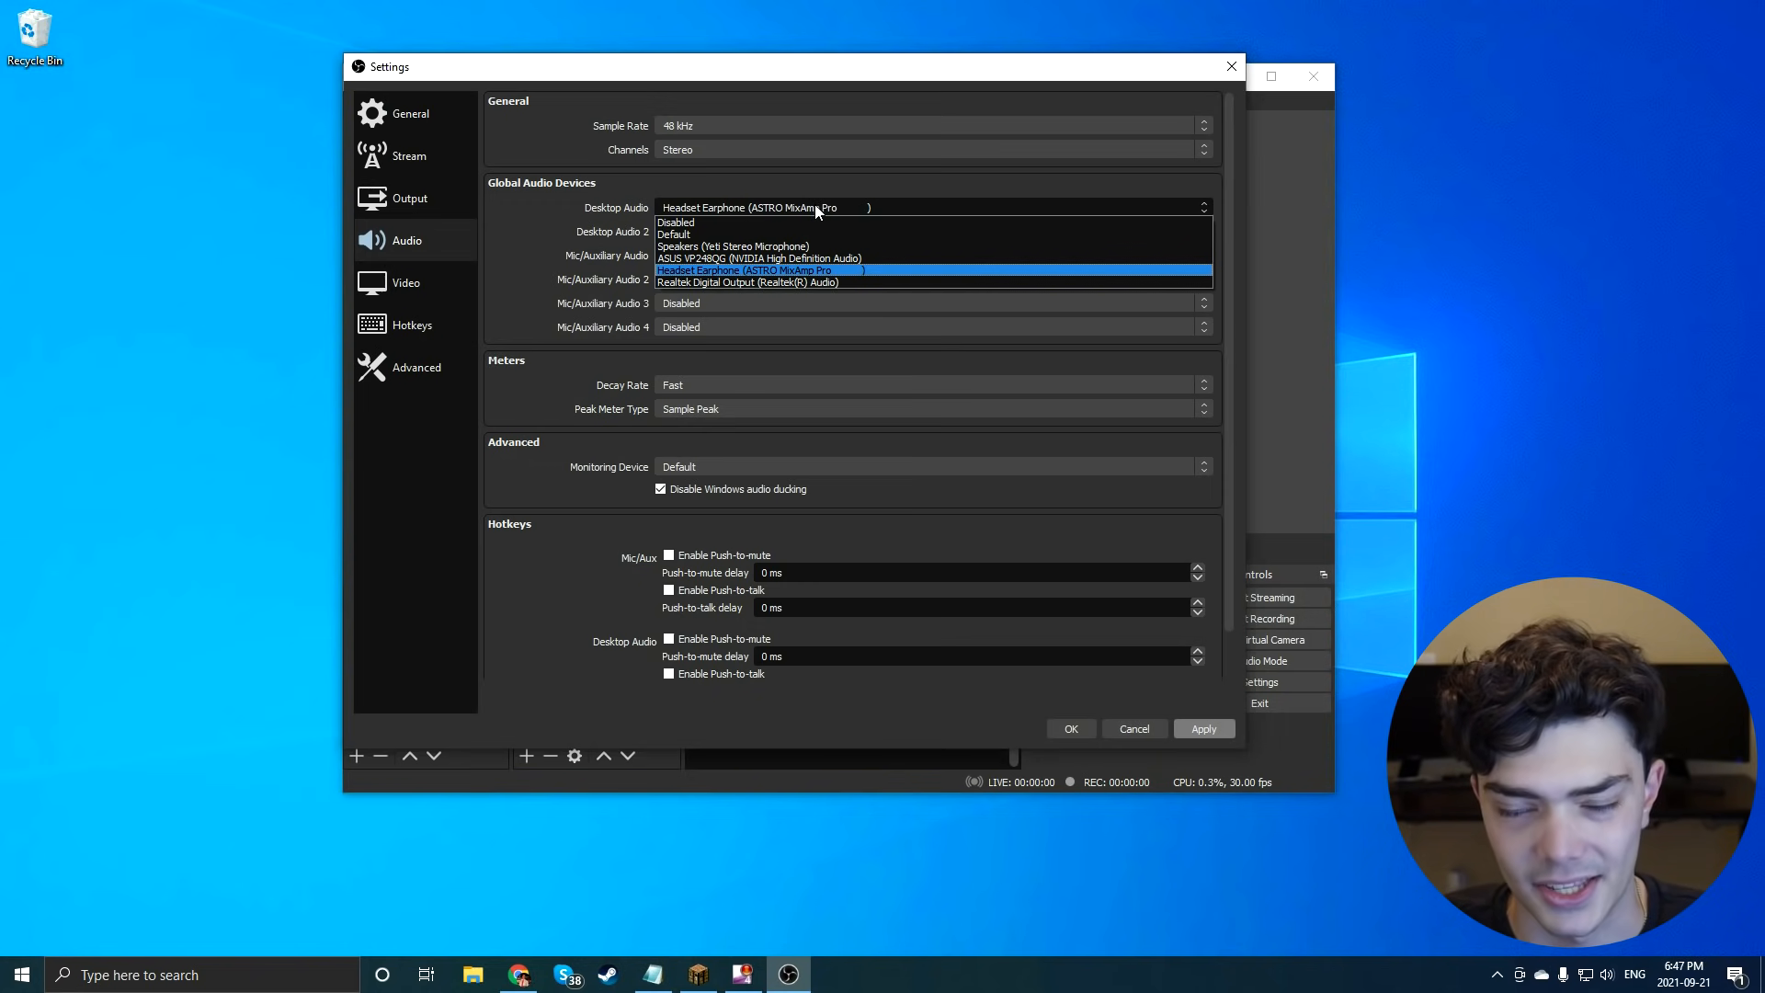
left_click(815, 205)
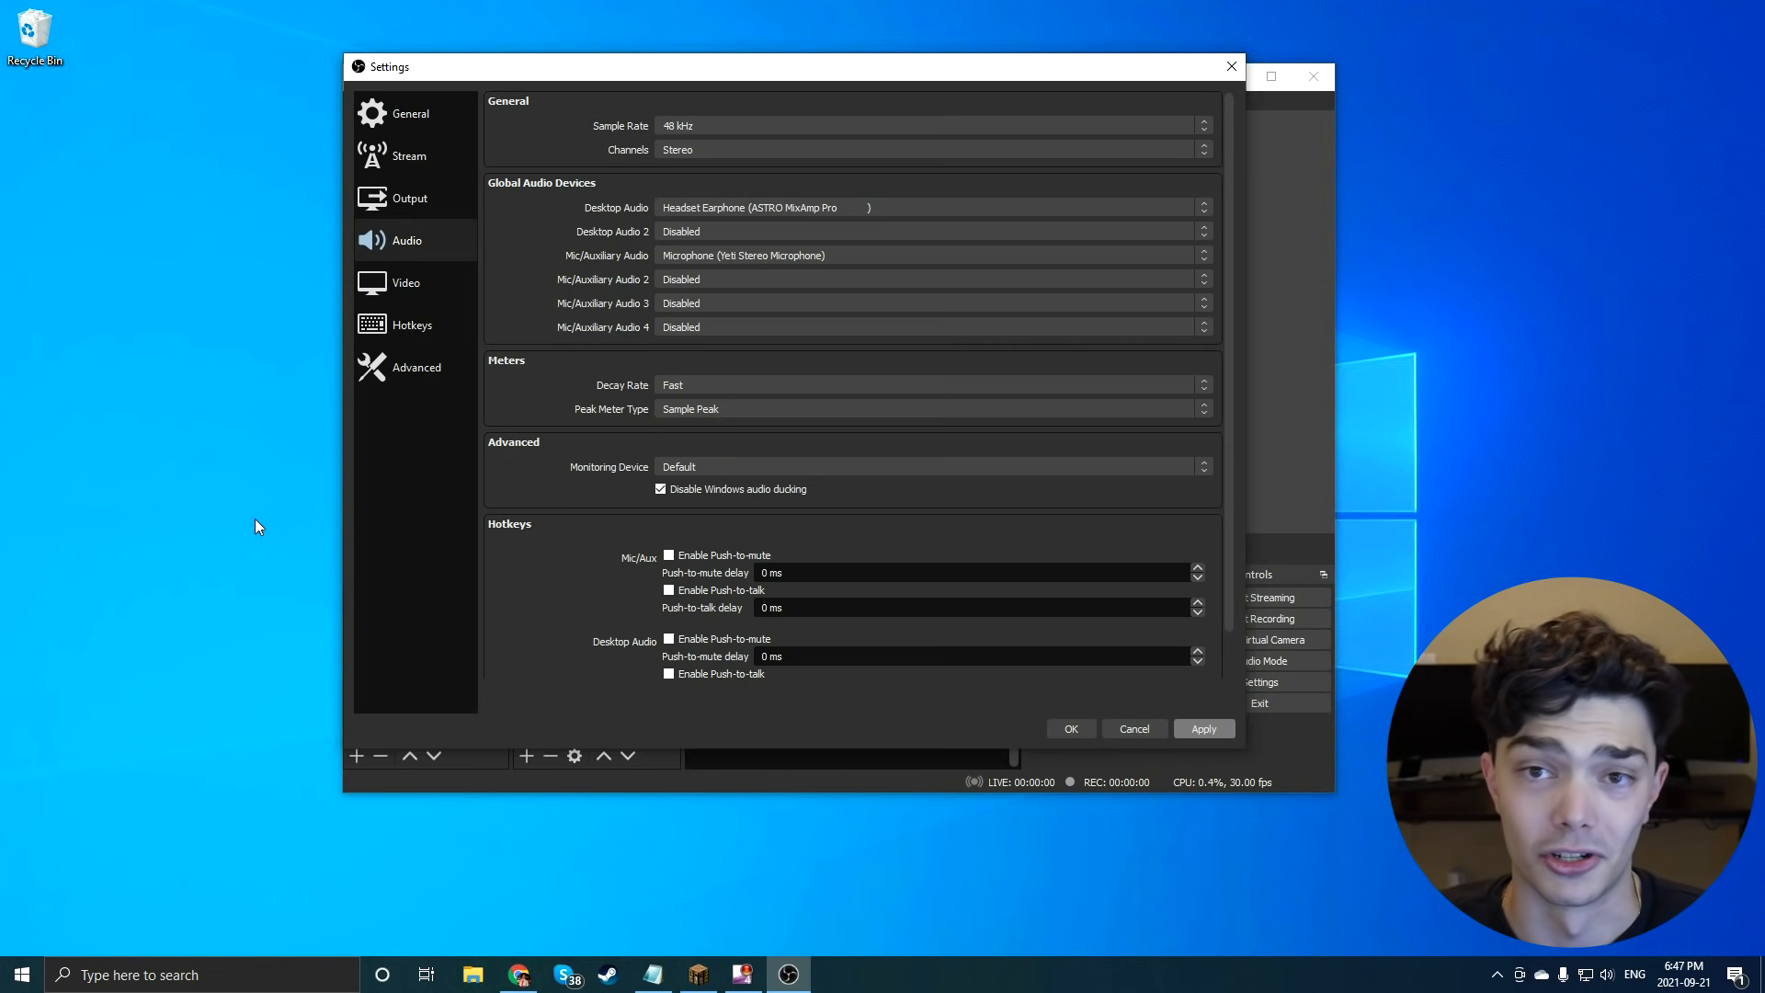
key("super")
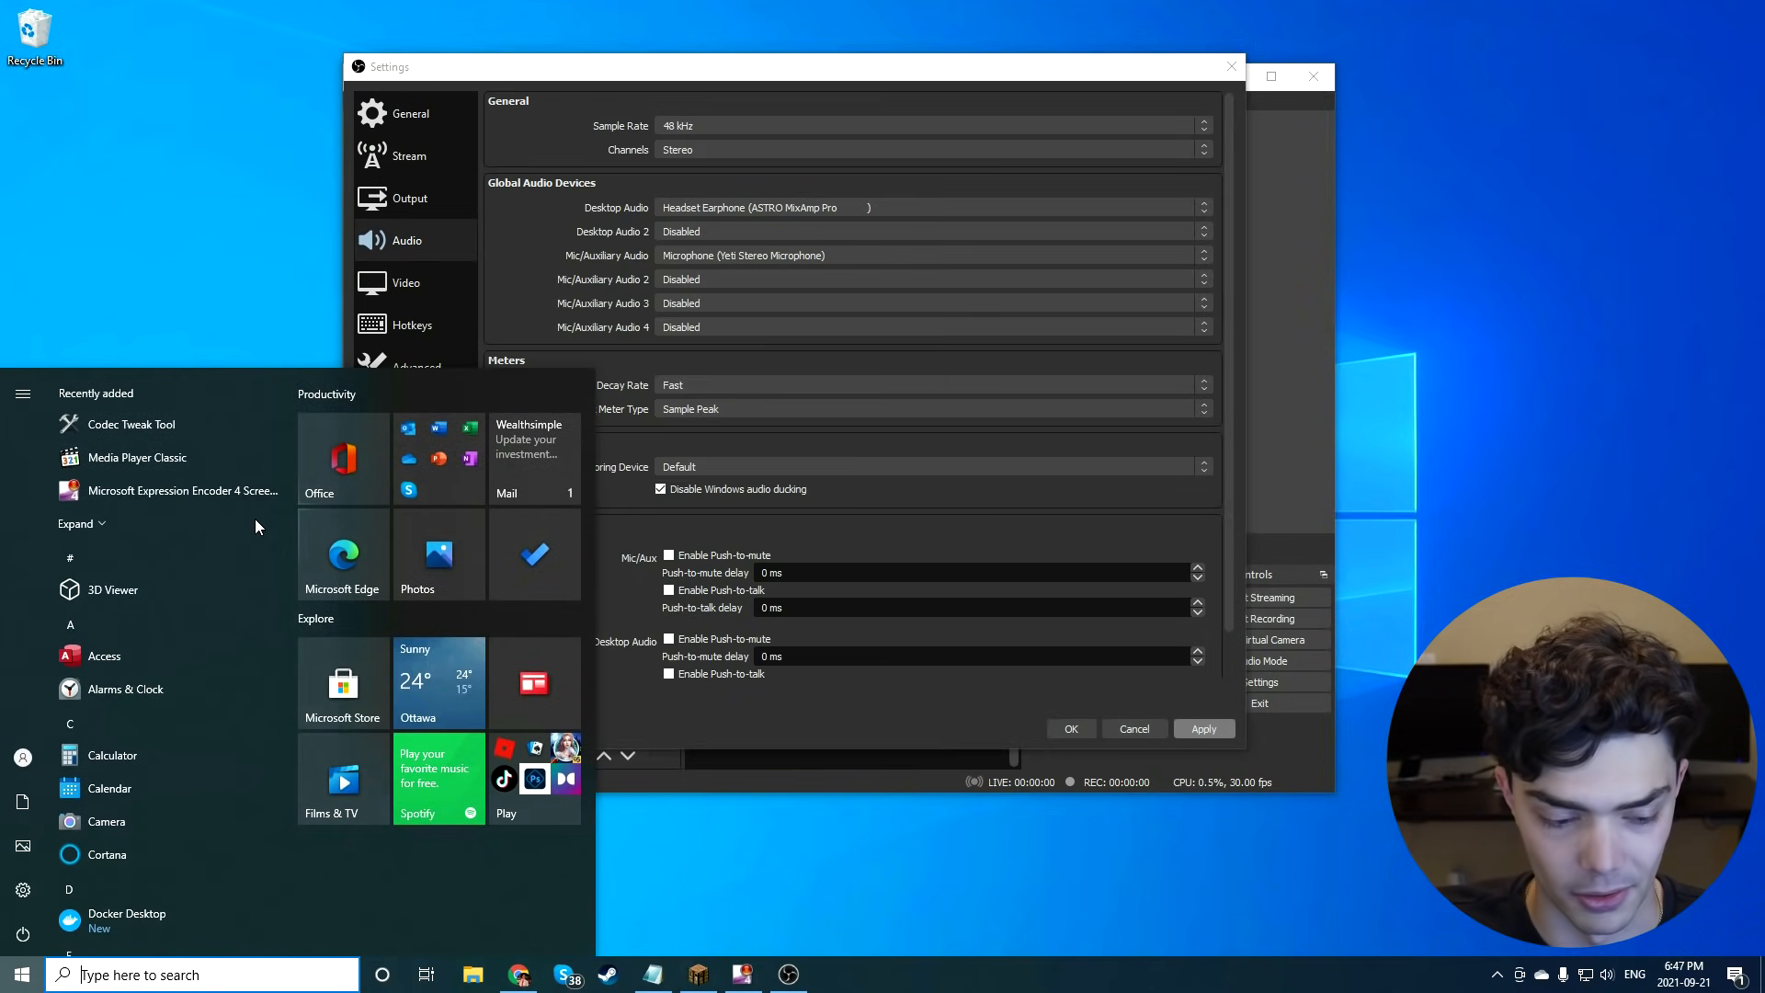
type("sound")
key("Return")
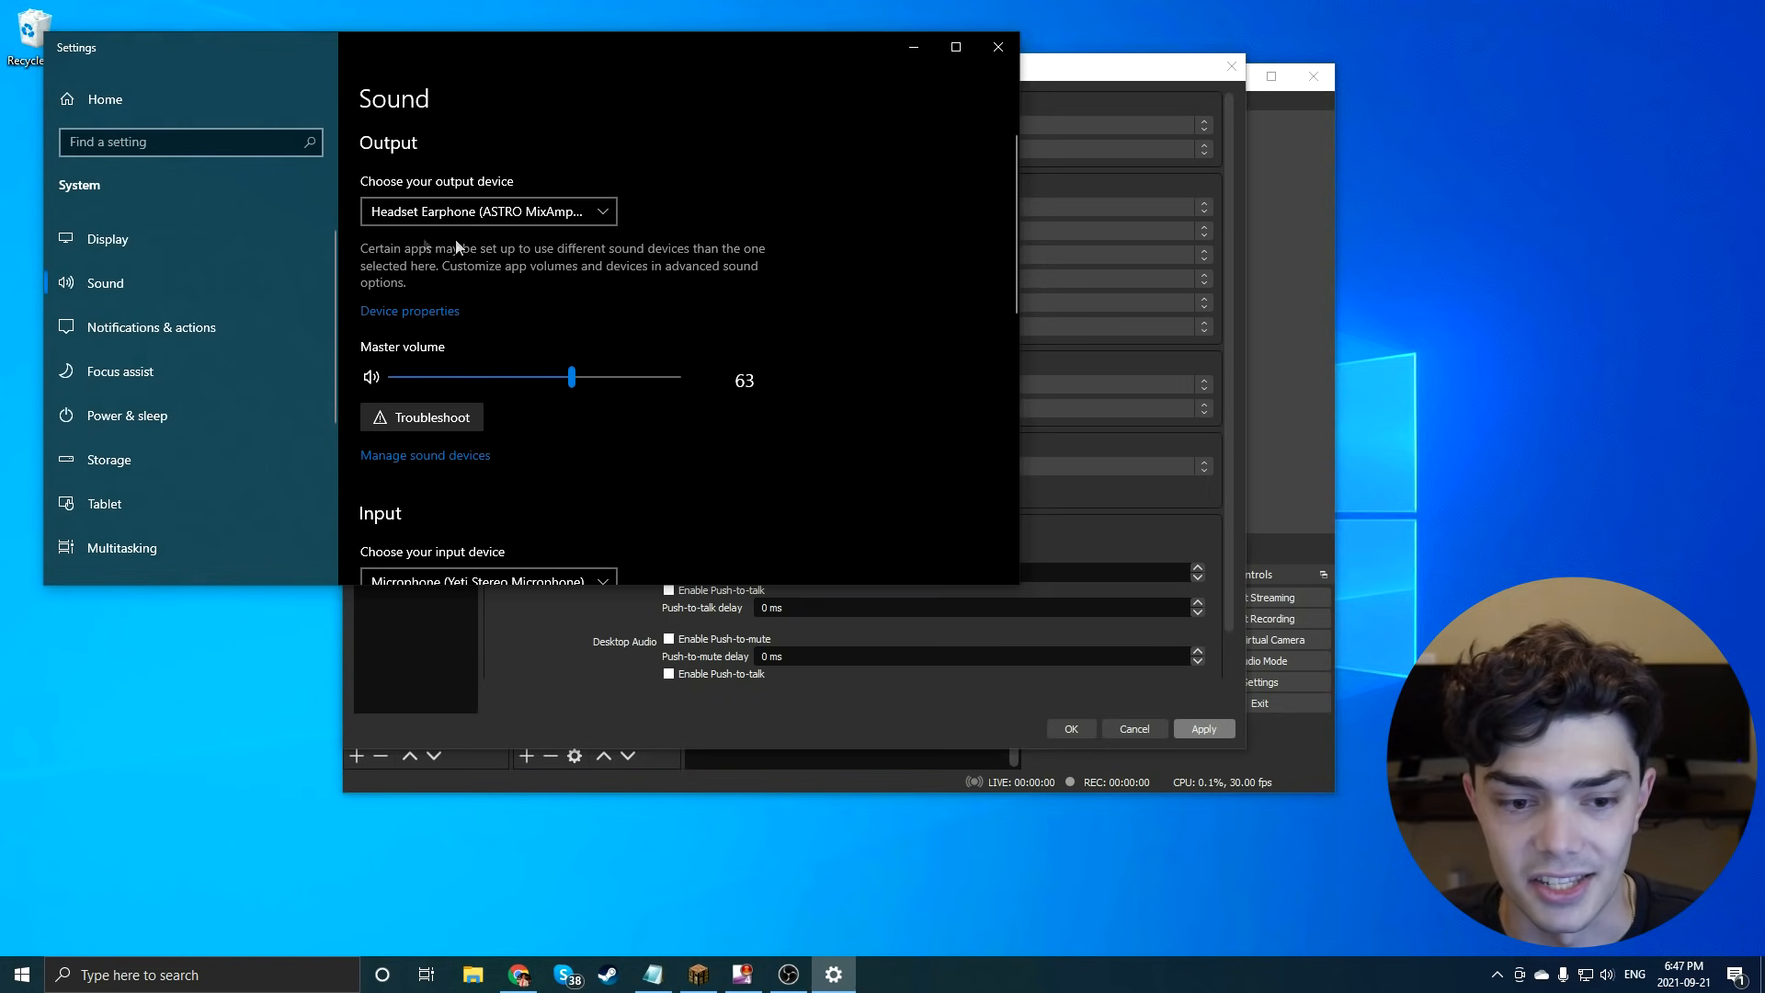
scroll(988, 276, "down", 3)
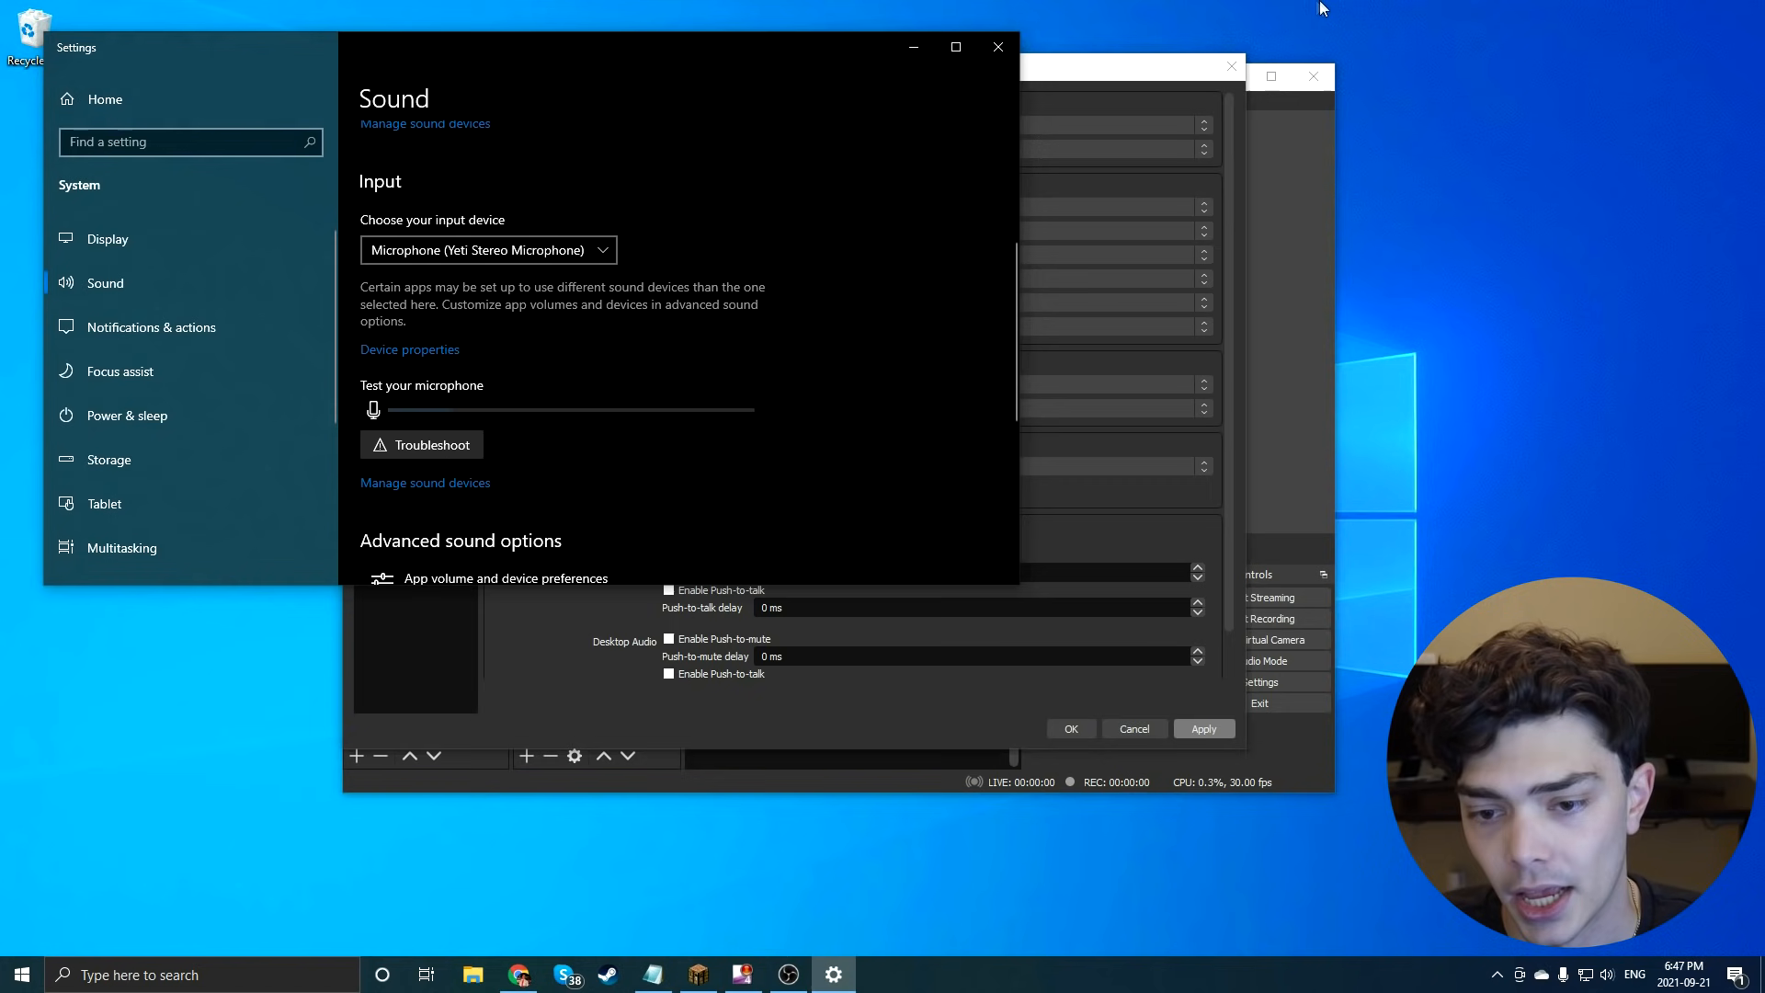
Back in OBS Studio, set Desktop Audio to Headset Earphone (ASTRO MixAmp Pro) and Mic/Auxiliary Audio to Microphone (Yeti Stereo Microphone).
left_click(1055, 78)
left_click(723, 206)
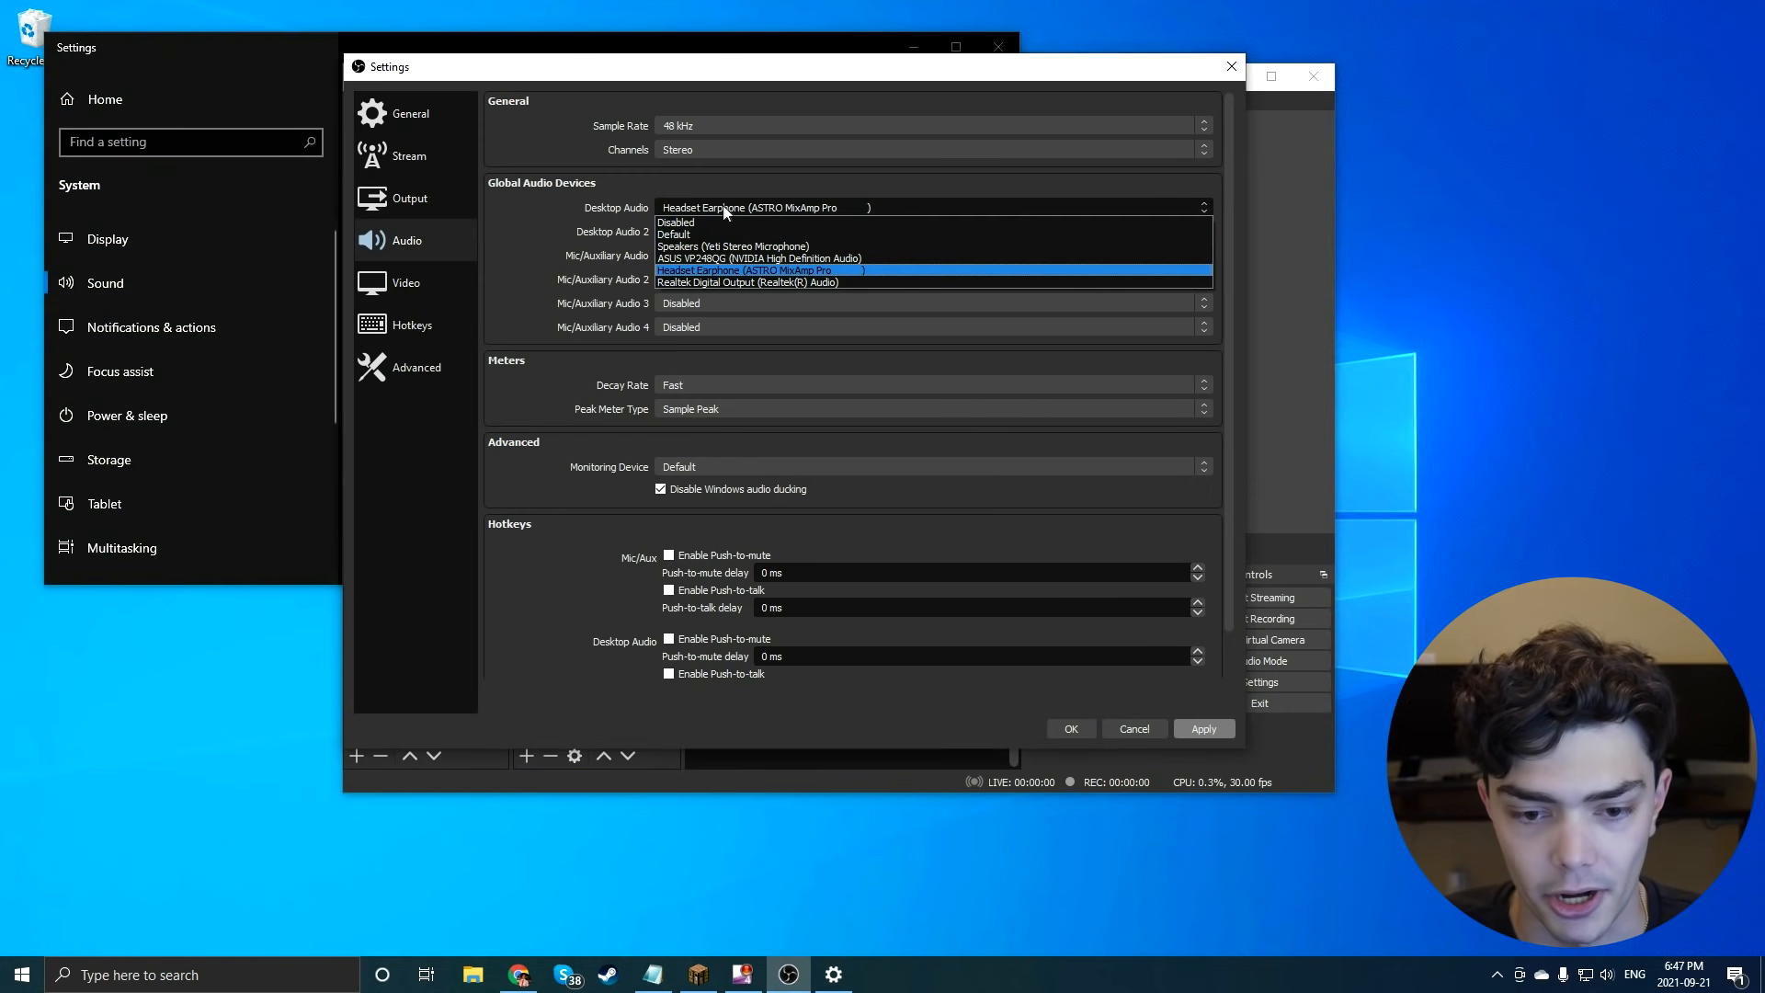
left_click(774, 267)
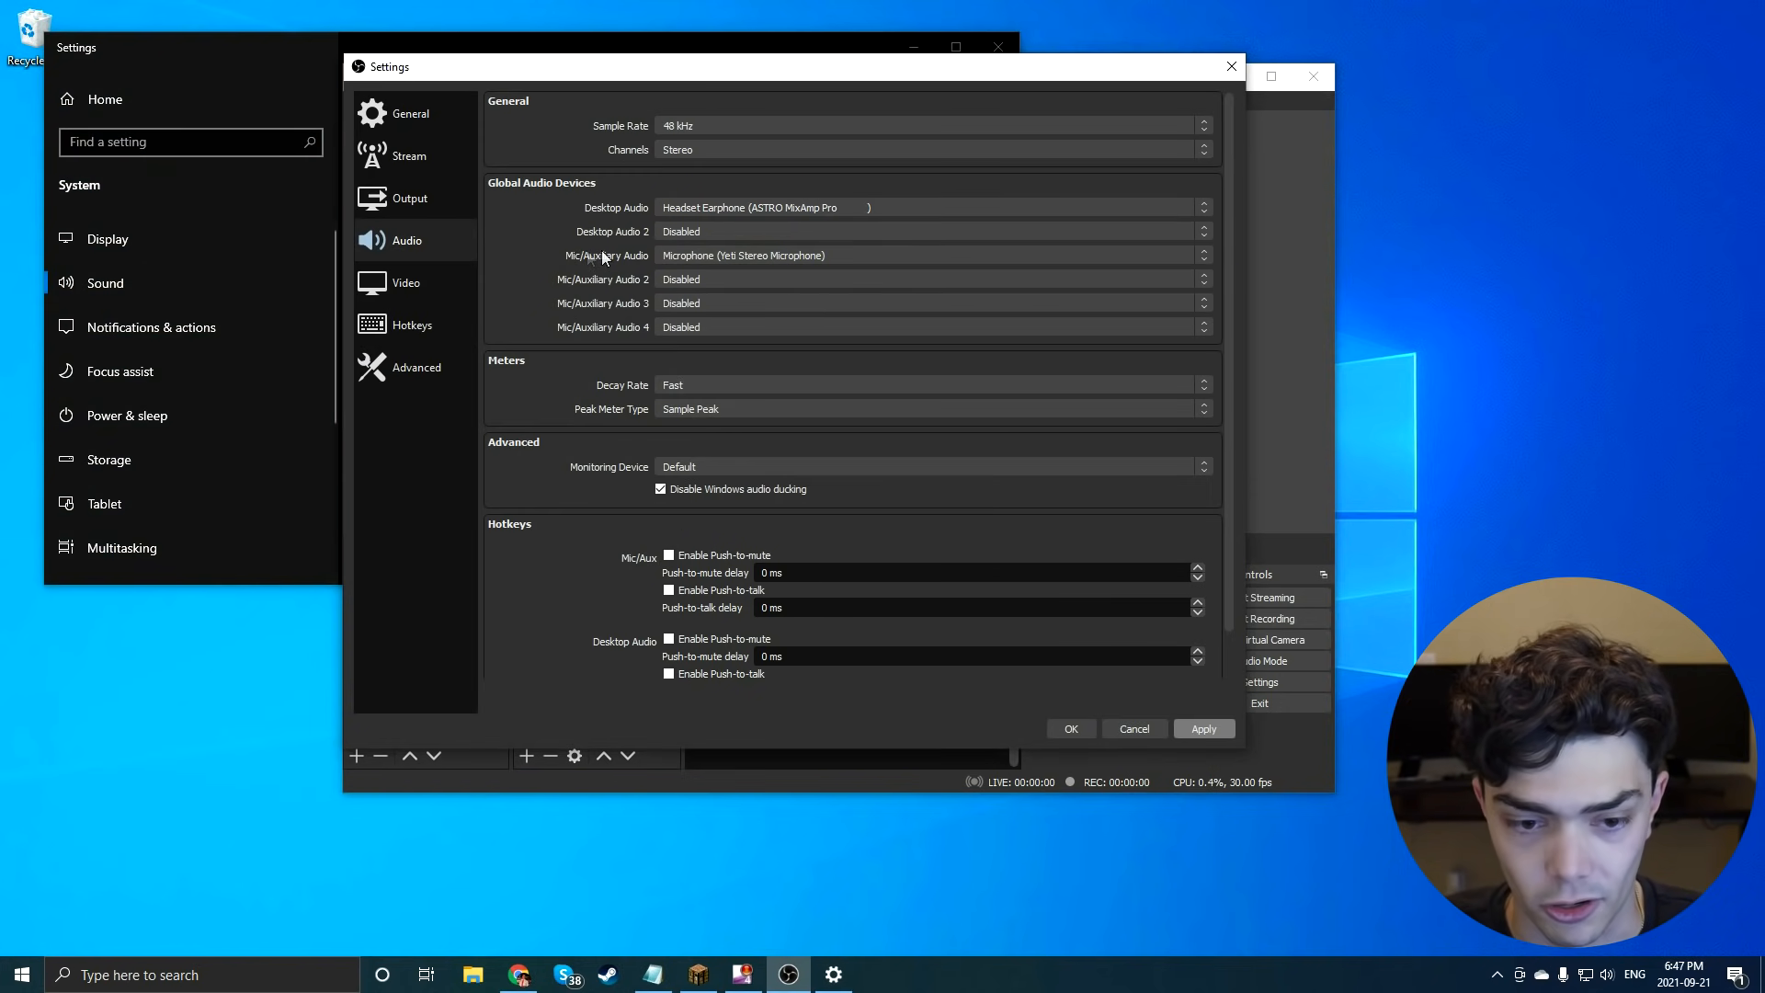
left_click(754, 257)
left_click(745, 288)
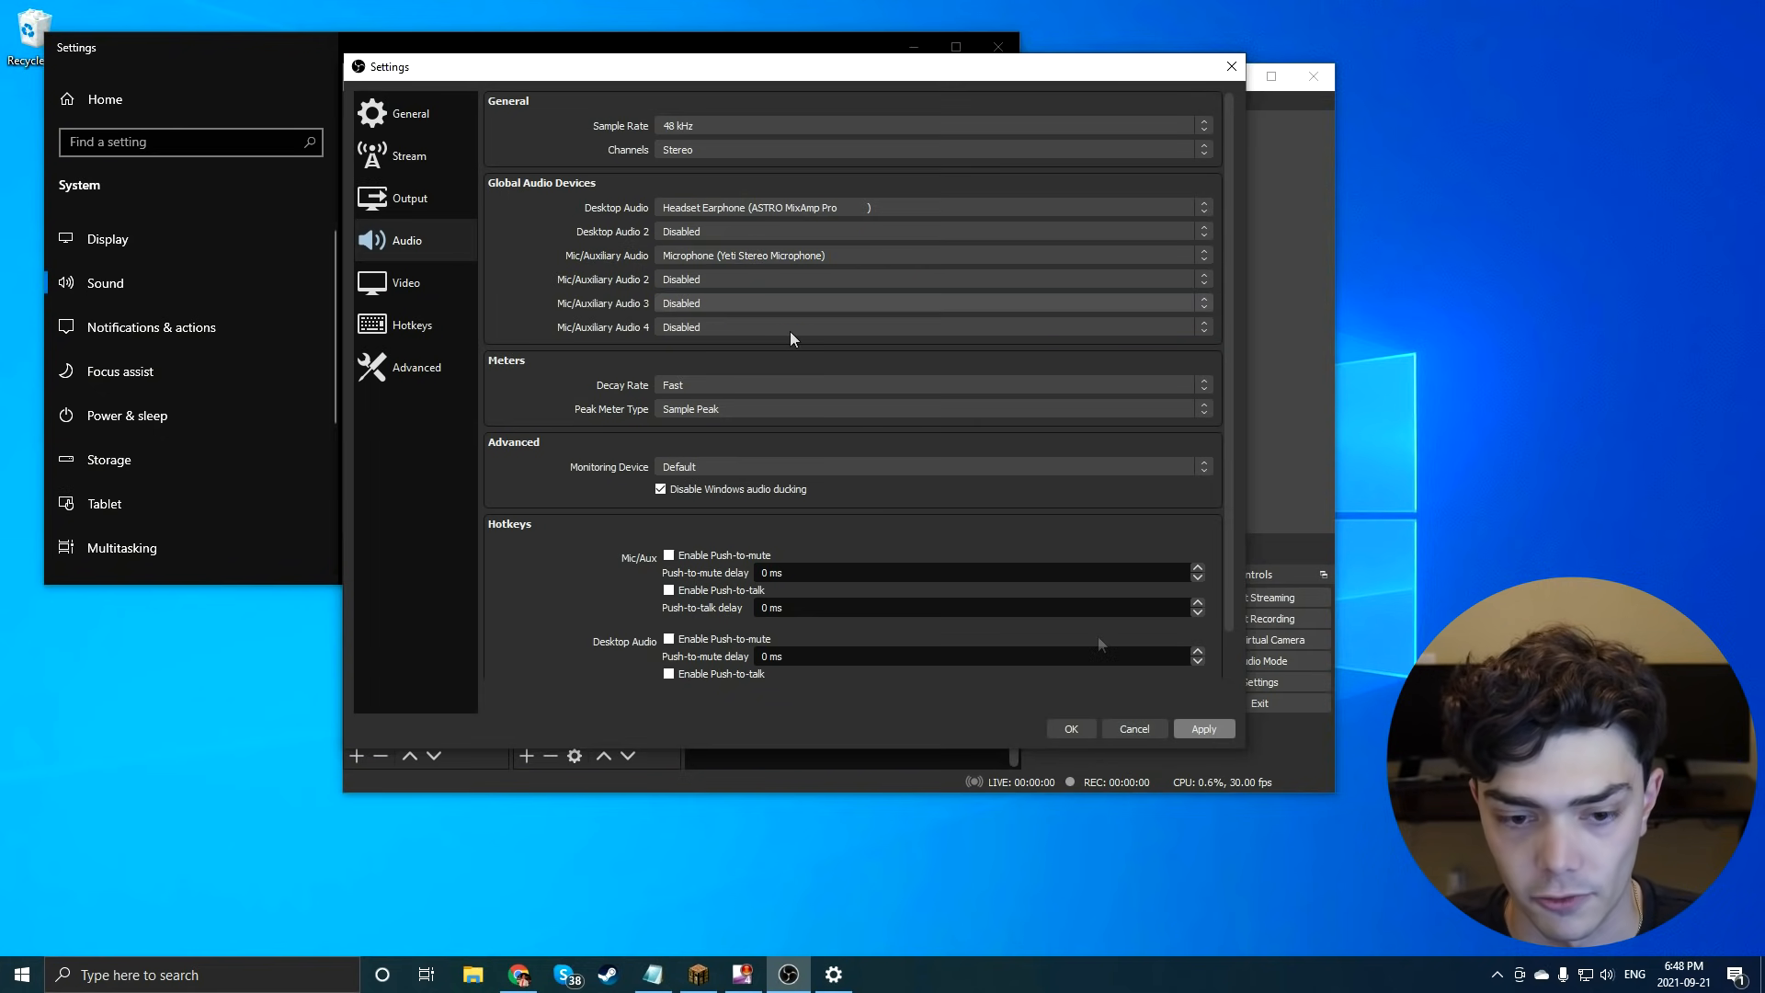
Try Speakers (Yeti Stereo Microphone) as the Desktop Audio 2 device and return it to Disabled.
left_click(763, 232)
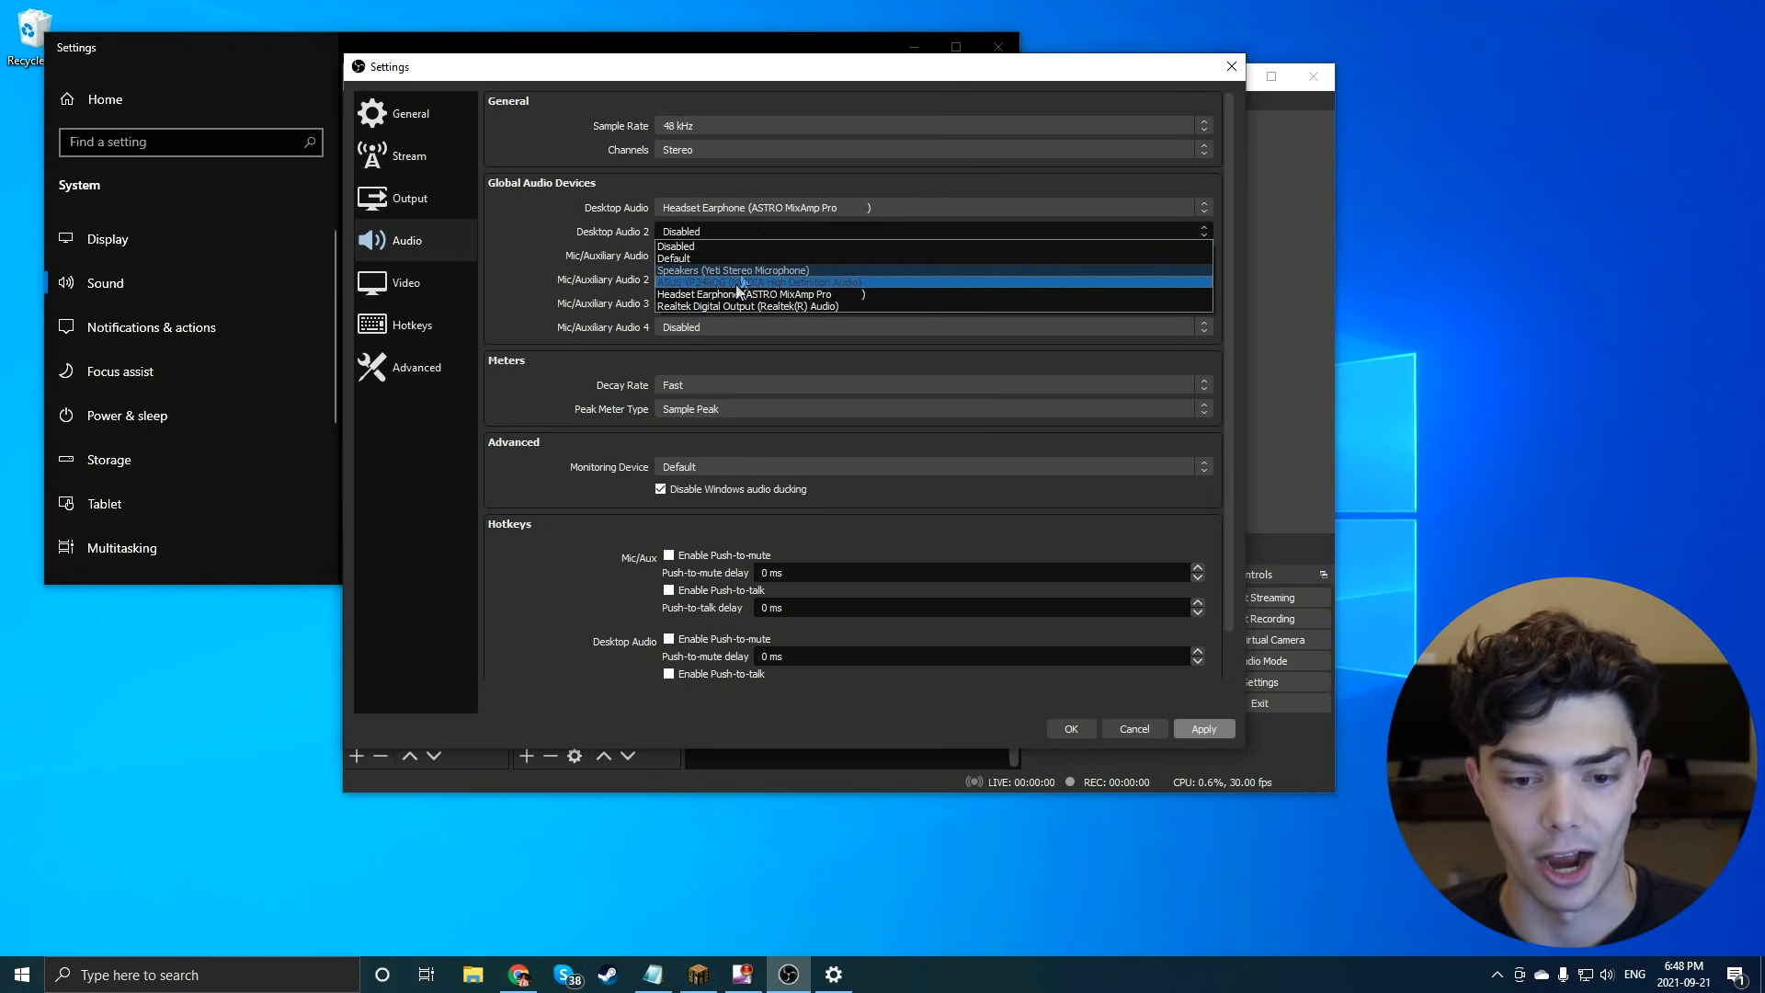
left_click(737, 270)
left_click(720, 231)
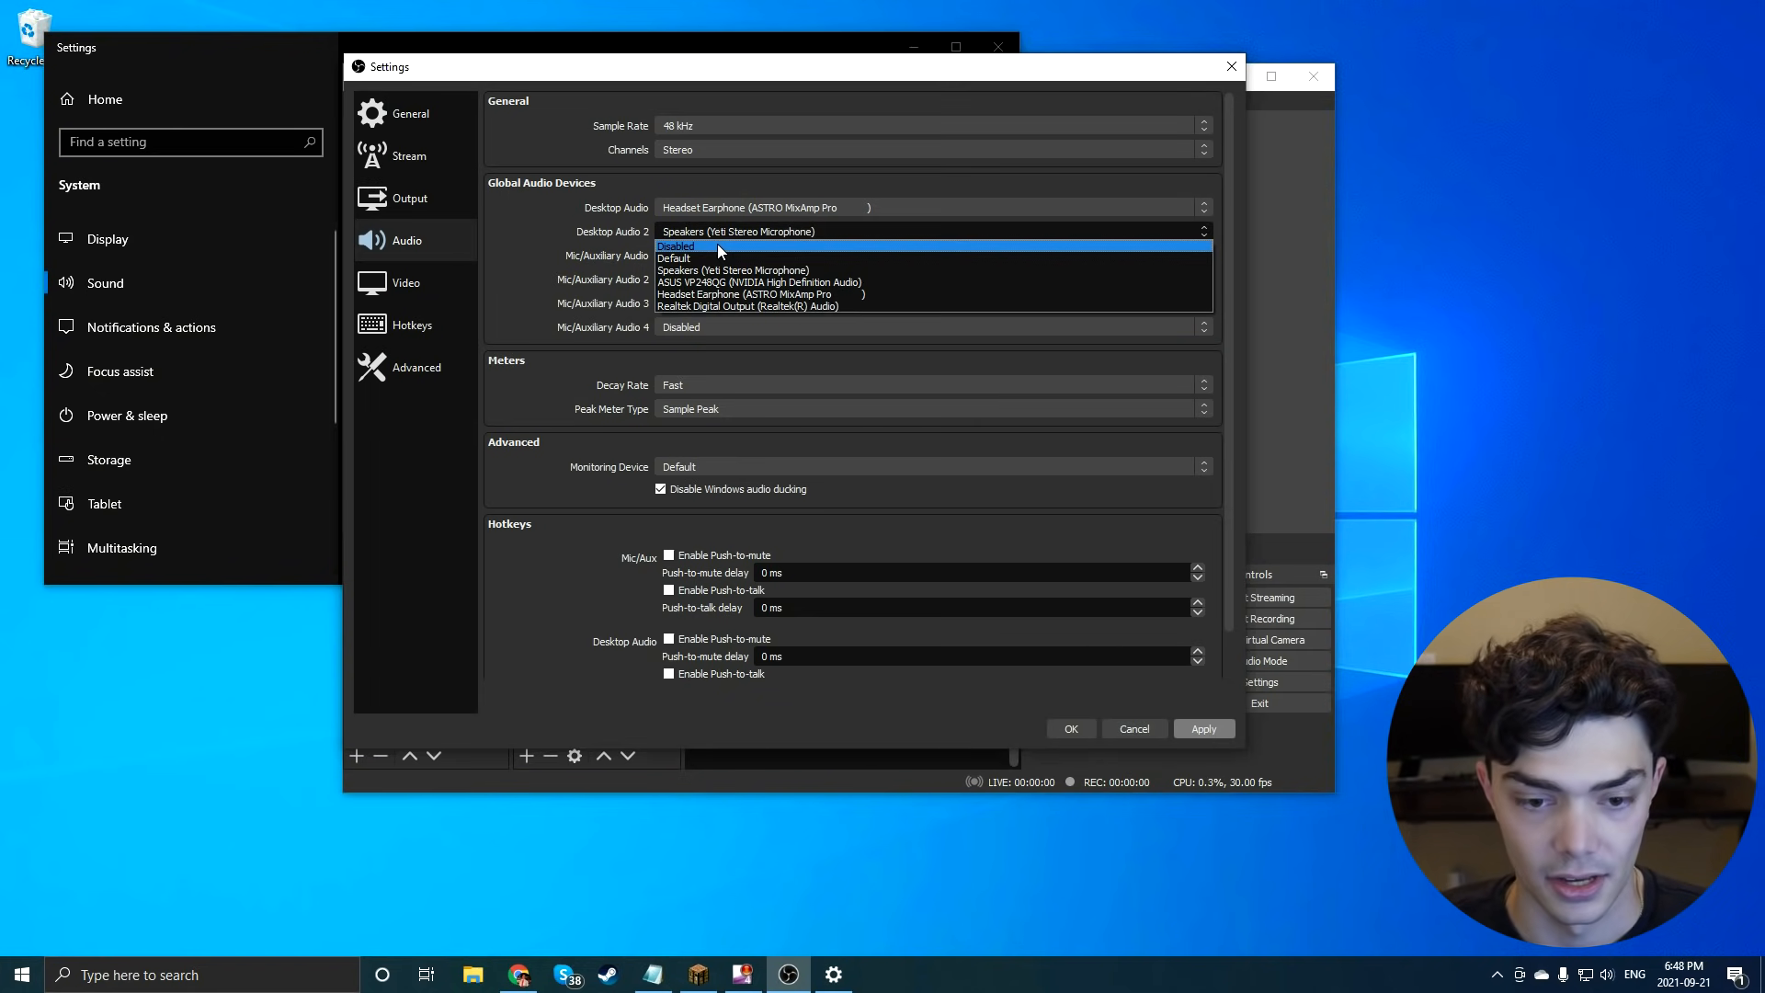
left_click(717, 244)
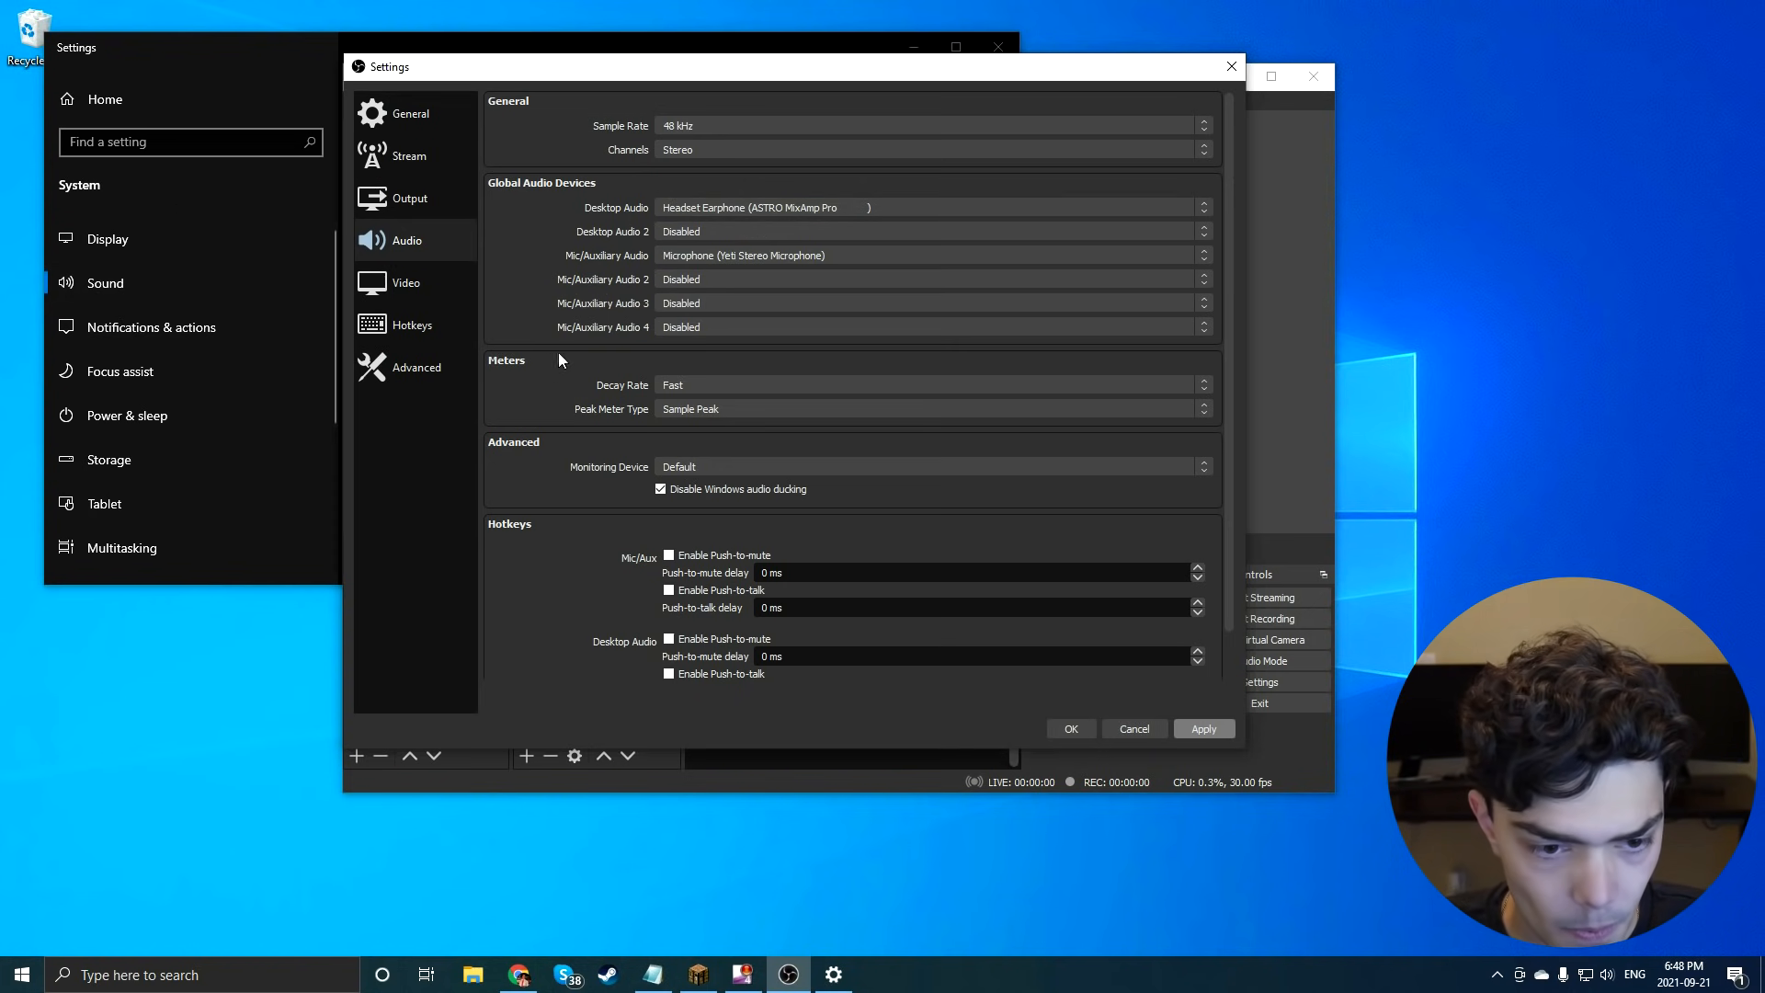
Open the OBS video settings and look up the monitor's display resolution in the Windows Display settings.
left_click(443, 291)
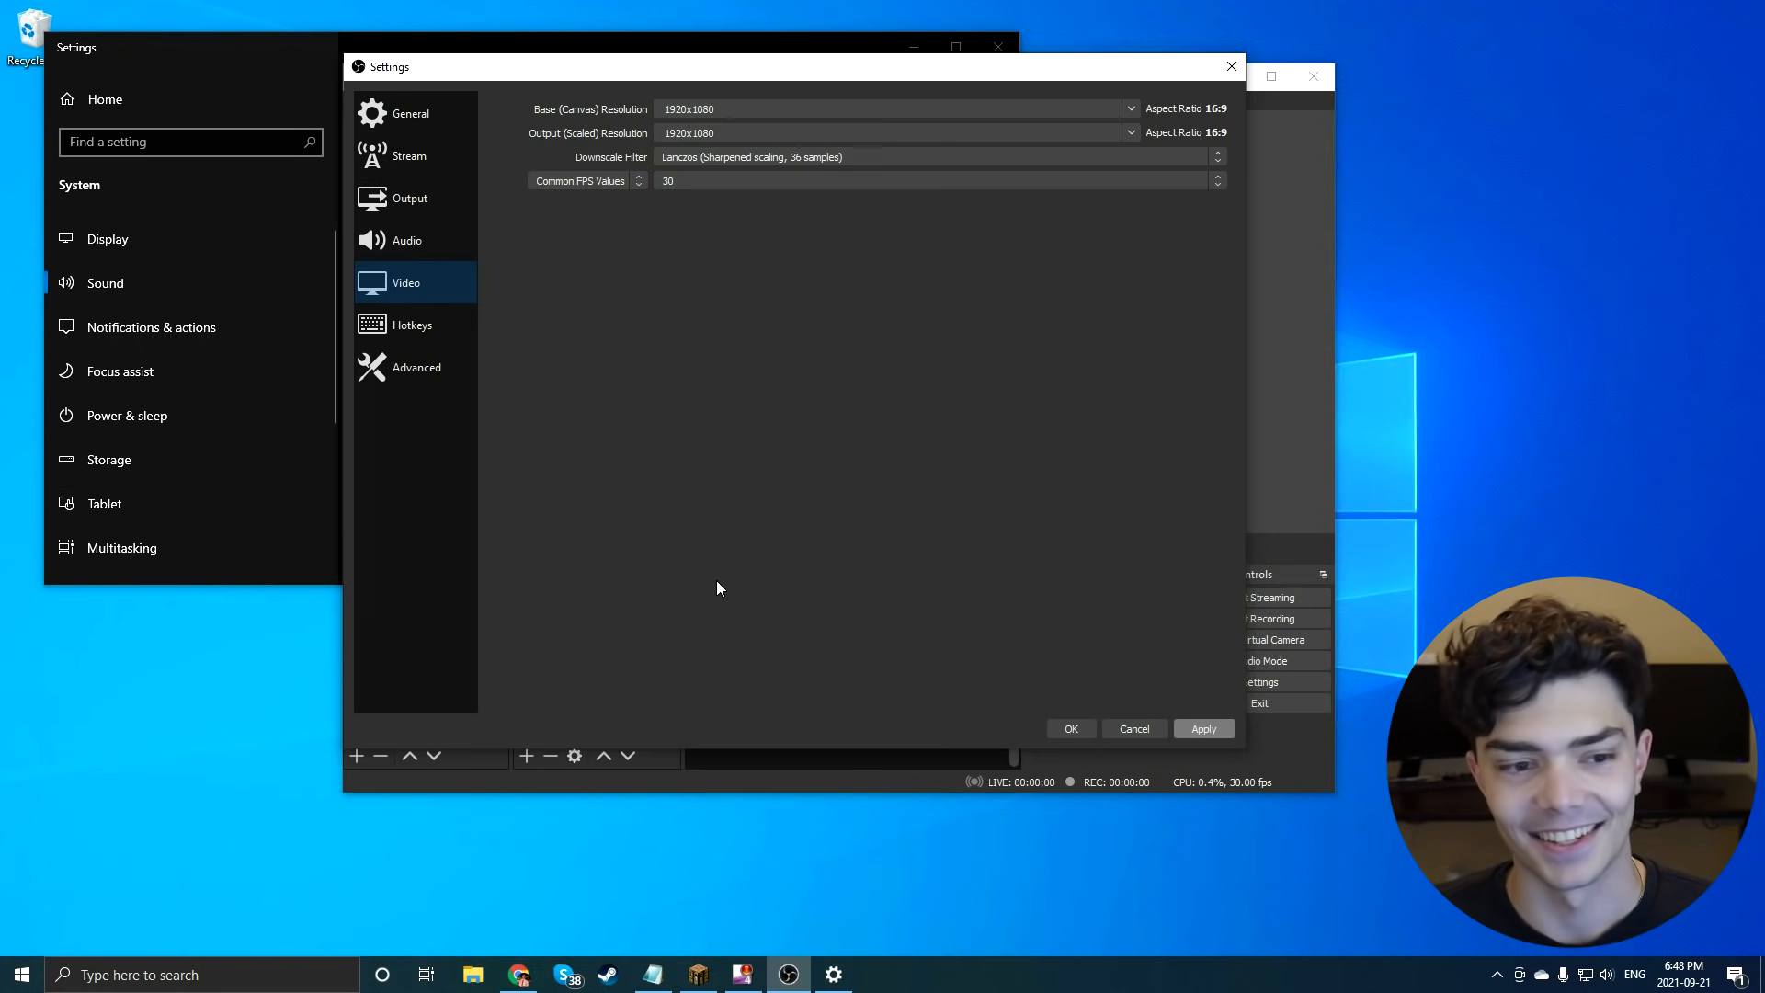
left_click(235, 58)
left_click(151, 240)
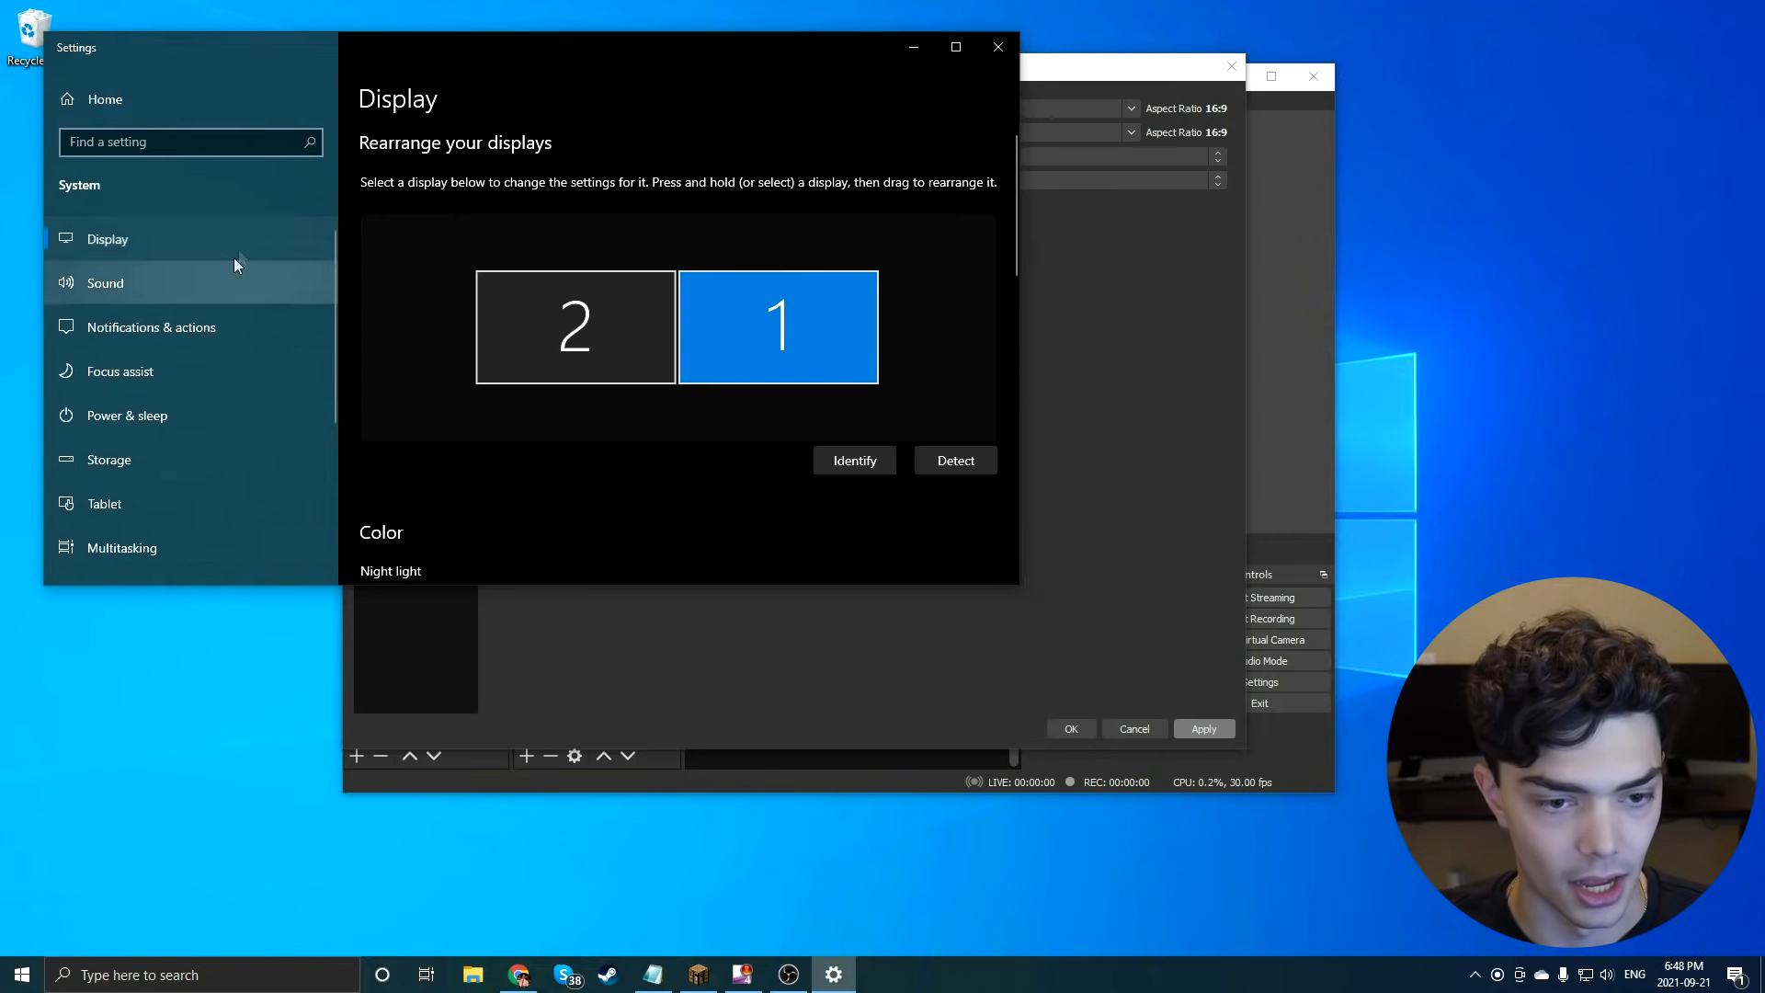
left_click(998, 47)
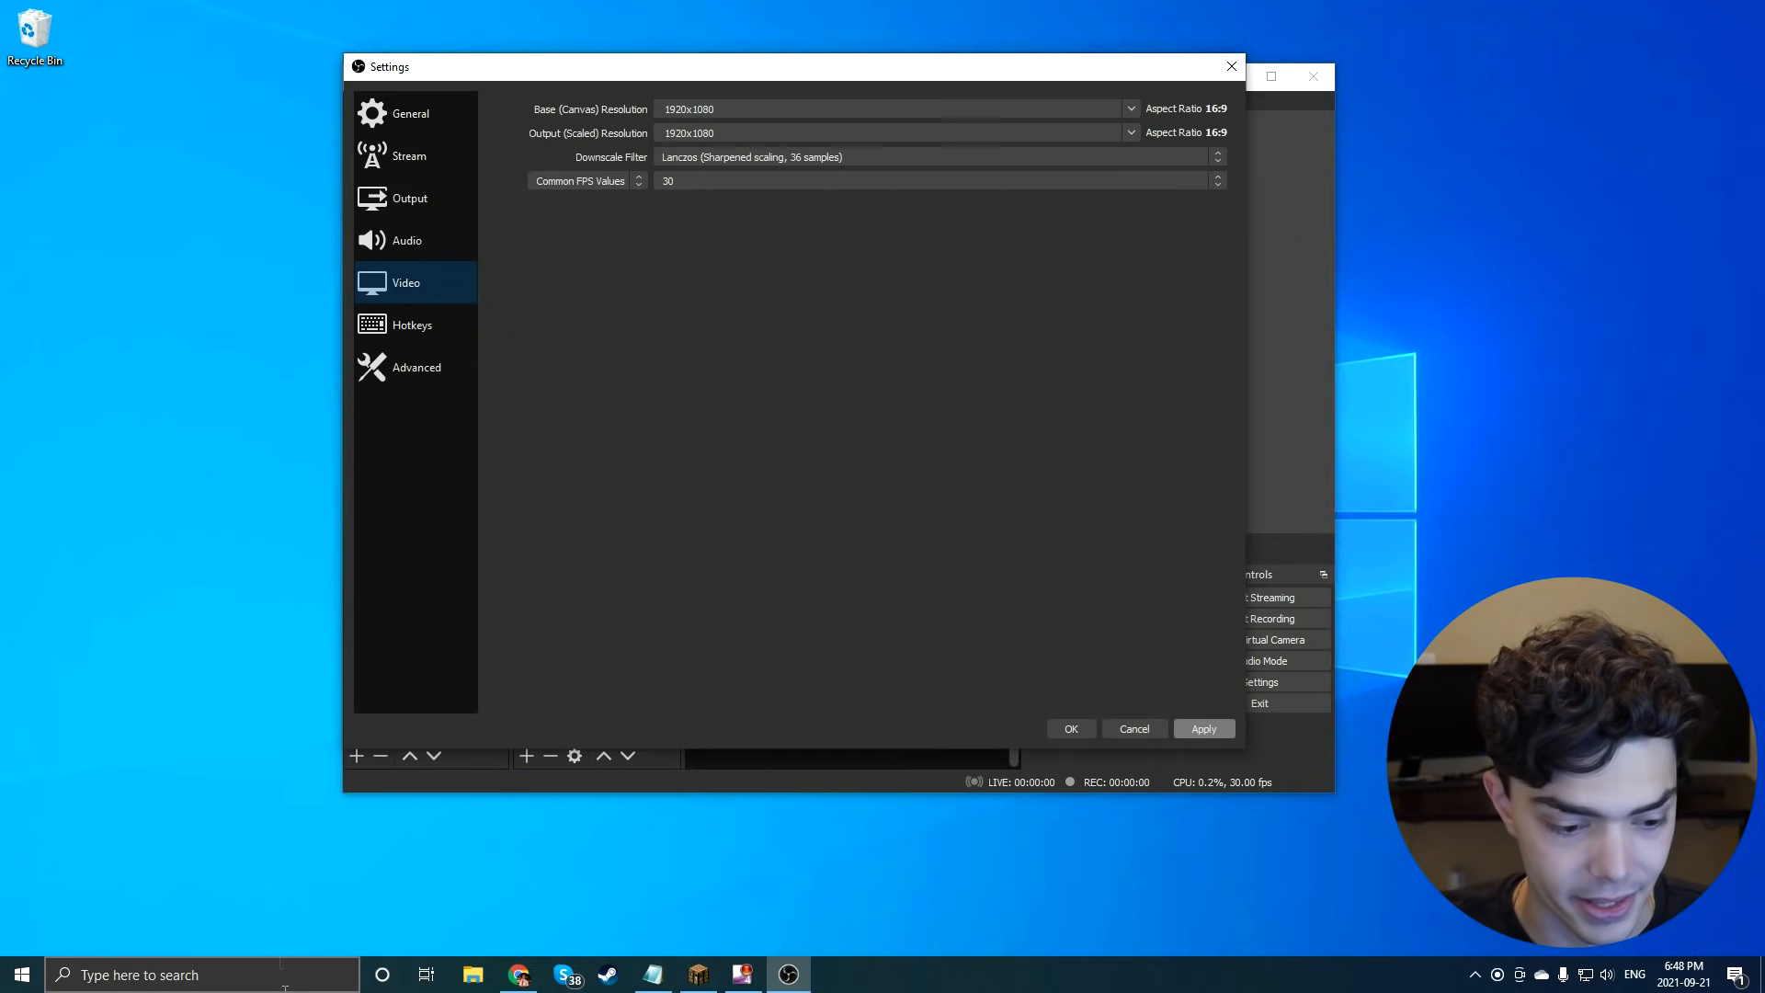
left_click(243, 976)
type("display")
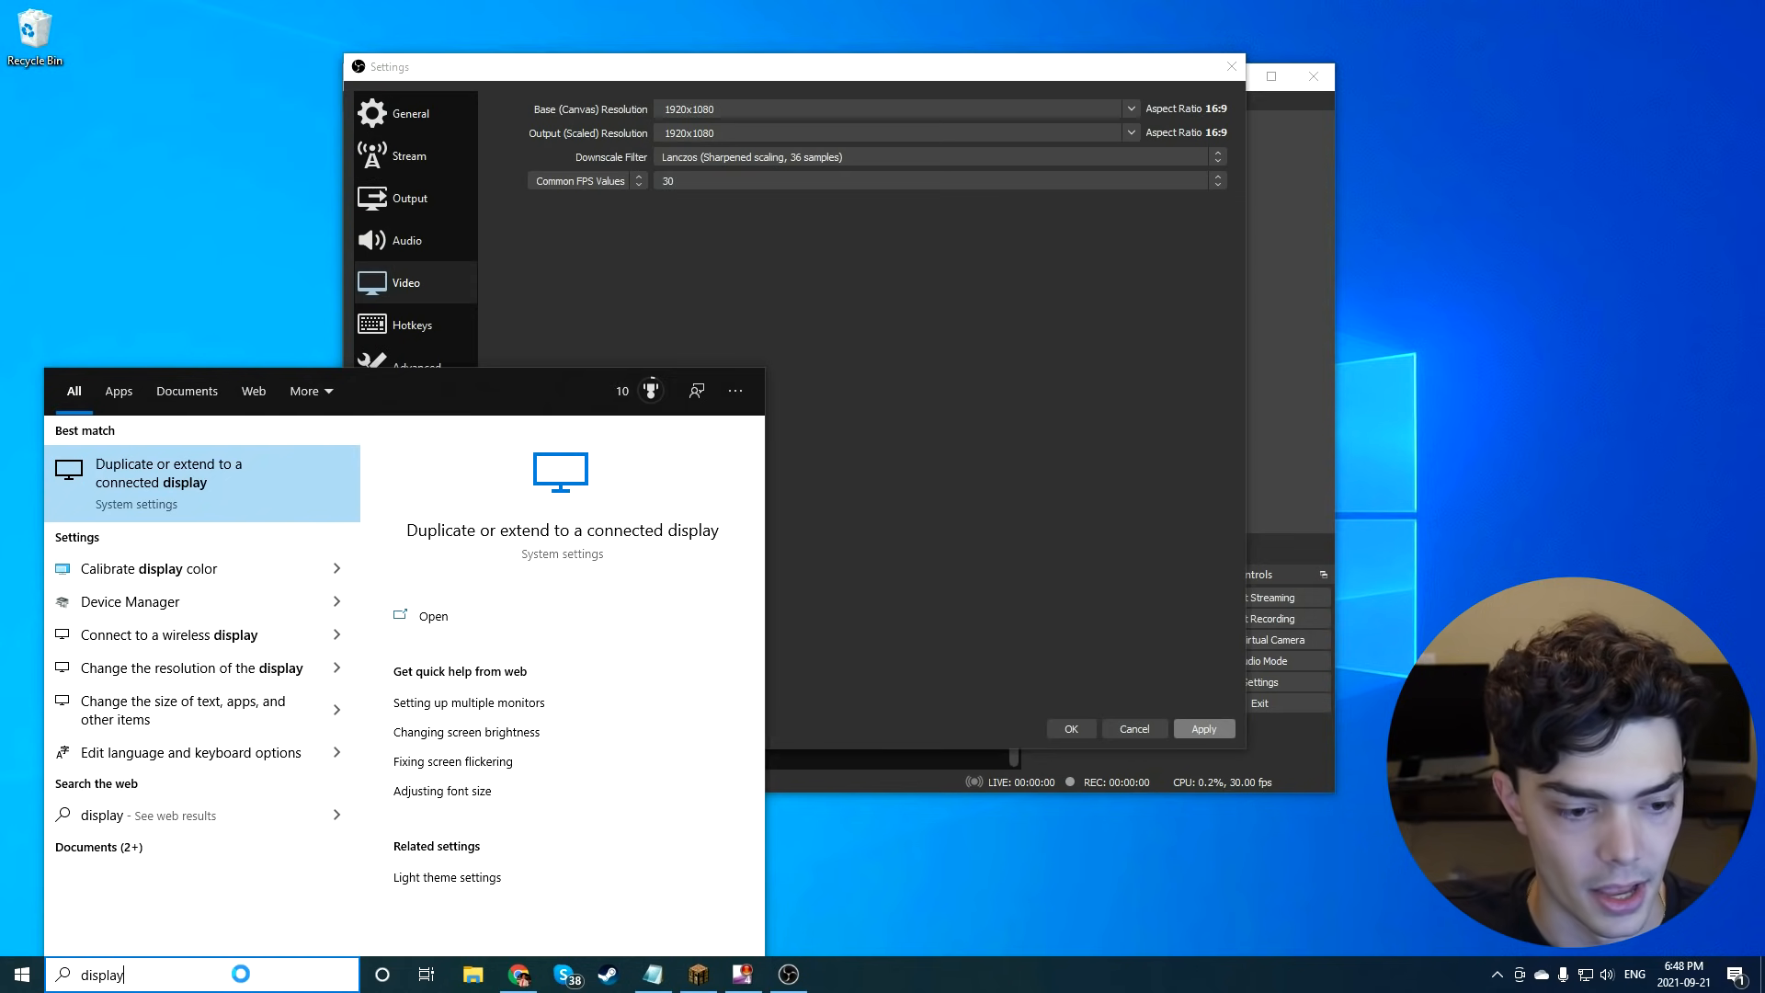
key("Return")
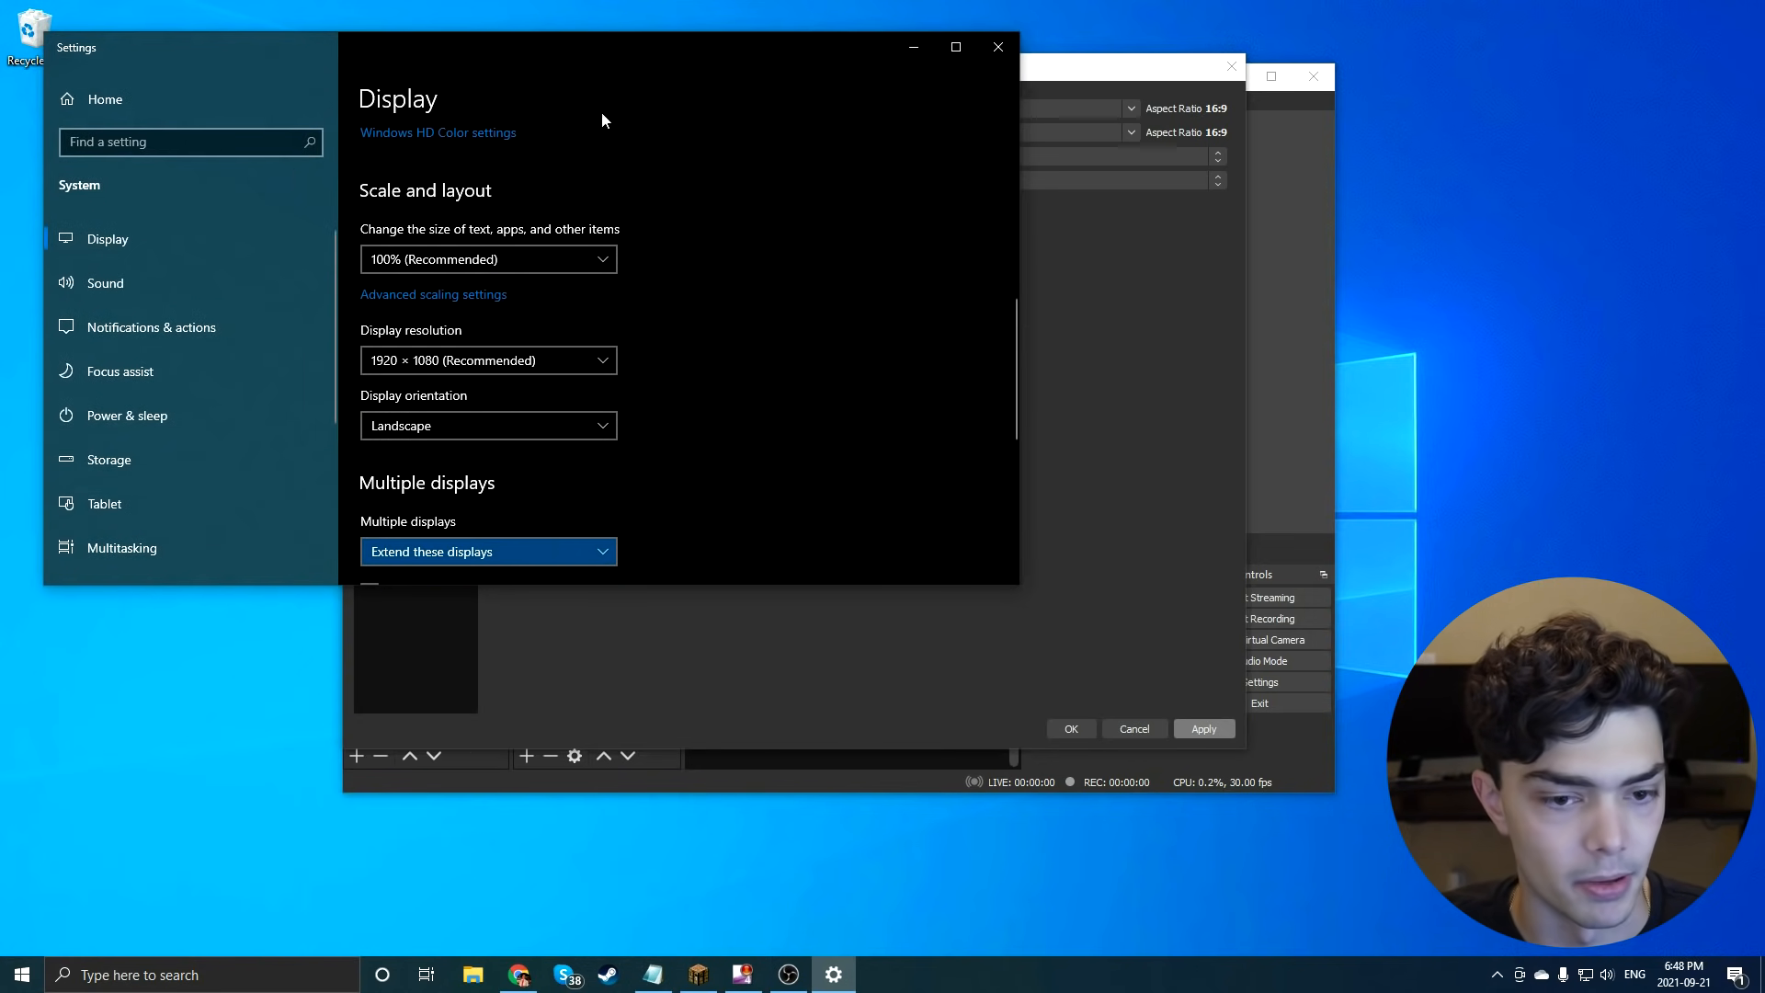
scroll(759, 246, "down", 1)
scroll(759, 247, "down", 2)
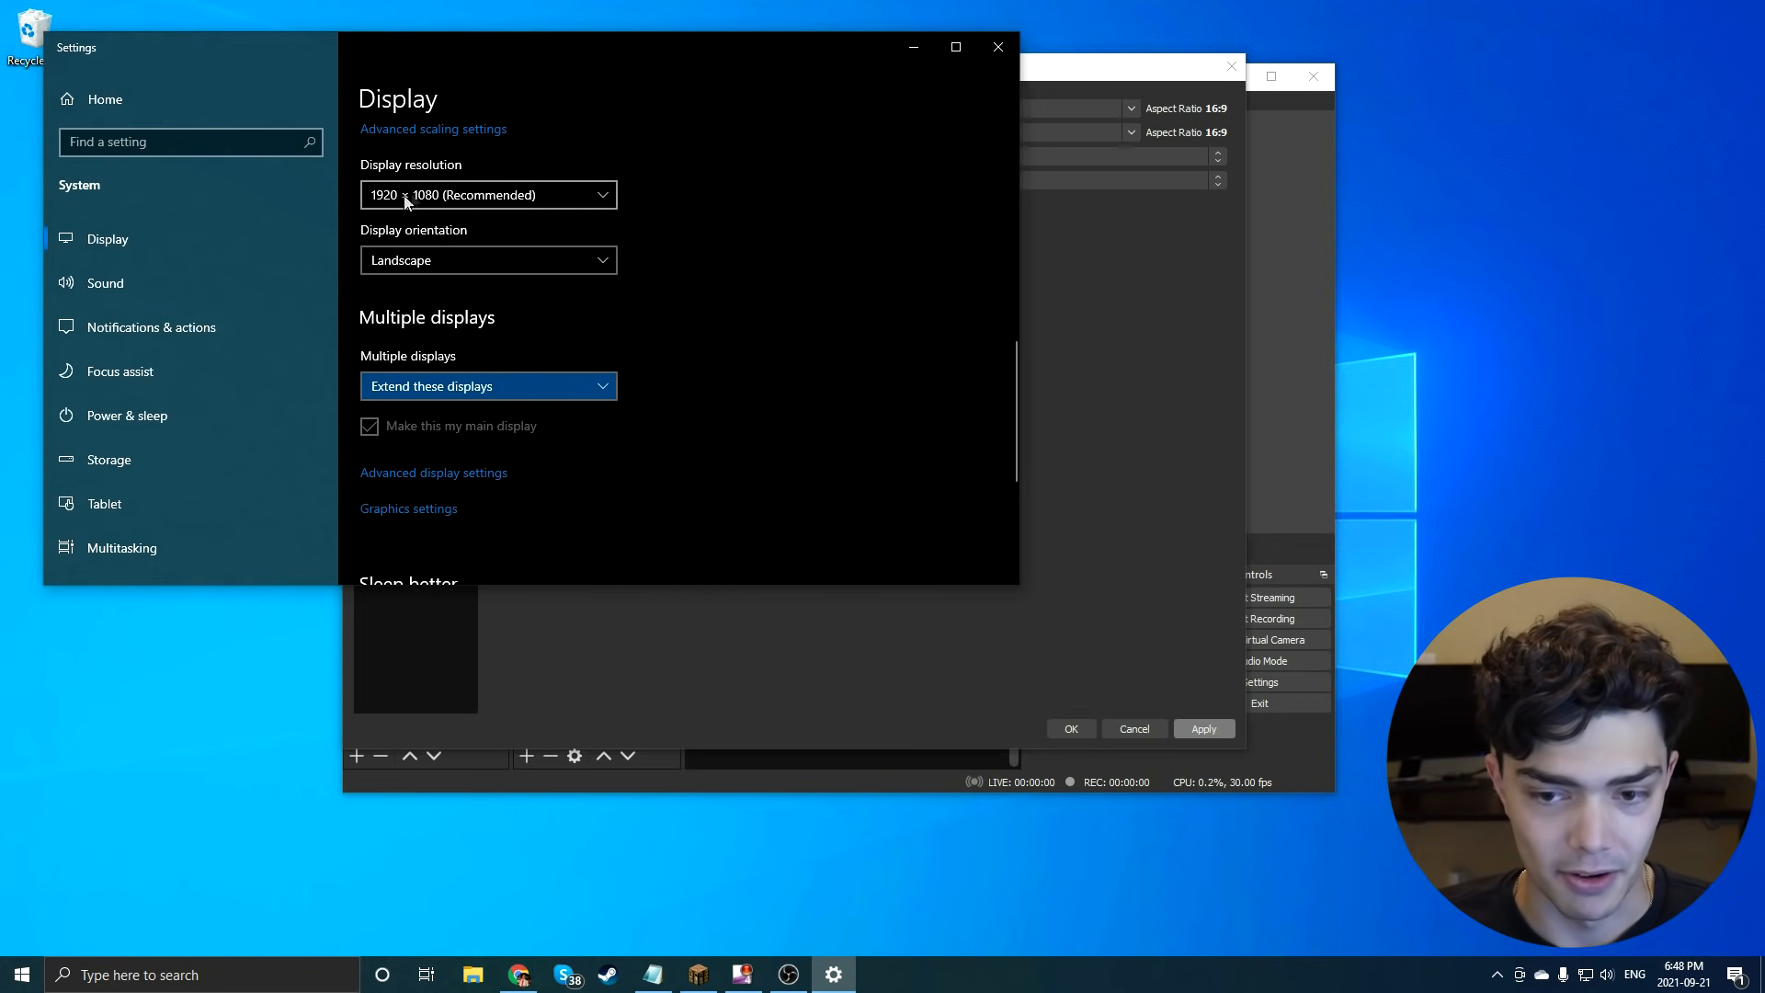
Return to the OBS Studio video settings and move the Settings window aside from the Windows display settings.
left_click(1199, 77)
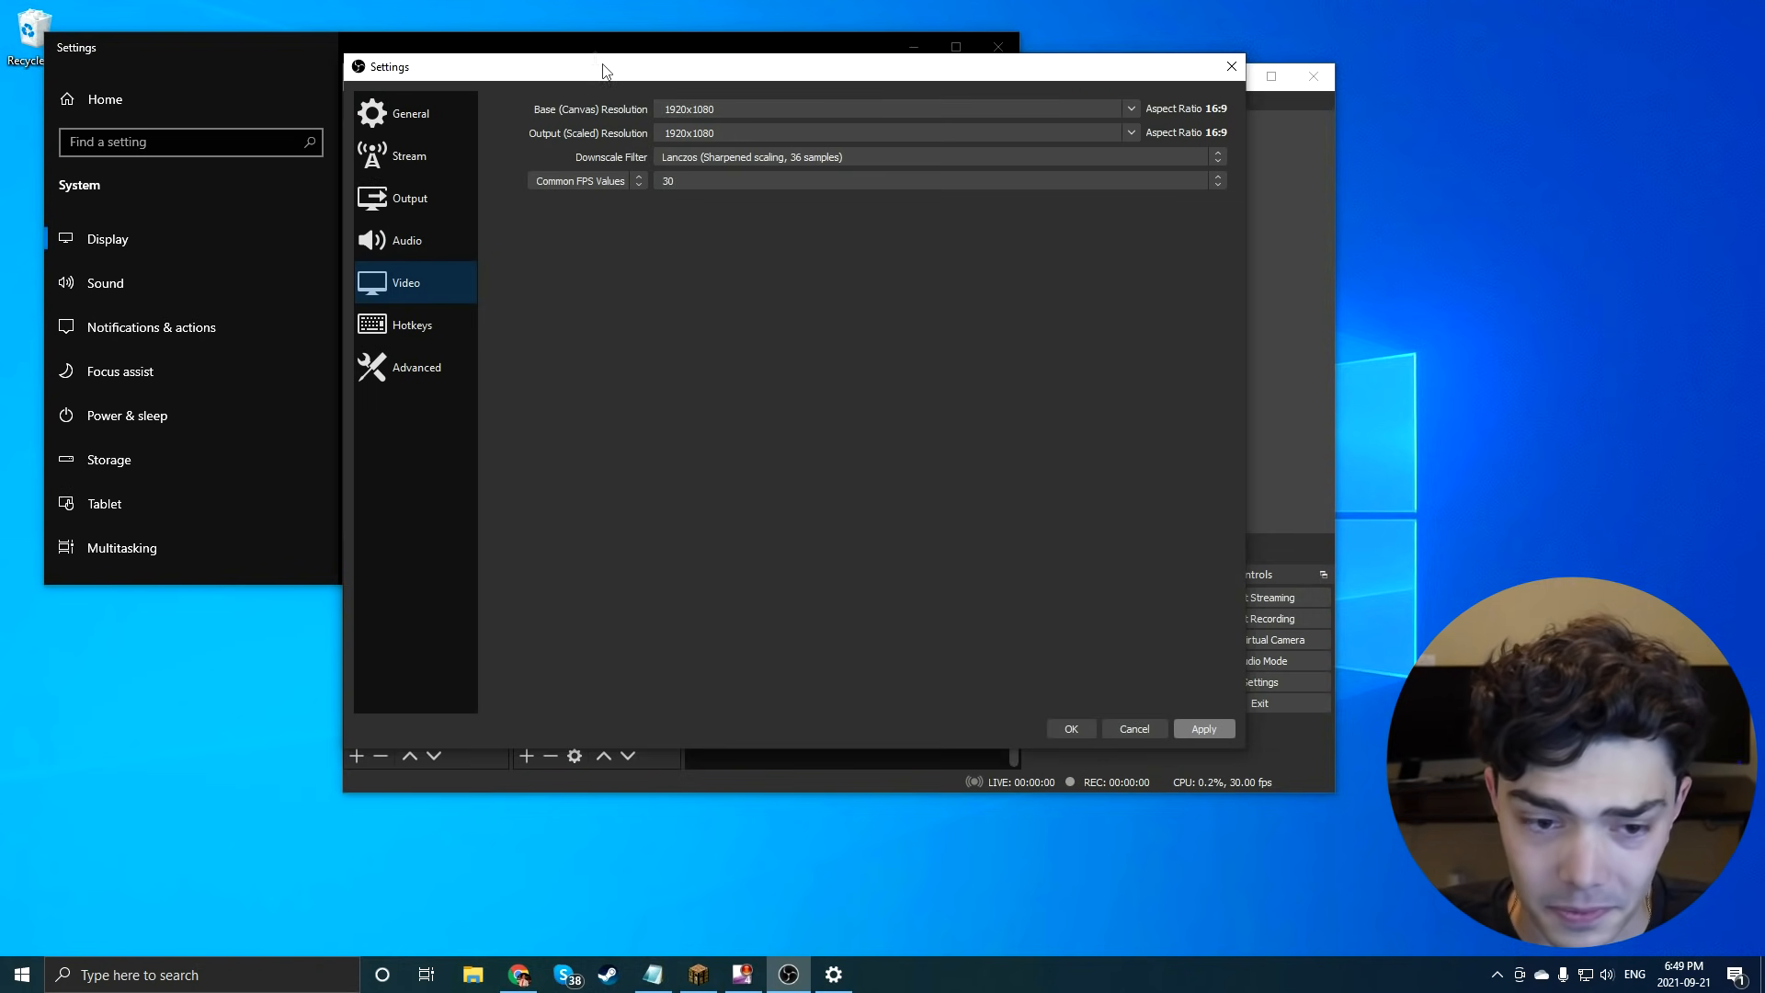
left_click_drag(559, 67, 810, 82)
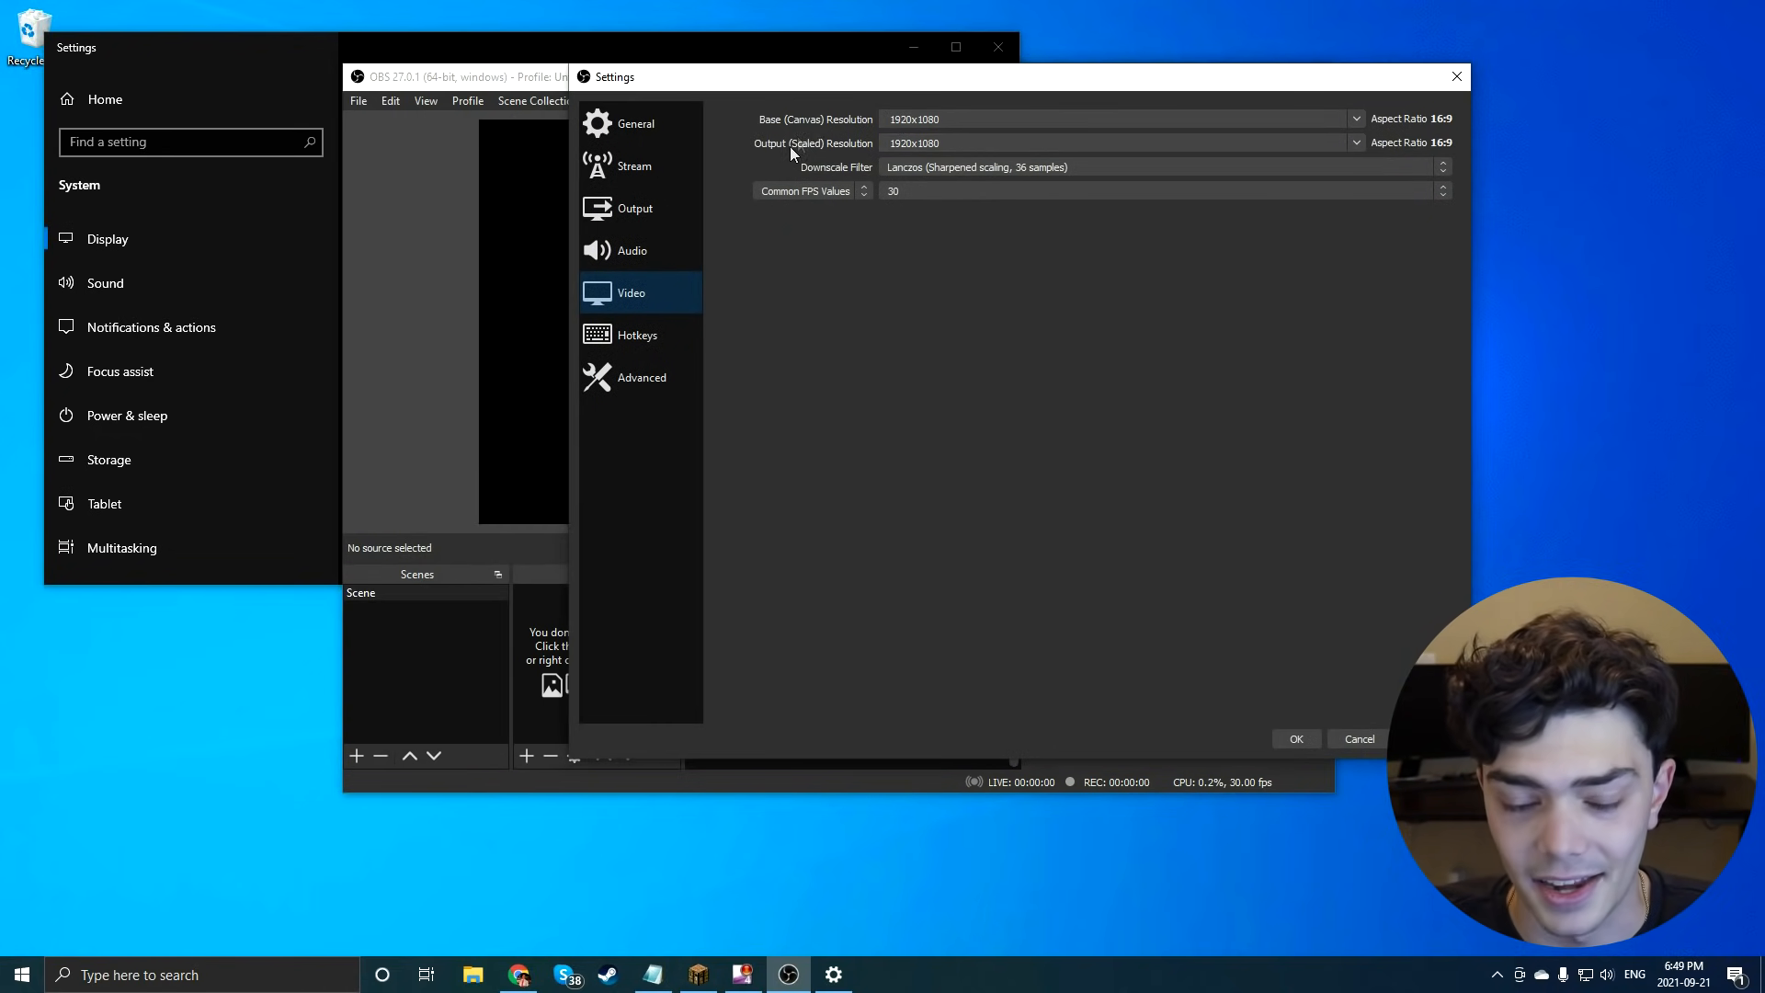
Recheck the display resolution in the Windows Display settings, and set the OBS Downscale Filter to Lanczos (Sharpened scaling, 36 samples).
left_click(441, 39)
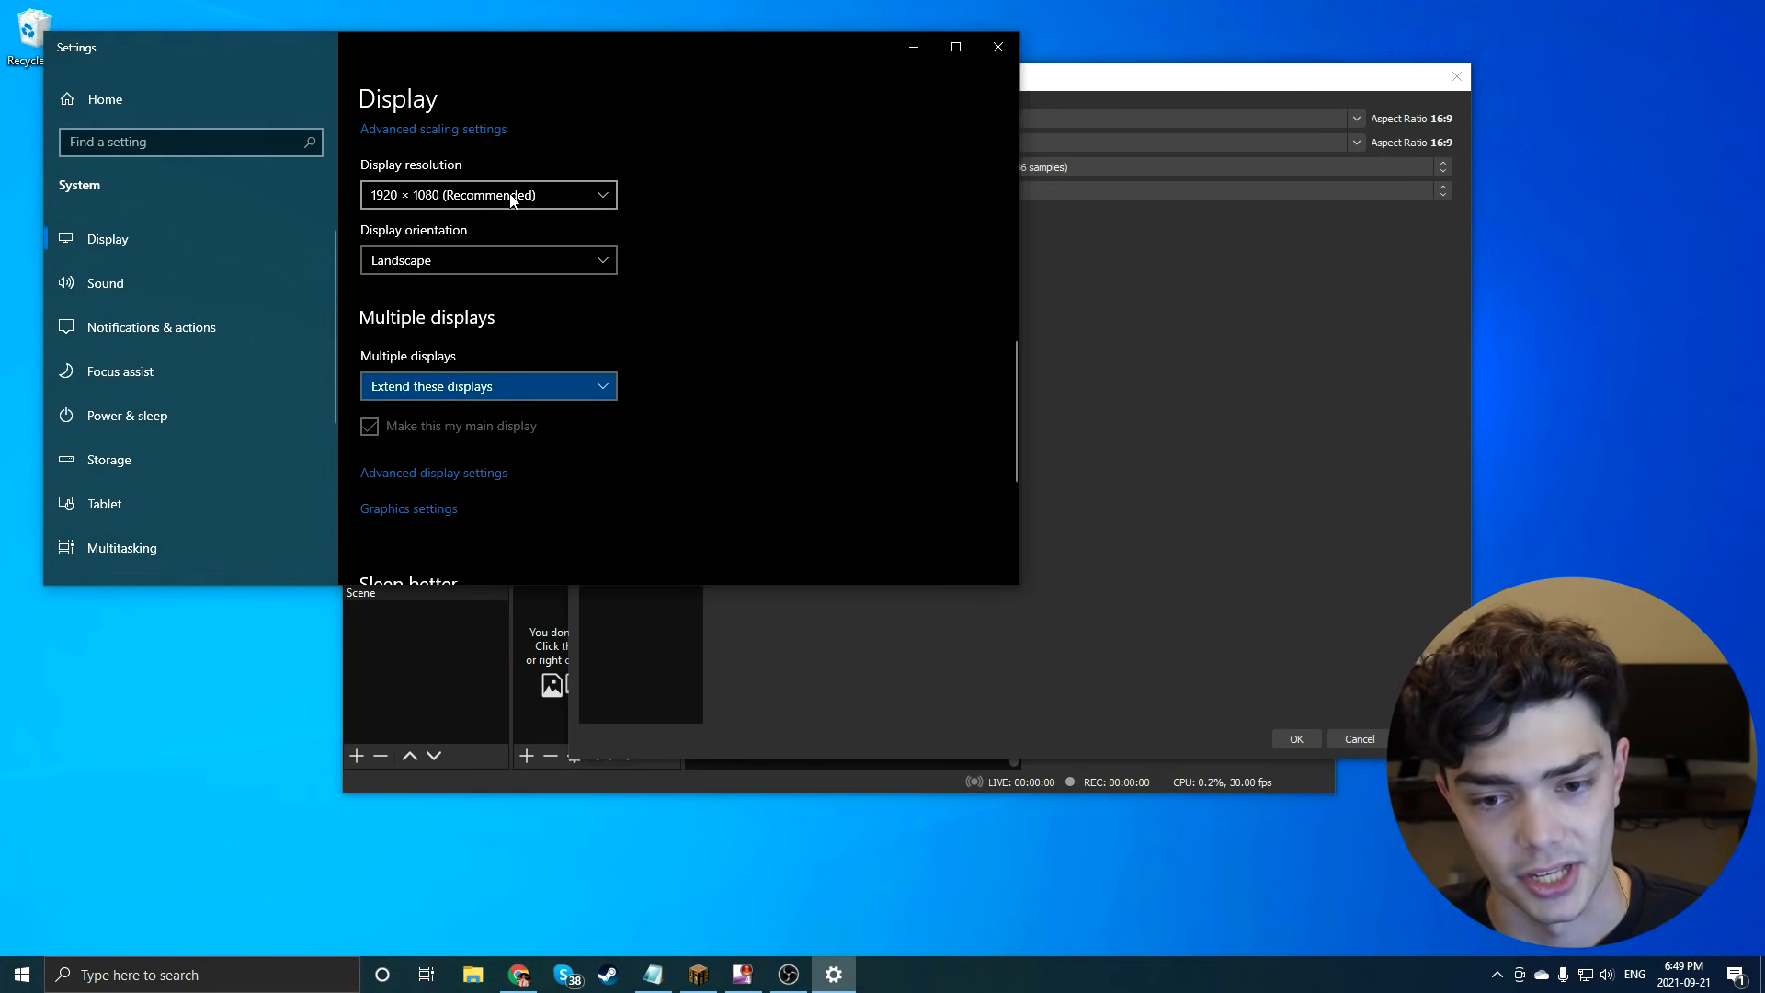
left_click(1114, 169)
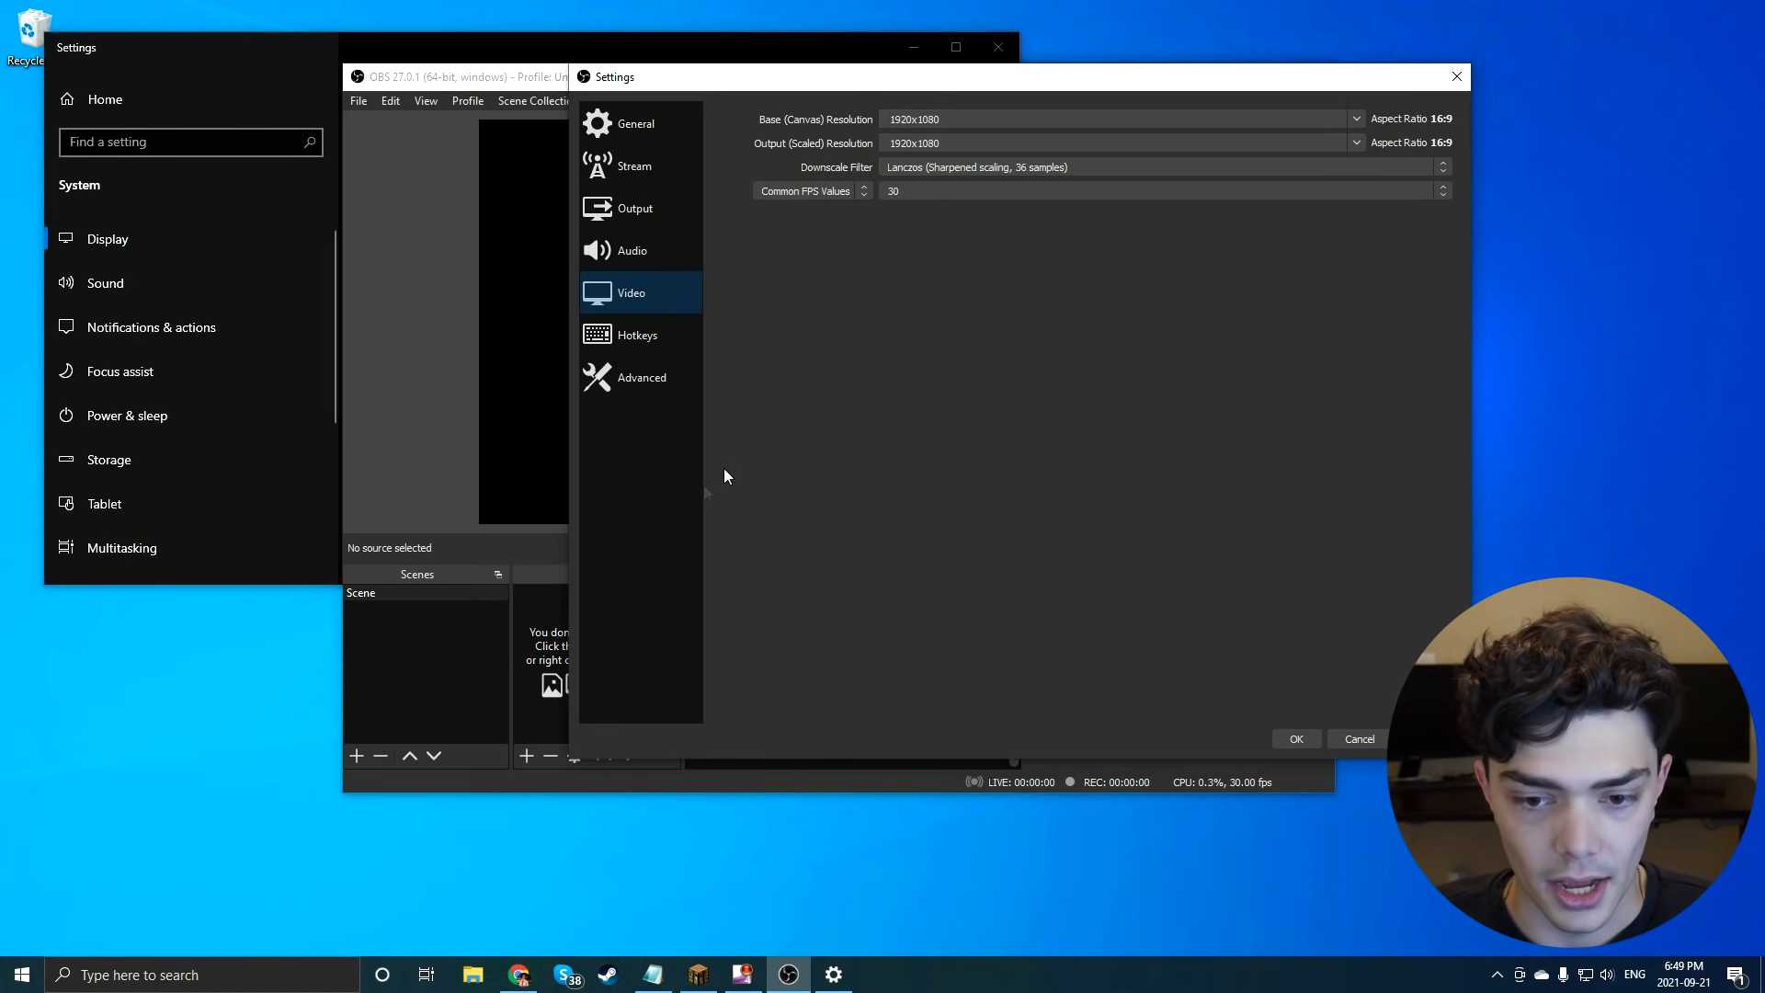
left_click(973, 171)
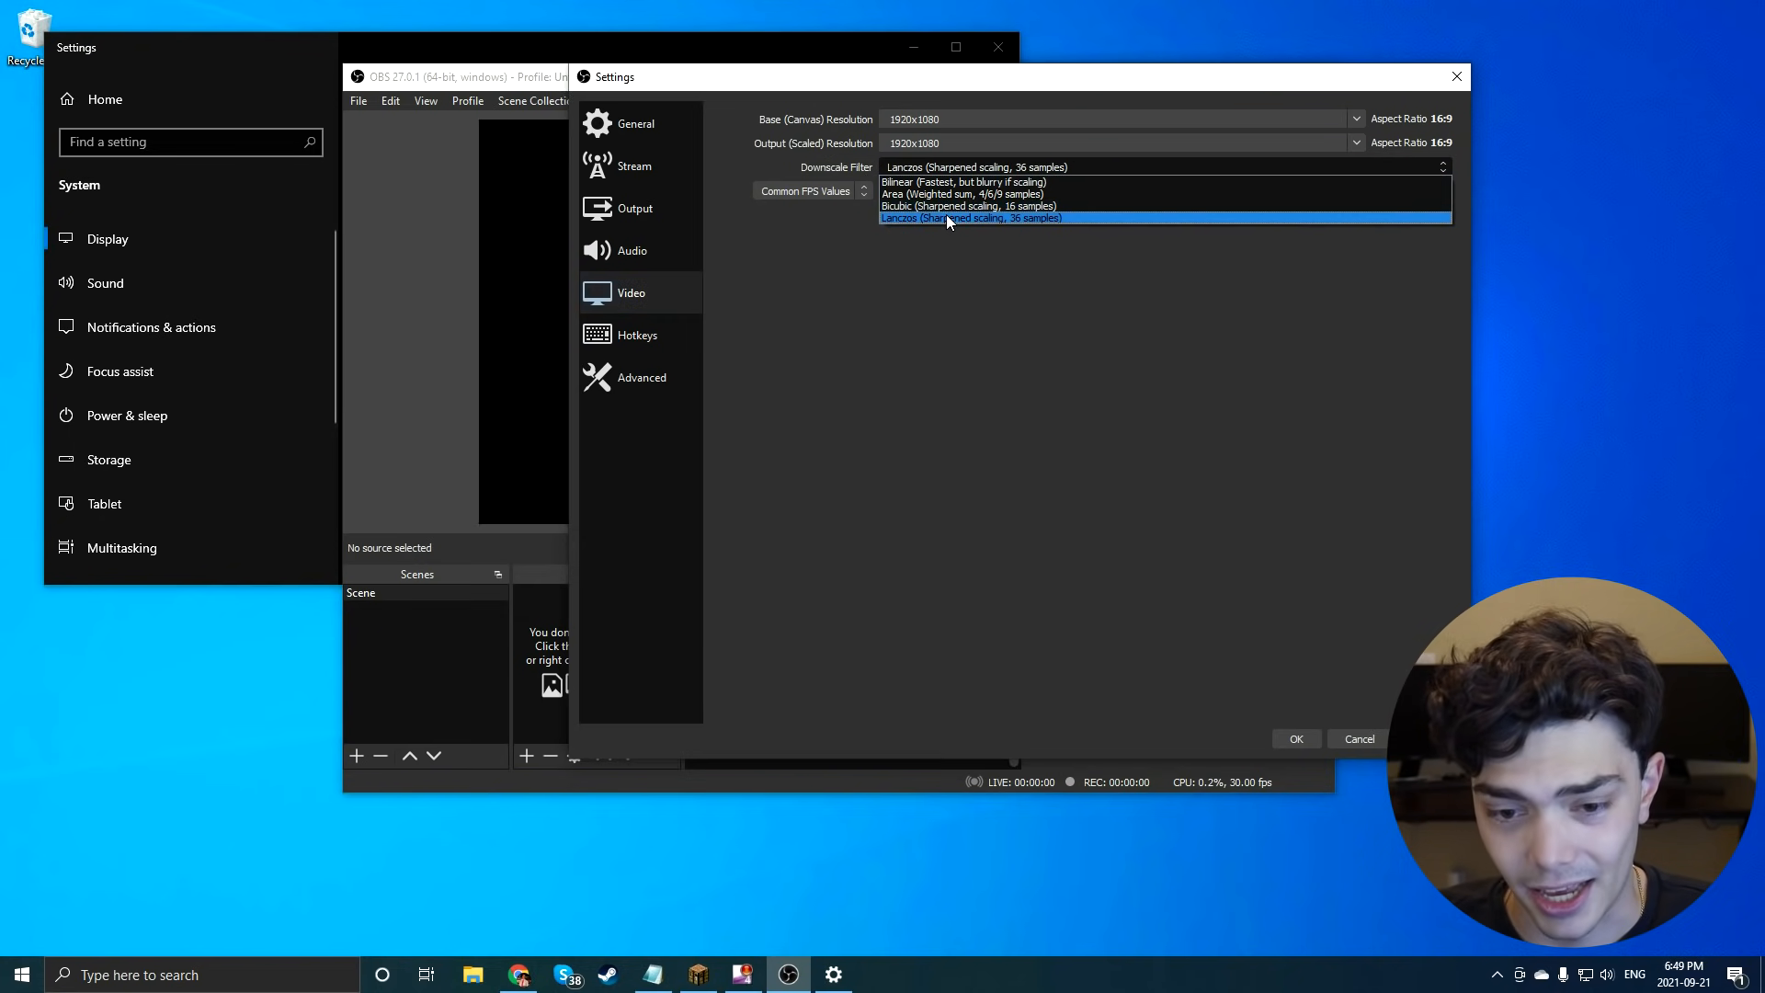
left_click(946, 219)
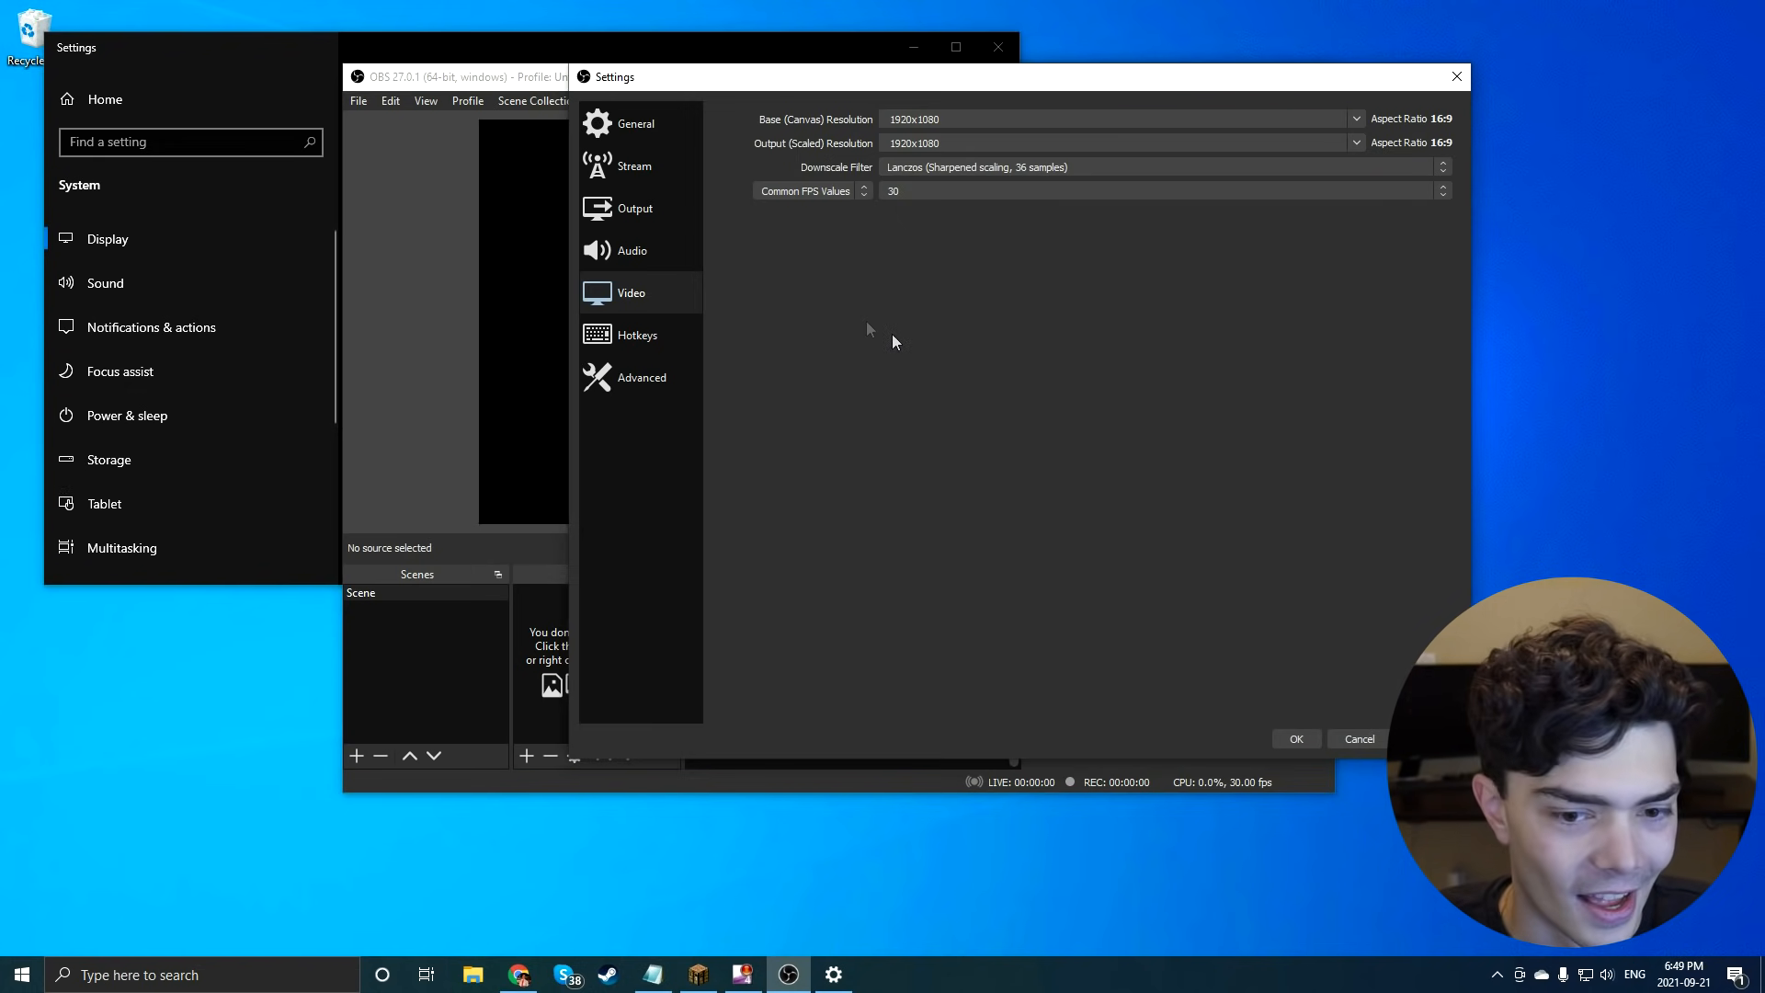
Try 60 as the common FPS value in the video settings.
left_click(863, 190)
left_click(947, 191)
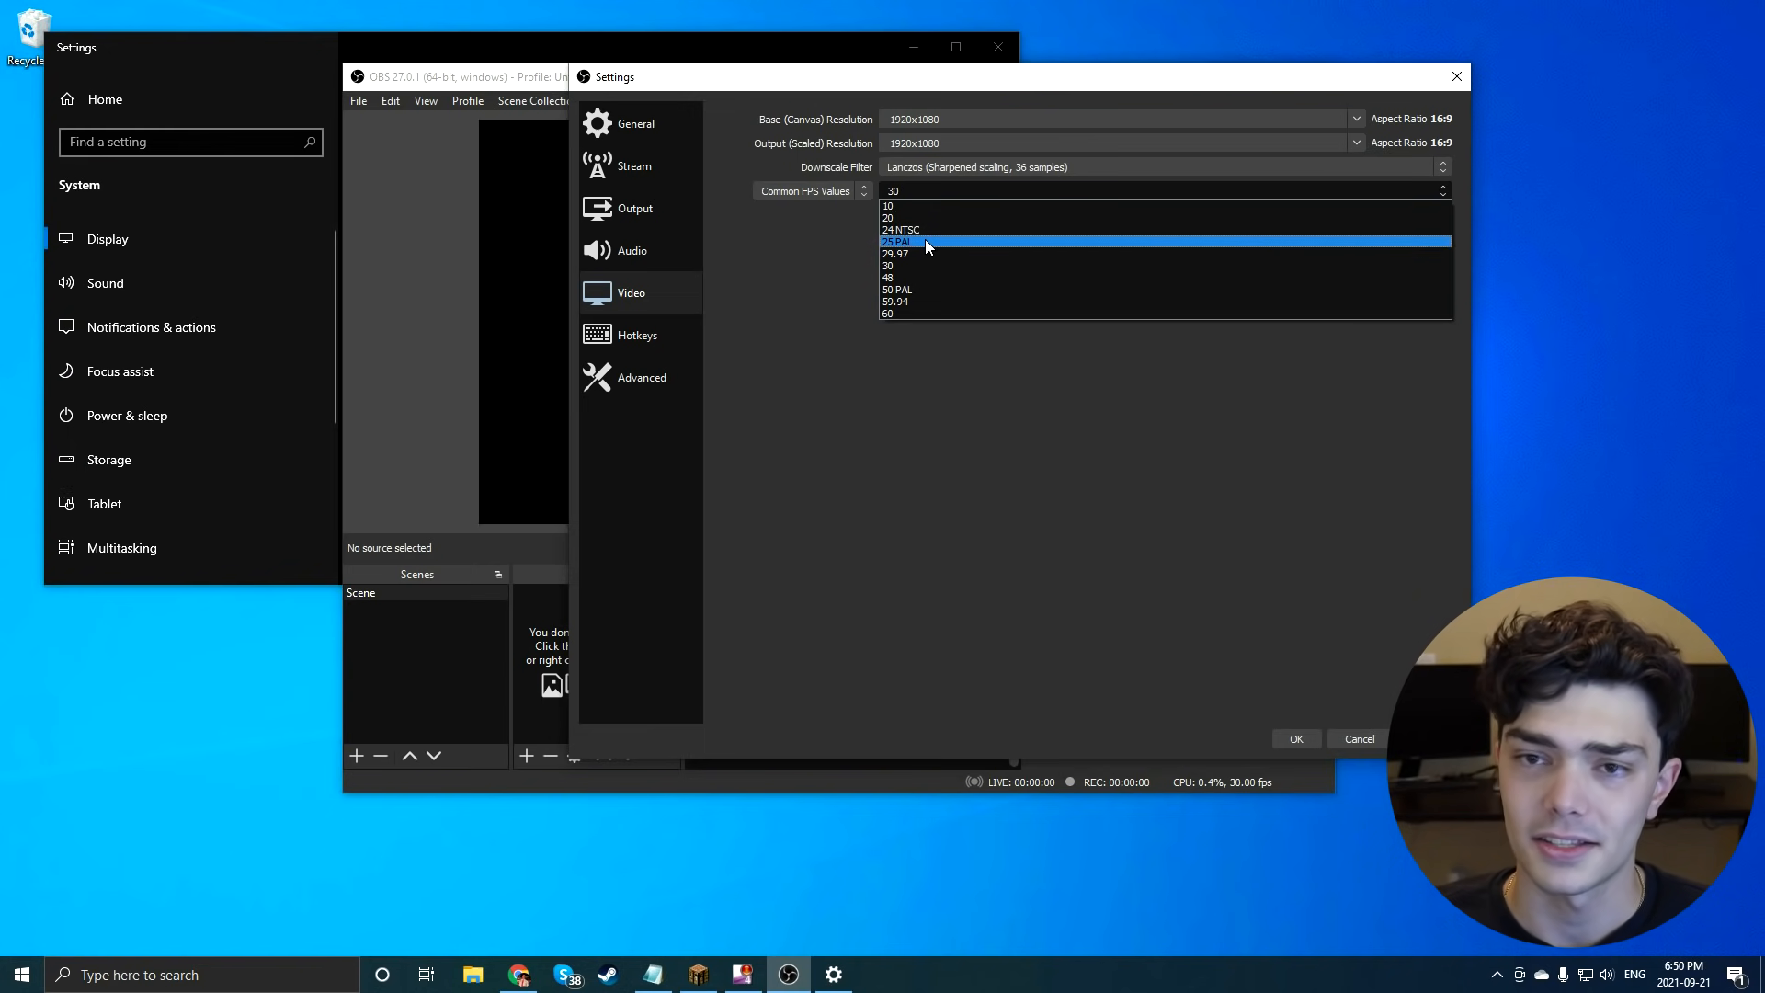
left_click(897, 314)
Try the Integer FPS Value type with test values such as 10 and 12.
left_click(864, 190)
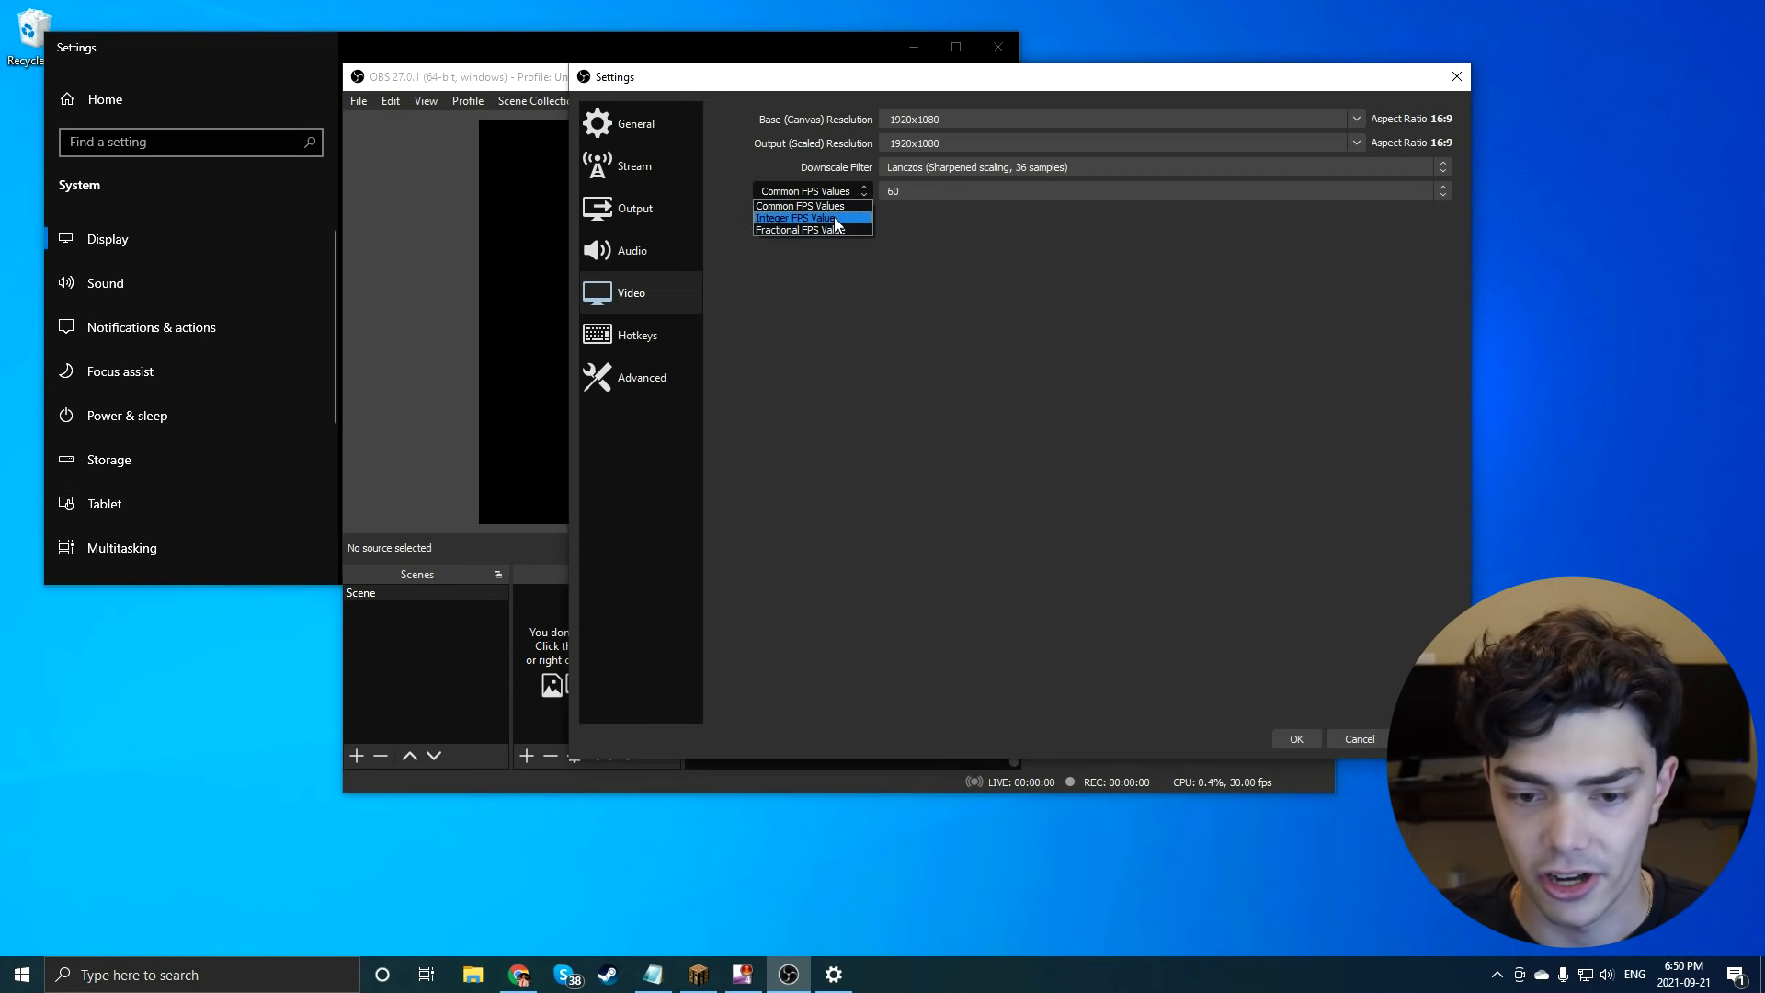
left_click(835, 219)
type("10")
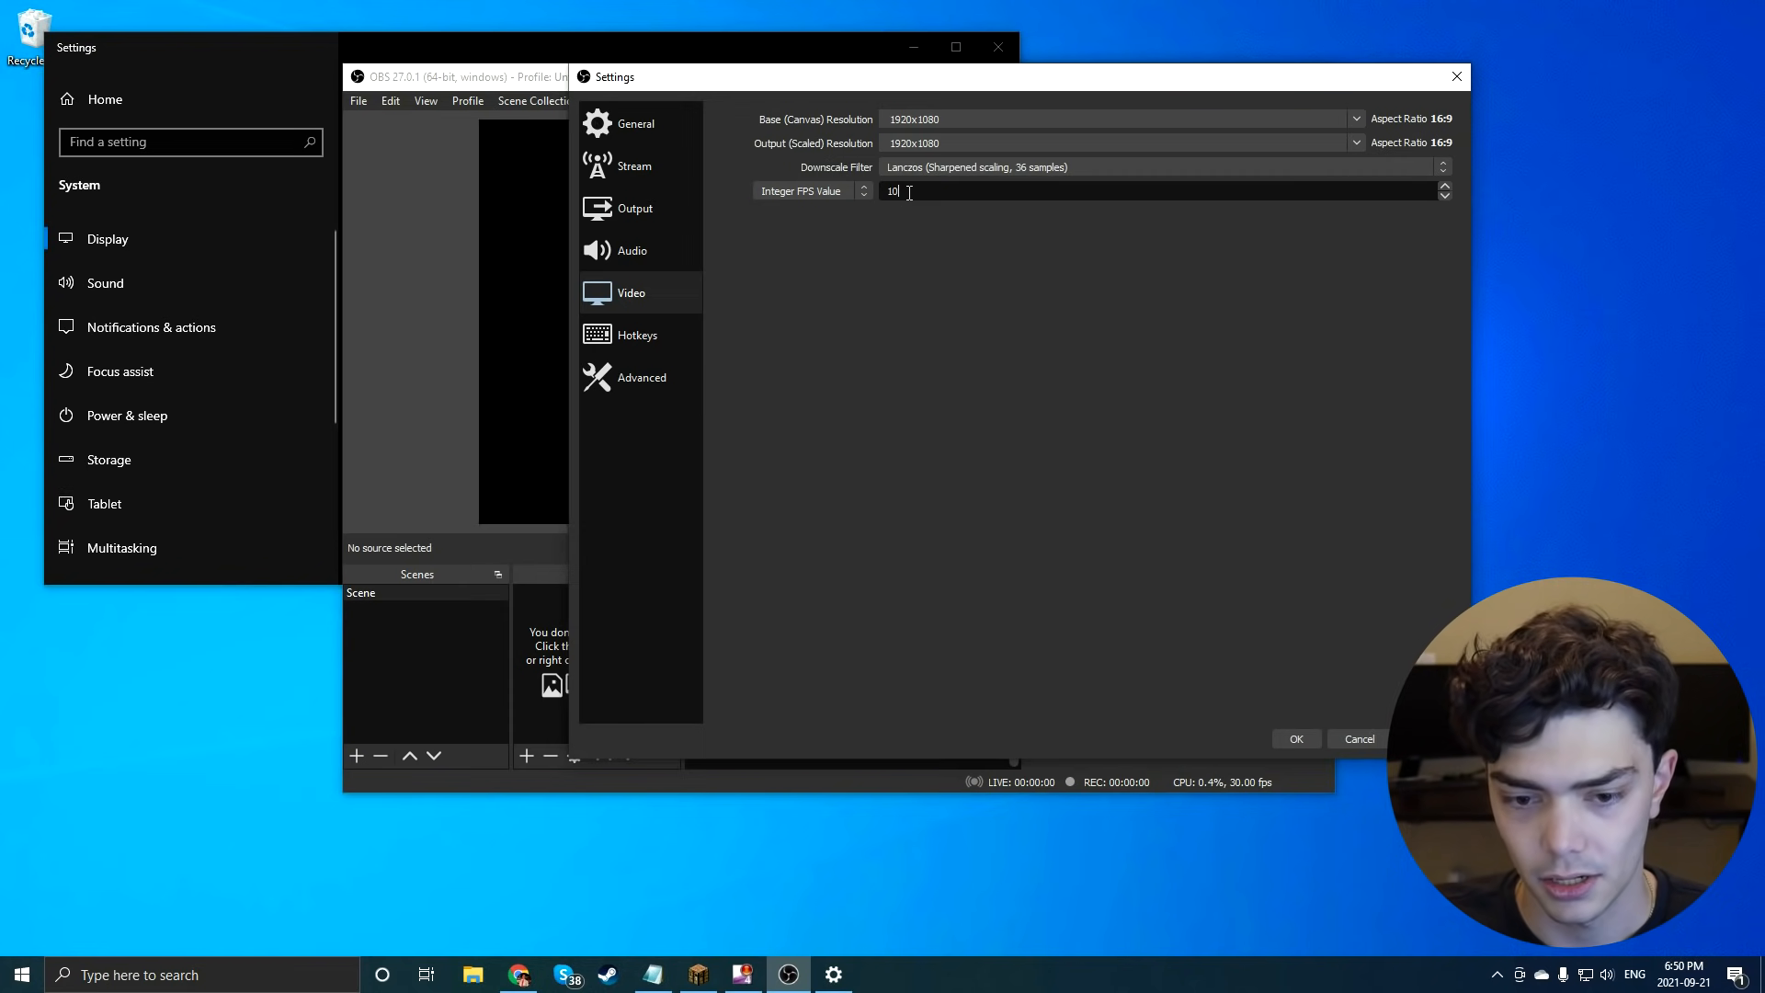
type("20")
key("BackSpace")
type("44")
key("BackSpace")
key("BackSpace")
type("2")
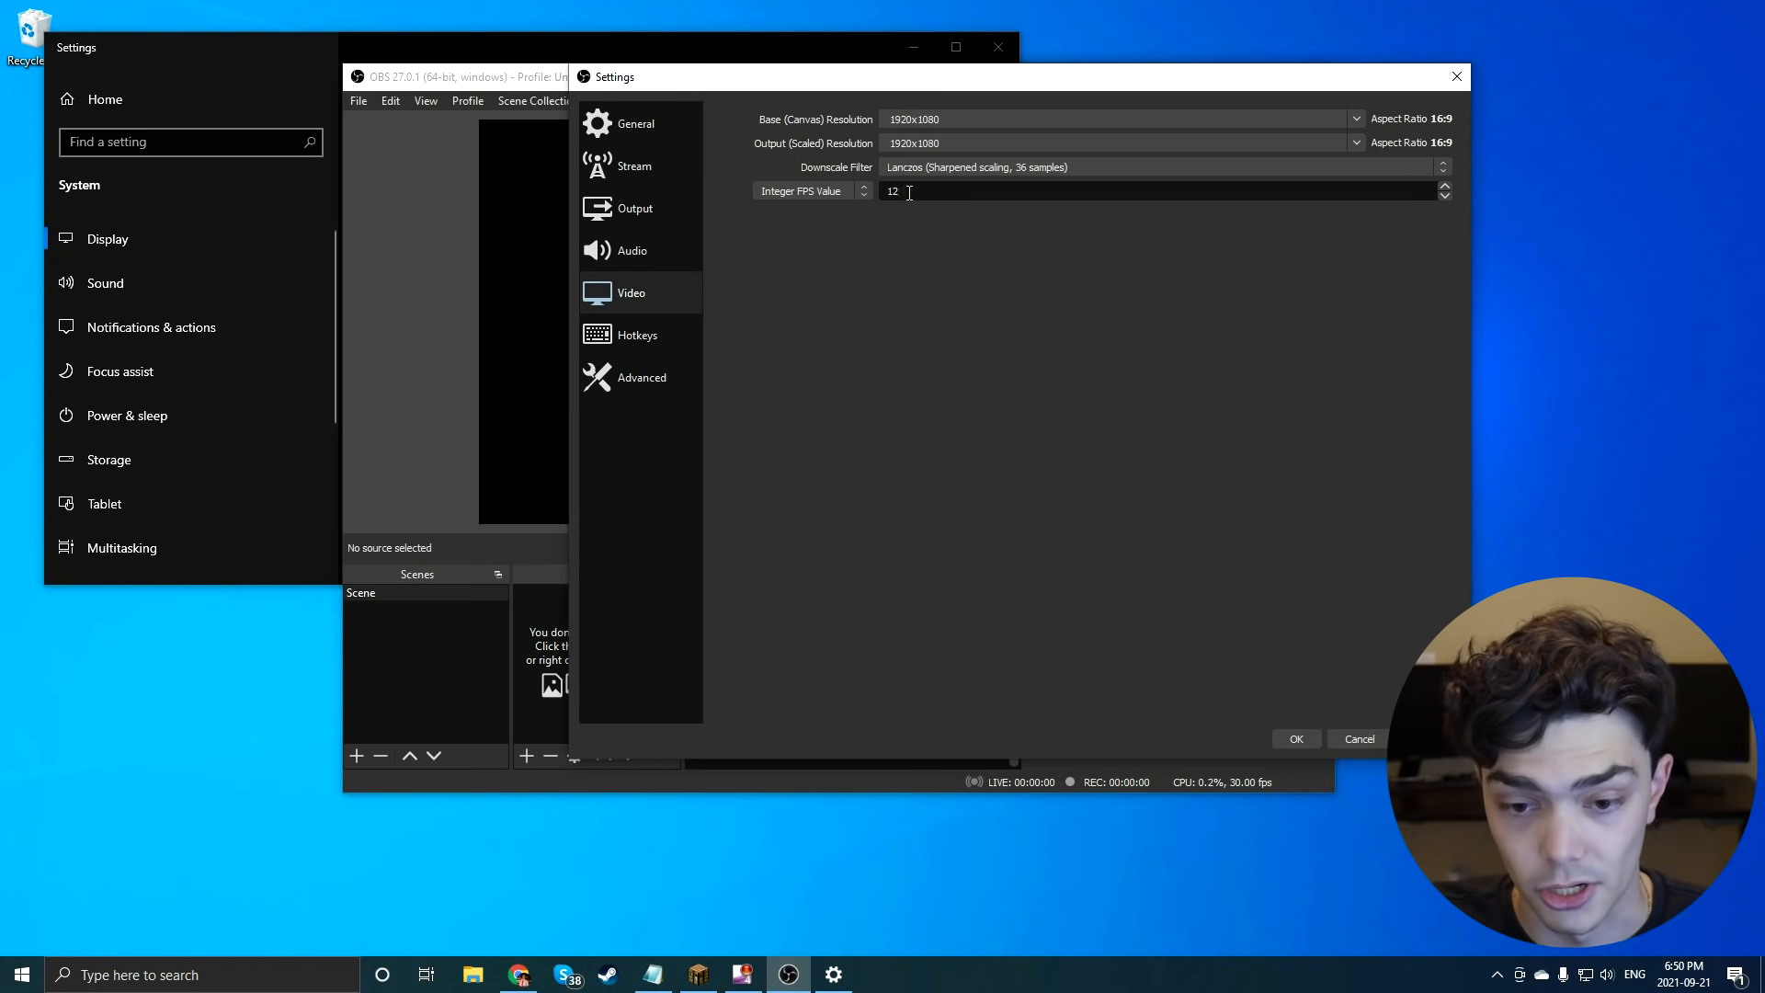
Return the frame rate type to Common FPS Values and set it to 30.
left_click(809, 191)
left_click(843, 204)
left_click(1186, 191)
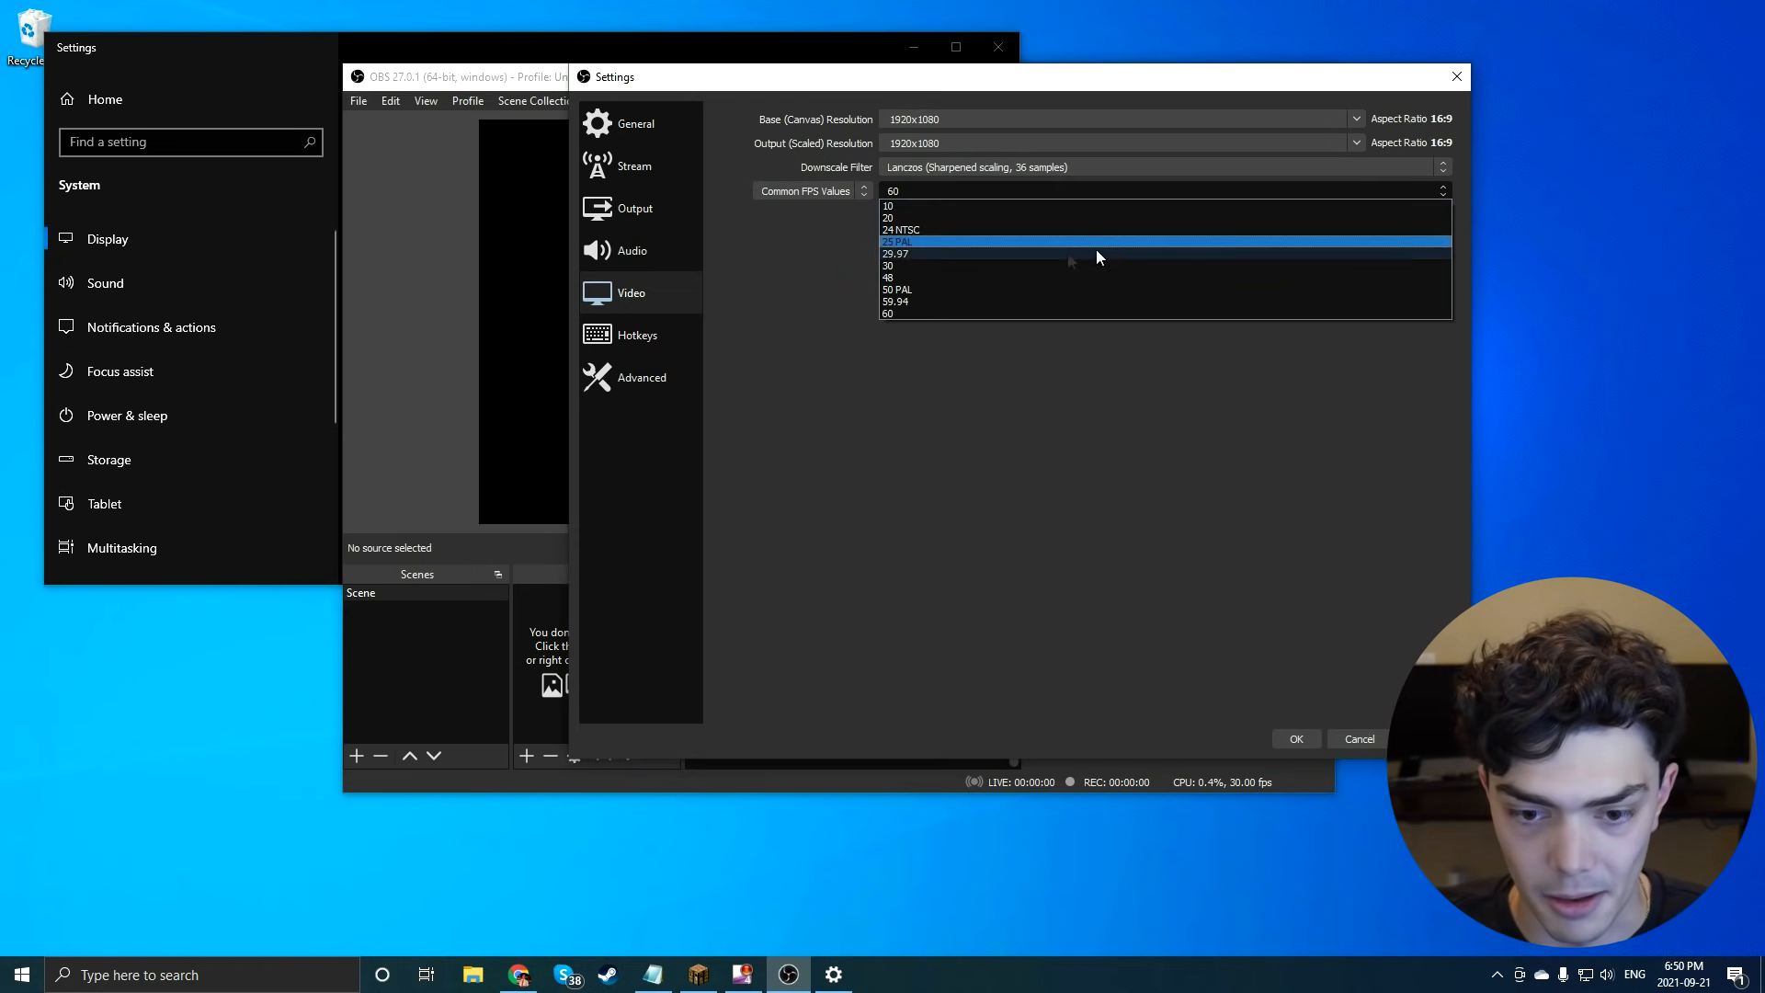
left_click(1053, 261)
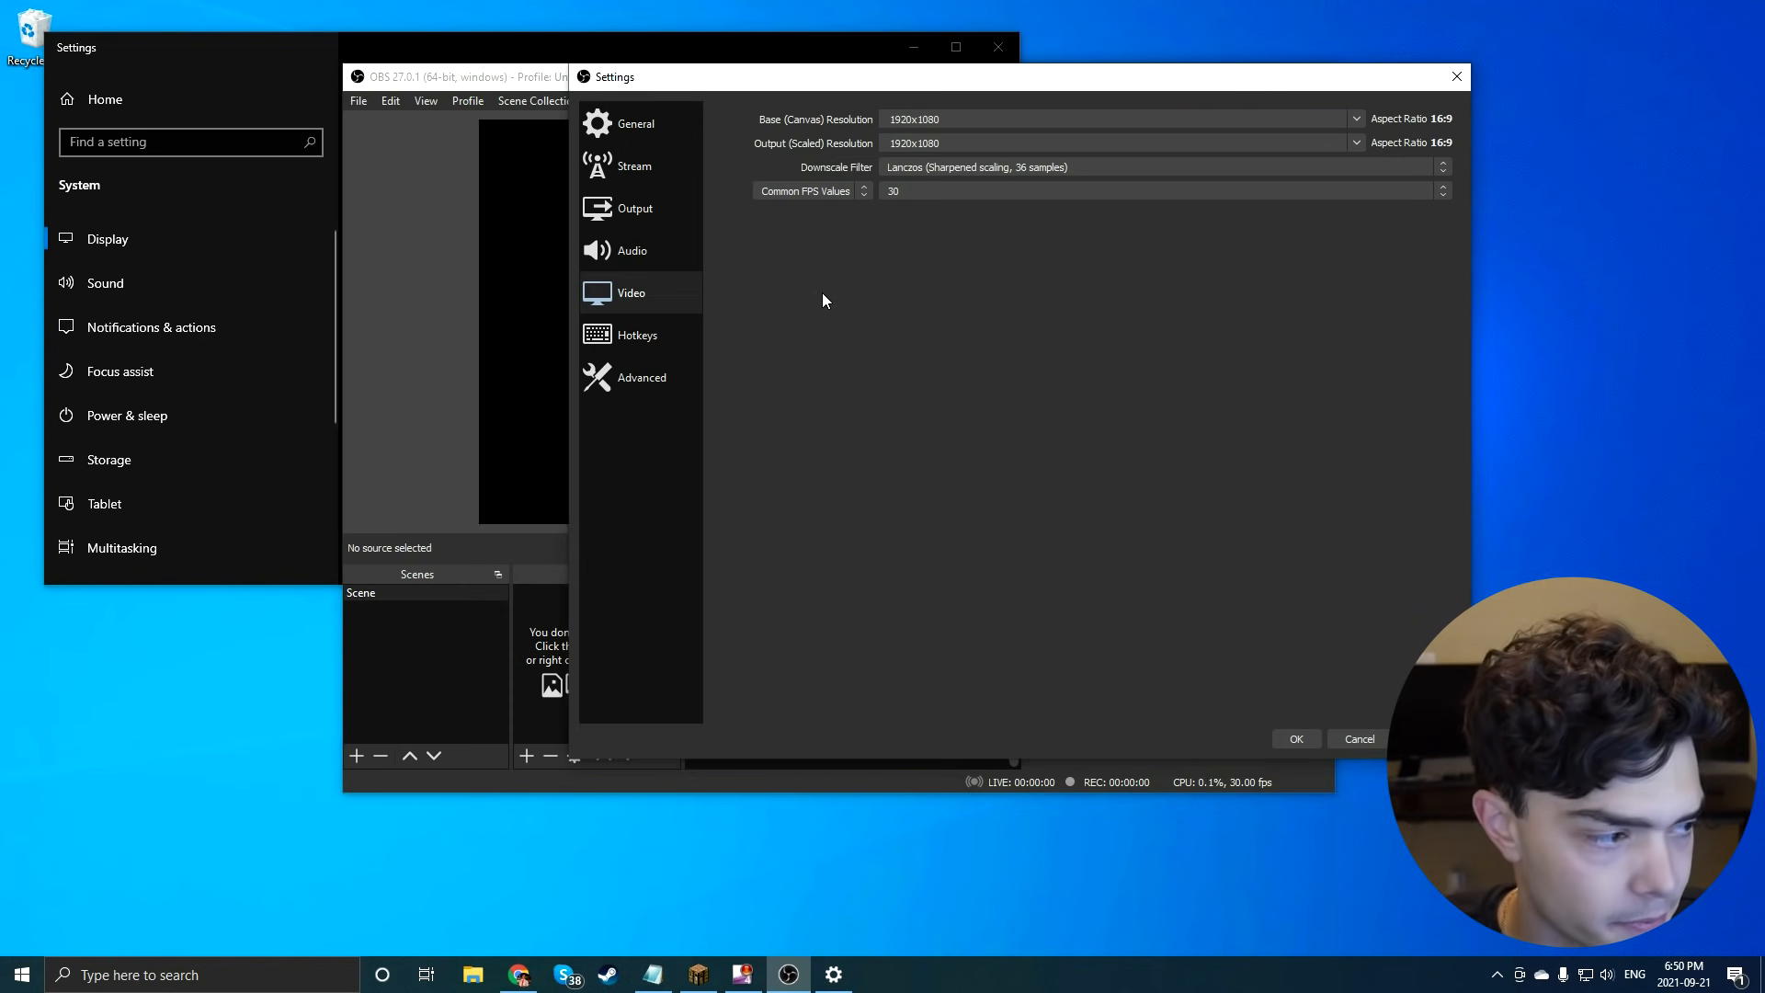
In the hotkey settings, try other function keys for Start Recording and assign F10 to it.
left_click(626, 336)
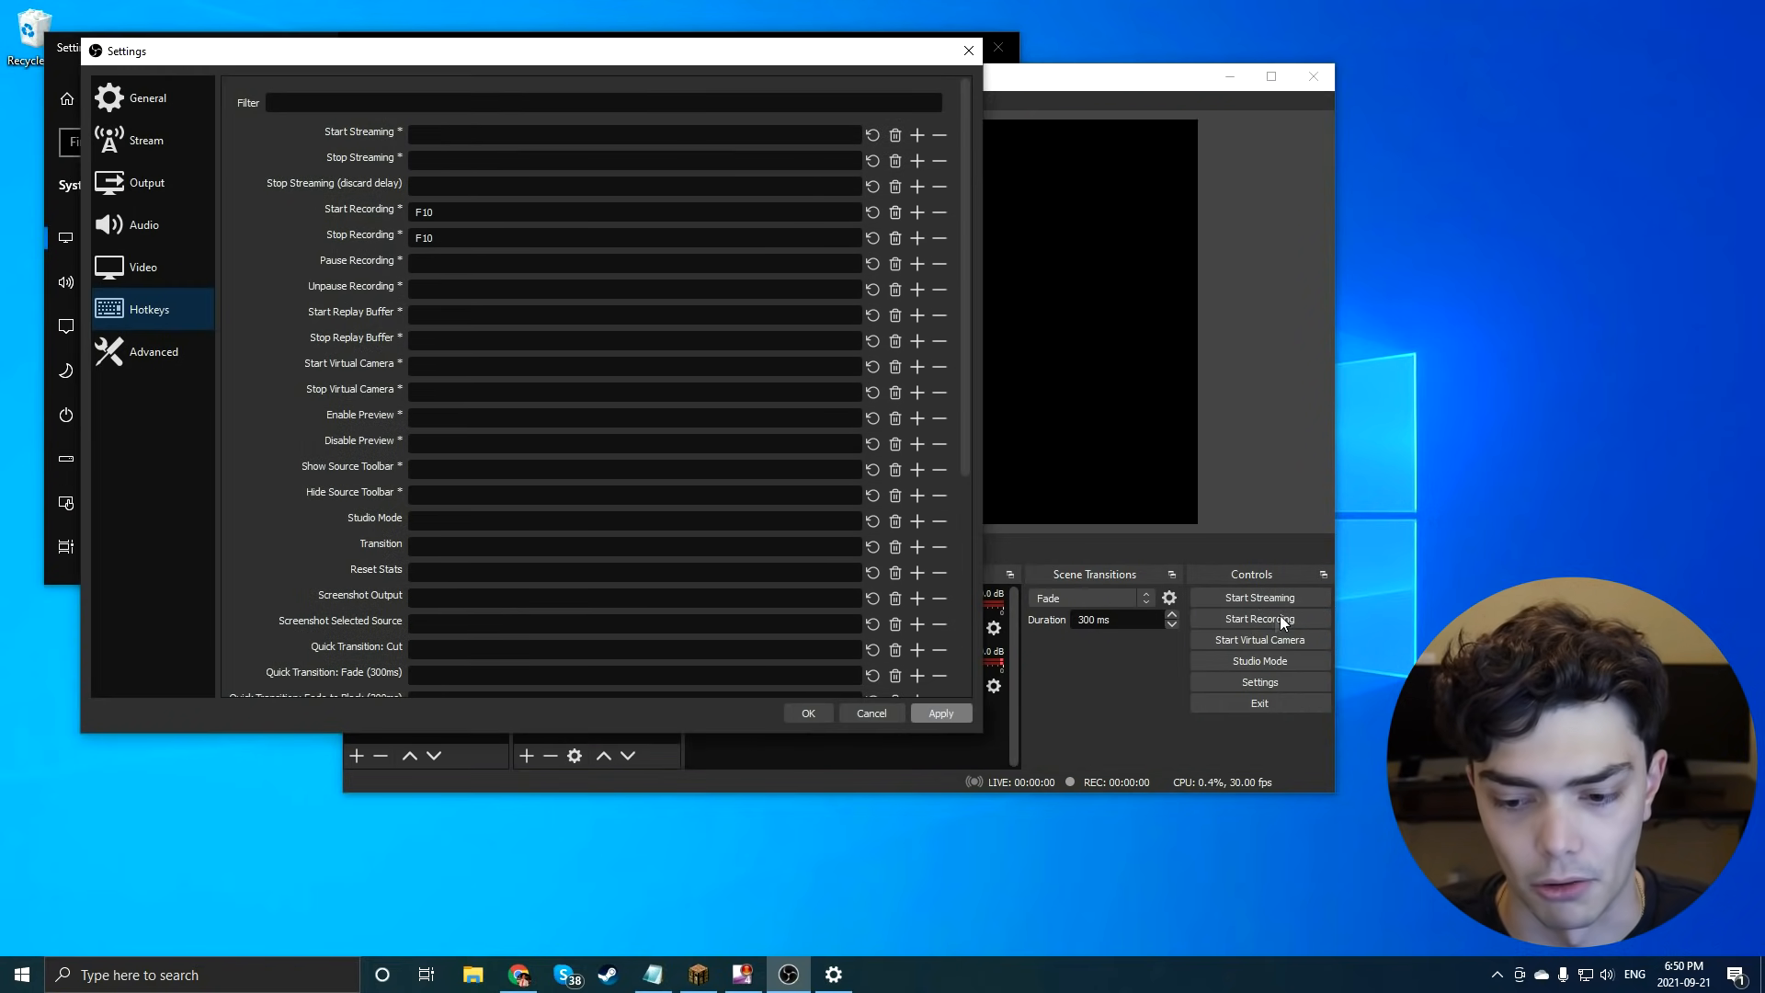
left_click_drag(652, 61, 977, 79)
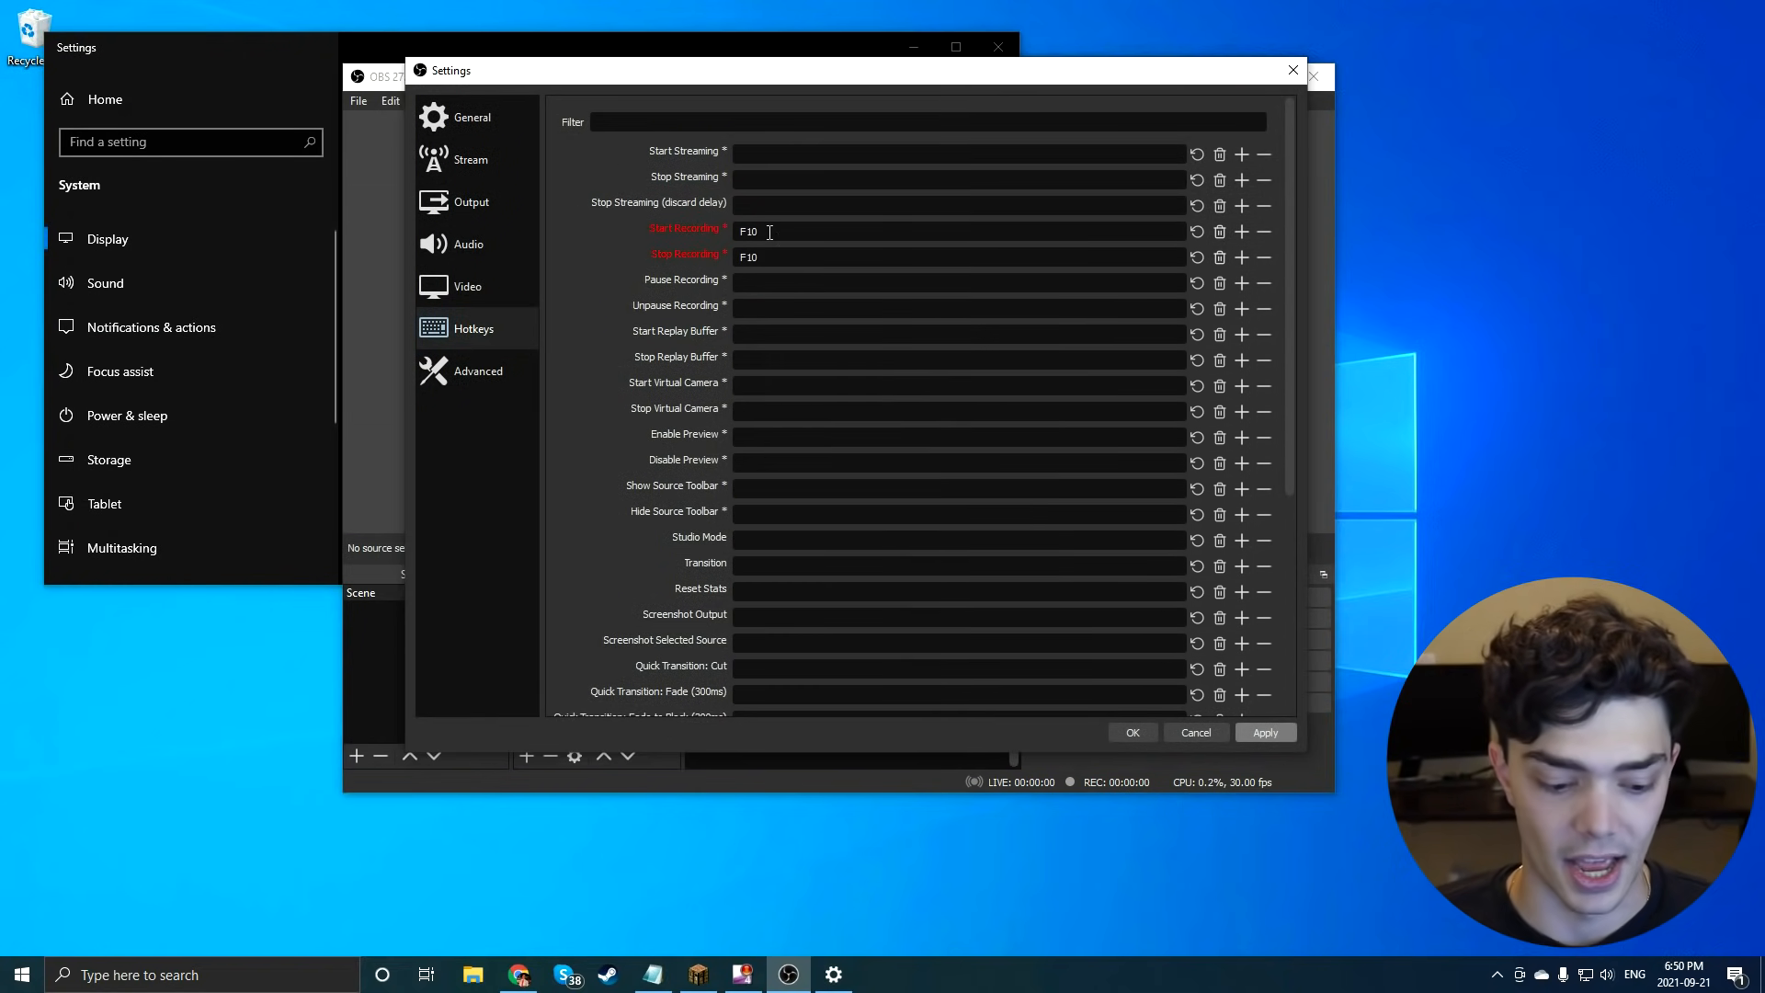
key("F1")
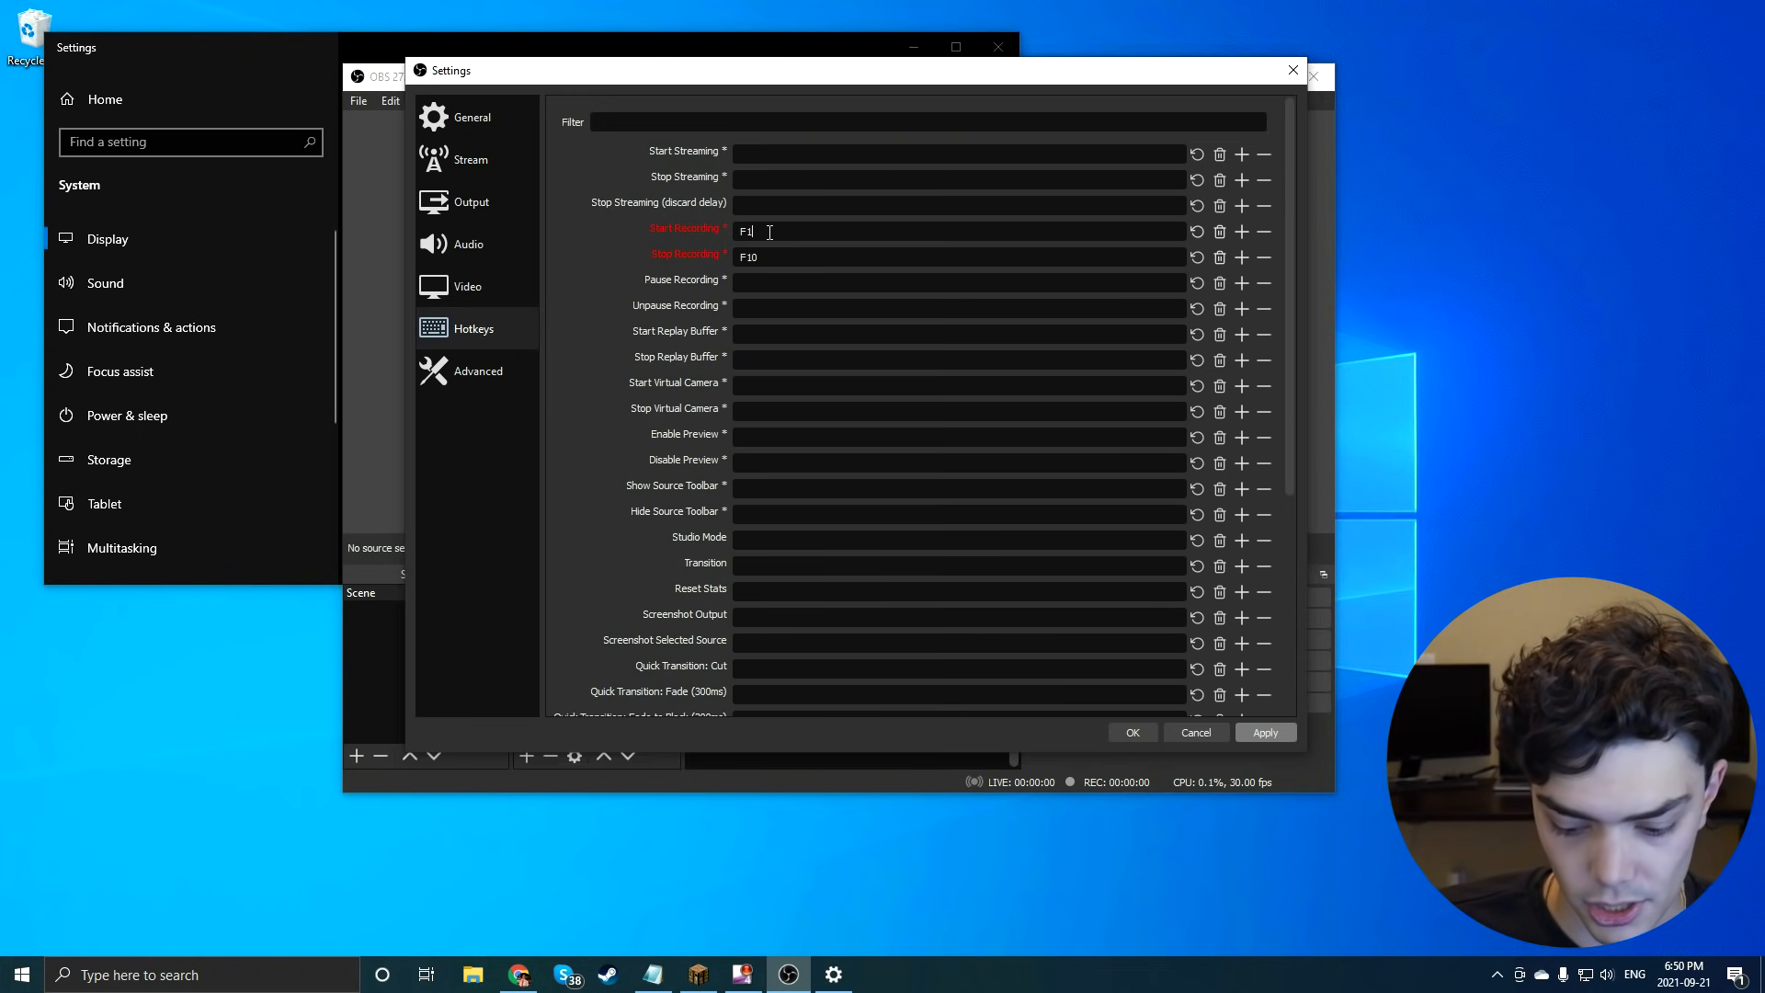
key("F5")
key("F10")
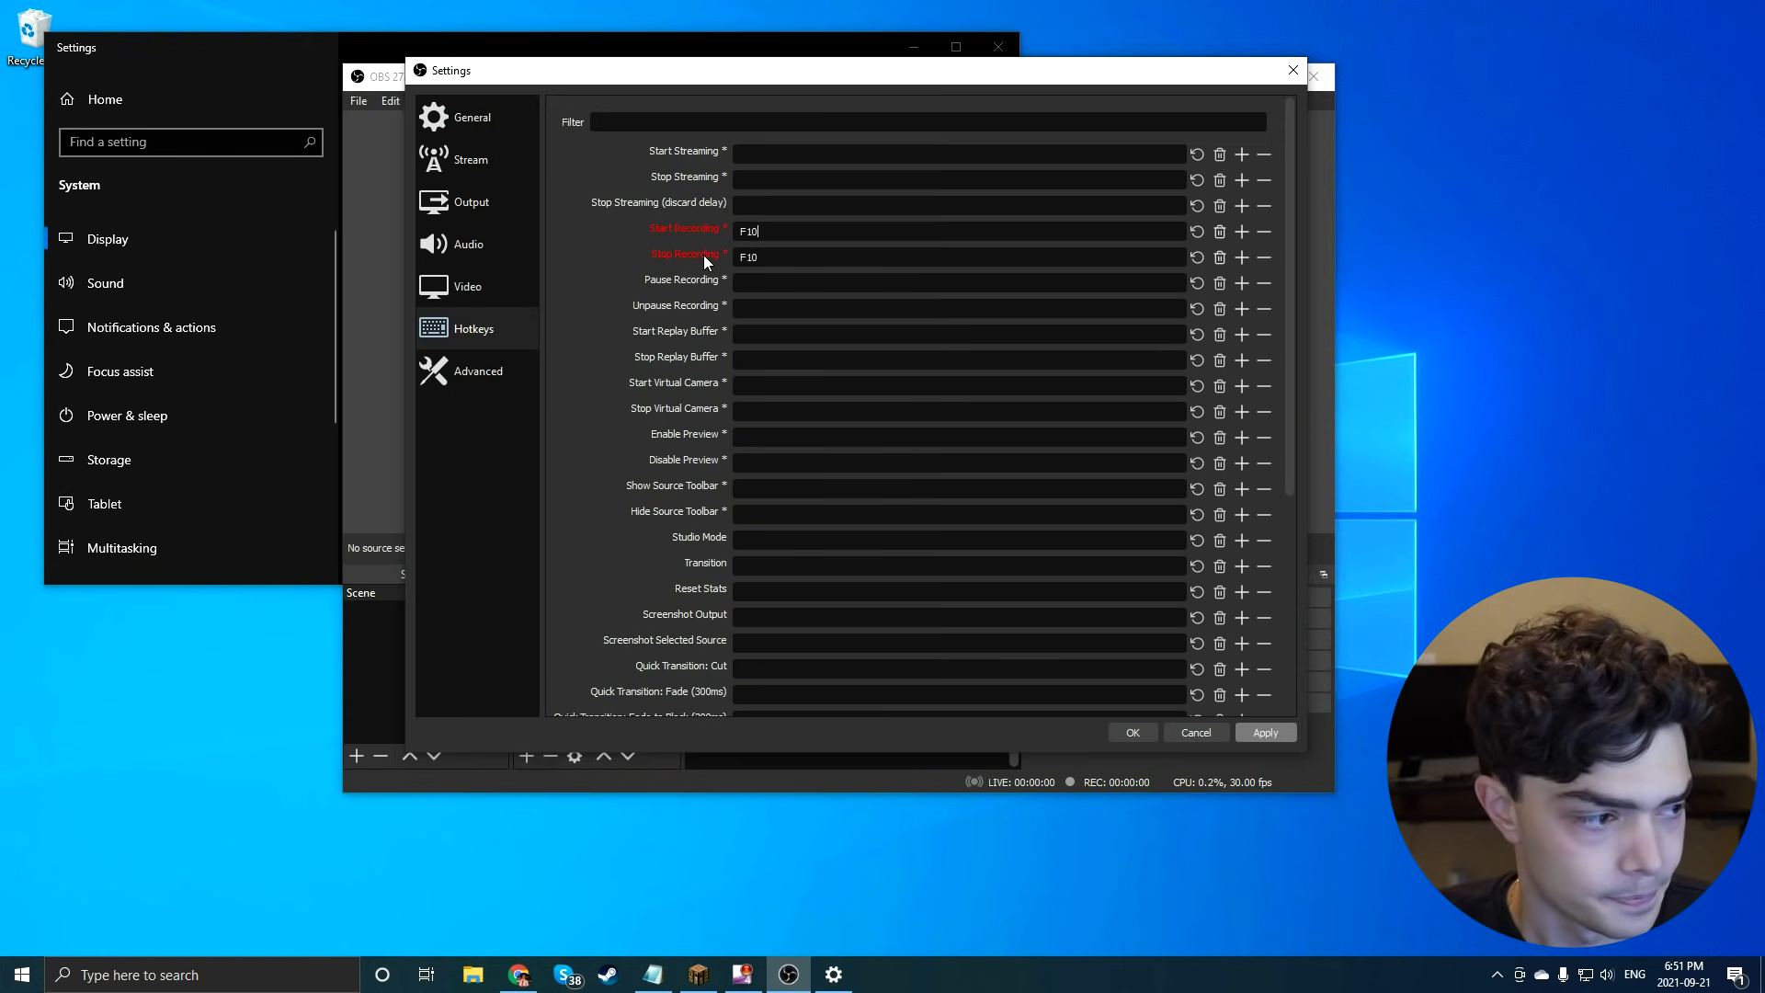
Open the advanced settings and look over the Process Priority options.
left_click(480, 375)
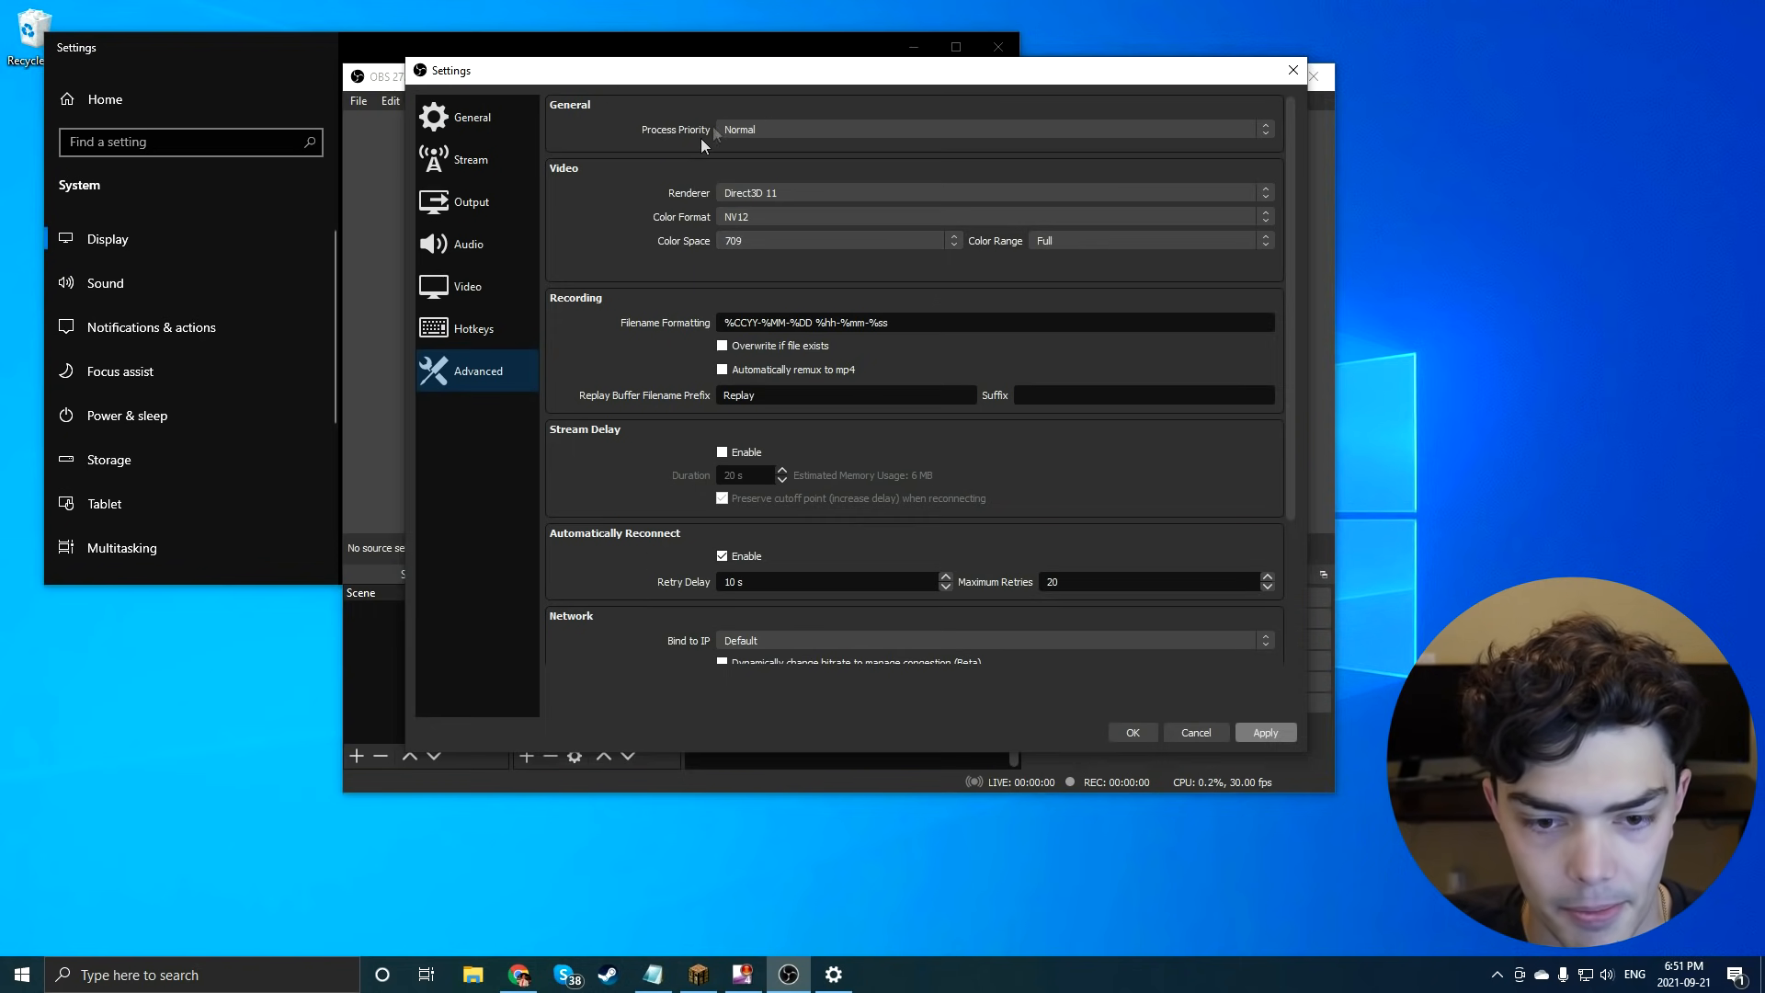
left_click(740, 130)
left_click(647, 174)
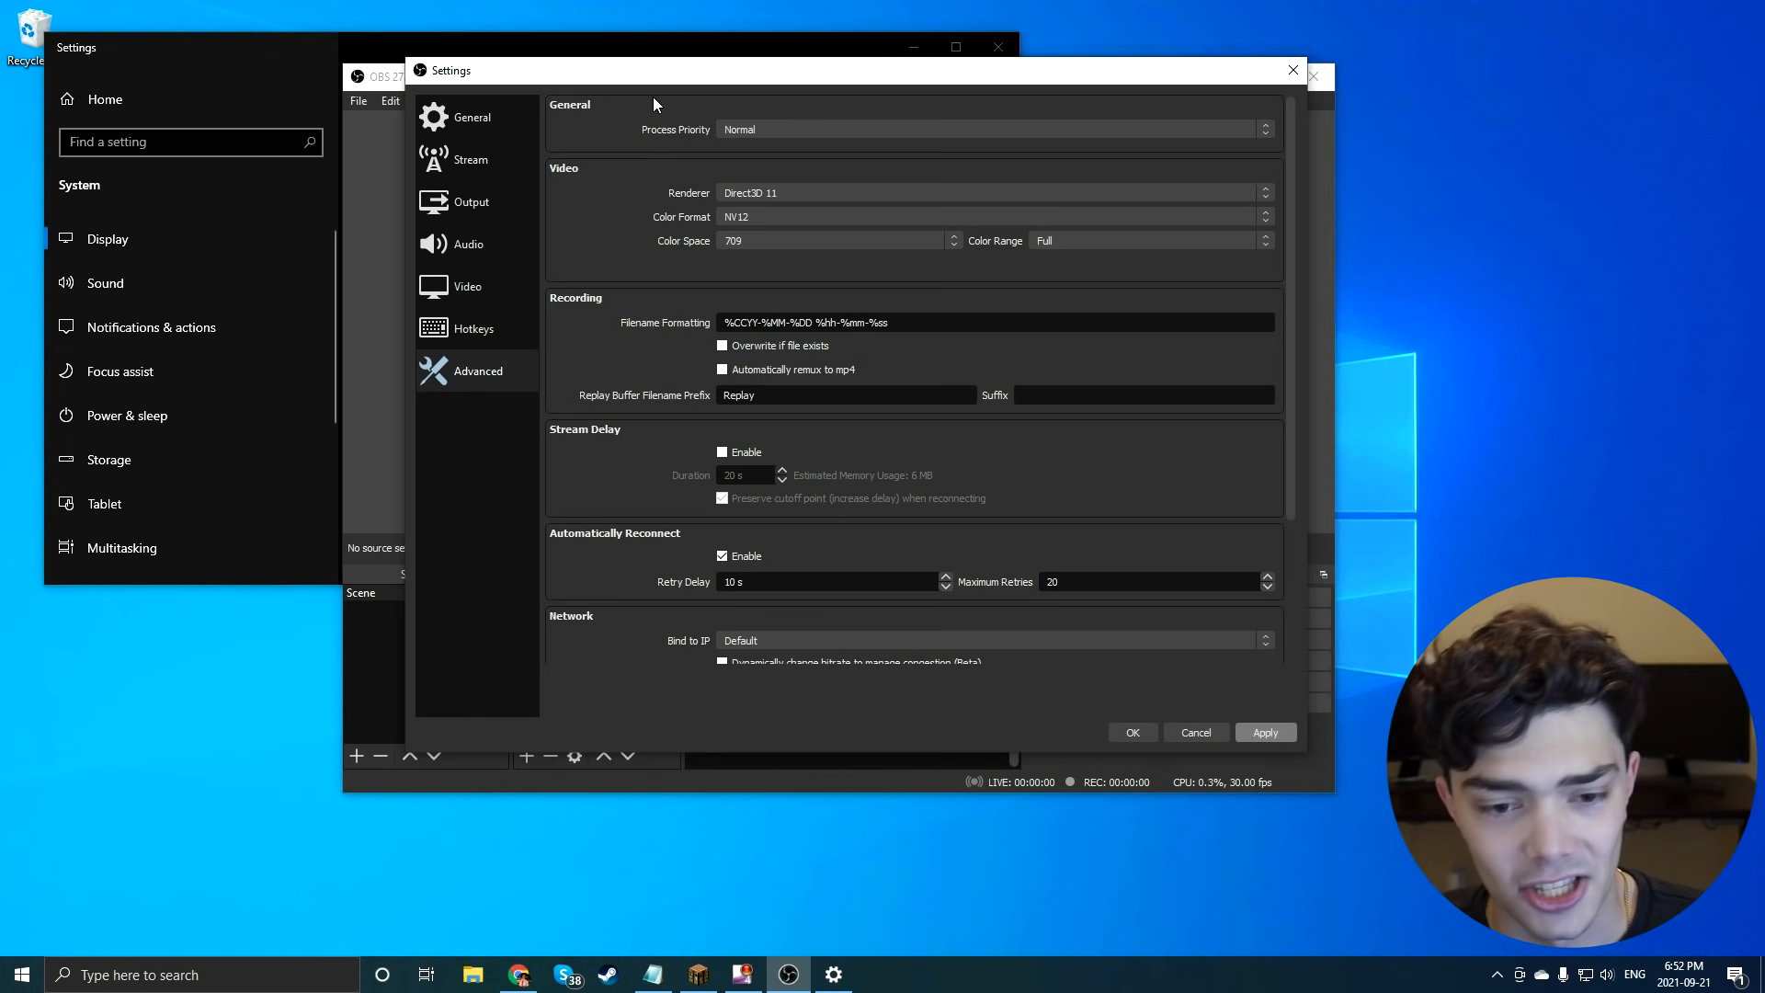
Try Above Normal and High as the process priority.
left_click(736, 131)
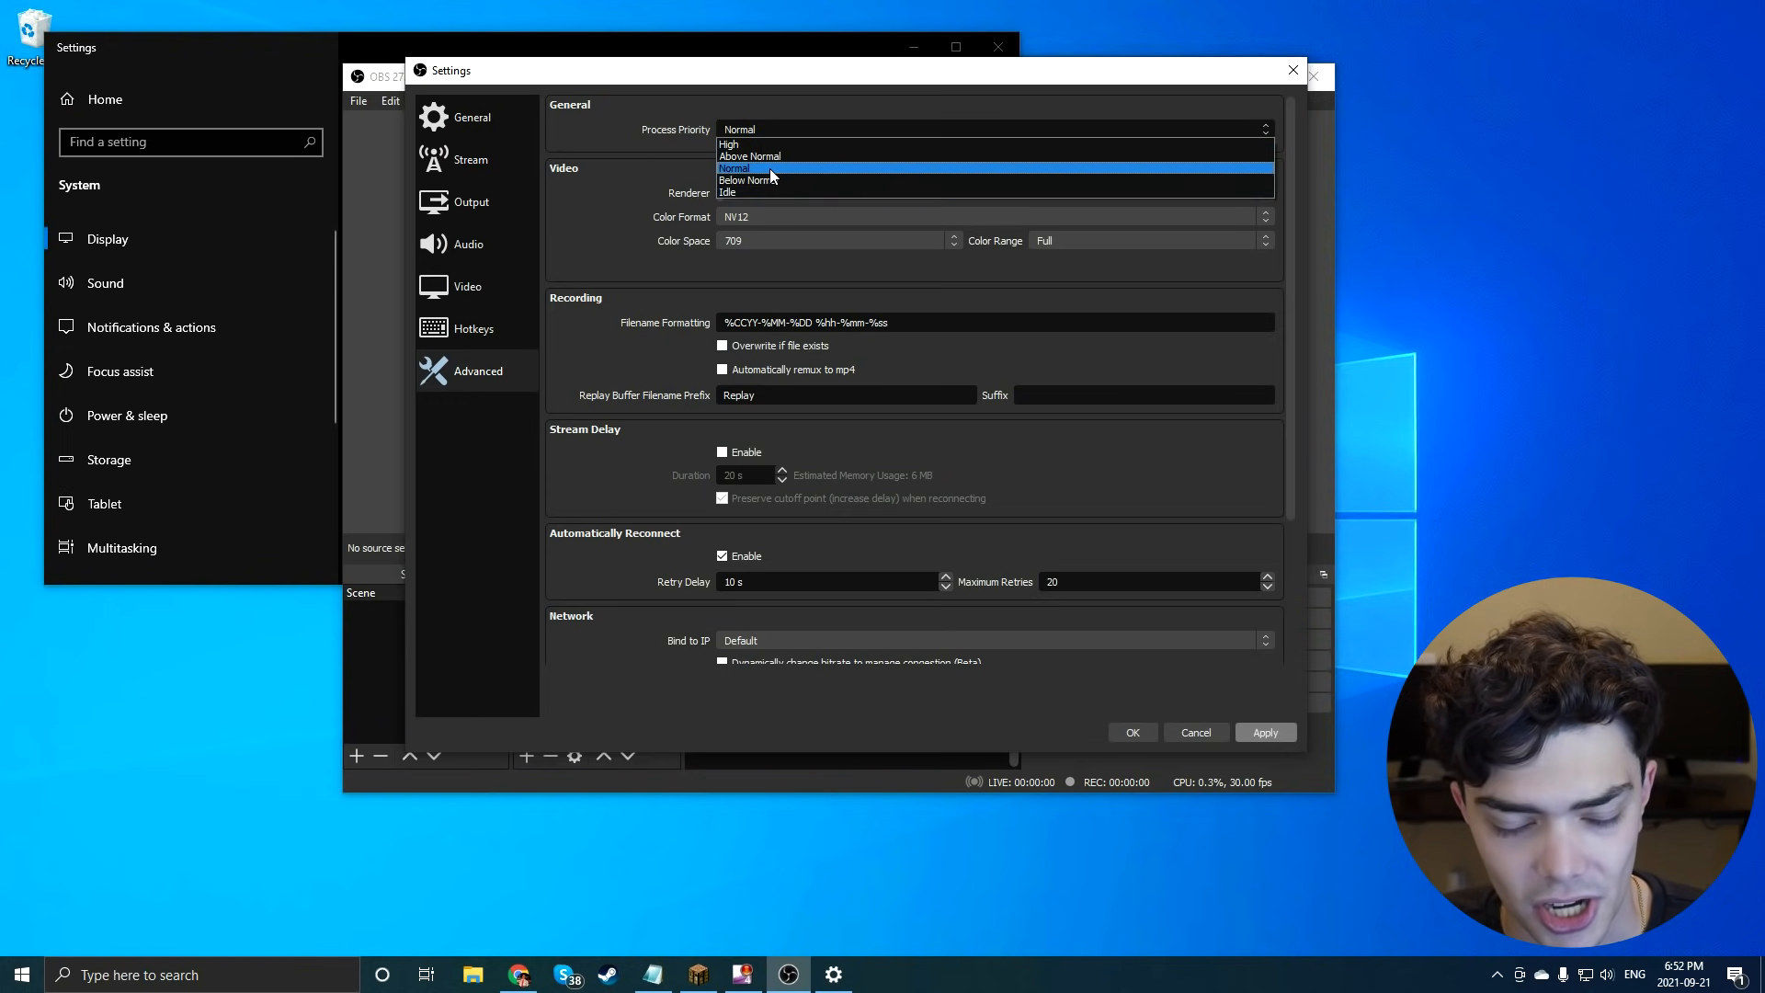
left_click(763, 157)
left_click(763, 127)
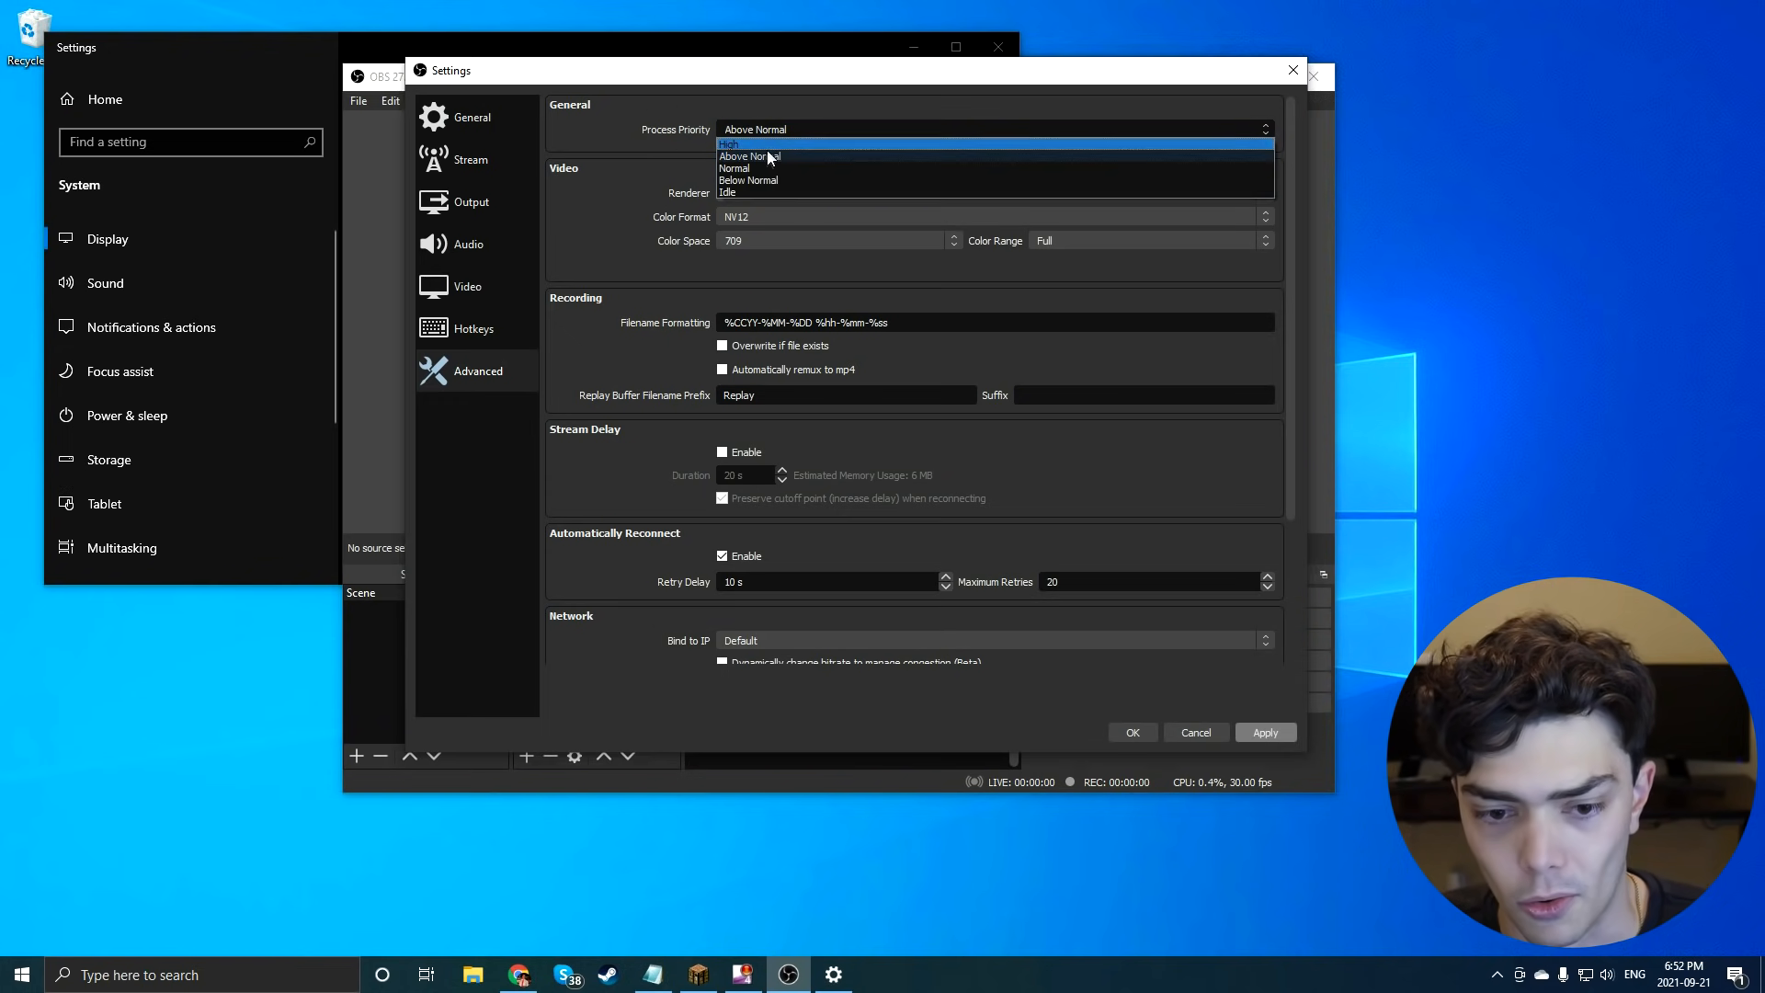
left_click(761, 146)
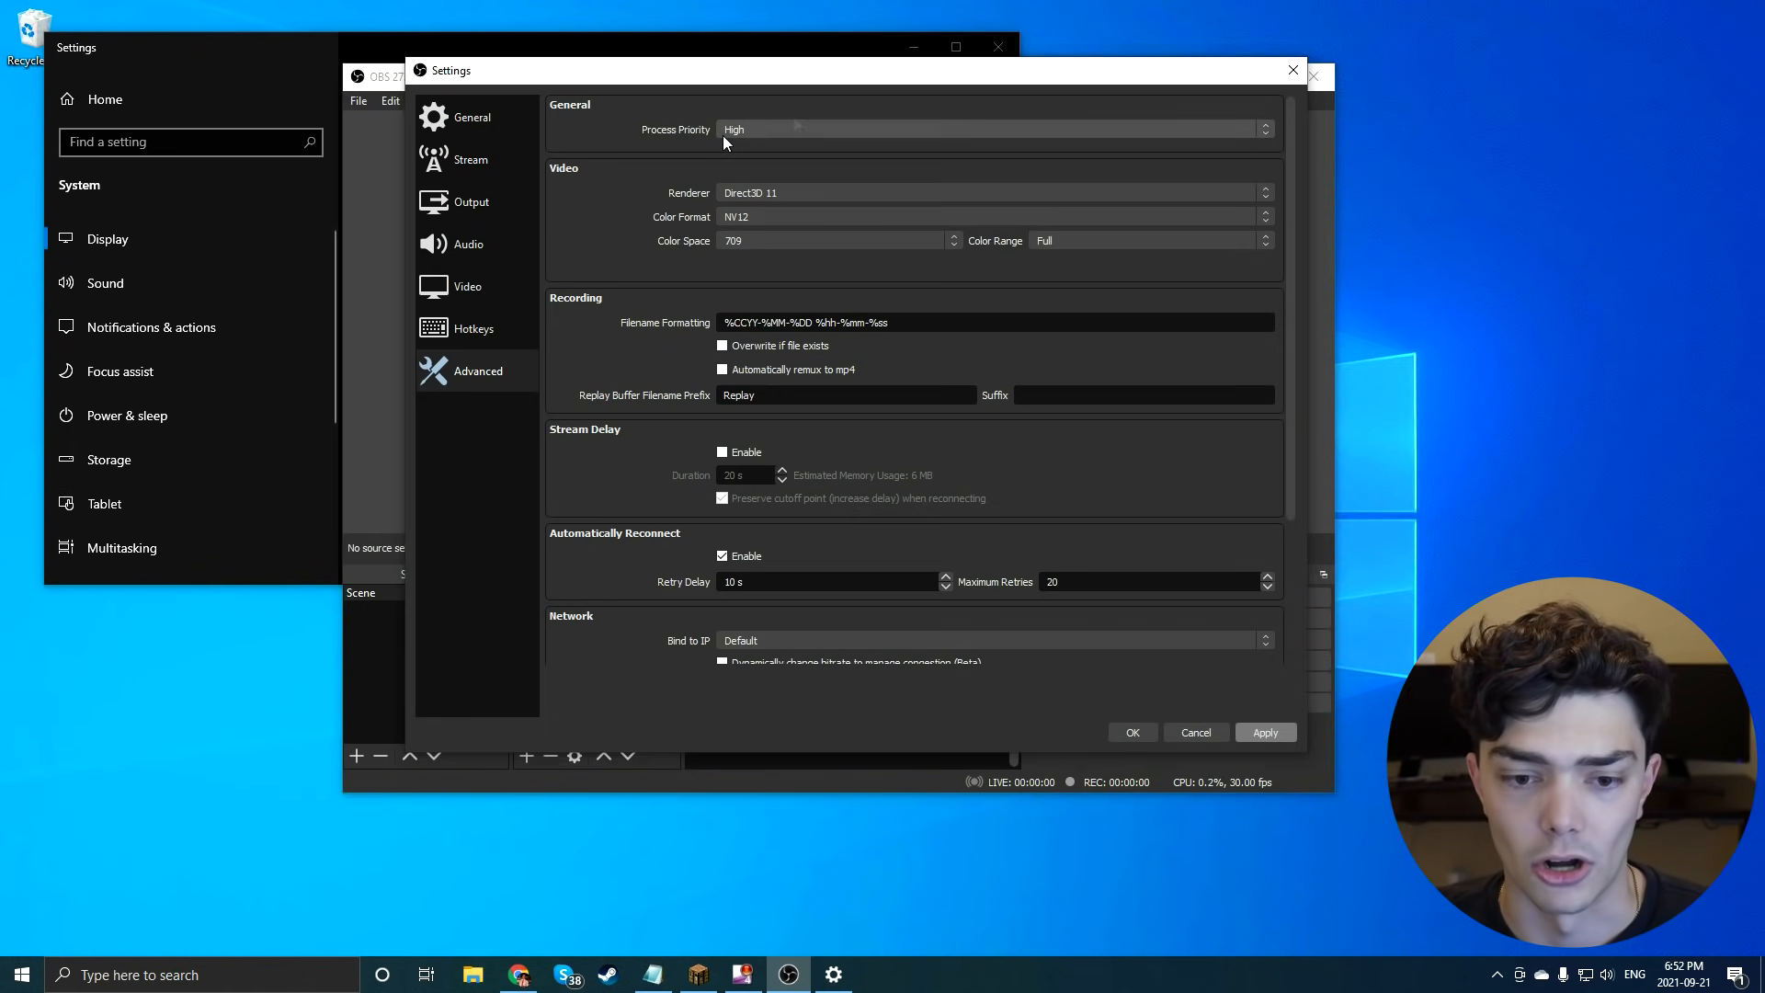
Set the Process Priority to Normal and the Color Range to Full, and save the OBS settings.
left_click(824, 131)
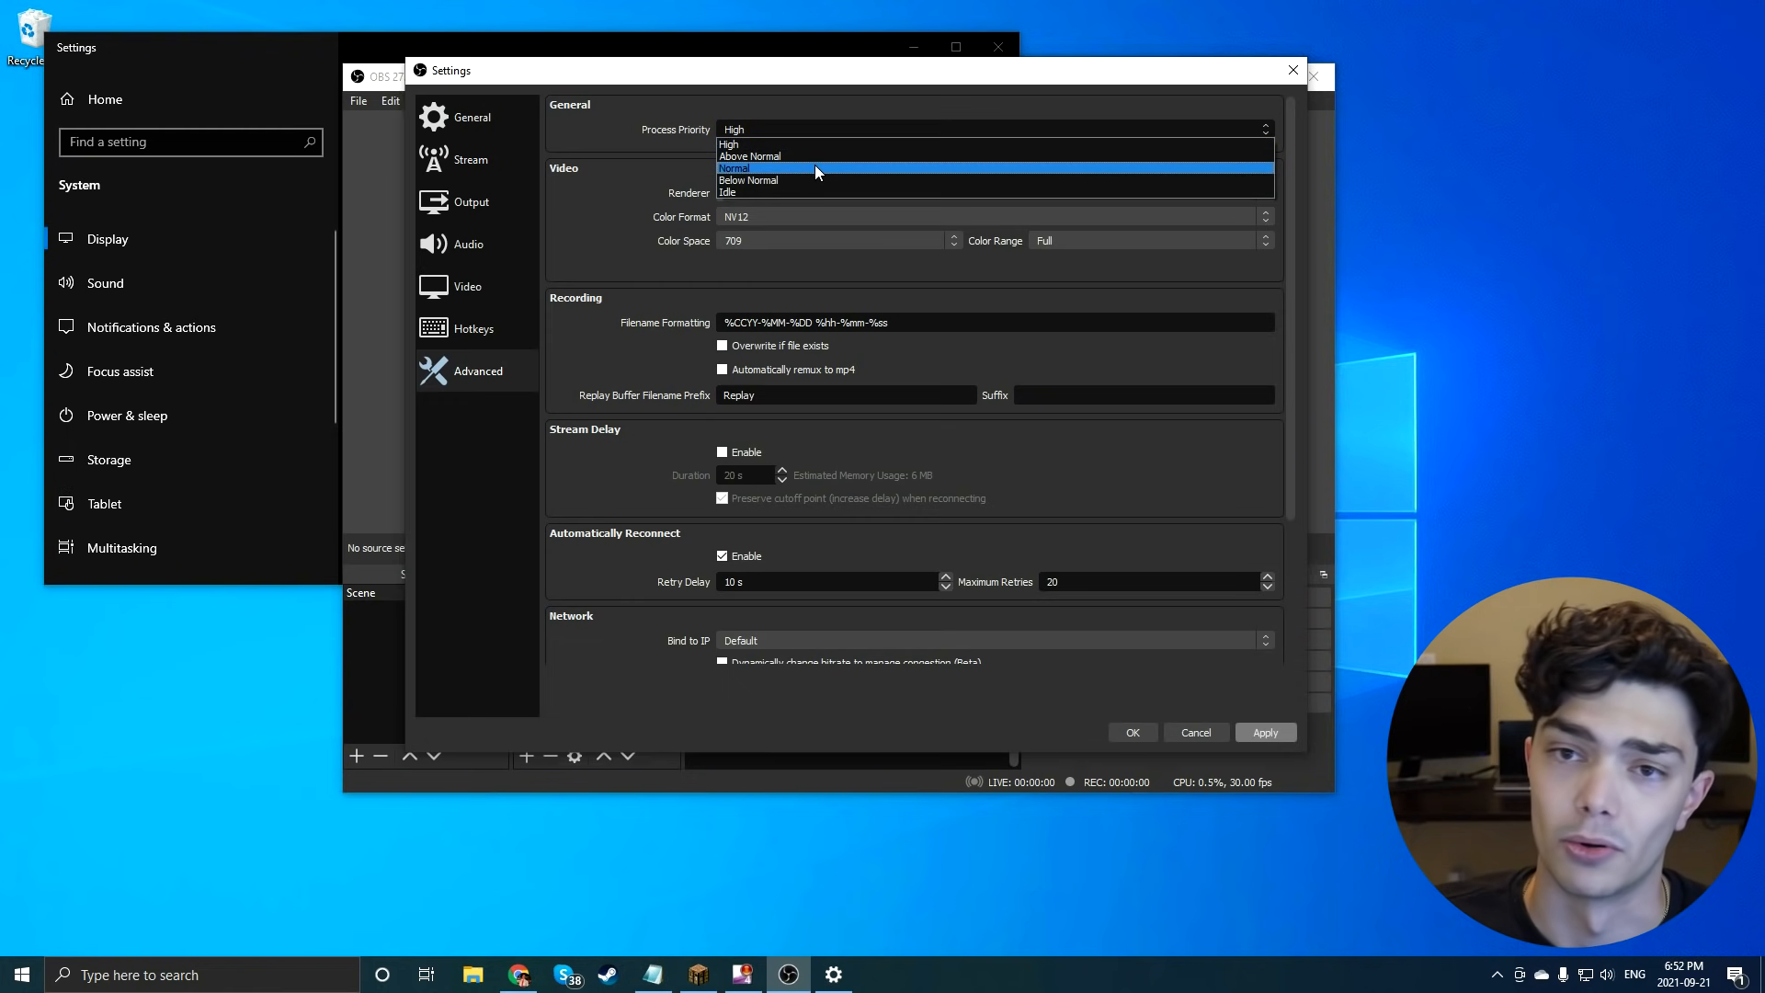
left_click(805, 170)
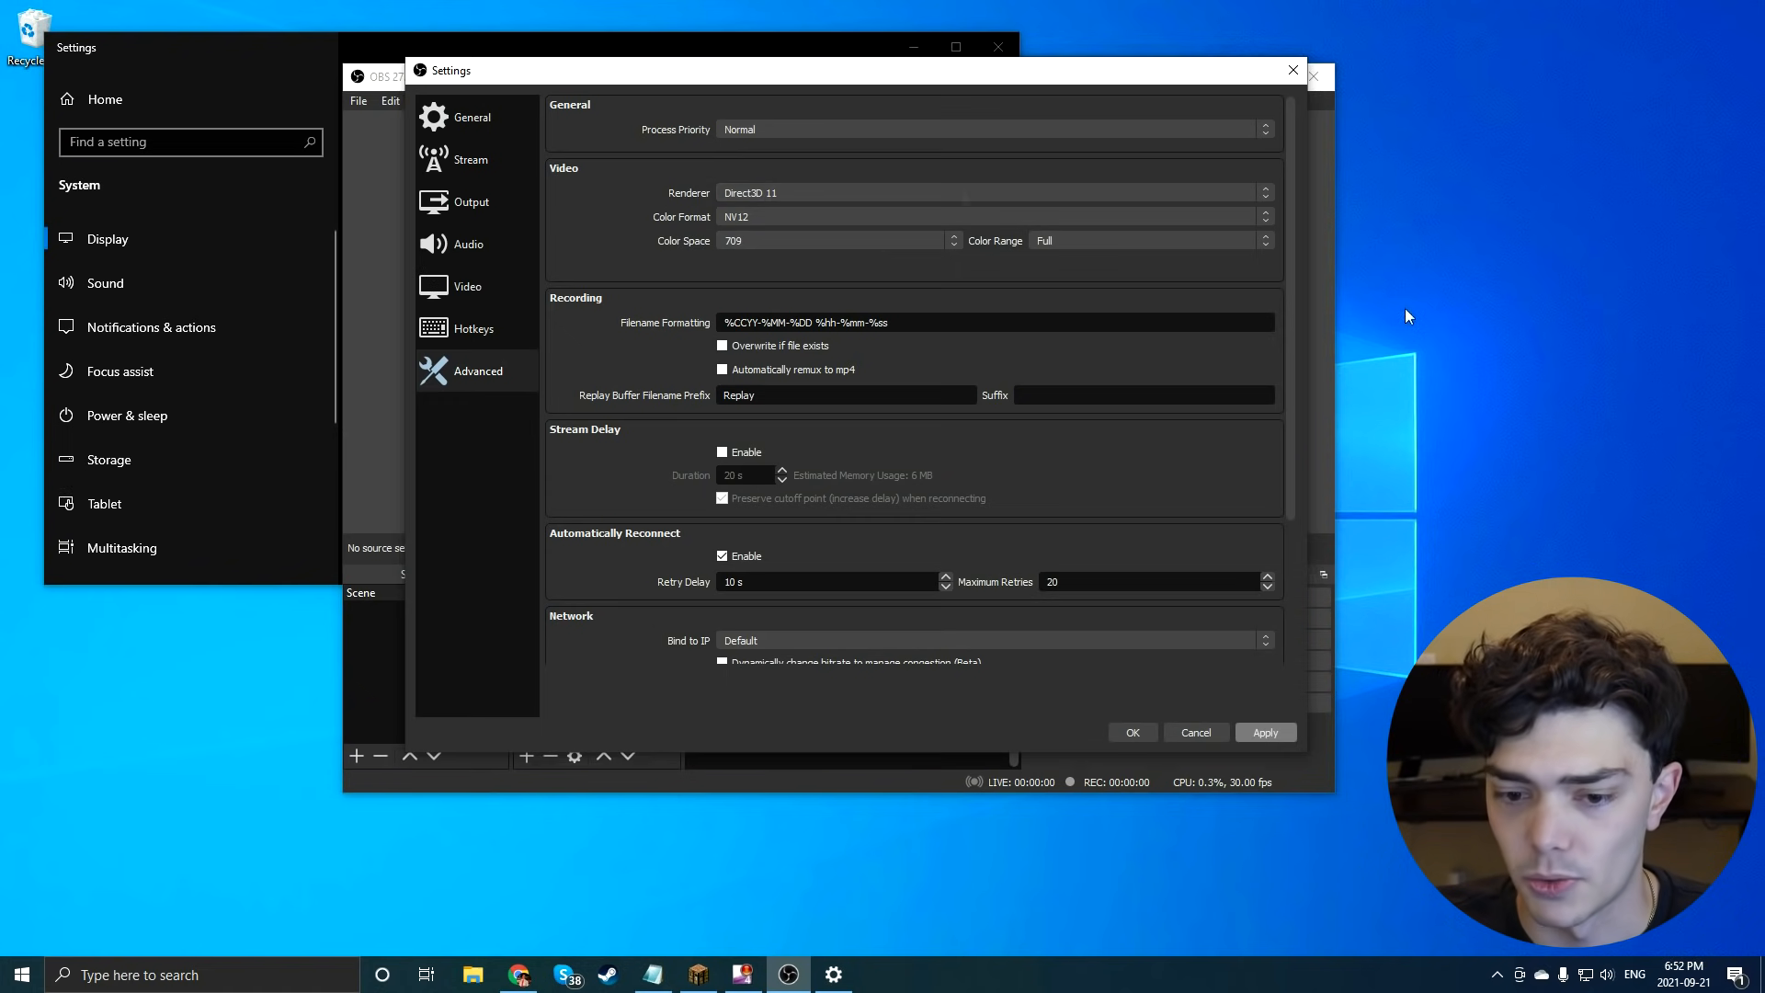
left_click(1063, 241)
left_click(1069, 266)
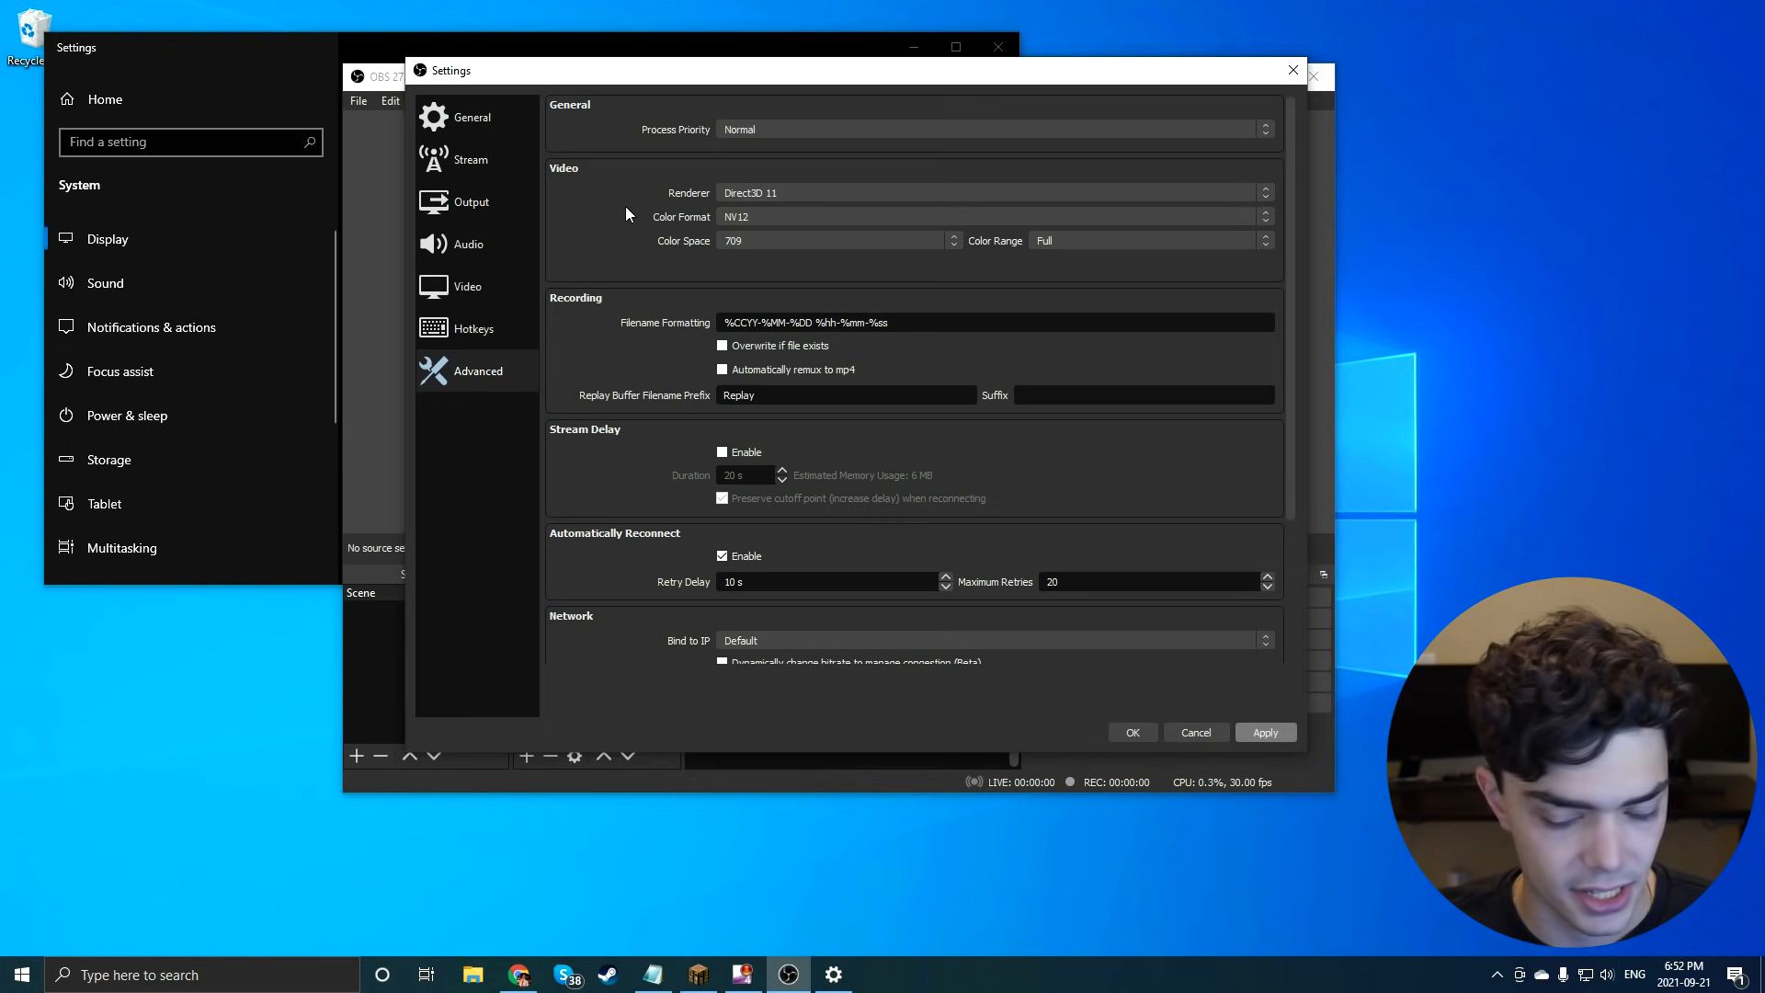
left_click(1131, 731)
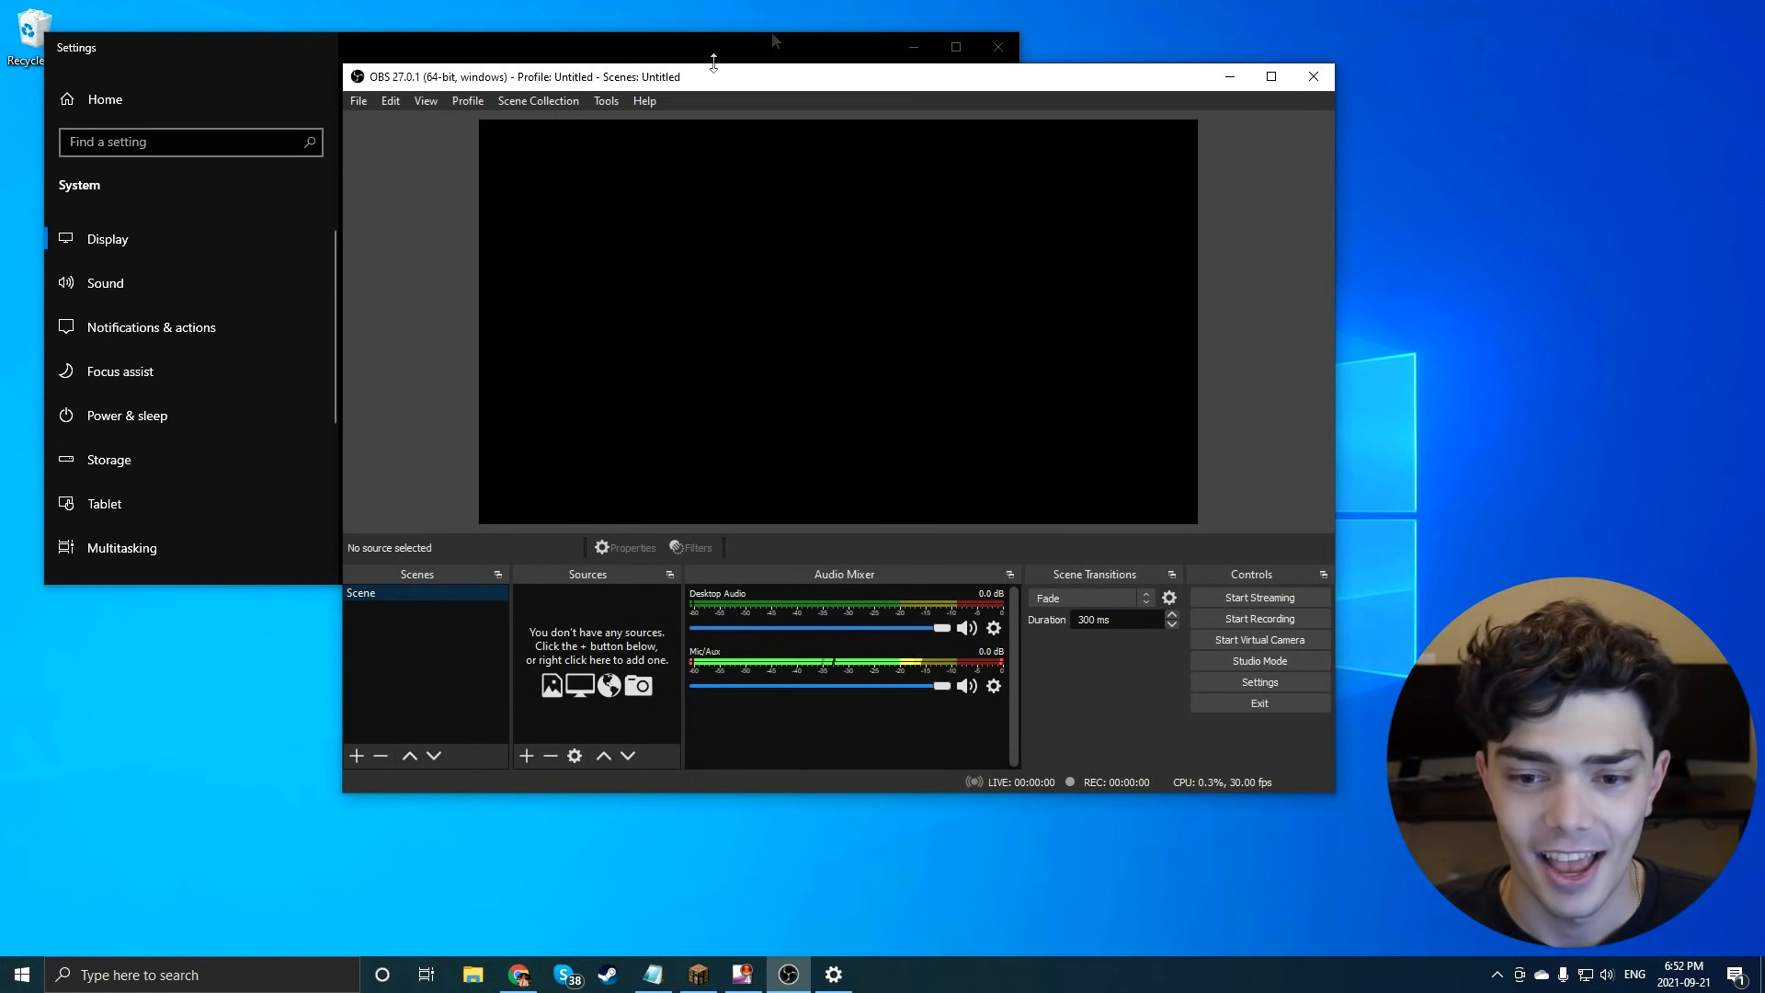
Close the Windows Settings window and arrange the Minecraft window beside the OBS Studio window.
left_click(989, 36)
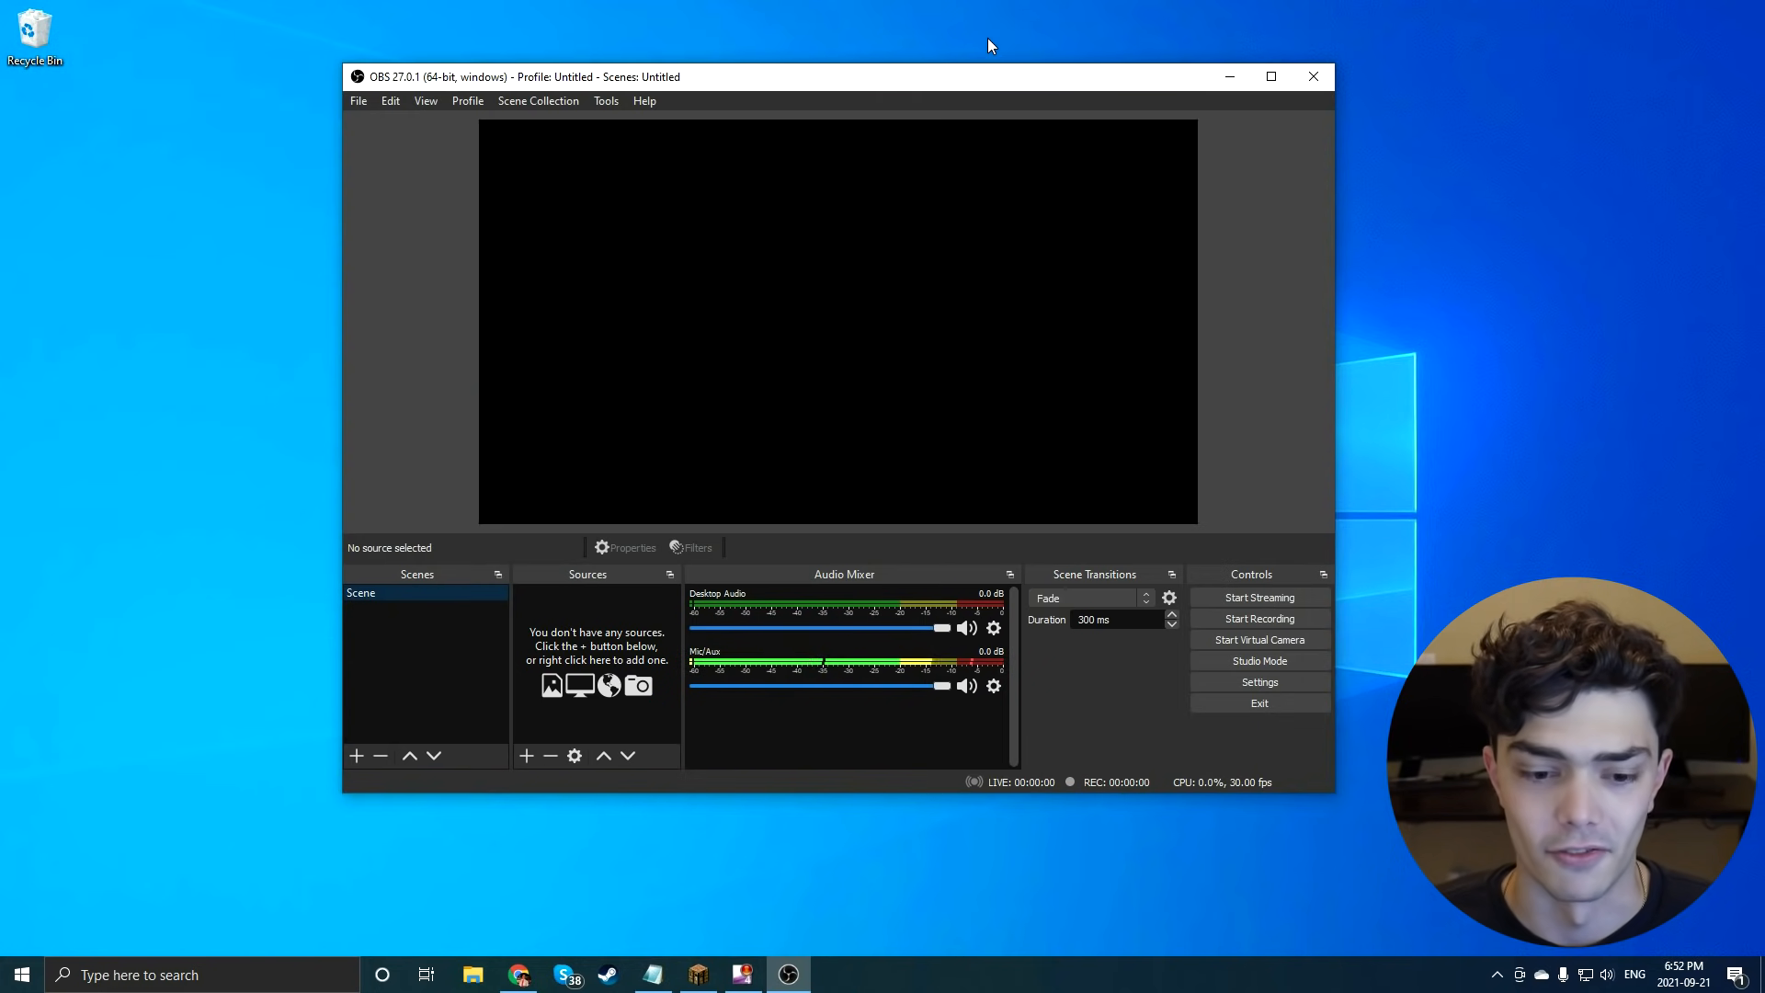
left_click(700, 973)
left_click_drag(864, 271, 1327, 184)
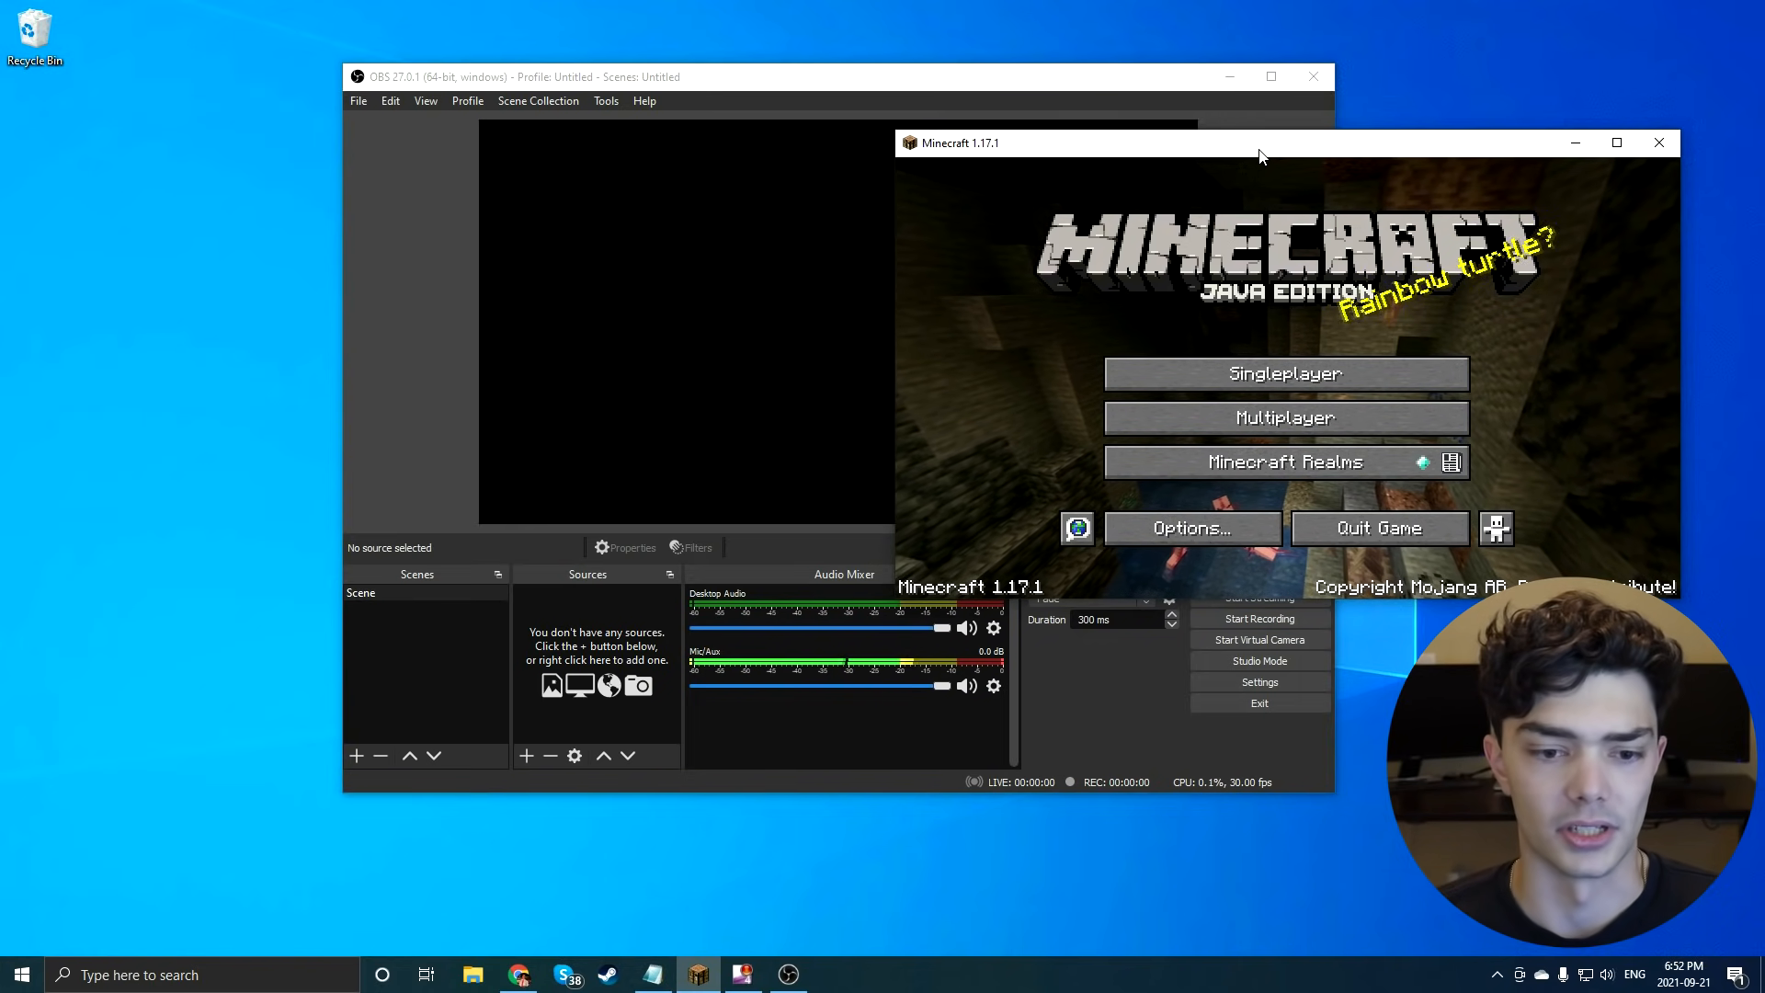
left_click_drag(823, 73, 607, 46)
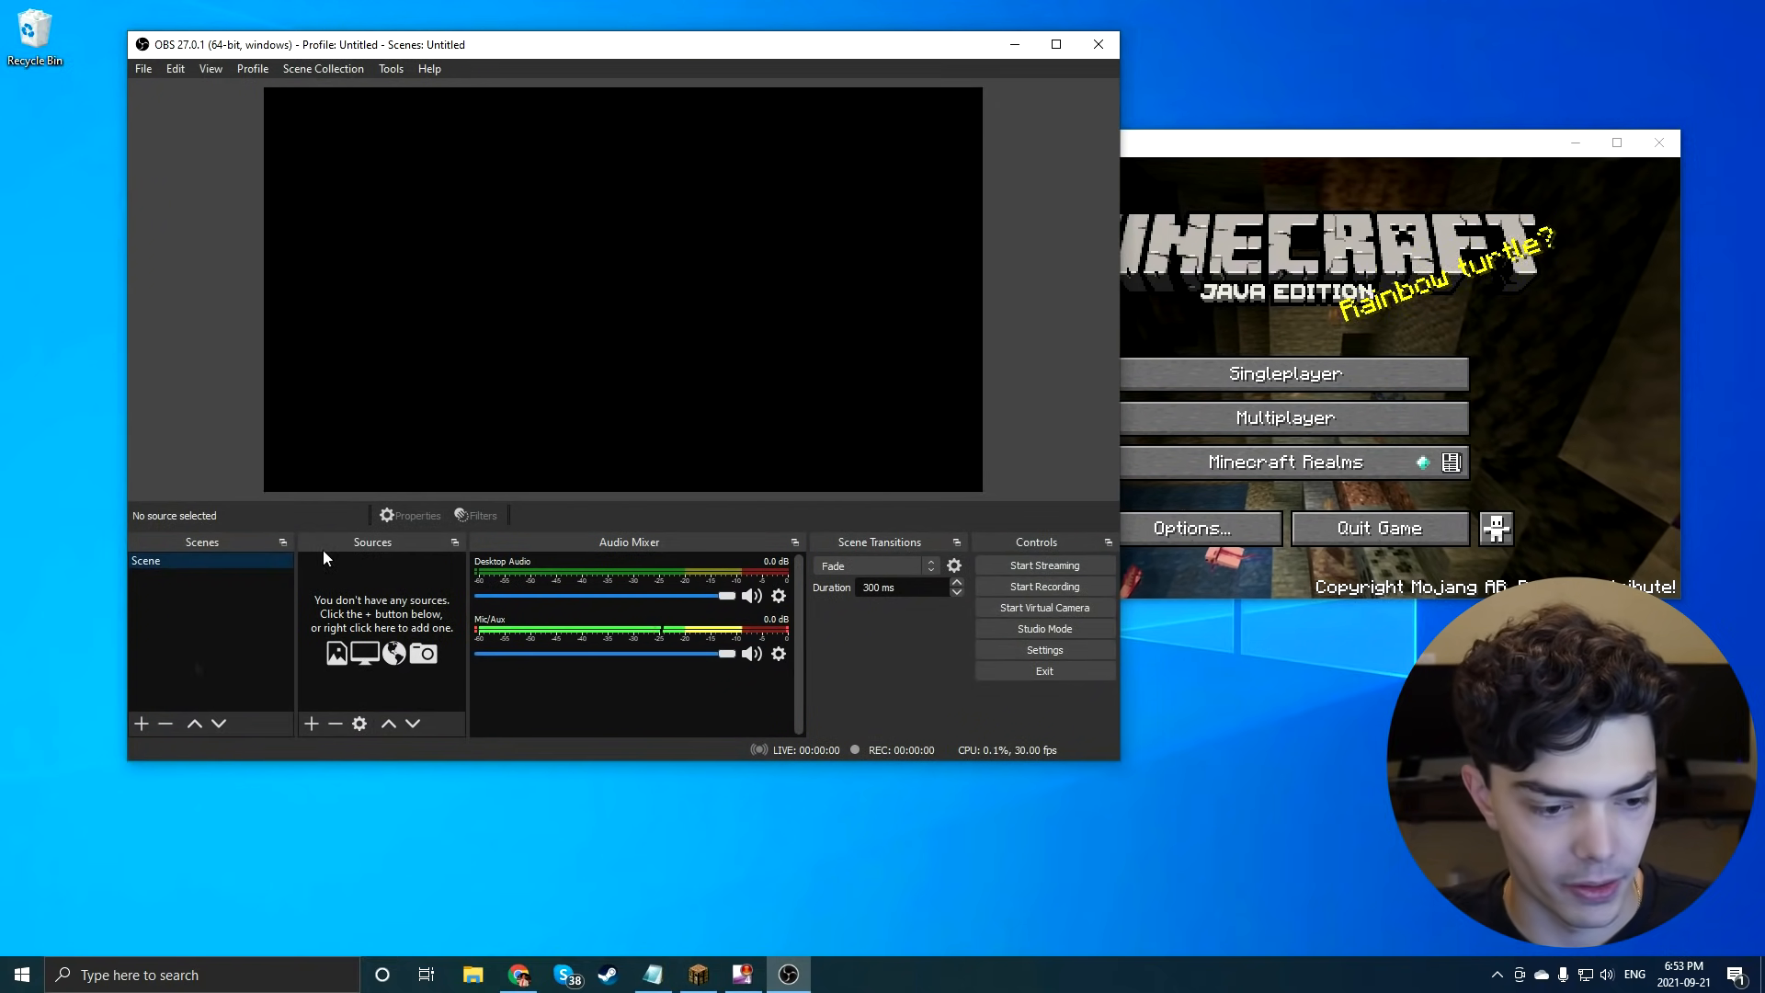
Add a new scene named Demo scene.
left_click(141, 725)
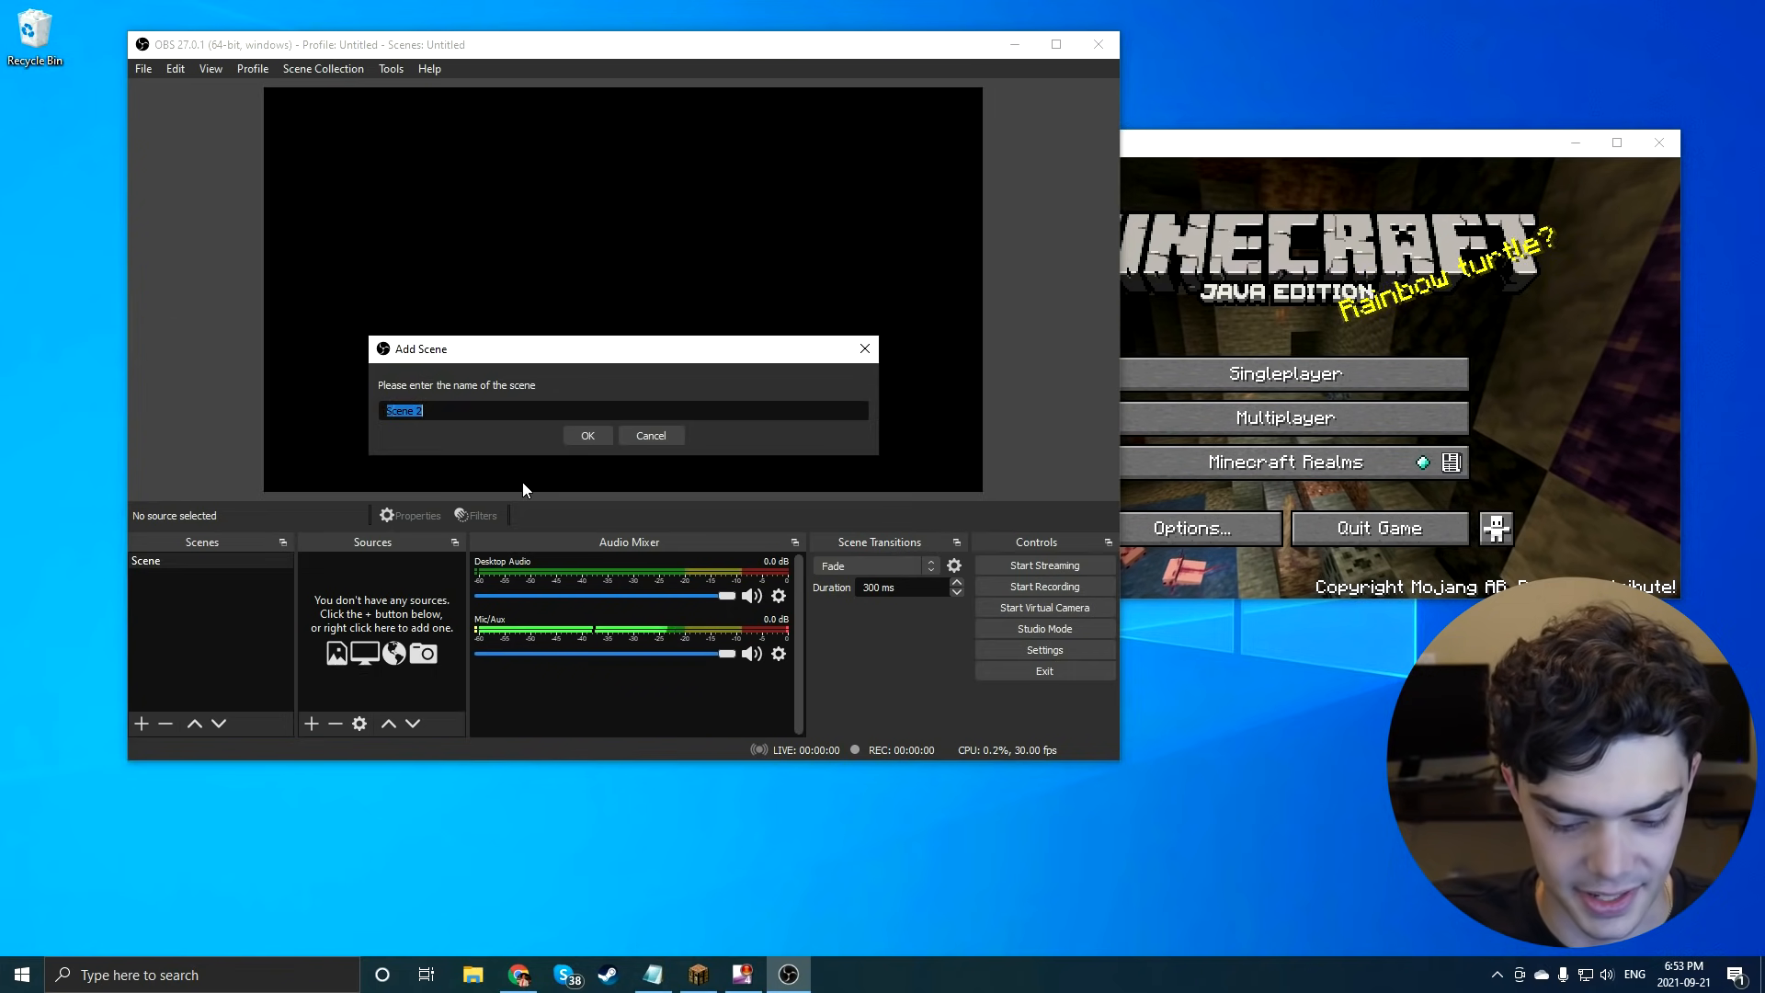
type("Demo scene")
key("Return")
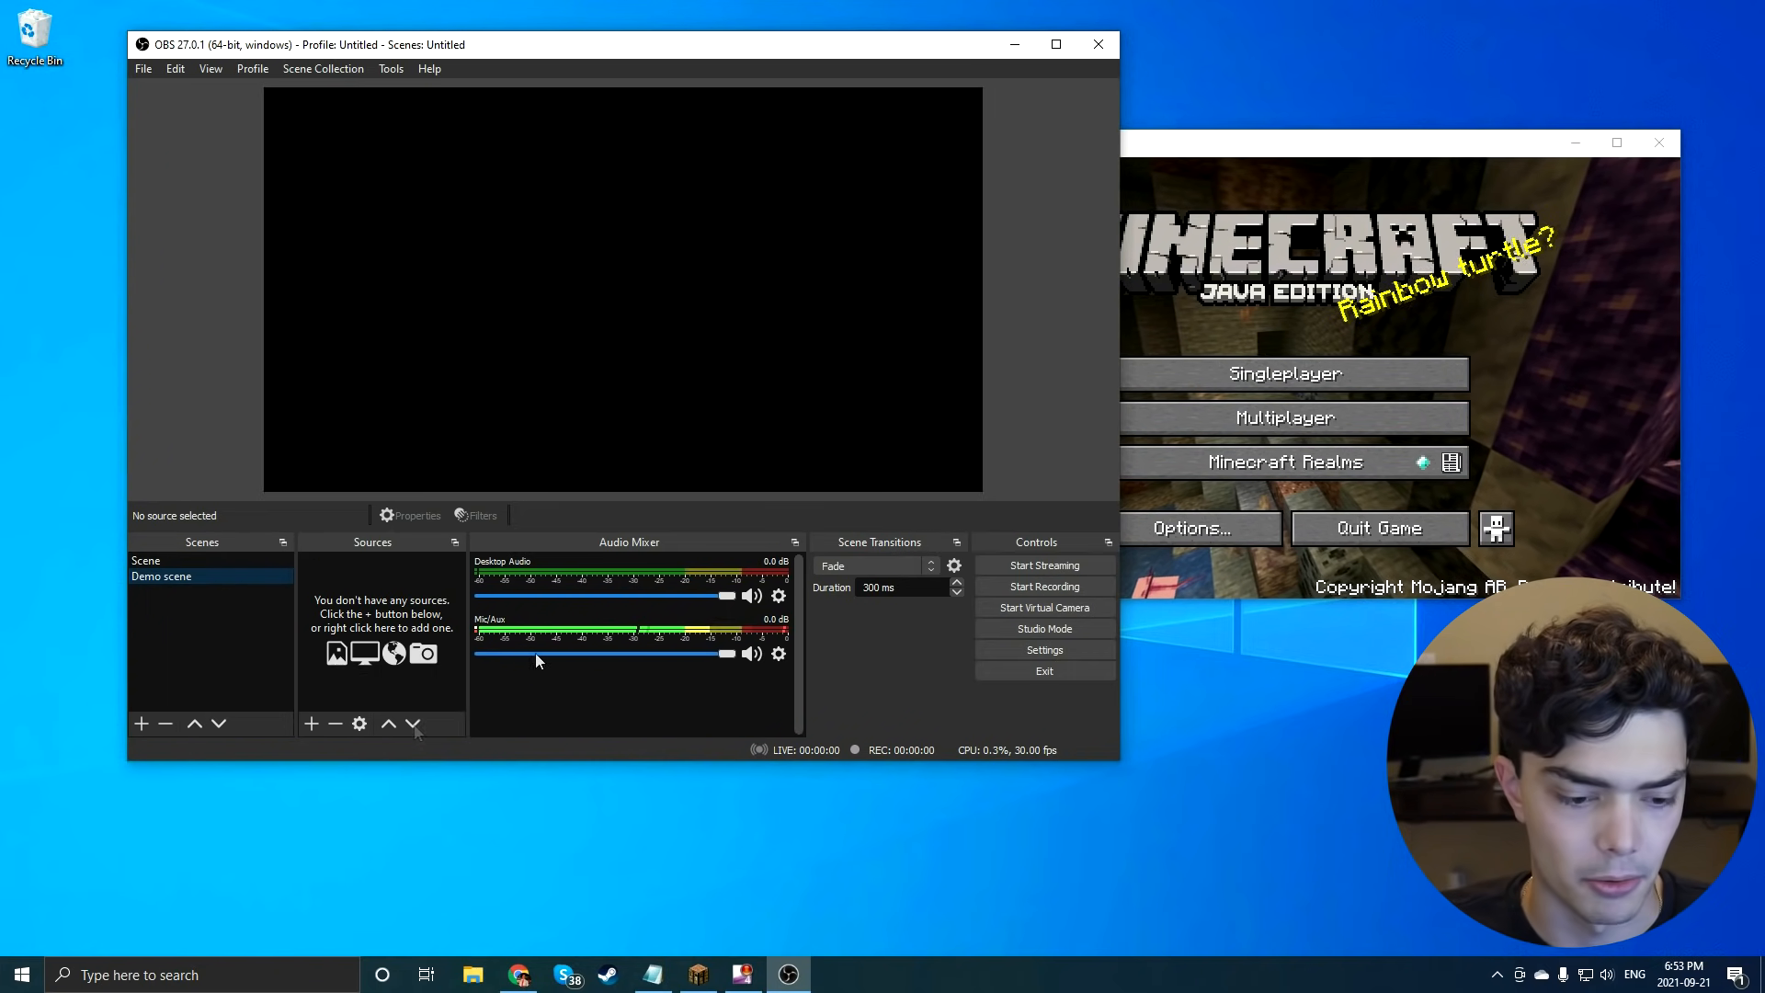
Add a Game Capture source that captures the specific window [javaw.exe]: Minecraft 1.17.1.
left_click(311, 724)
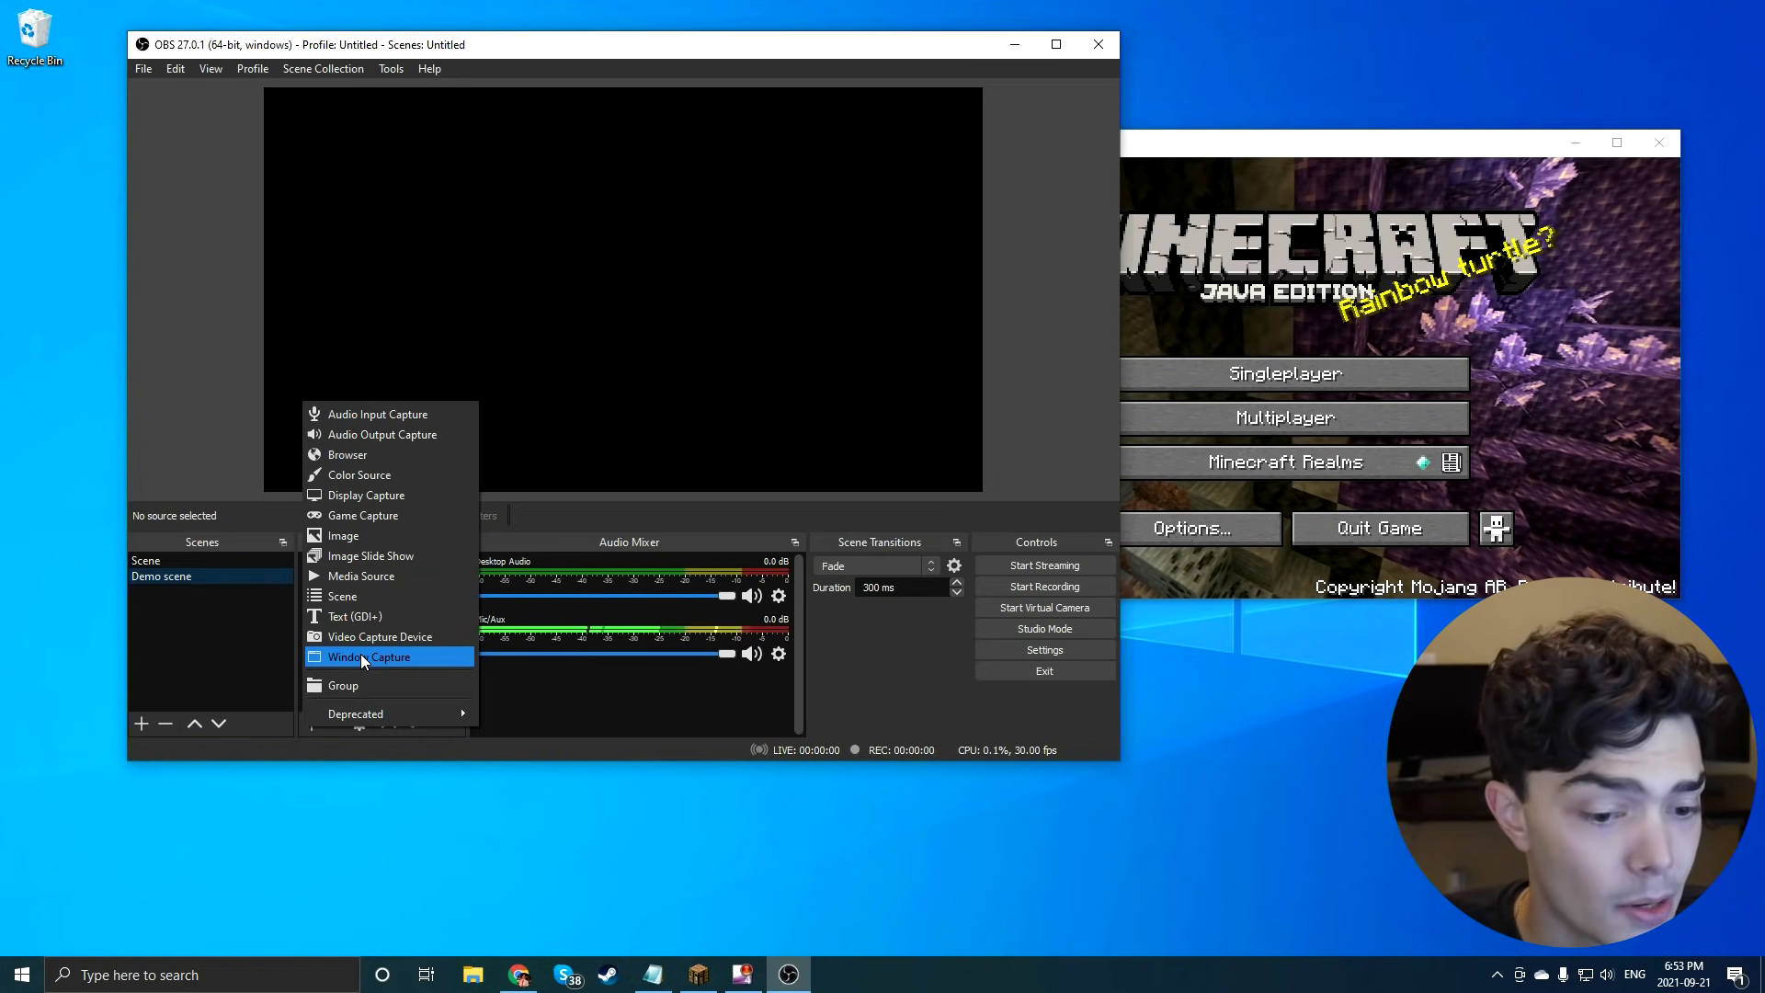
left_click(401, 515)
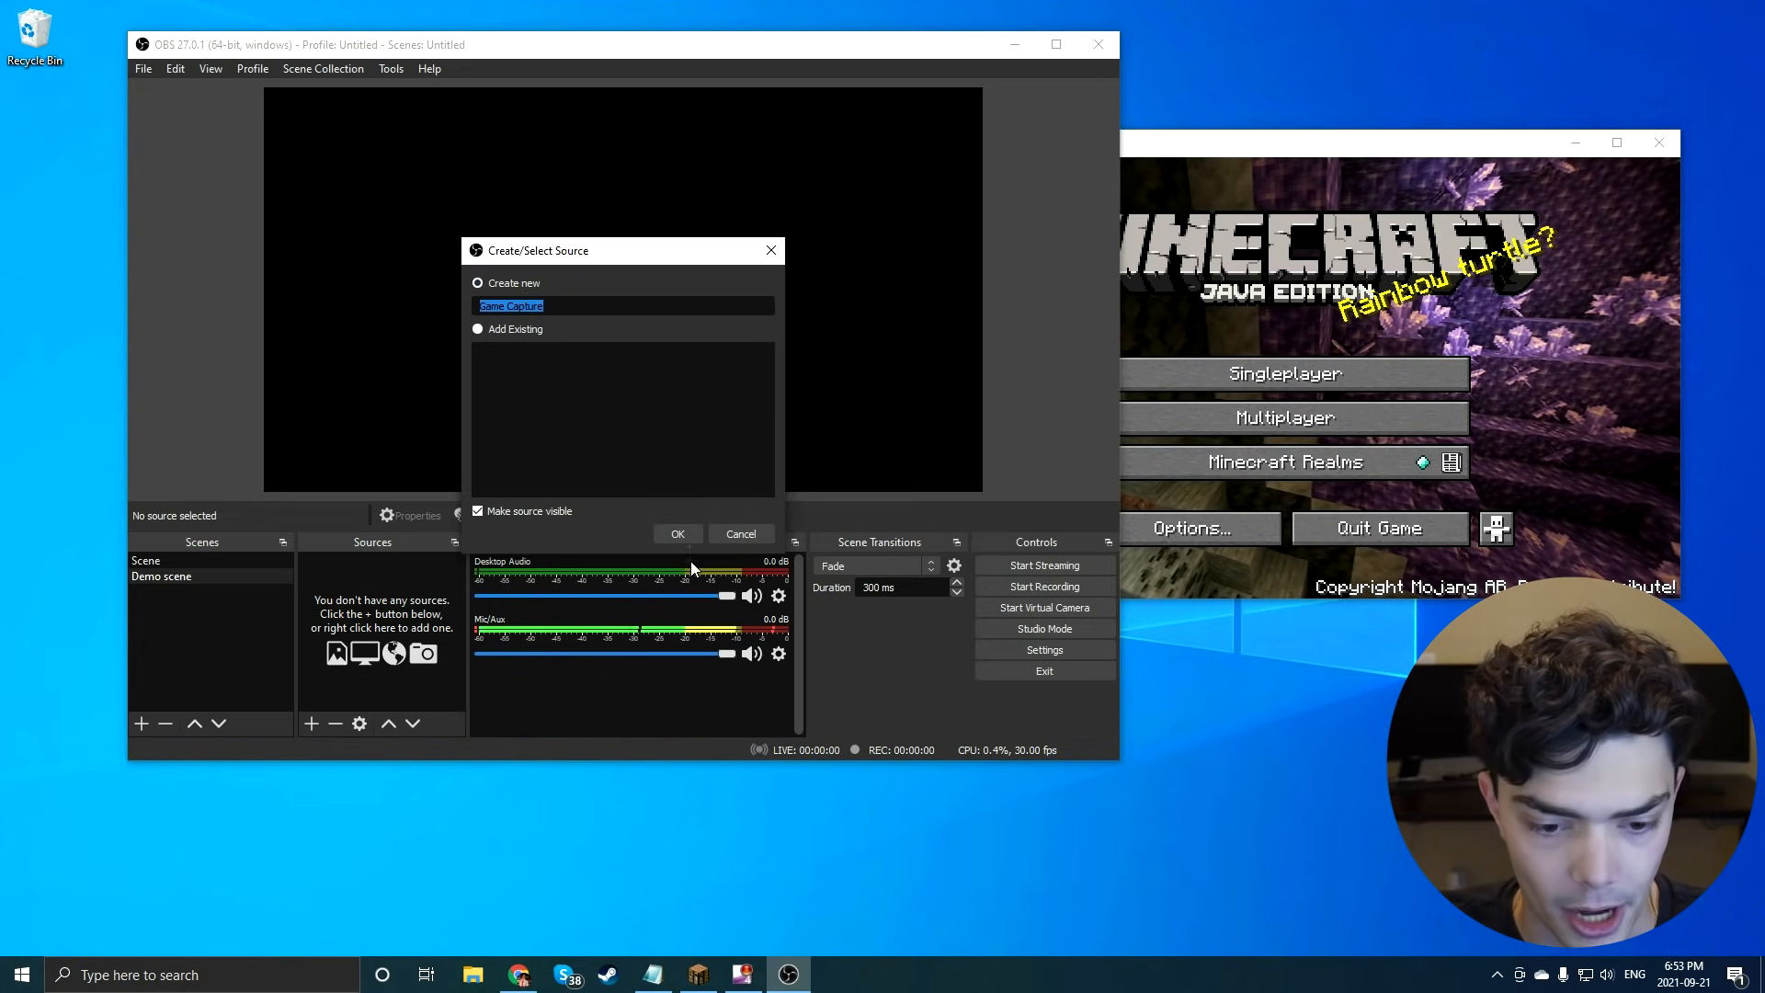
left_click(677, 533)
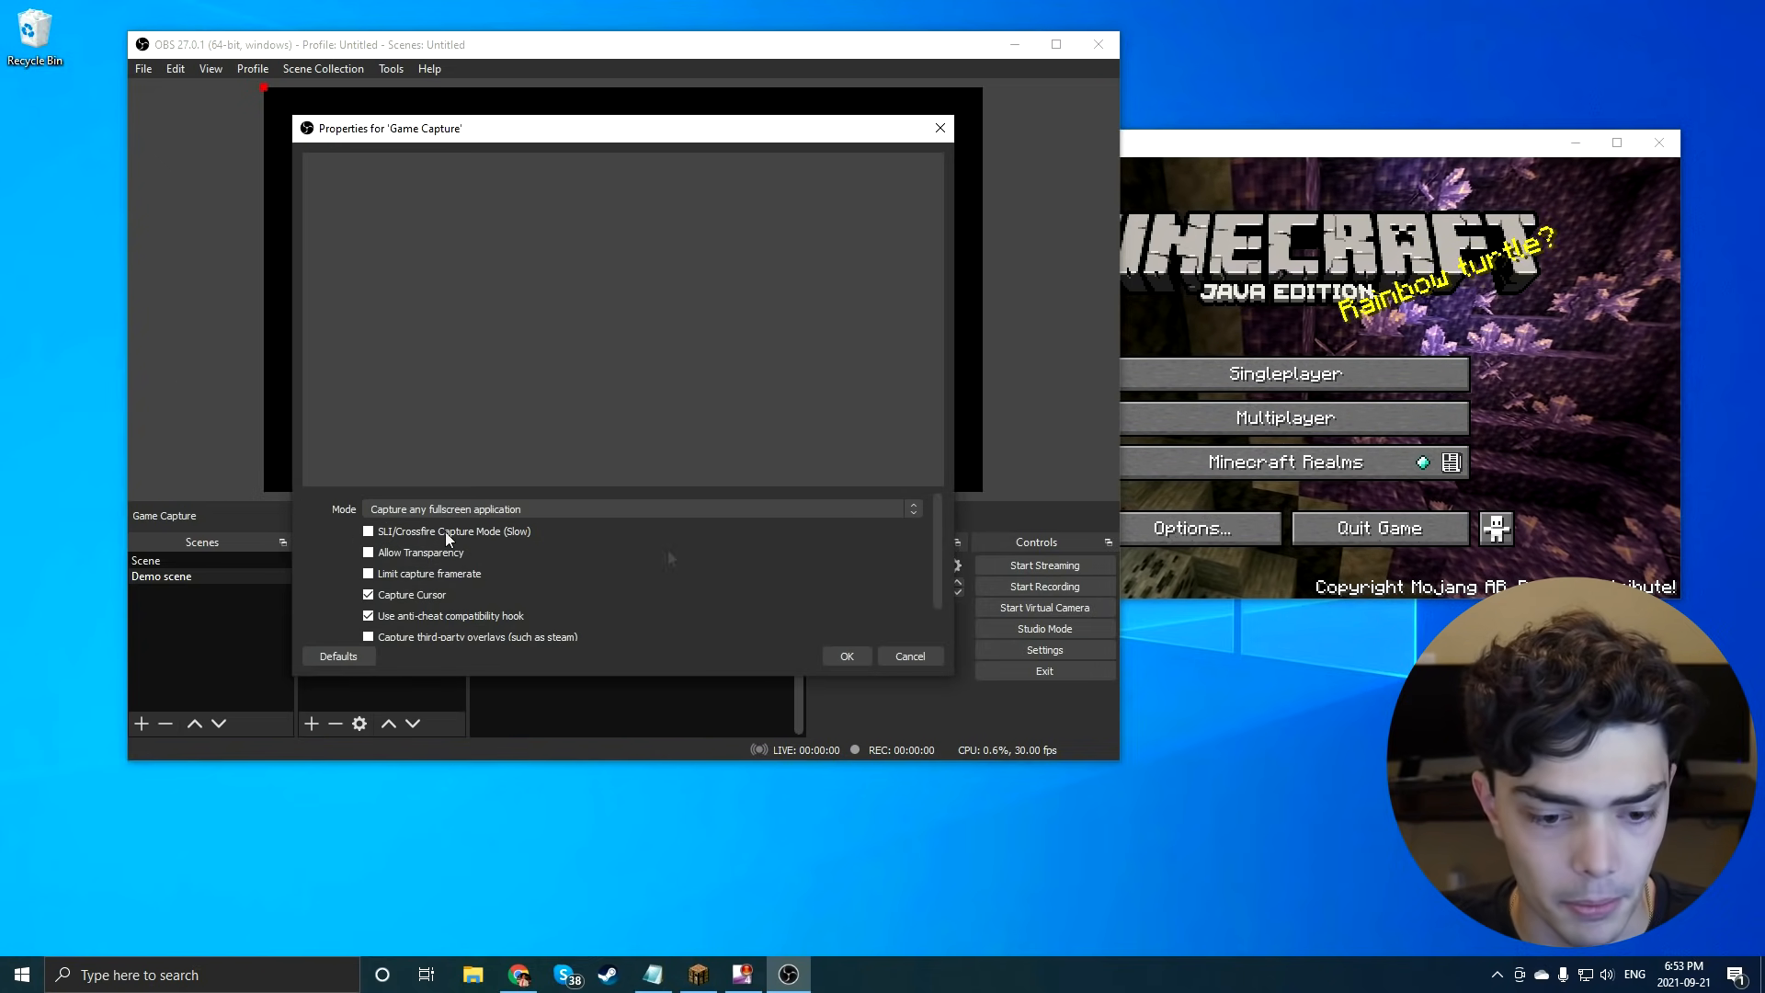
left_click(540, 510)
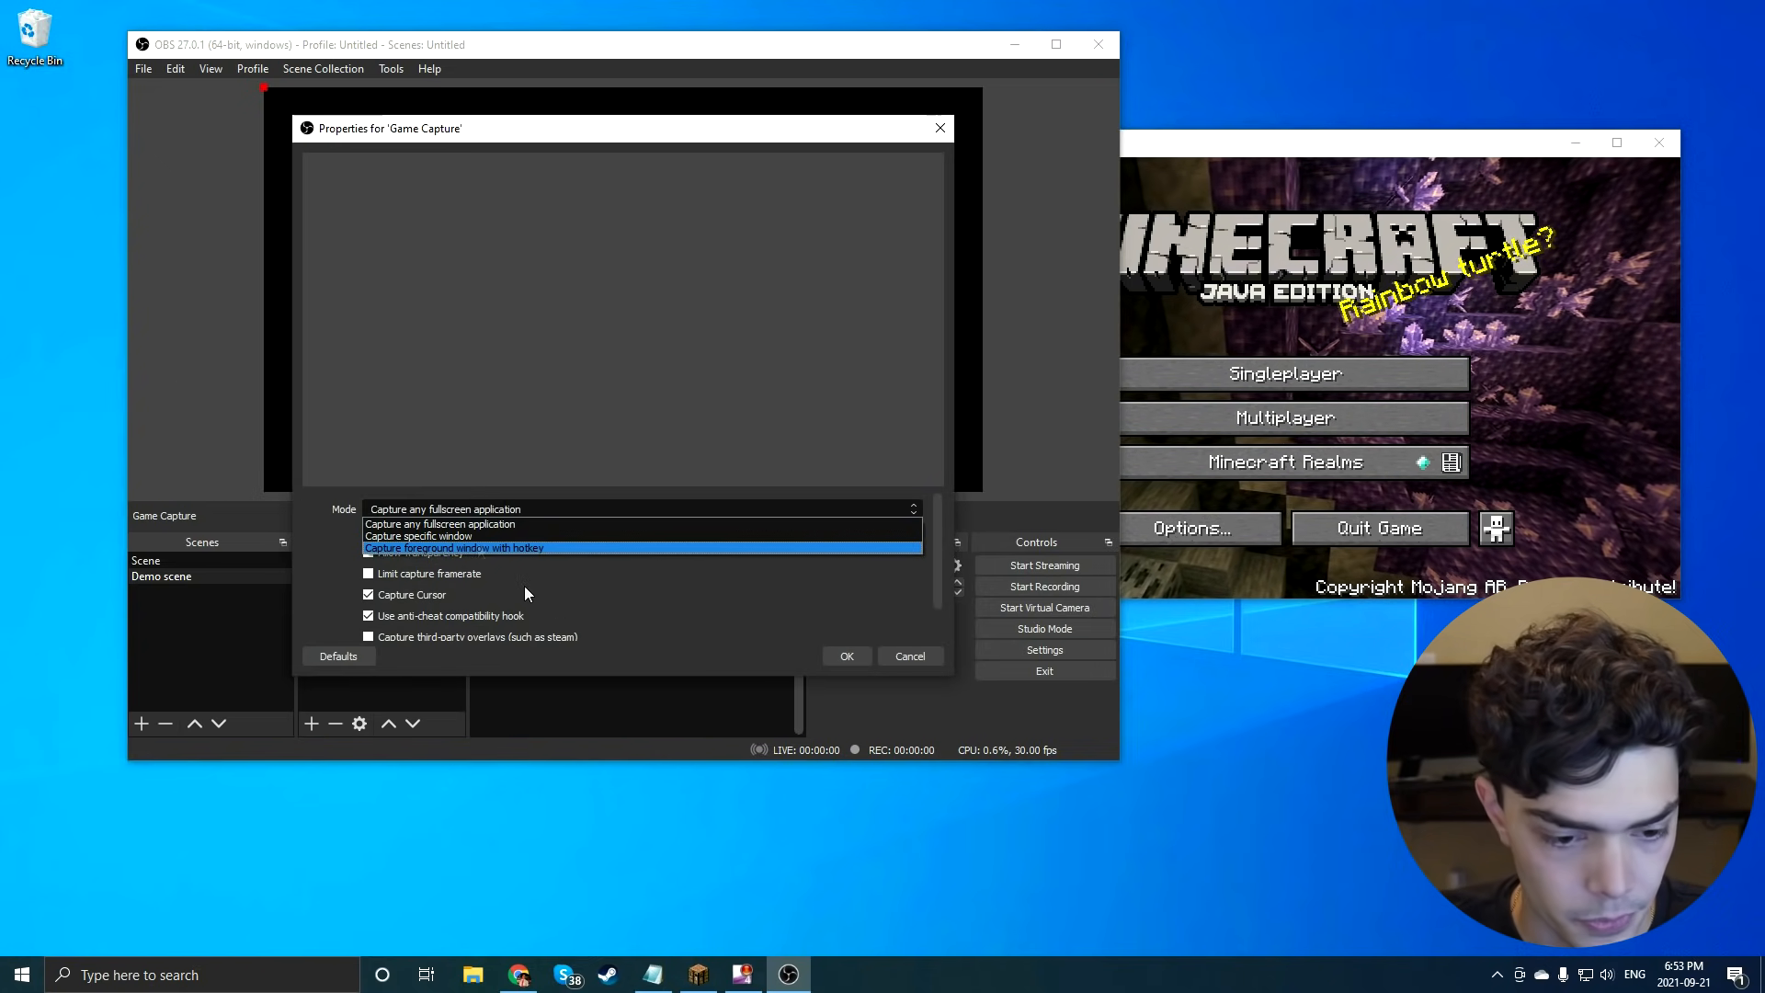
left_click(497, 527)
left_click(459, 498)
left_click(513, 542)
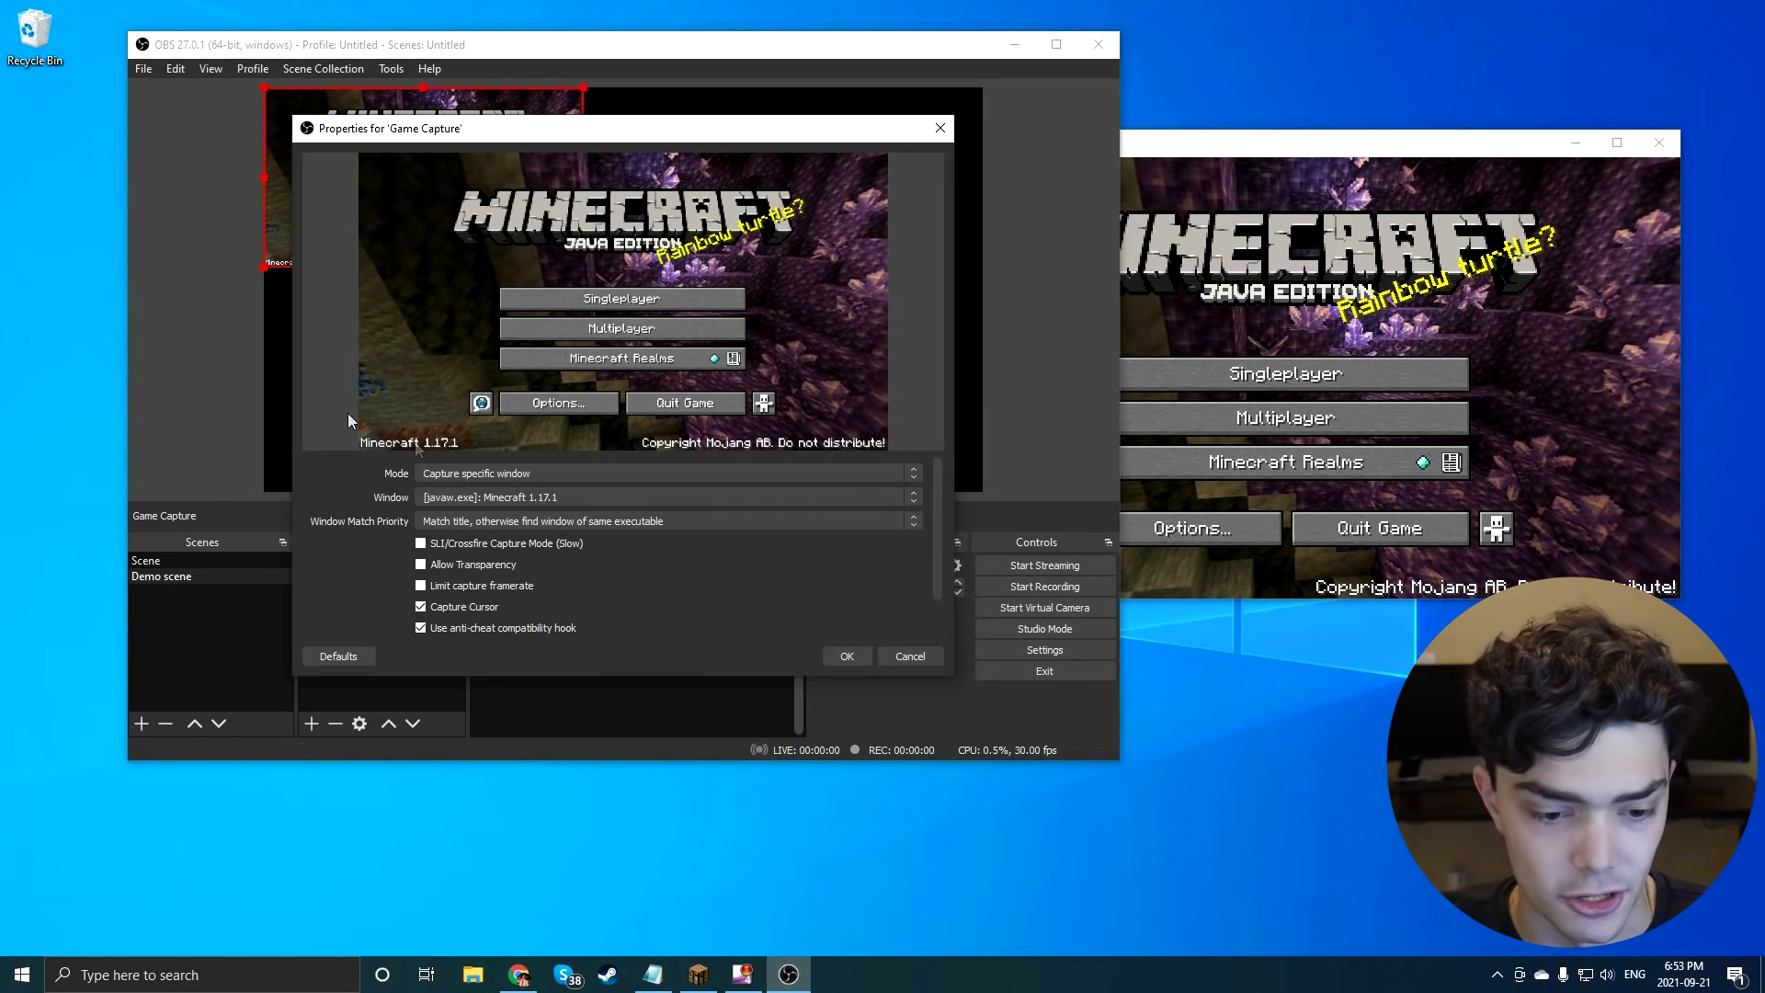
Test the cursor capture in the Minecraft window, and turn off Capture Cursor for the Game Capture source.
left_click(1190, 154)
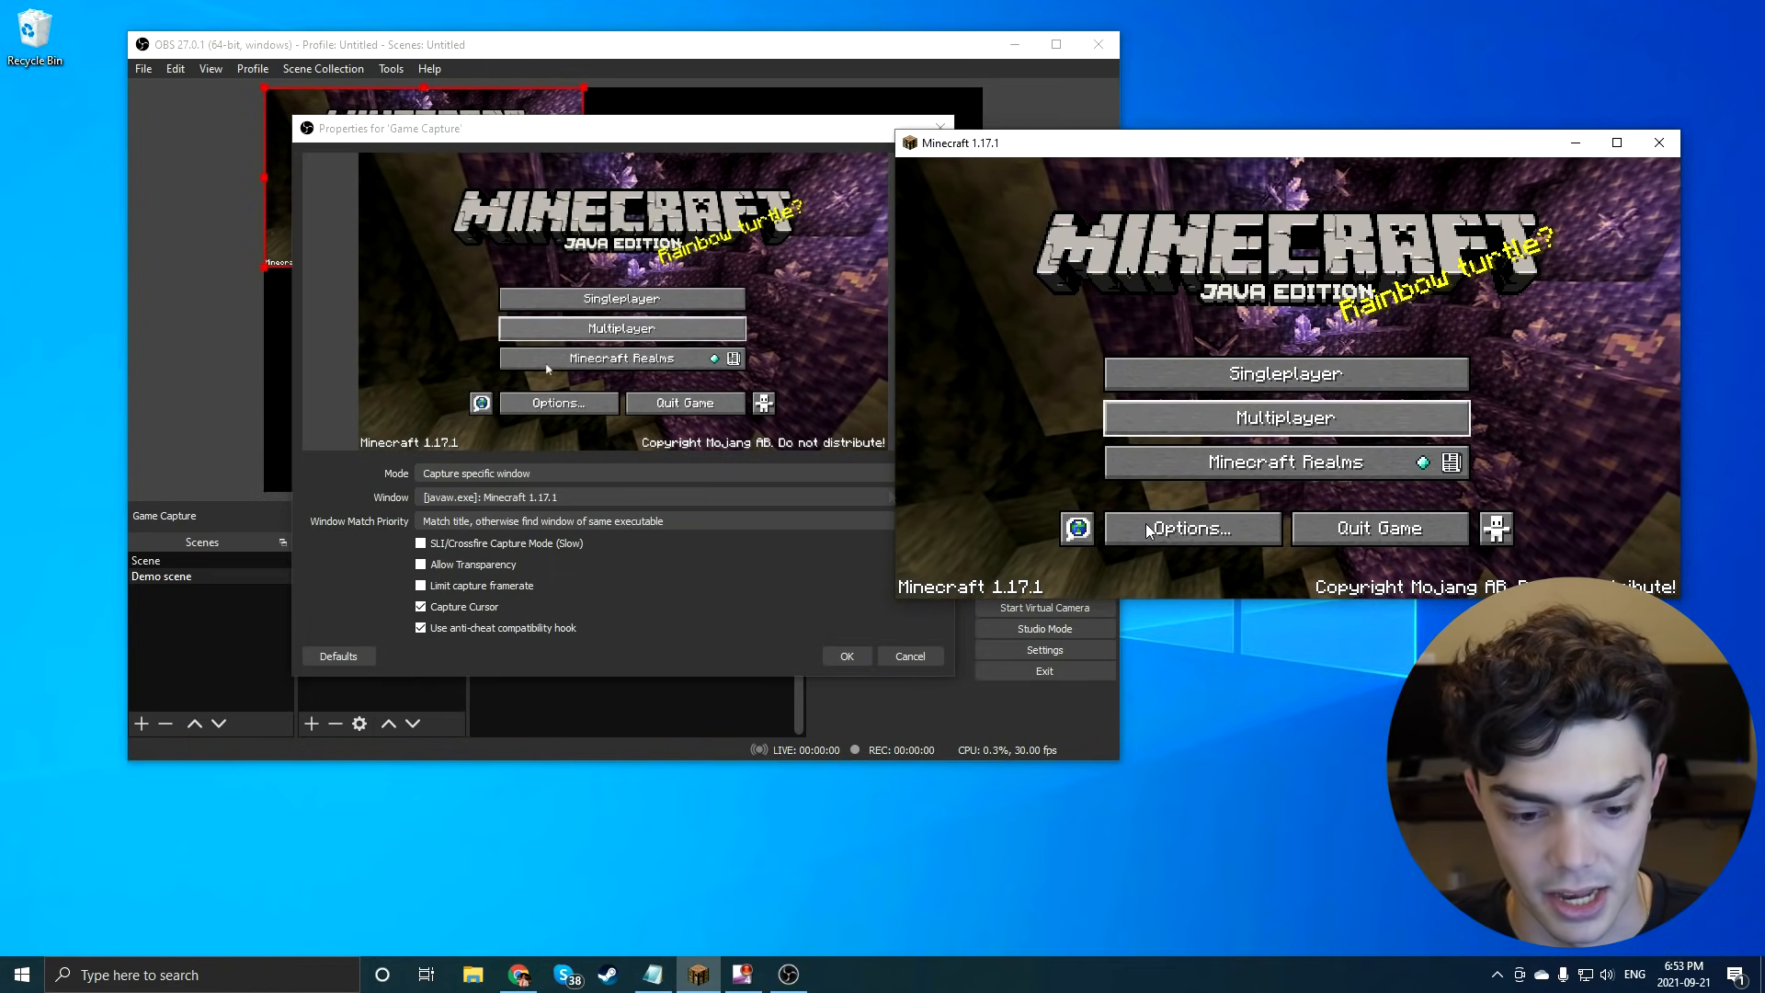
left_click(622, 704)
left_click(420, 607)
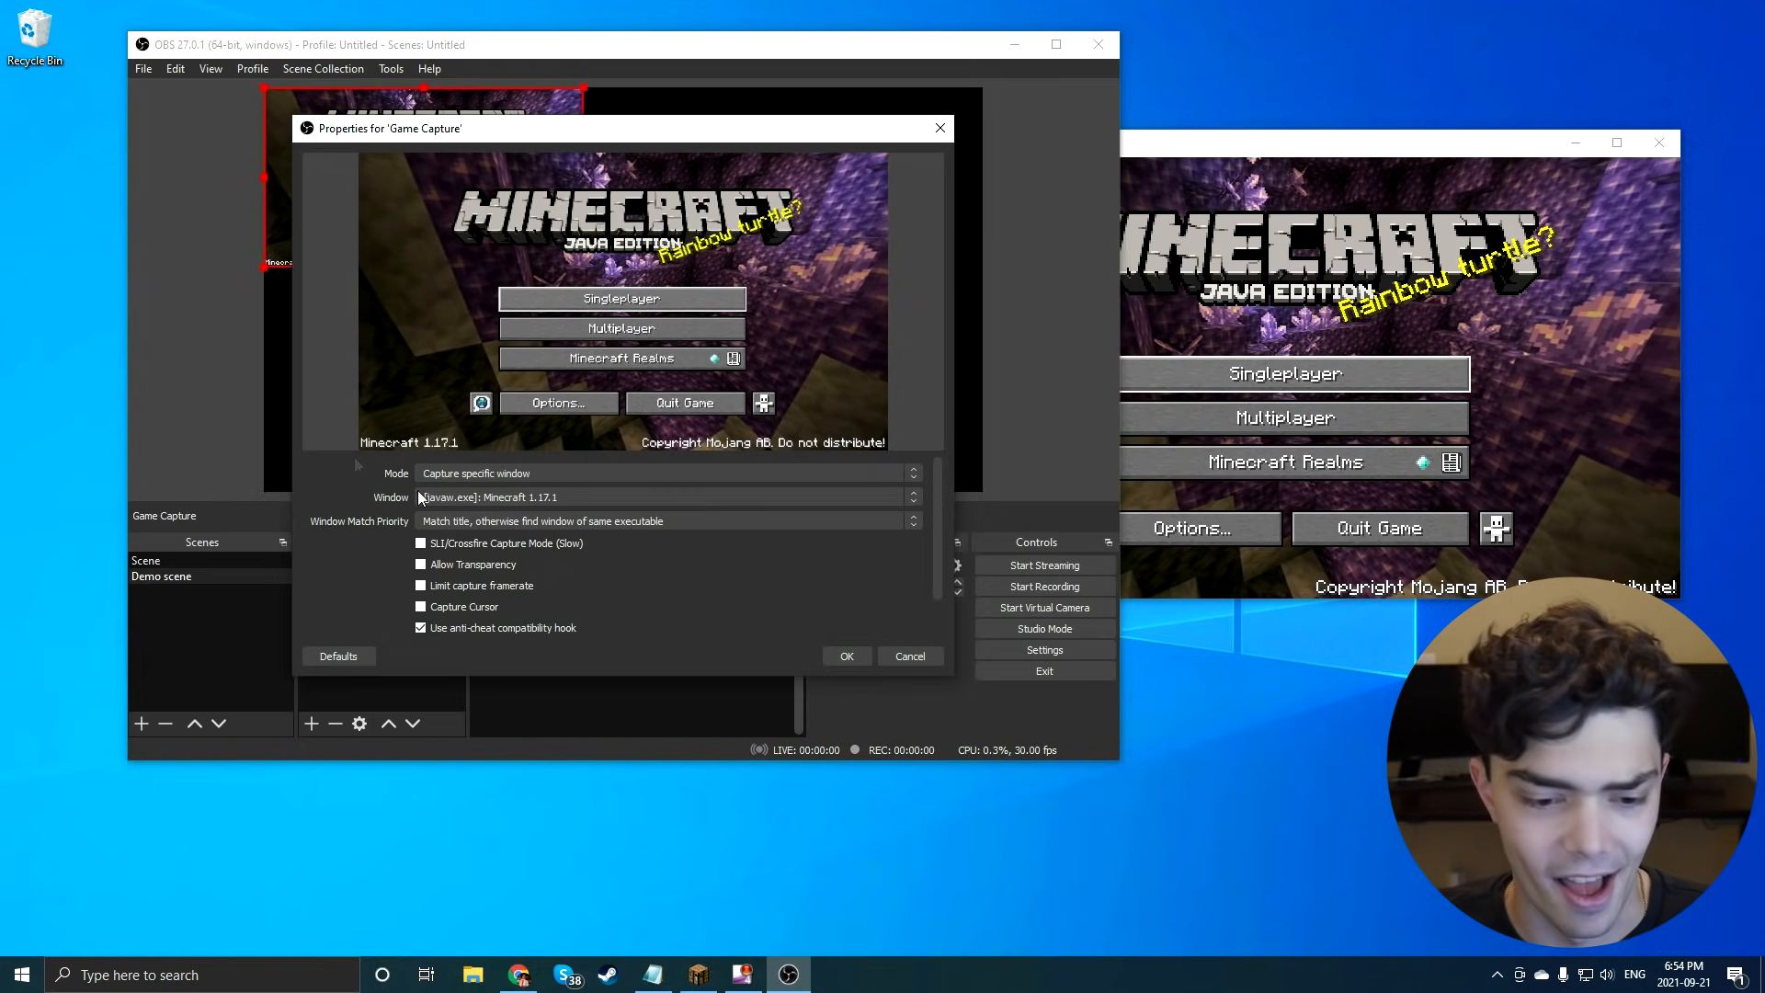
Confirm the Game Capture properties and arrange the Minecraft window and the OBS Studio window side by side on the desktop.
left_click(844, 657)
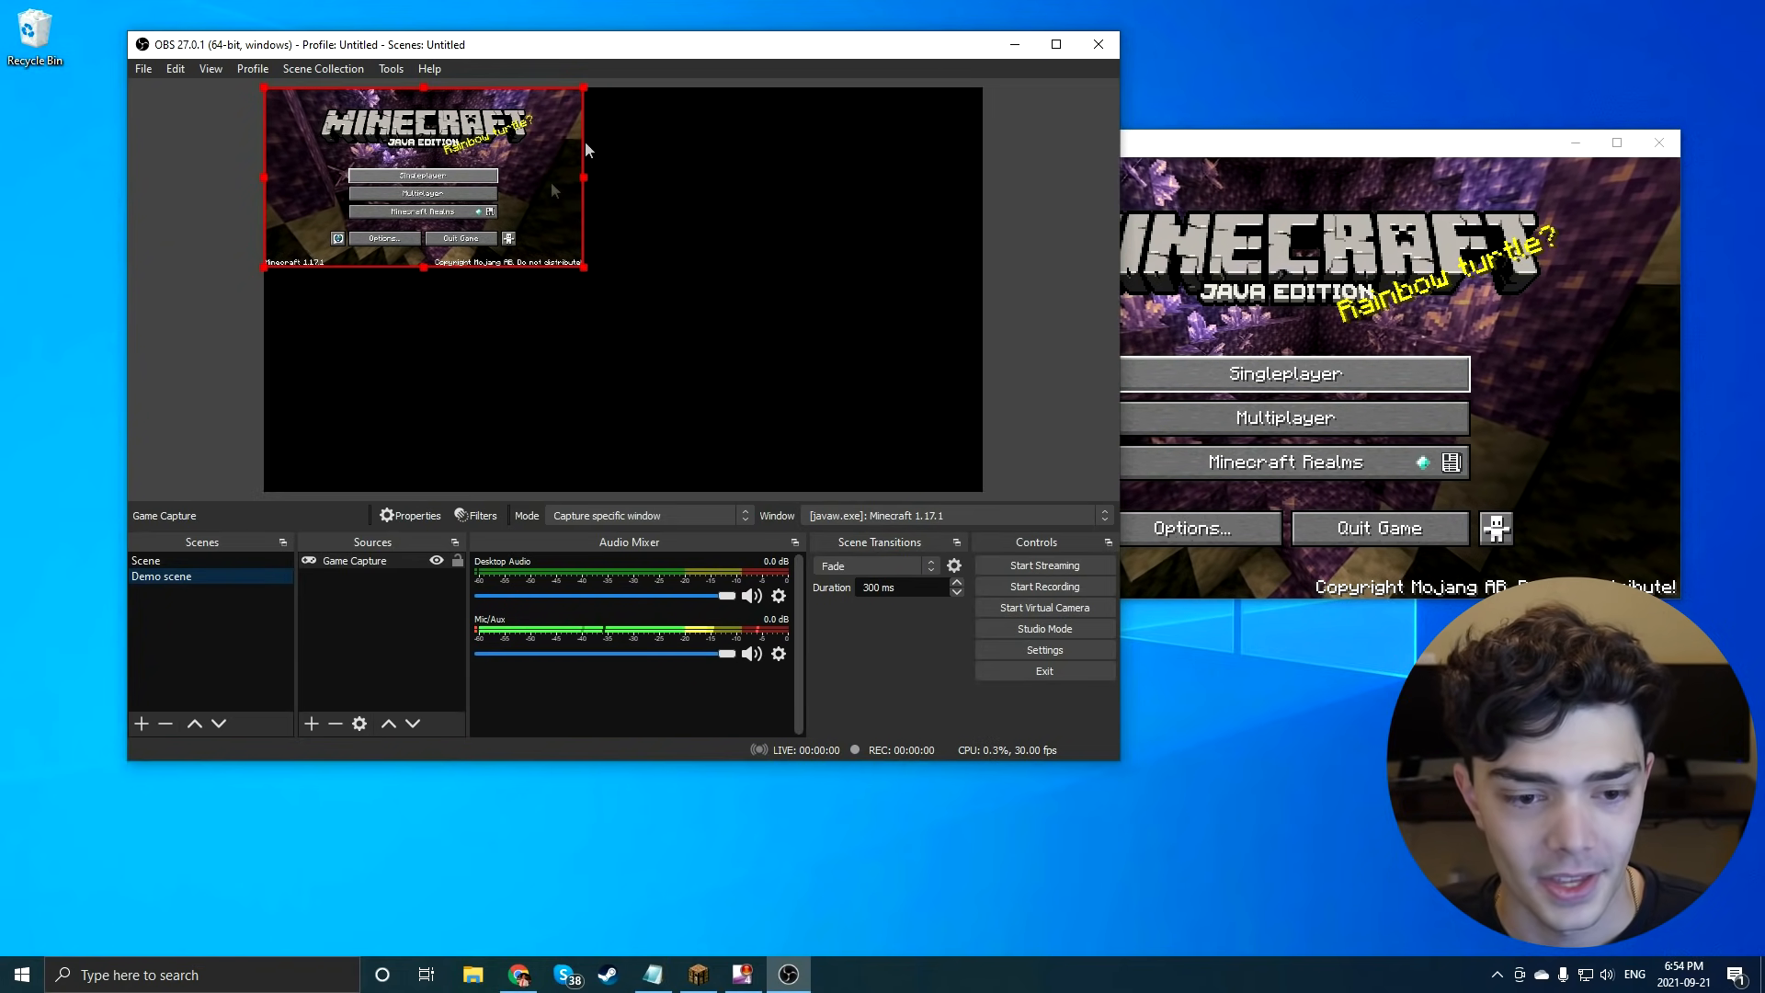
left_click(570, 237)
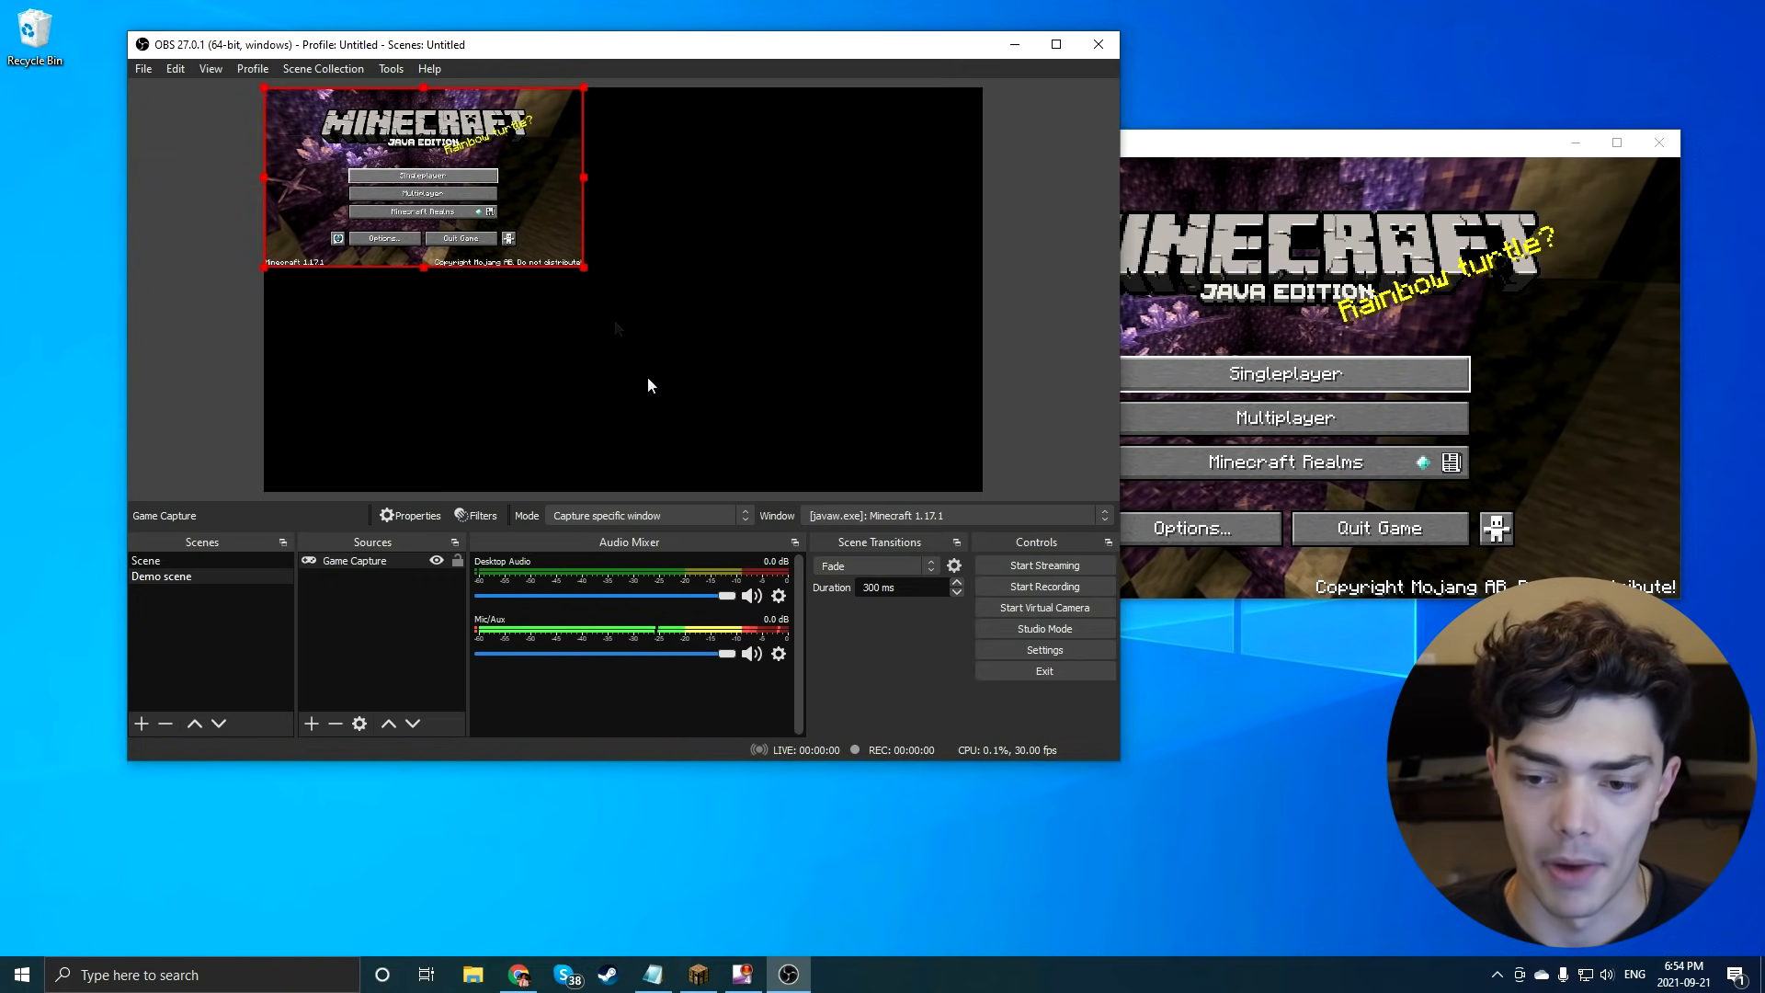
left_click(1243, 133)
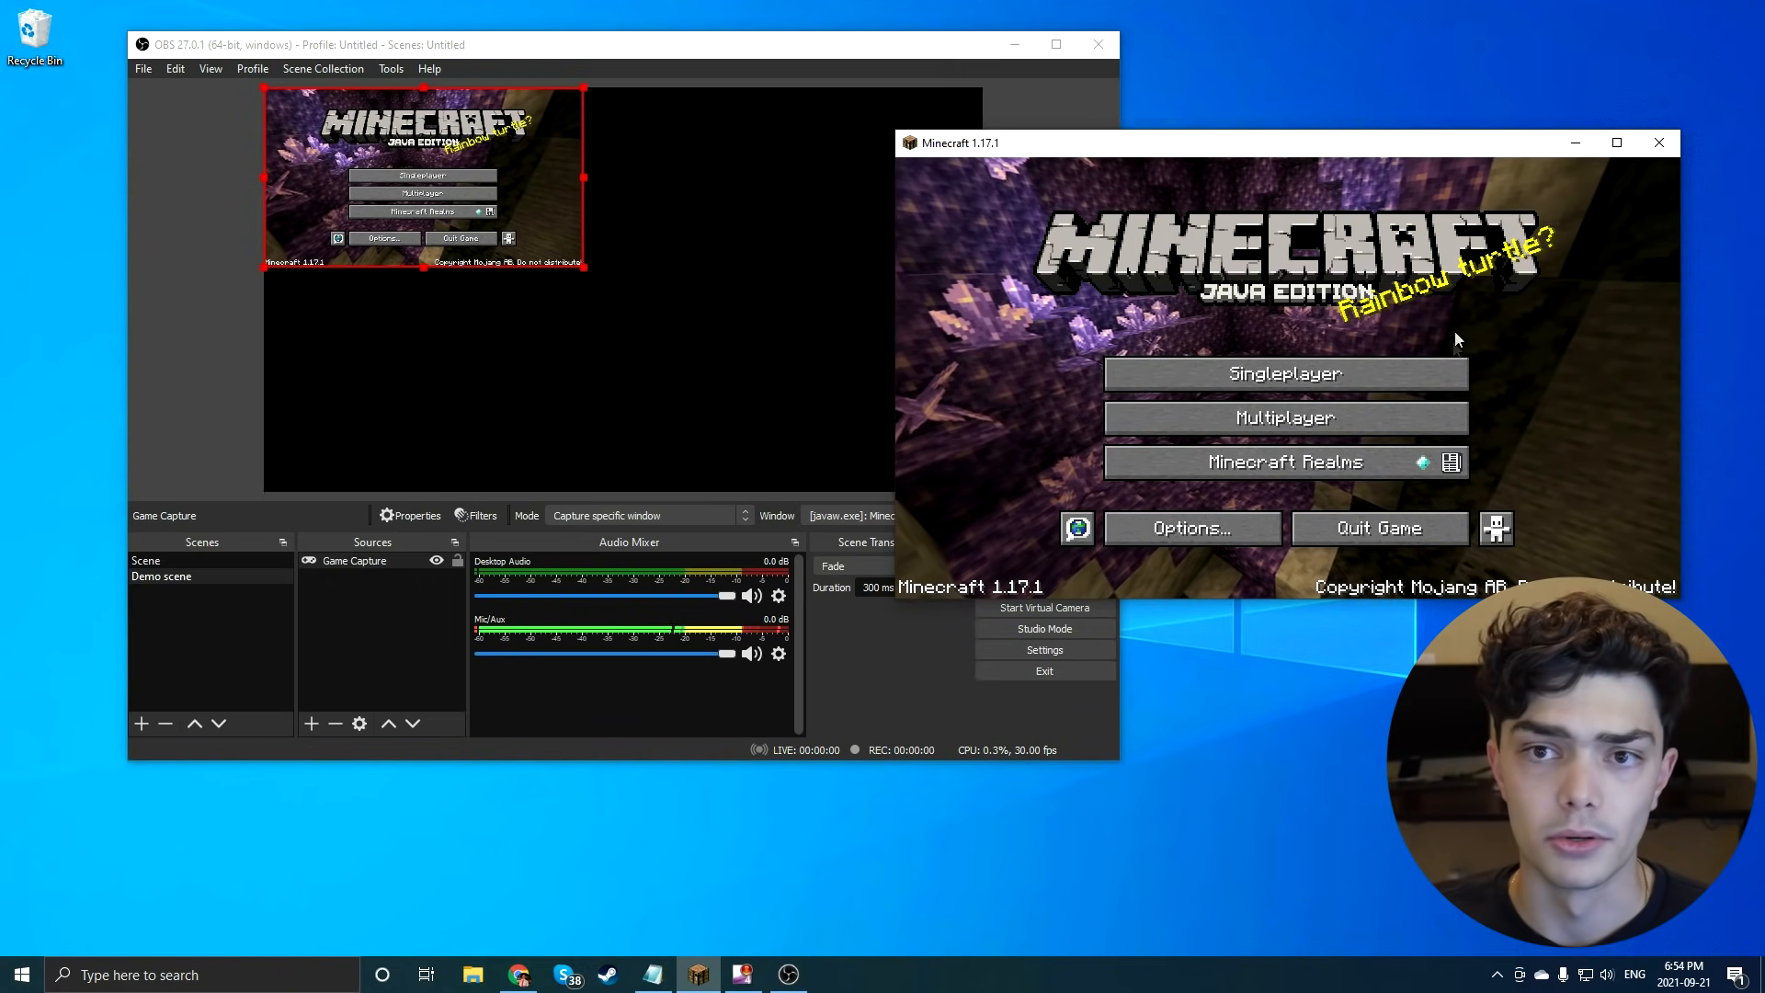
left_click_drag(1391, 148, 494, 24)
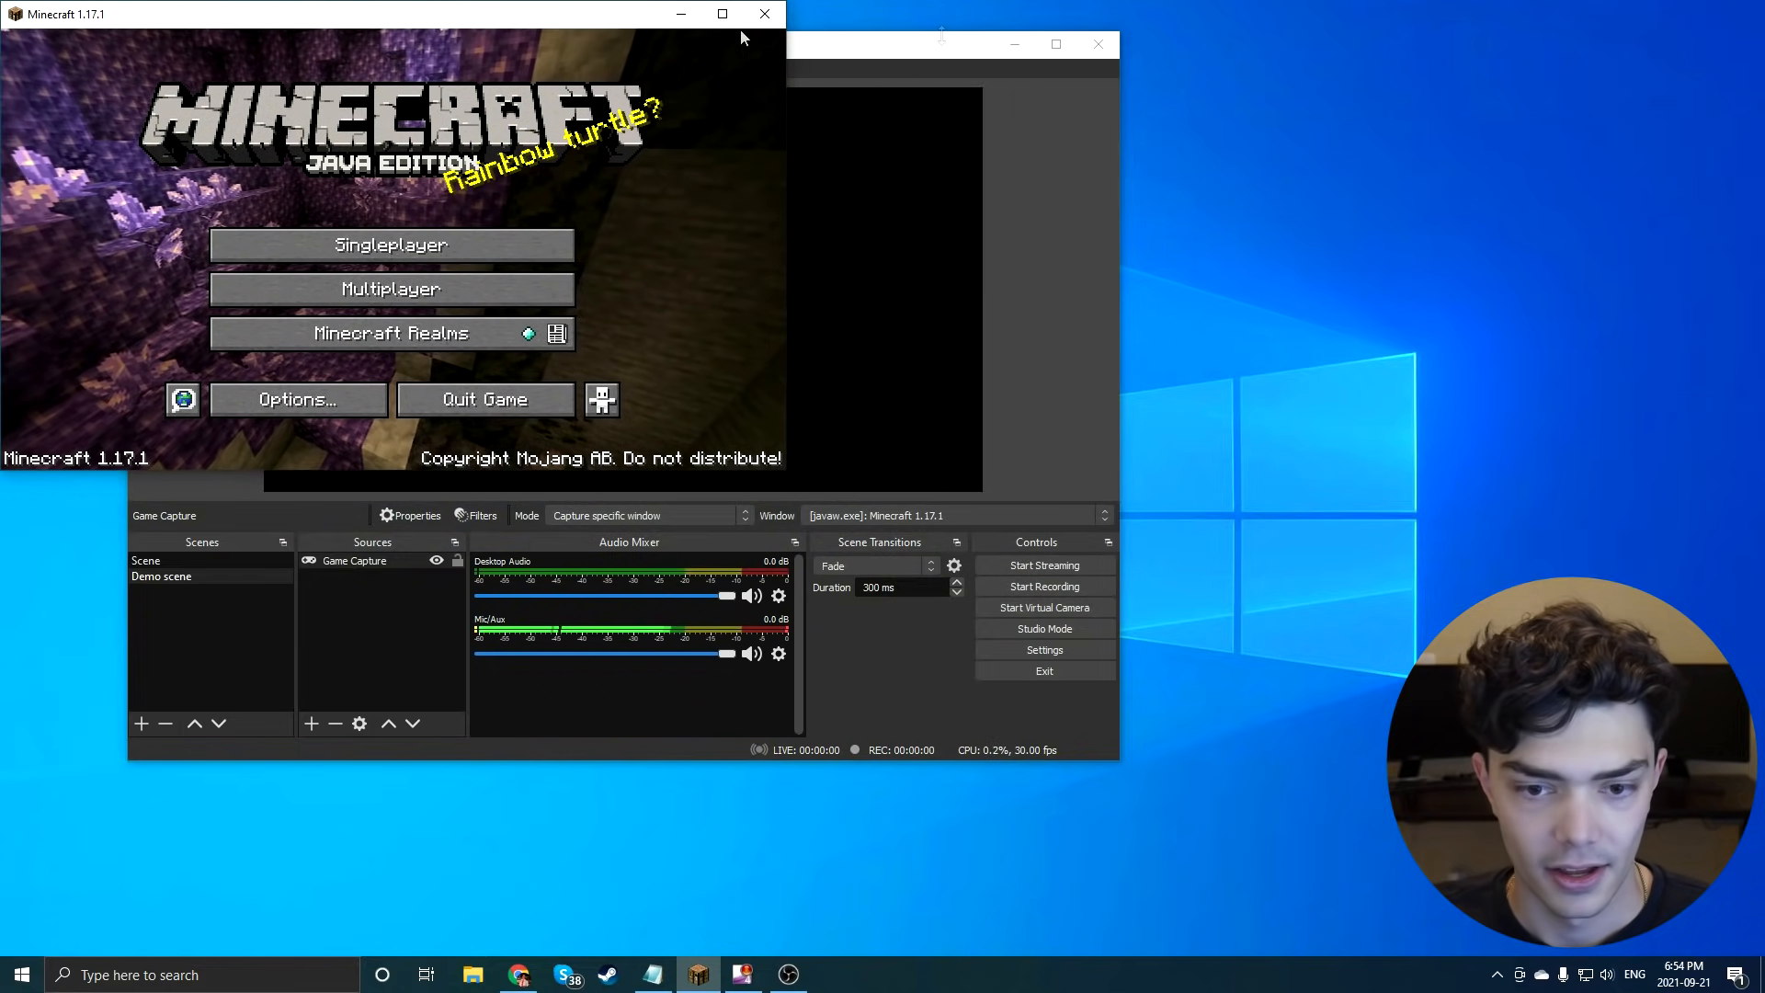
left_click_drag(919, 48, 1580, 114)
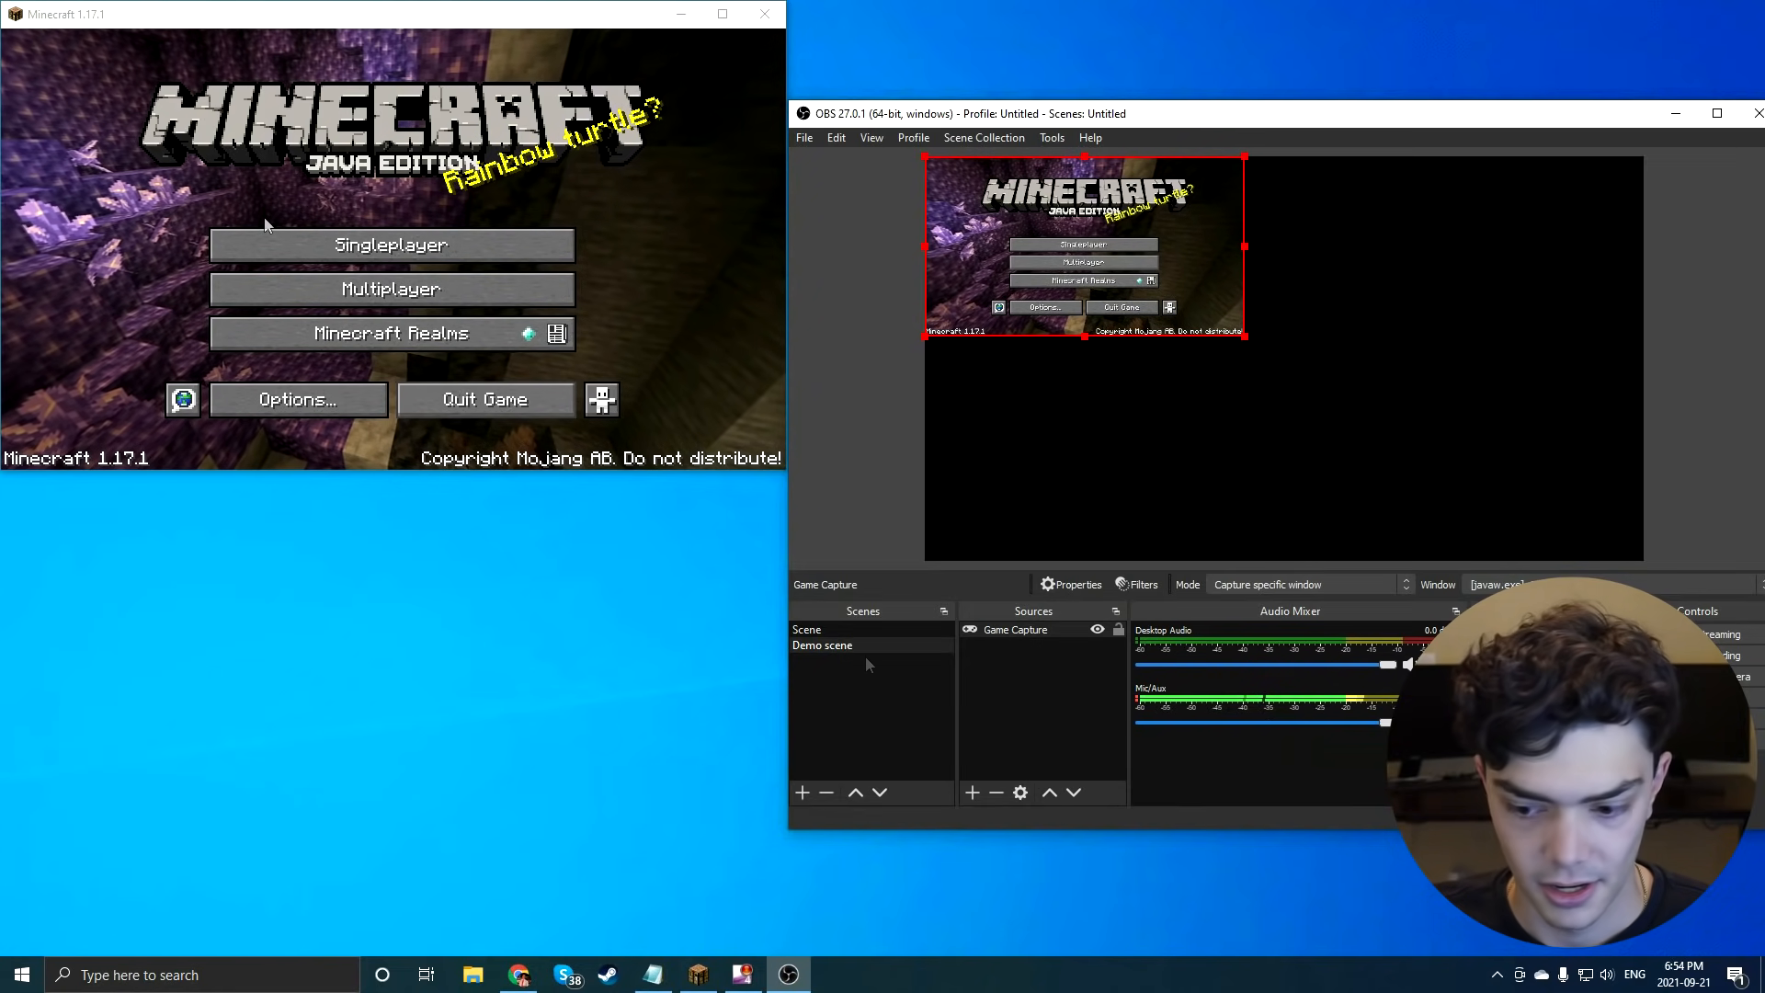
left_click_drag(1754, 941, 7, 3)
left_click_drag(1128, 114, 732, 114)
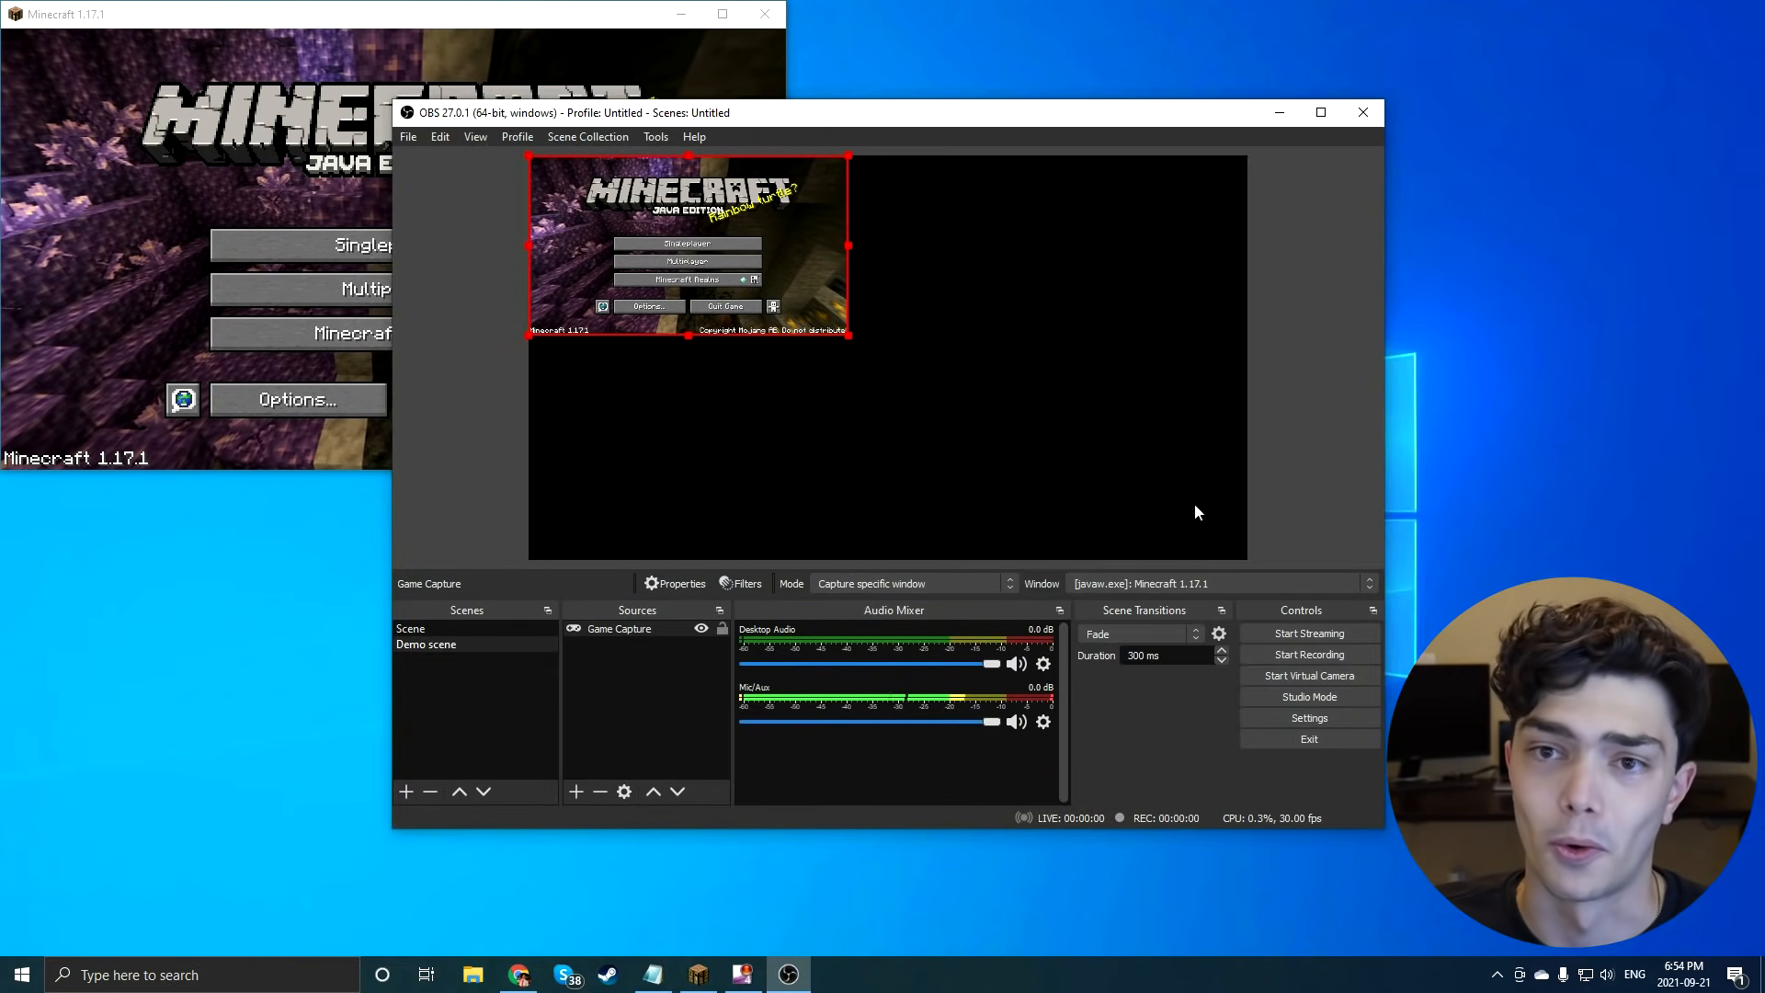
left_click_drag(908, 118, 1267, 161)
Enlarge the Minecraft window to cover most of the desktop and check how the capture fills the OBS preview.
left_click(384, 15)
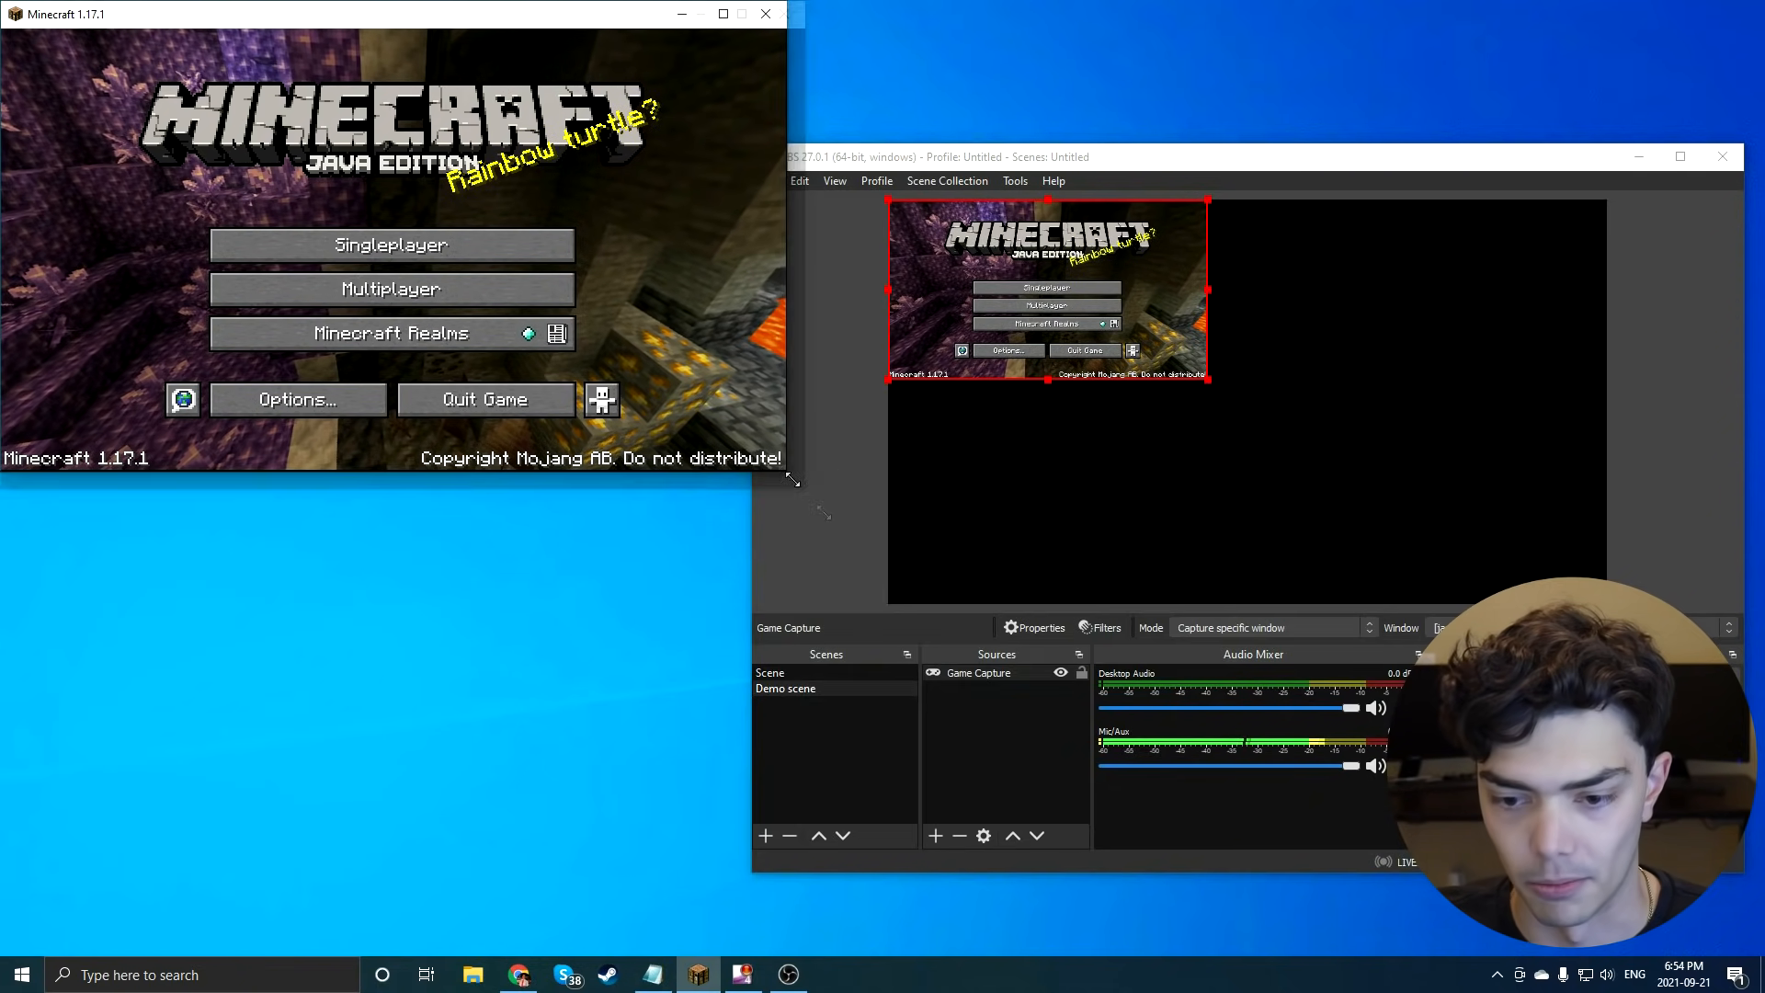
left_click_drag(786, 470, 887, 567)
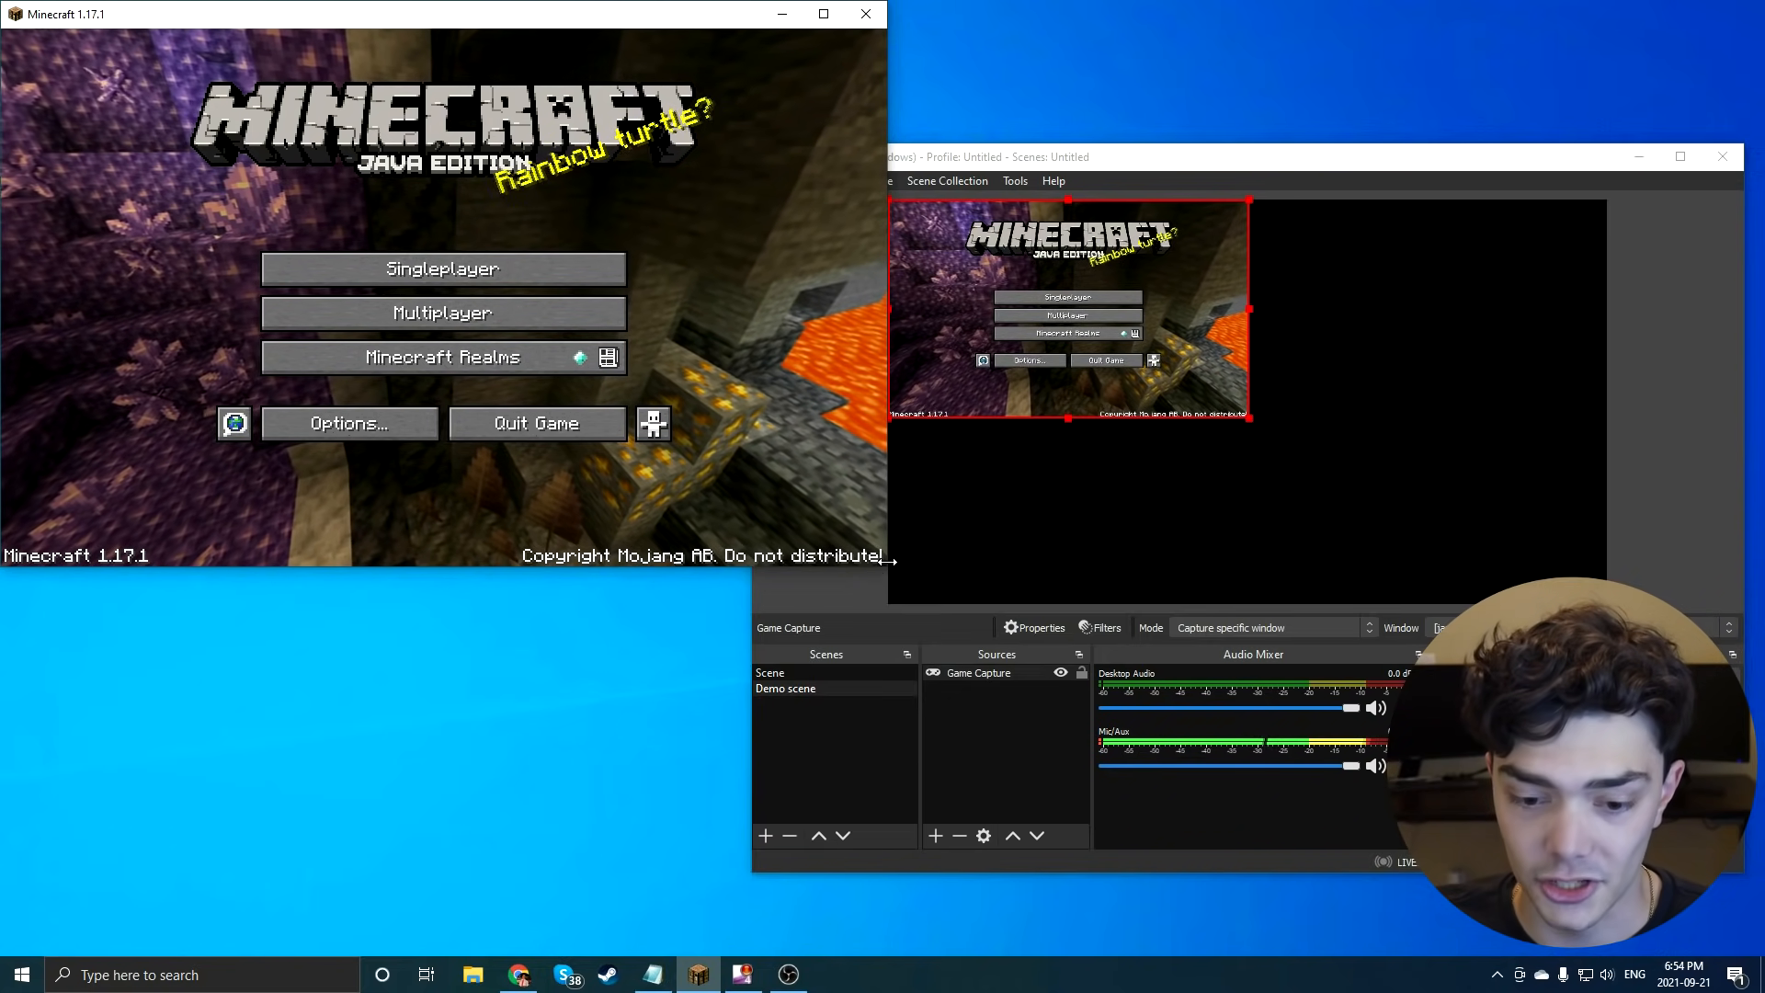
left_click_drag(887, 567, 1560, 956)
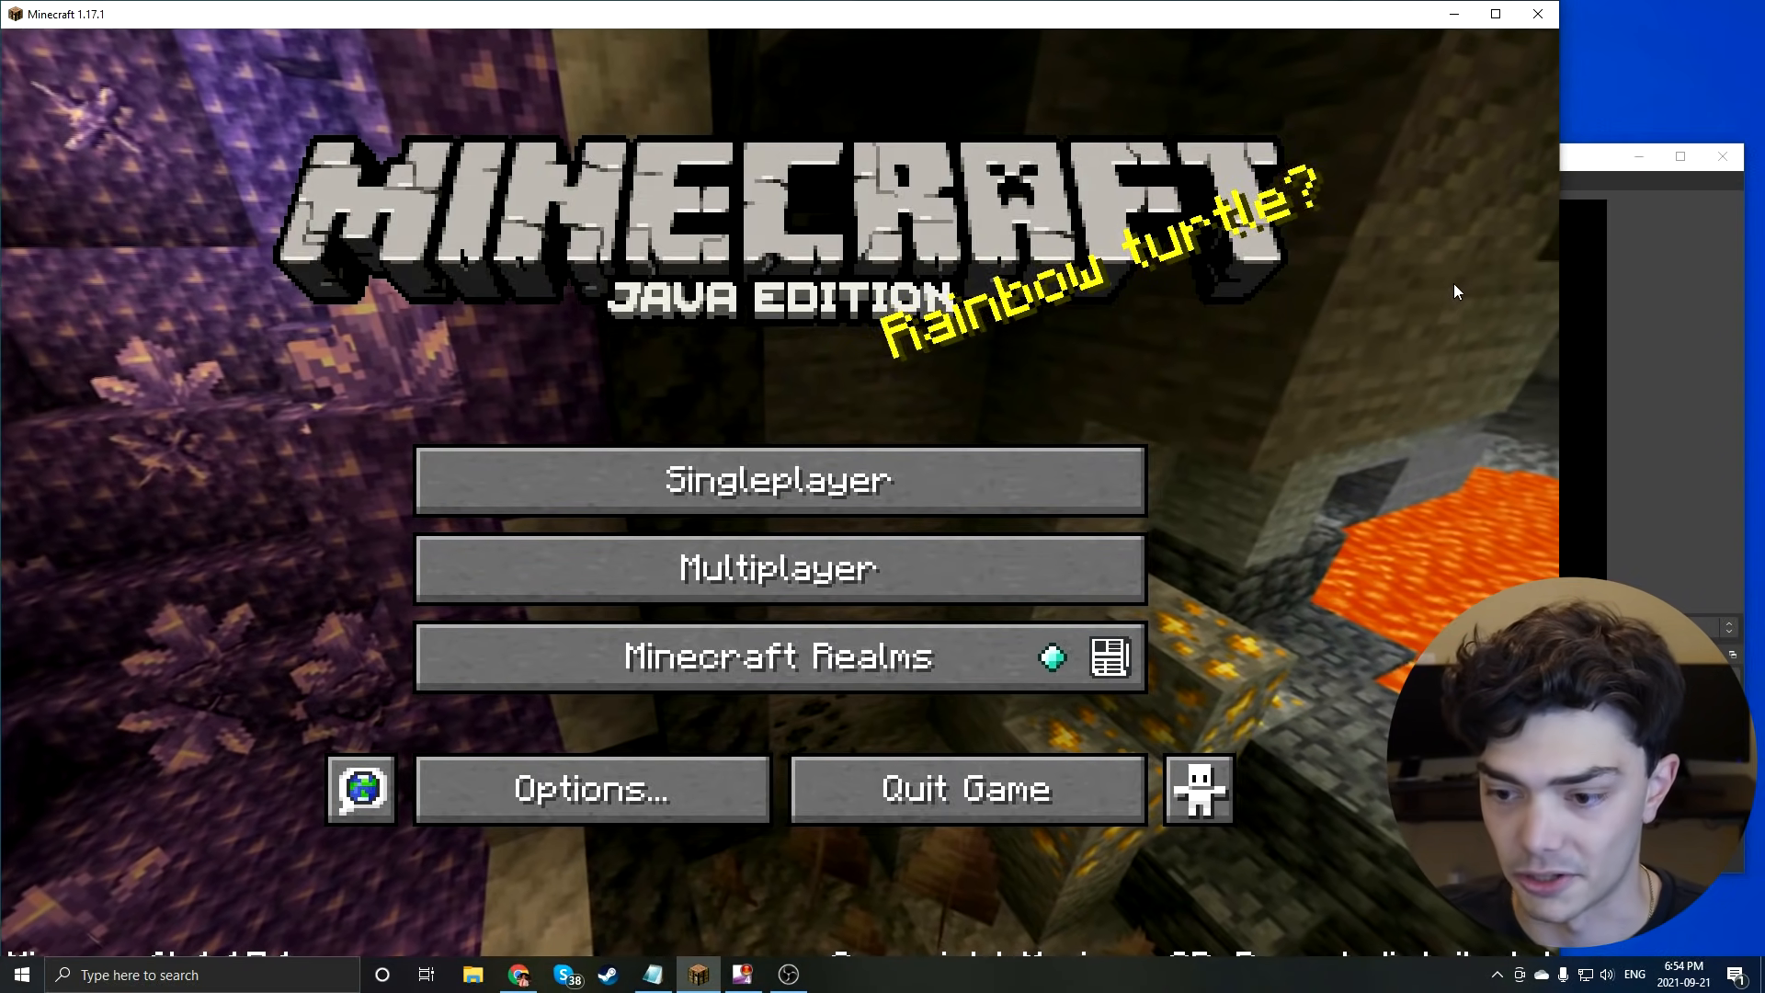
left_click(1603, 189)
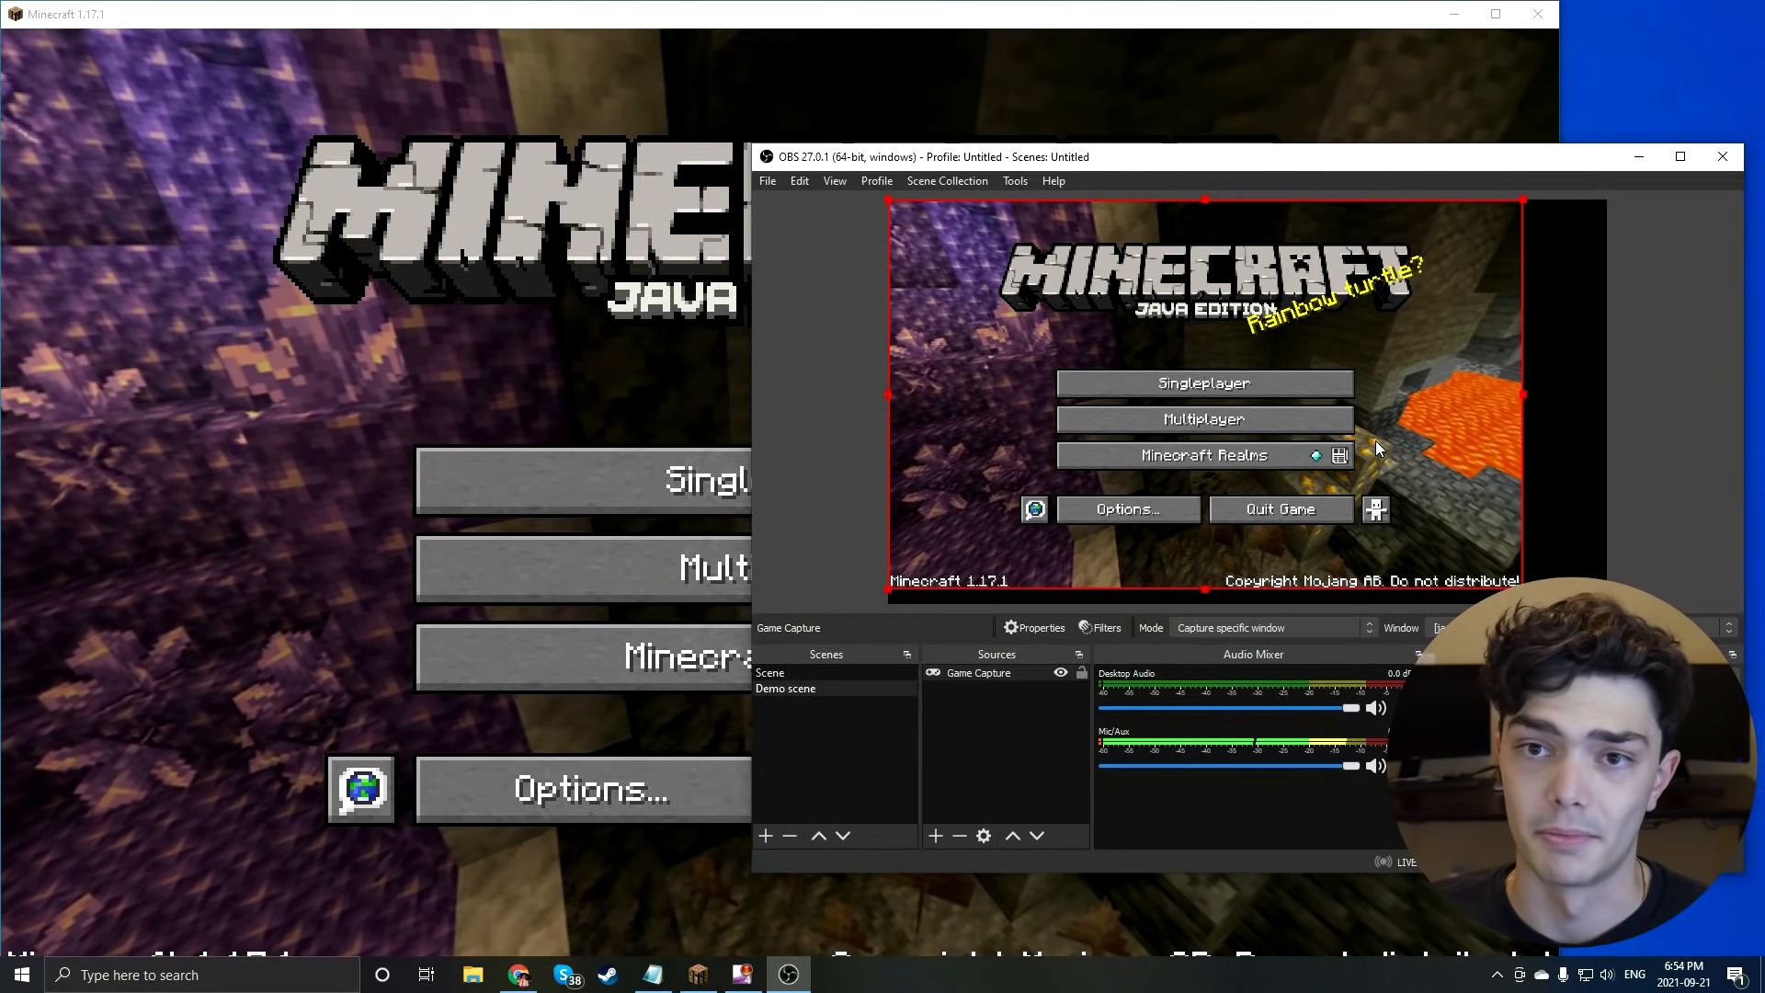
left_click(1295, 79)
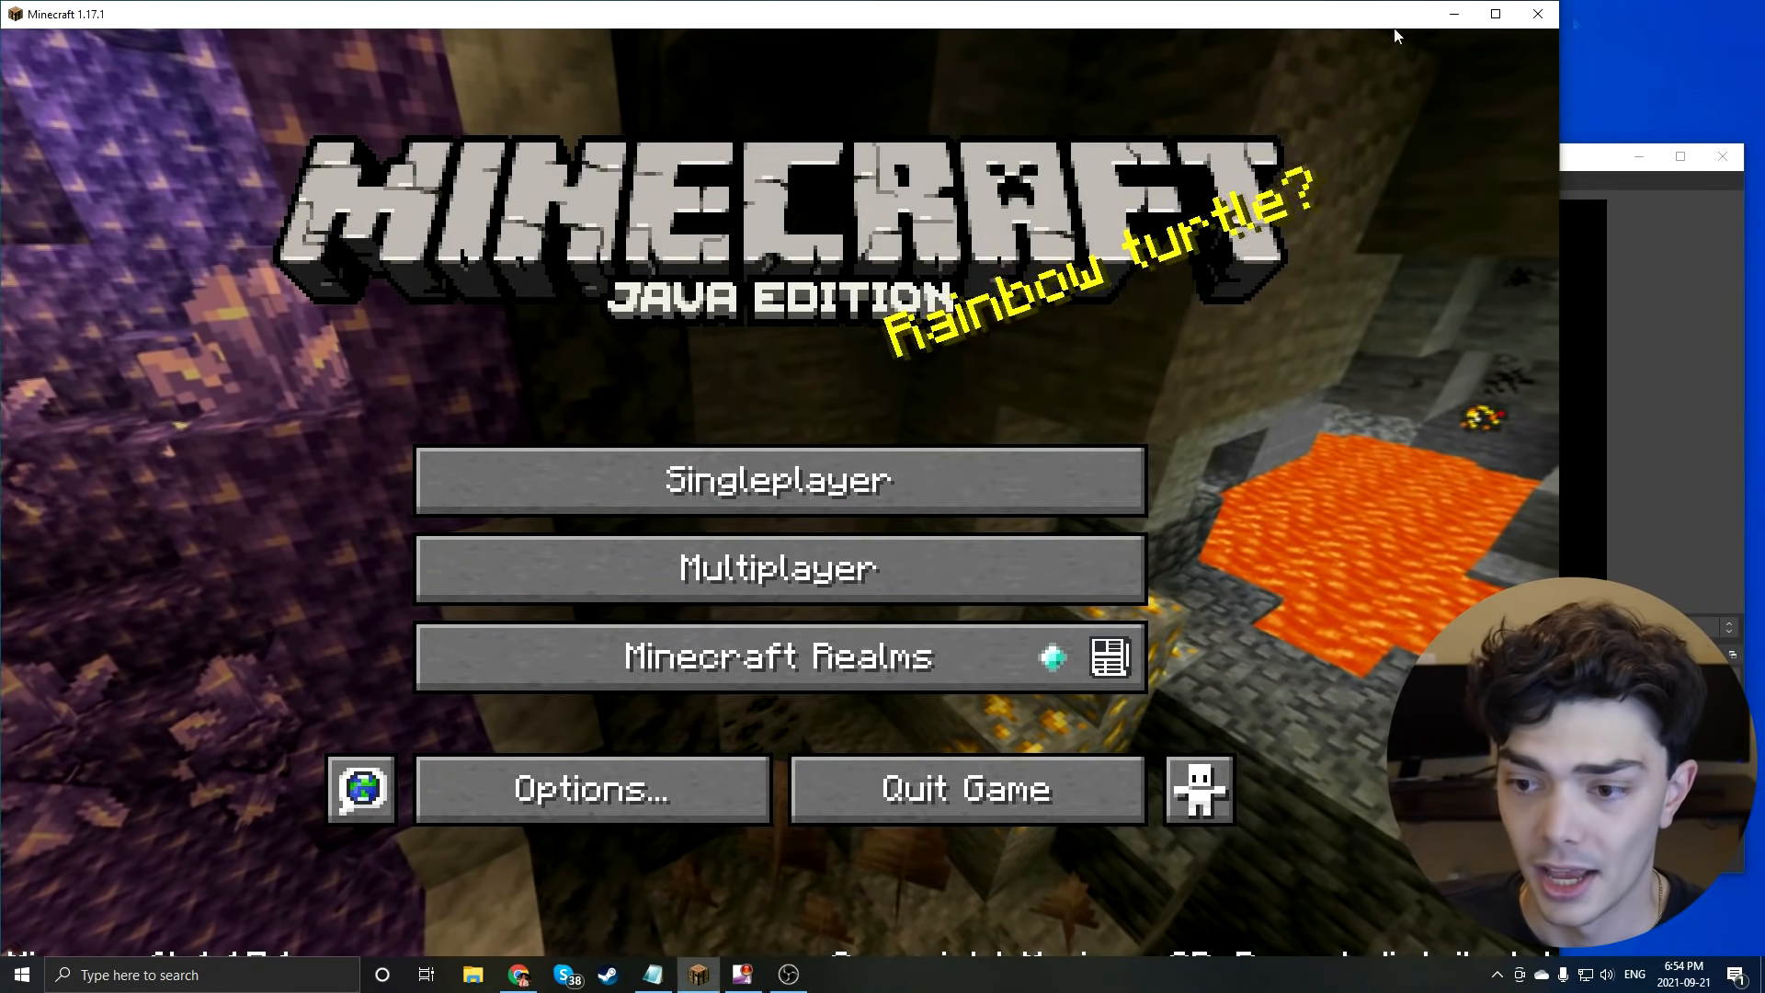
Shrink the Minecraft window to about half the desktop width and bring the OBS Studio window closer, overlapping it.
left_click_drag(1559, 2, 795, 396)
left_click_drag(609, 405, 682, 107)
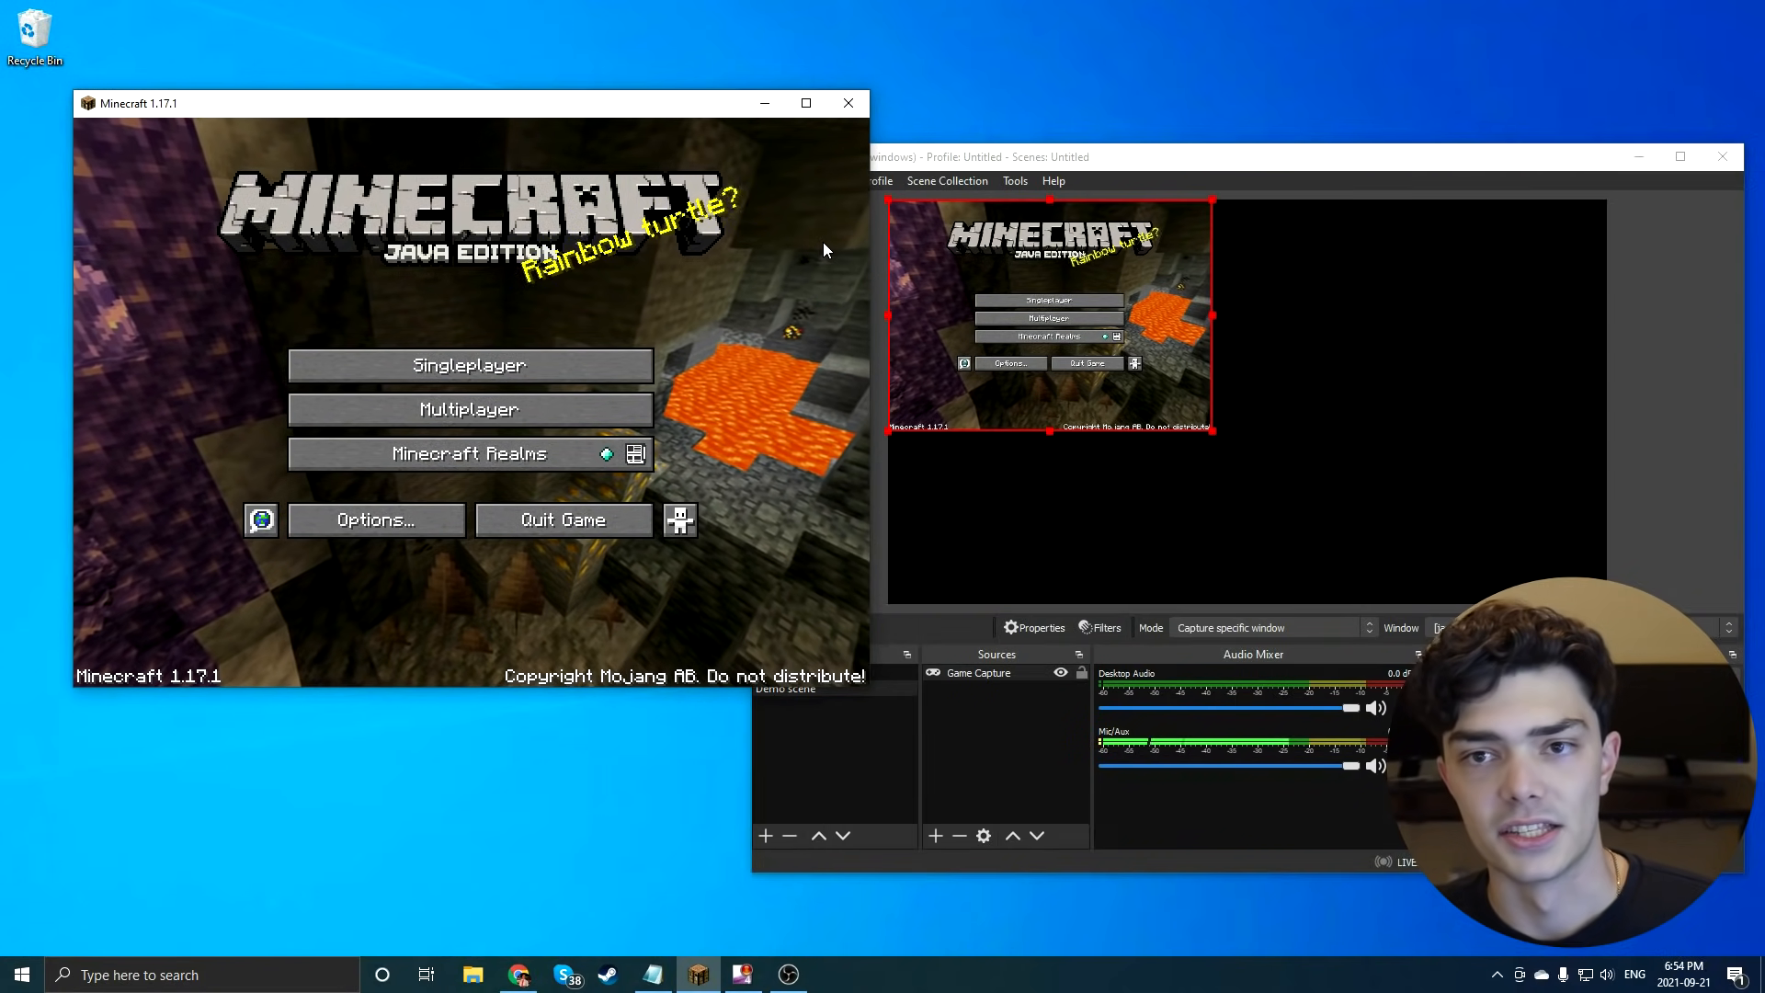
left_click(1132, 344)
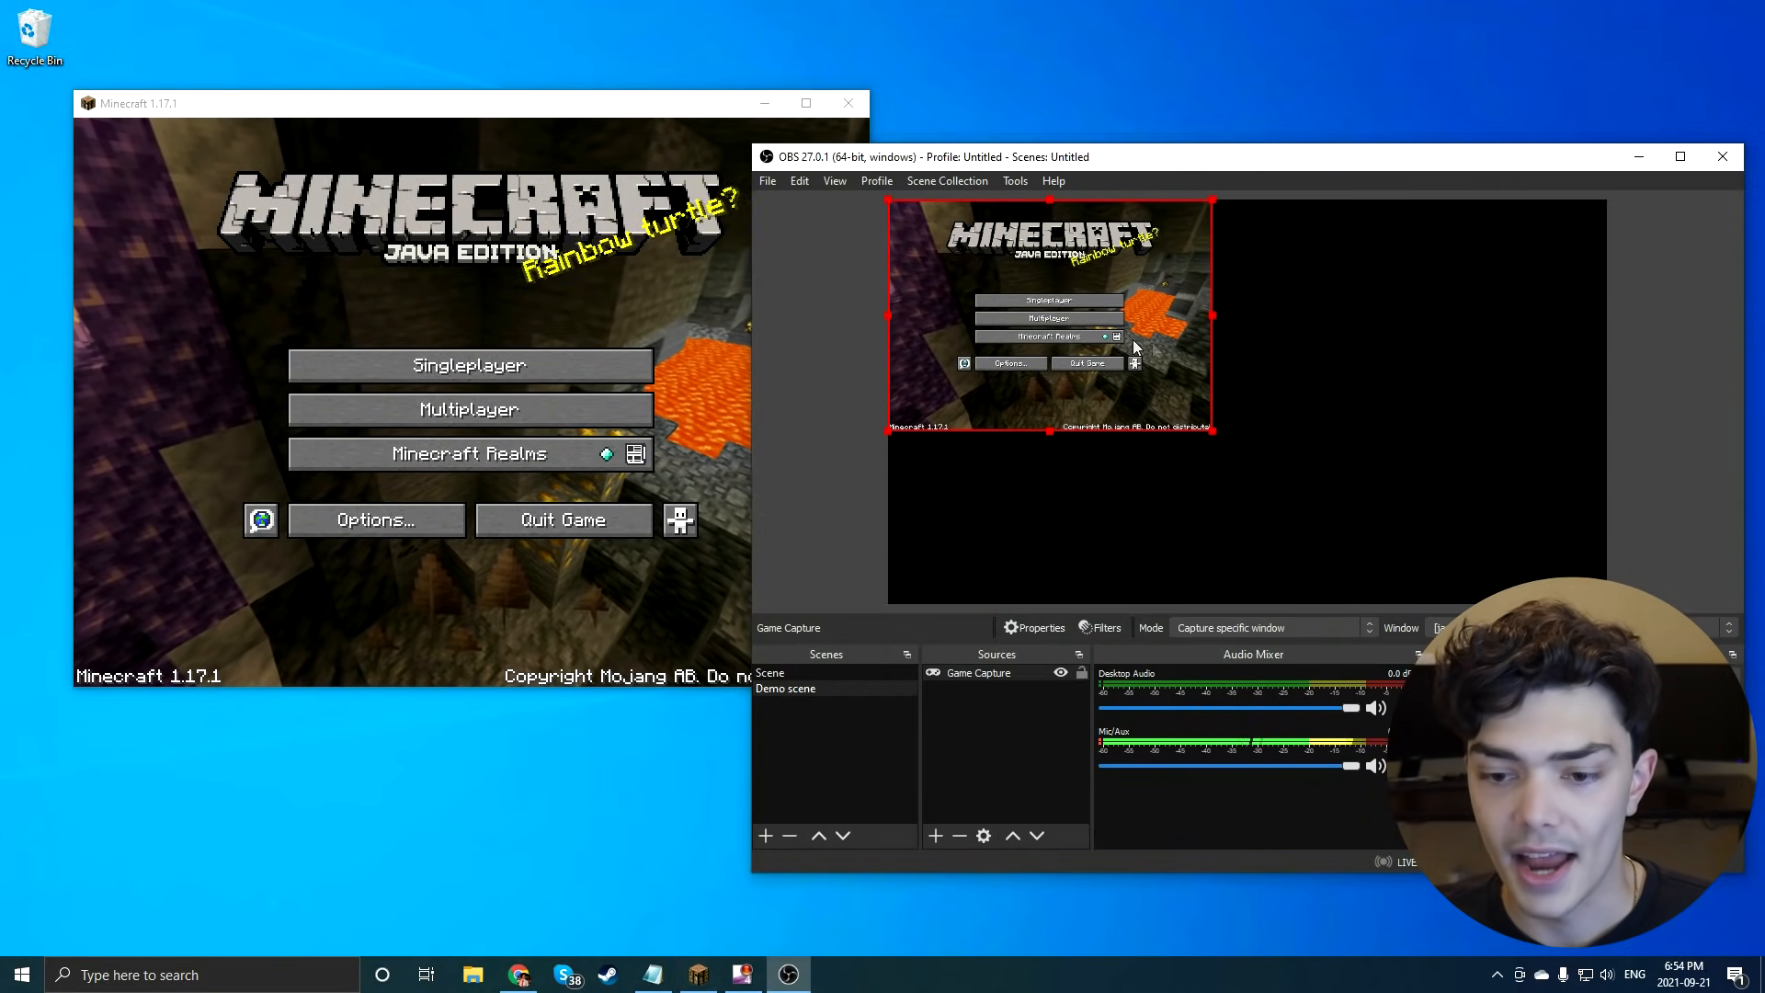
left_click_drag(1160, 155, 892, 75)
Try scaling the Game Capture source up to the full canvas height and back down to a smaller size.
left_click_drag(950, 353, 1018, 367)
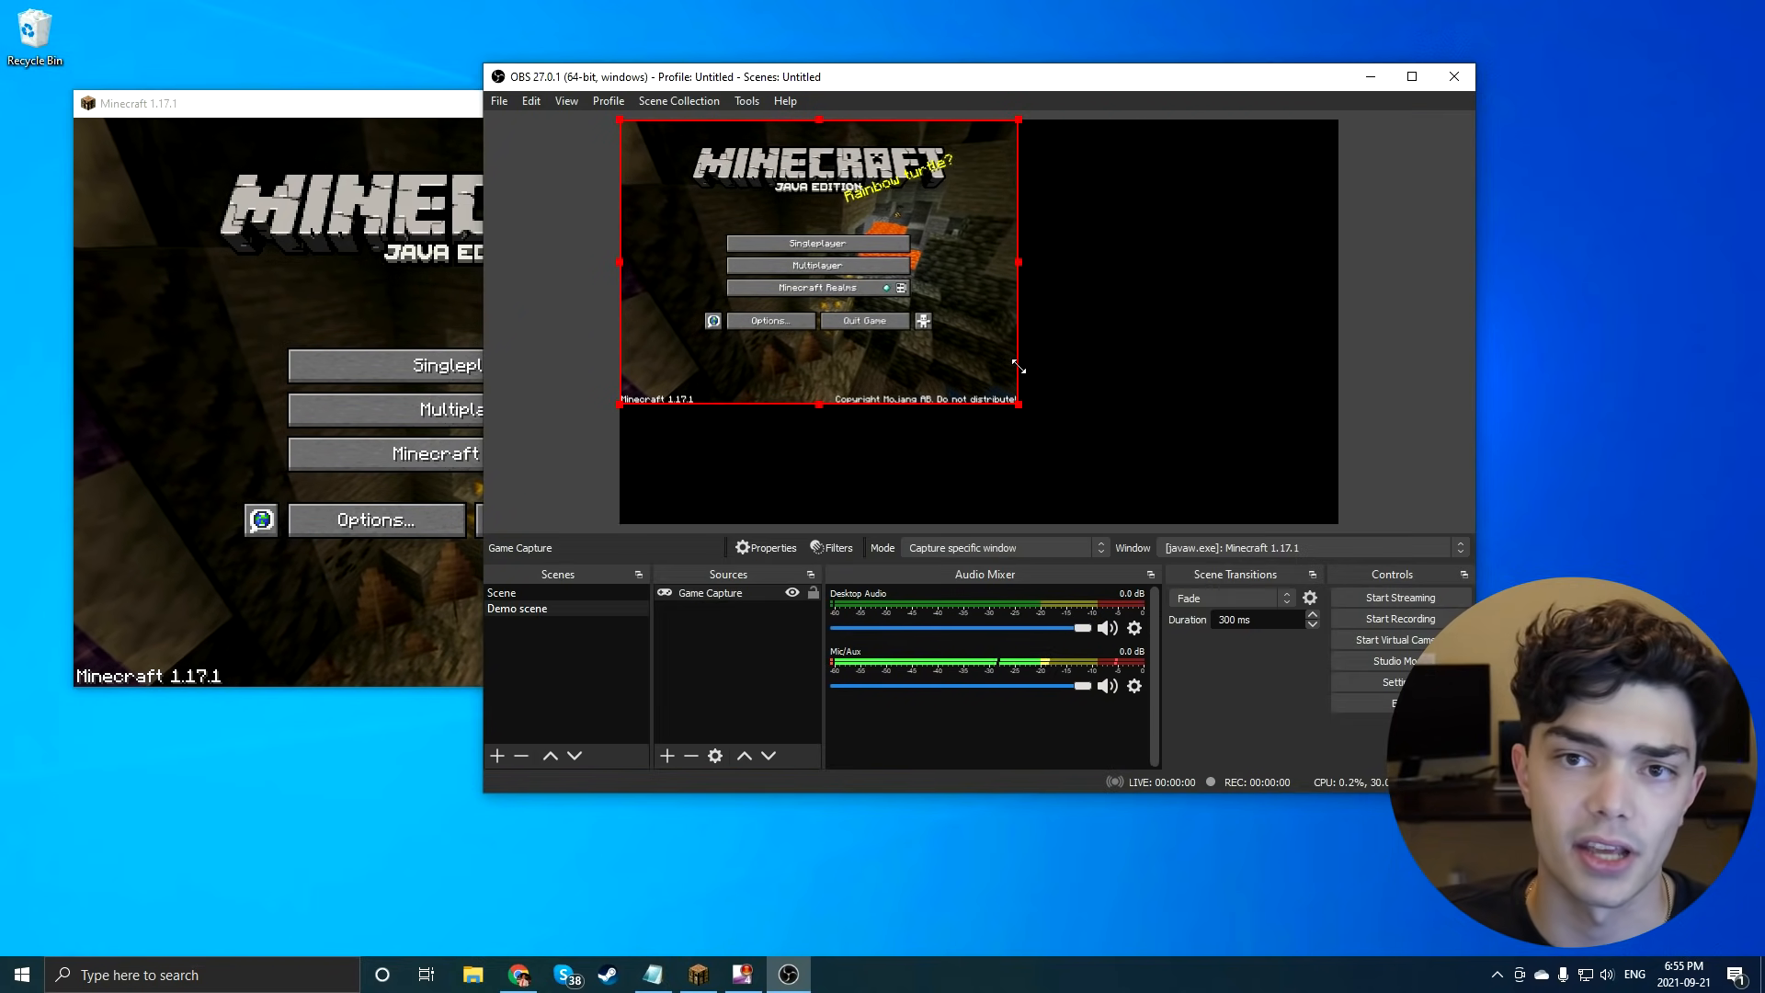
left_click_drag(1019, 404, 1185, 381)
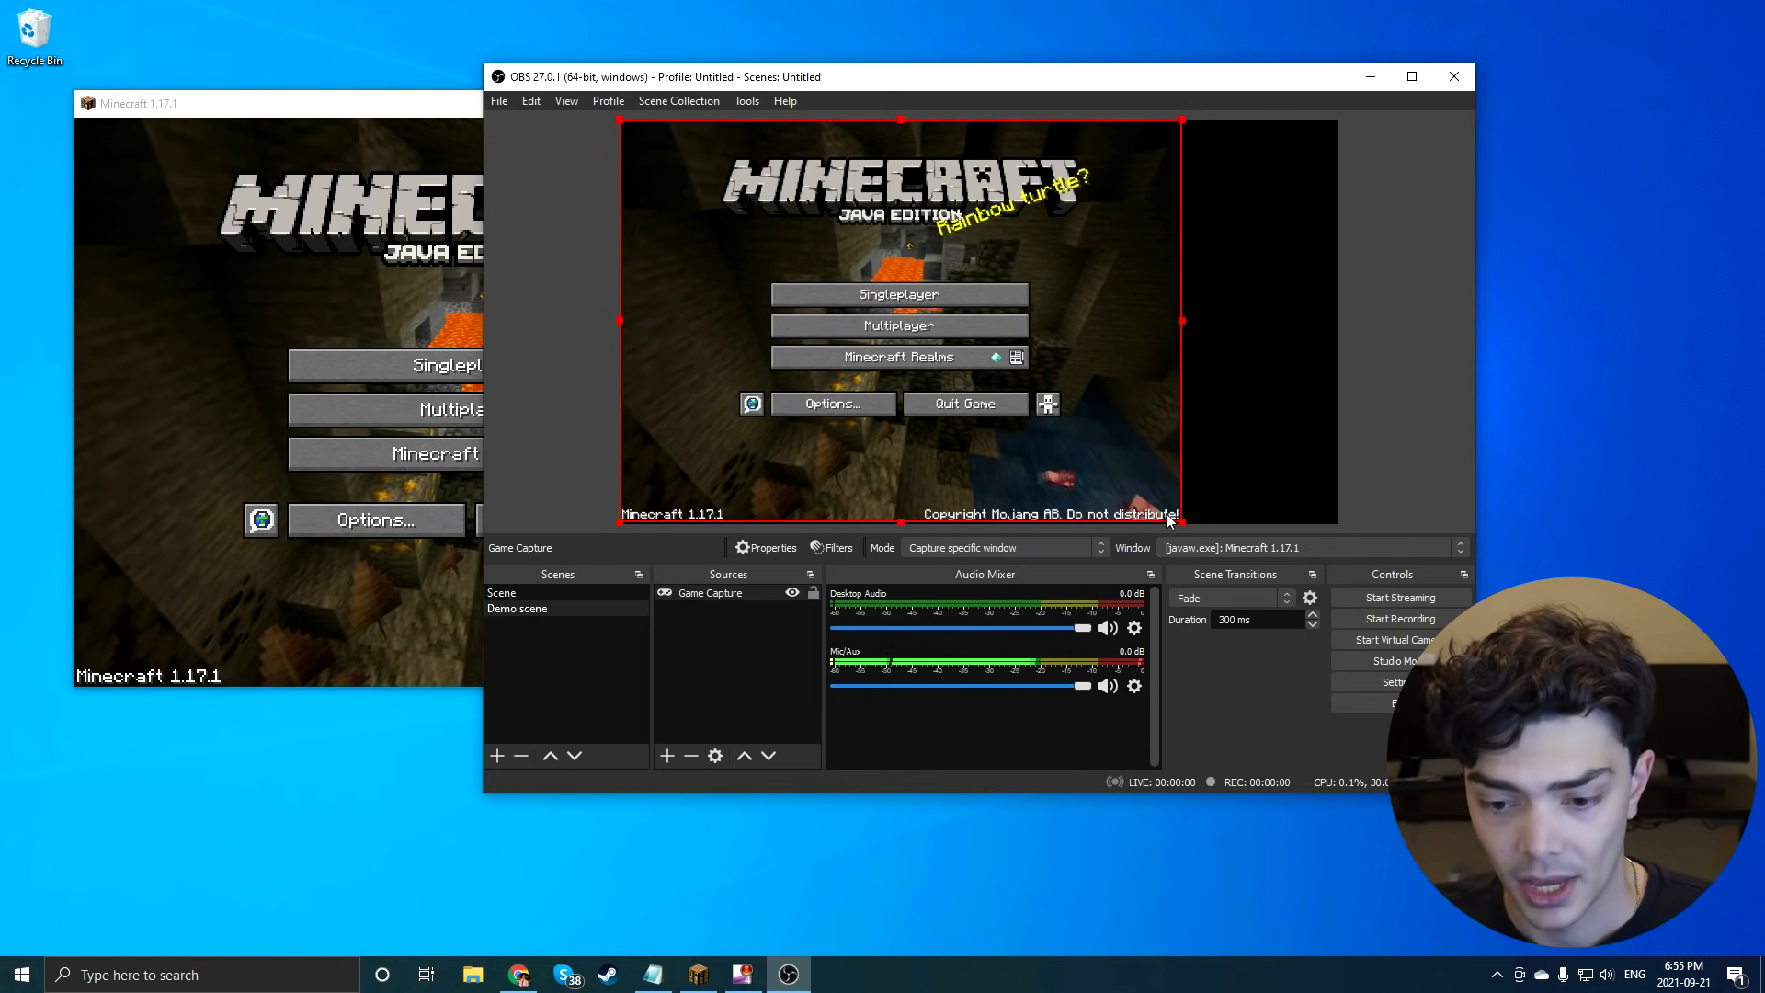
left_click_drag(1182, 523, 924, 337)
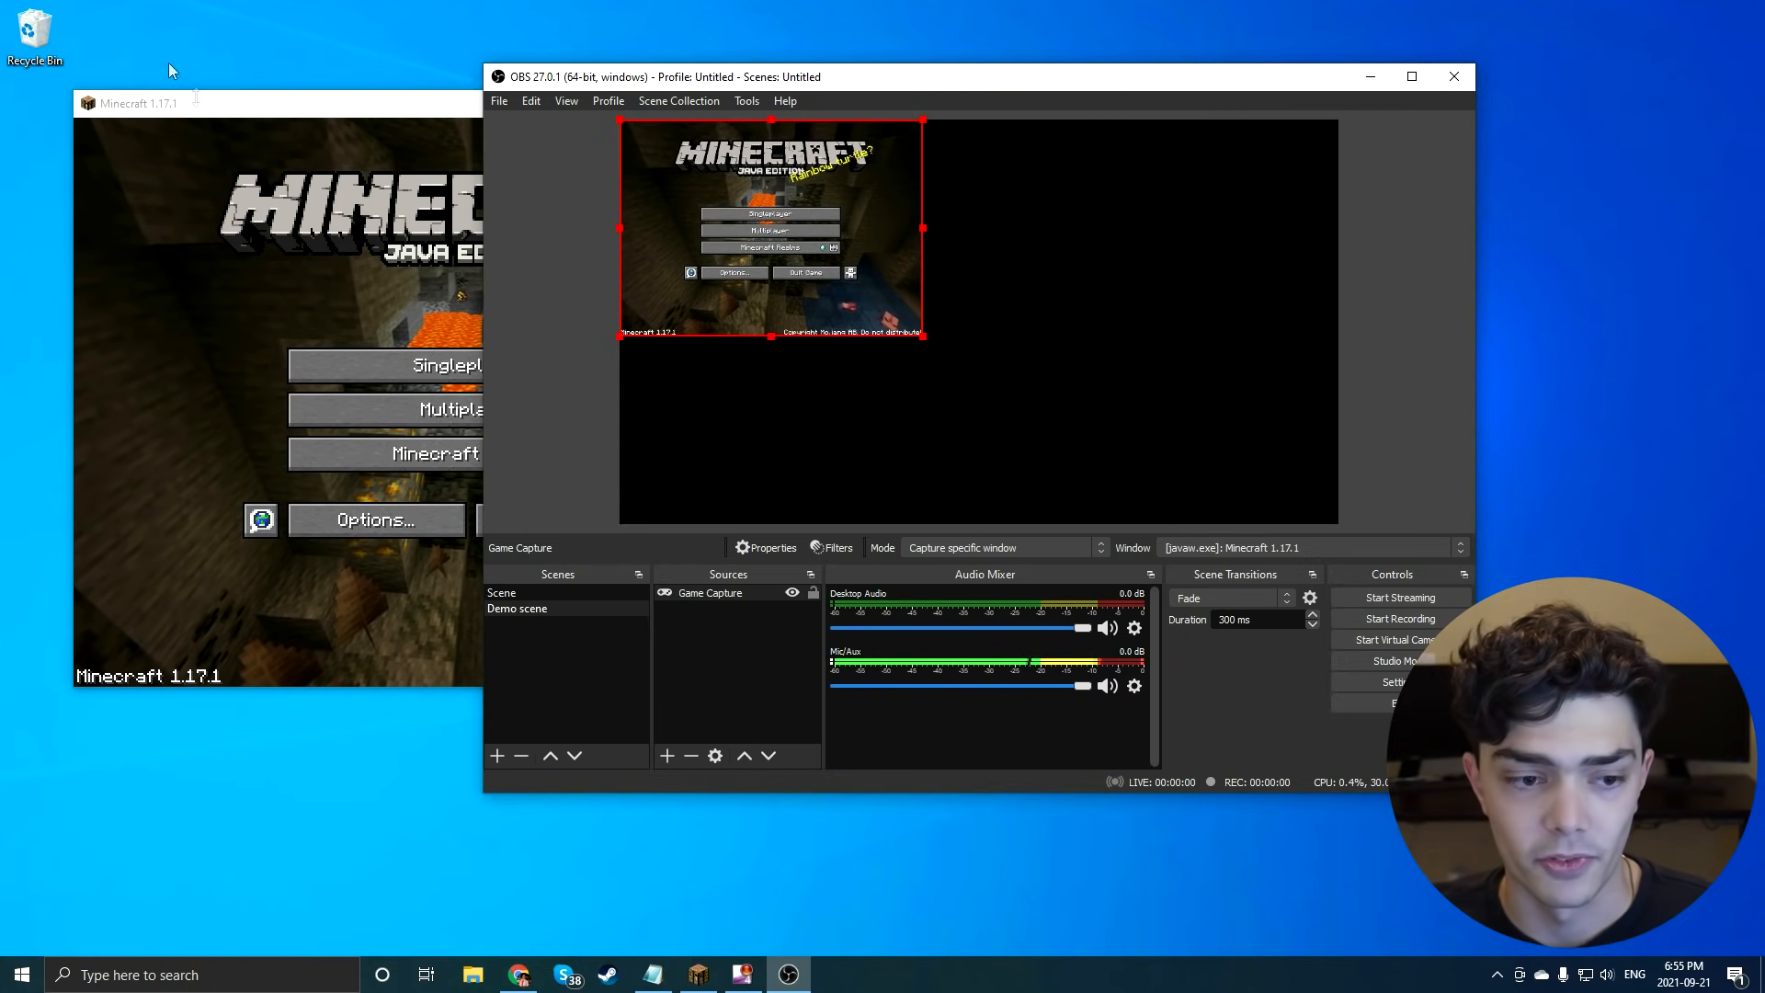
Reduce the height and width of the Minecraft window to give it a smaller, wider shape.
left_click(194, 103)
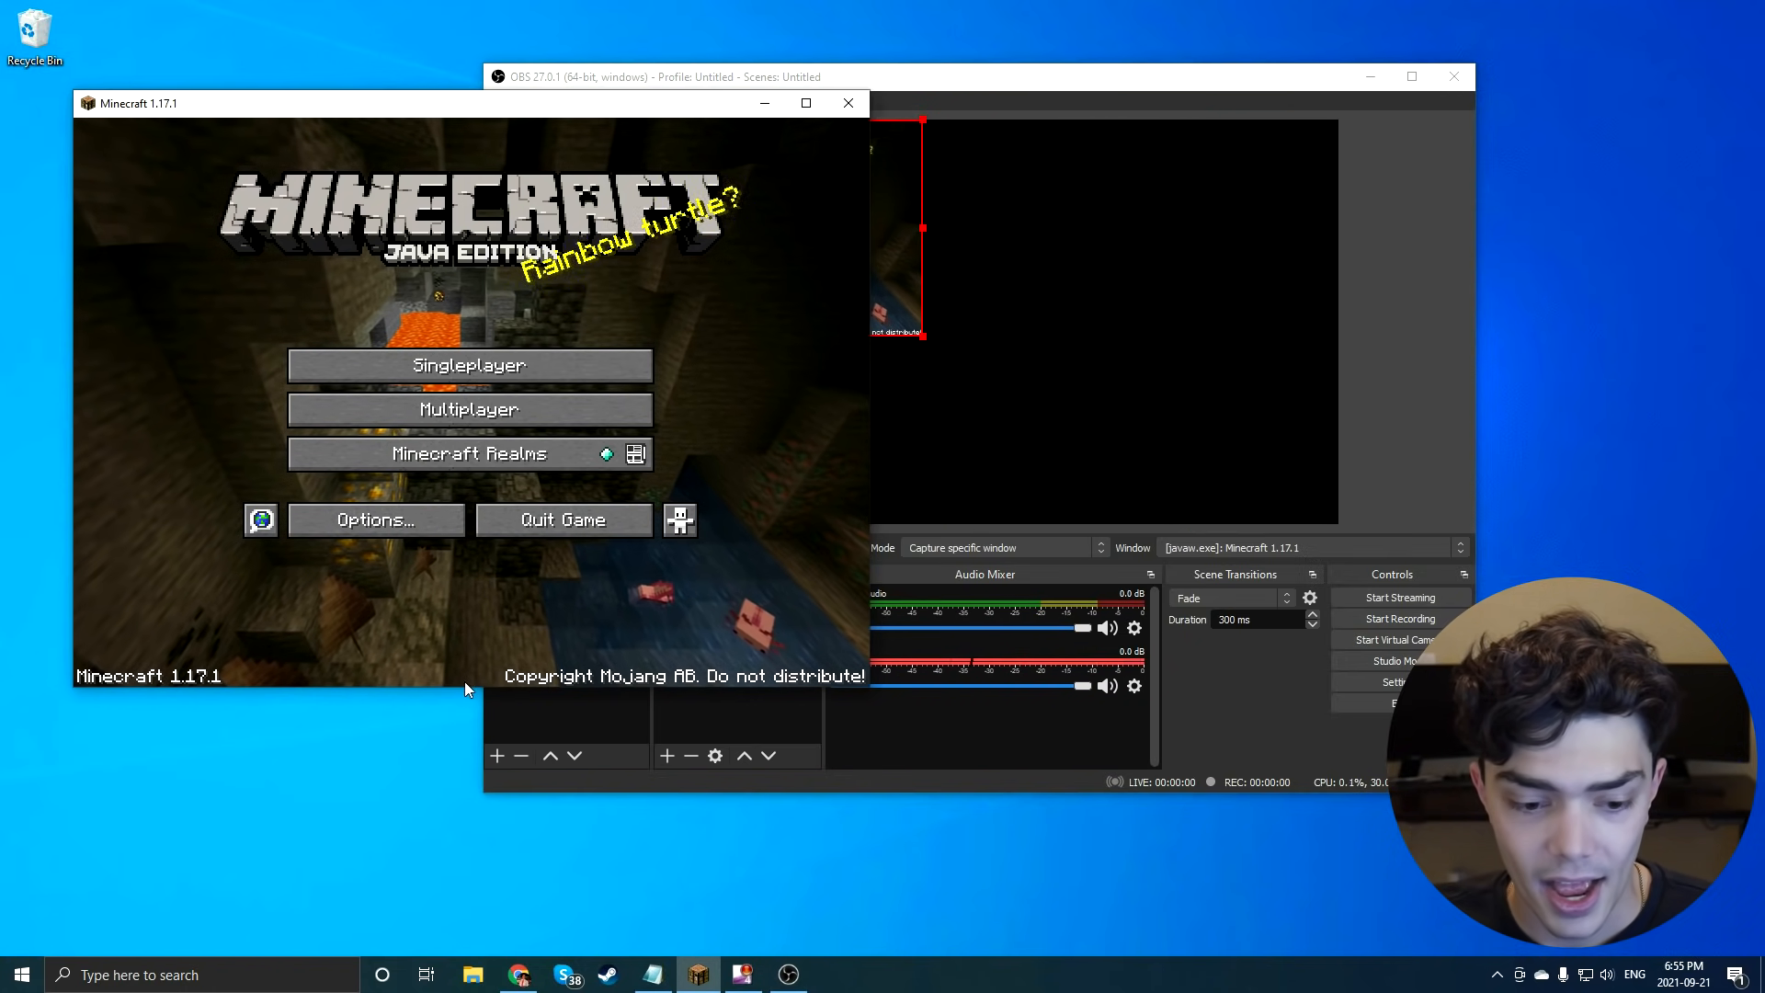
left_click_drag(458, 687, 449, 509)
left_click_drag(865, 511, 696, 527)
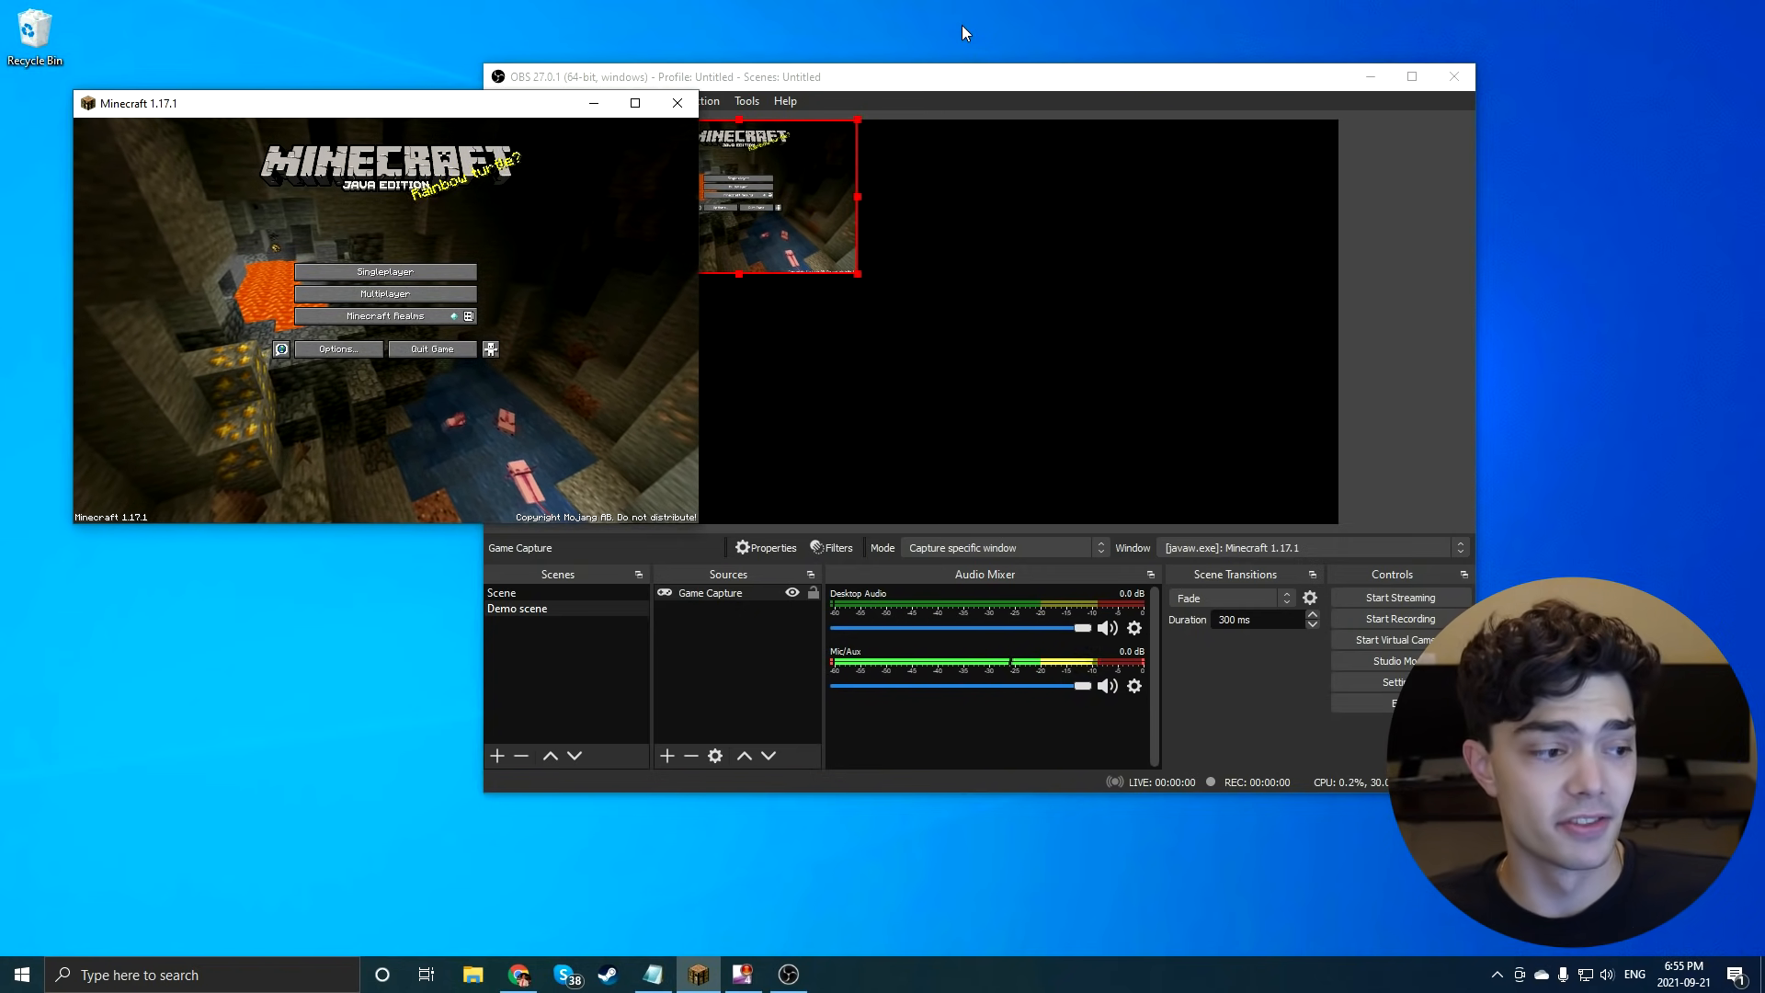
Scale the Game Capture source to the full canvas width and compare the preview with the Minecraft window.
left_click(808, 242)
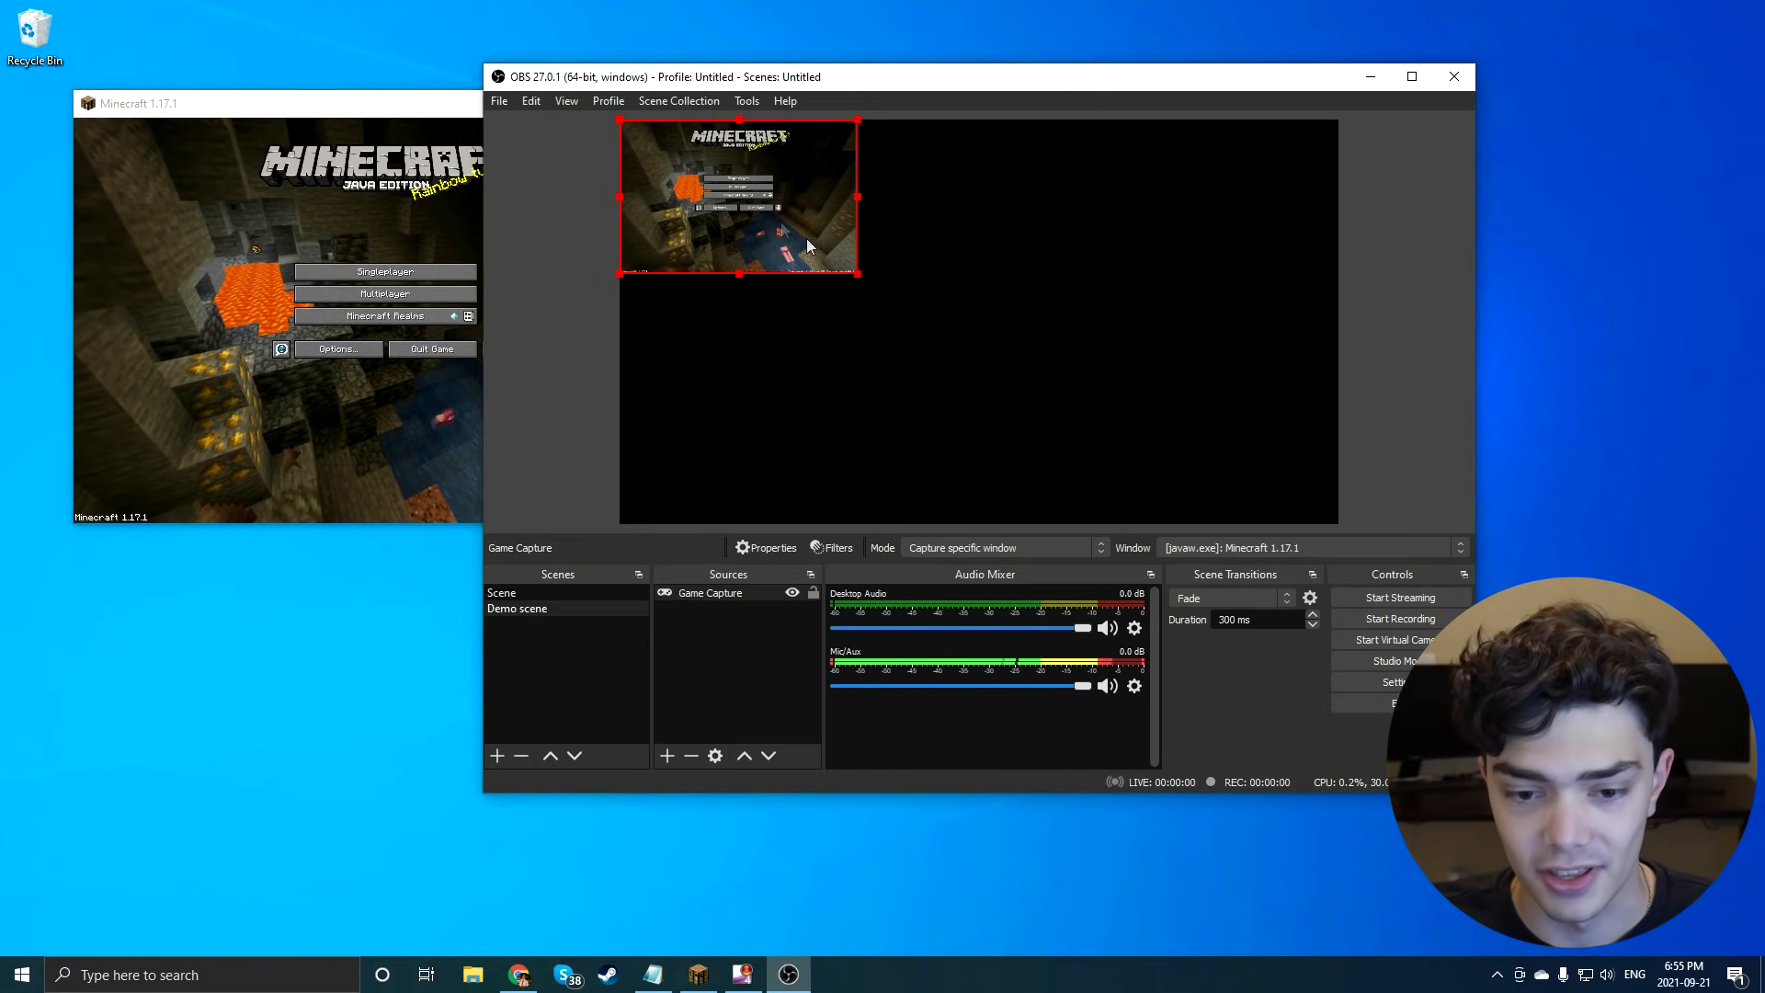
left_click_drag(860, 273, 1337, 532)
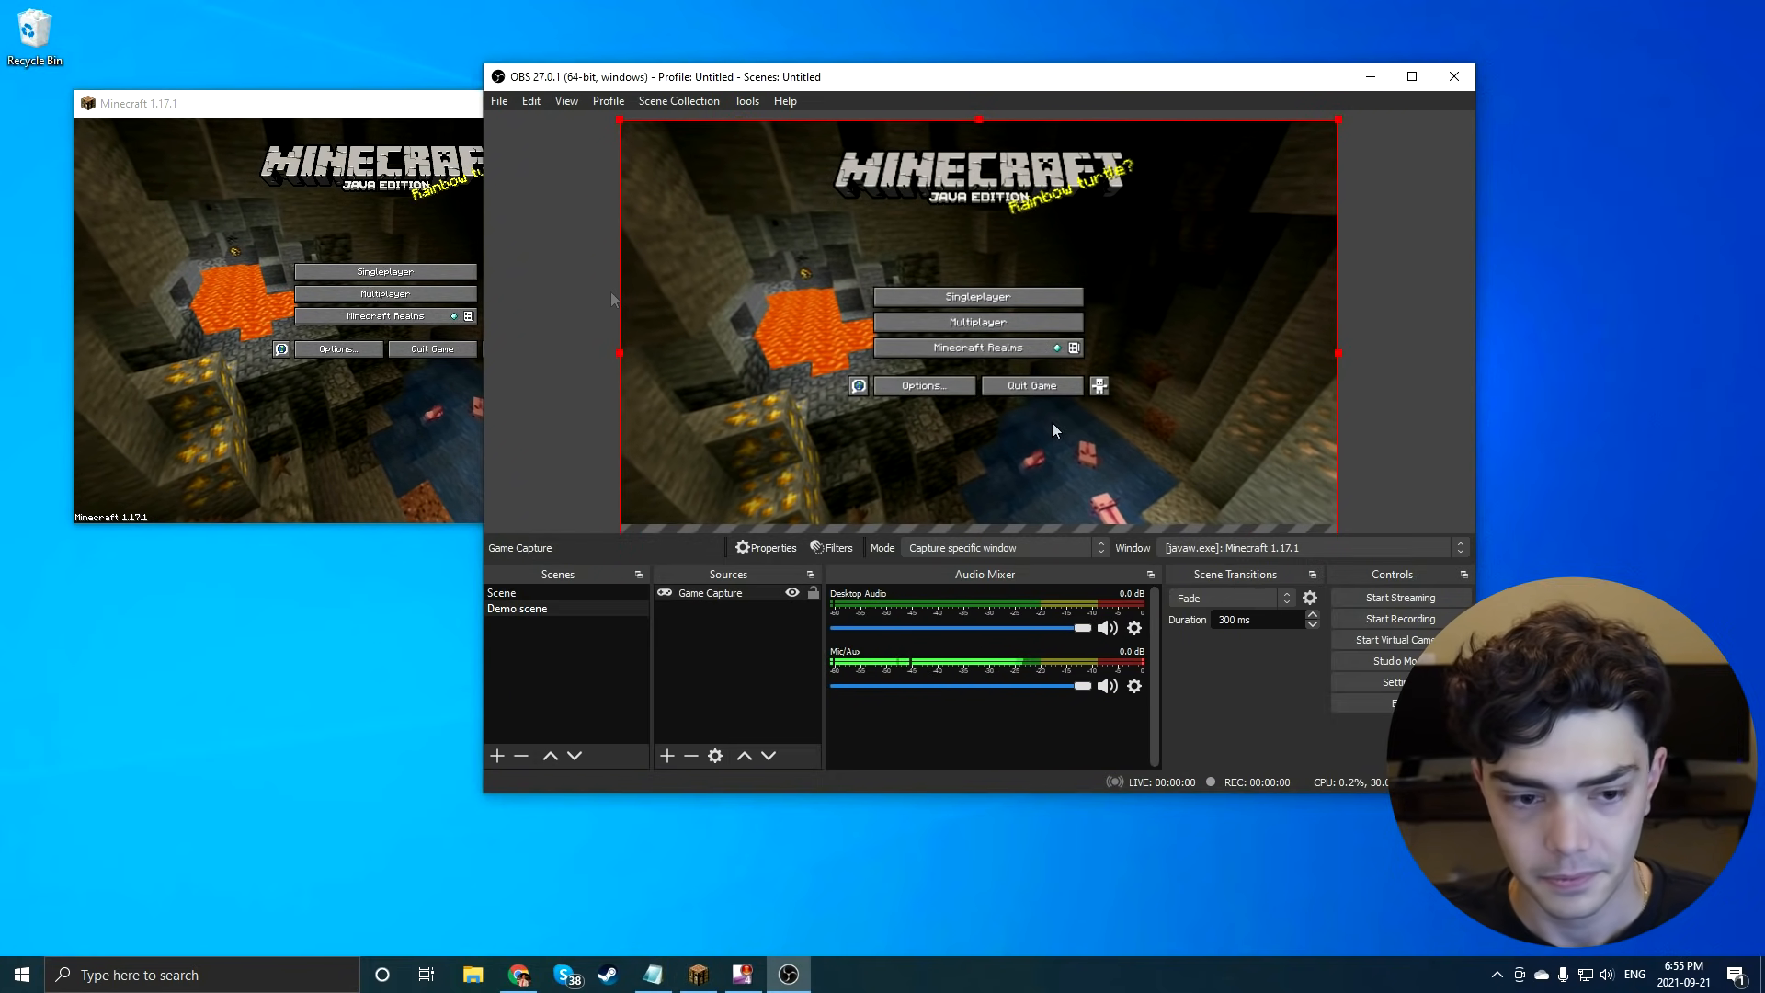
left_click(353, 120)
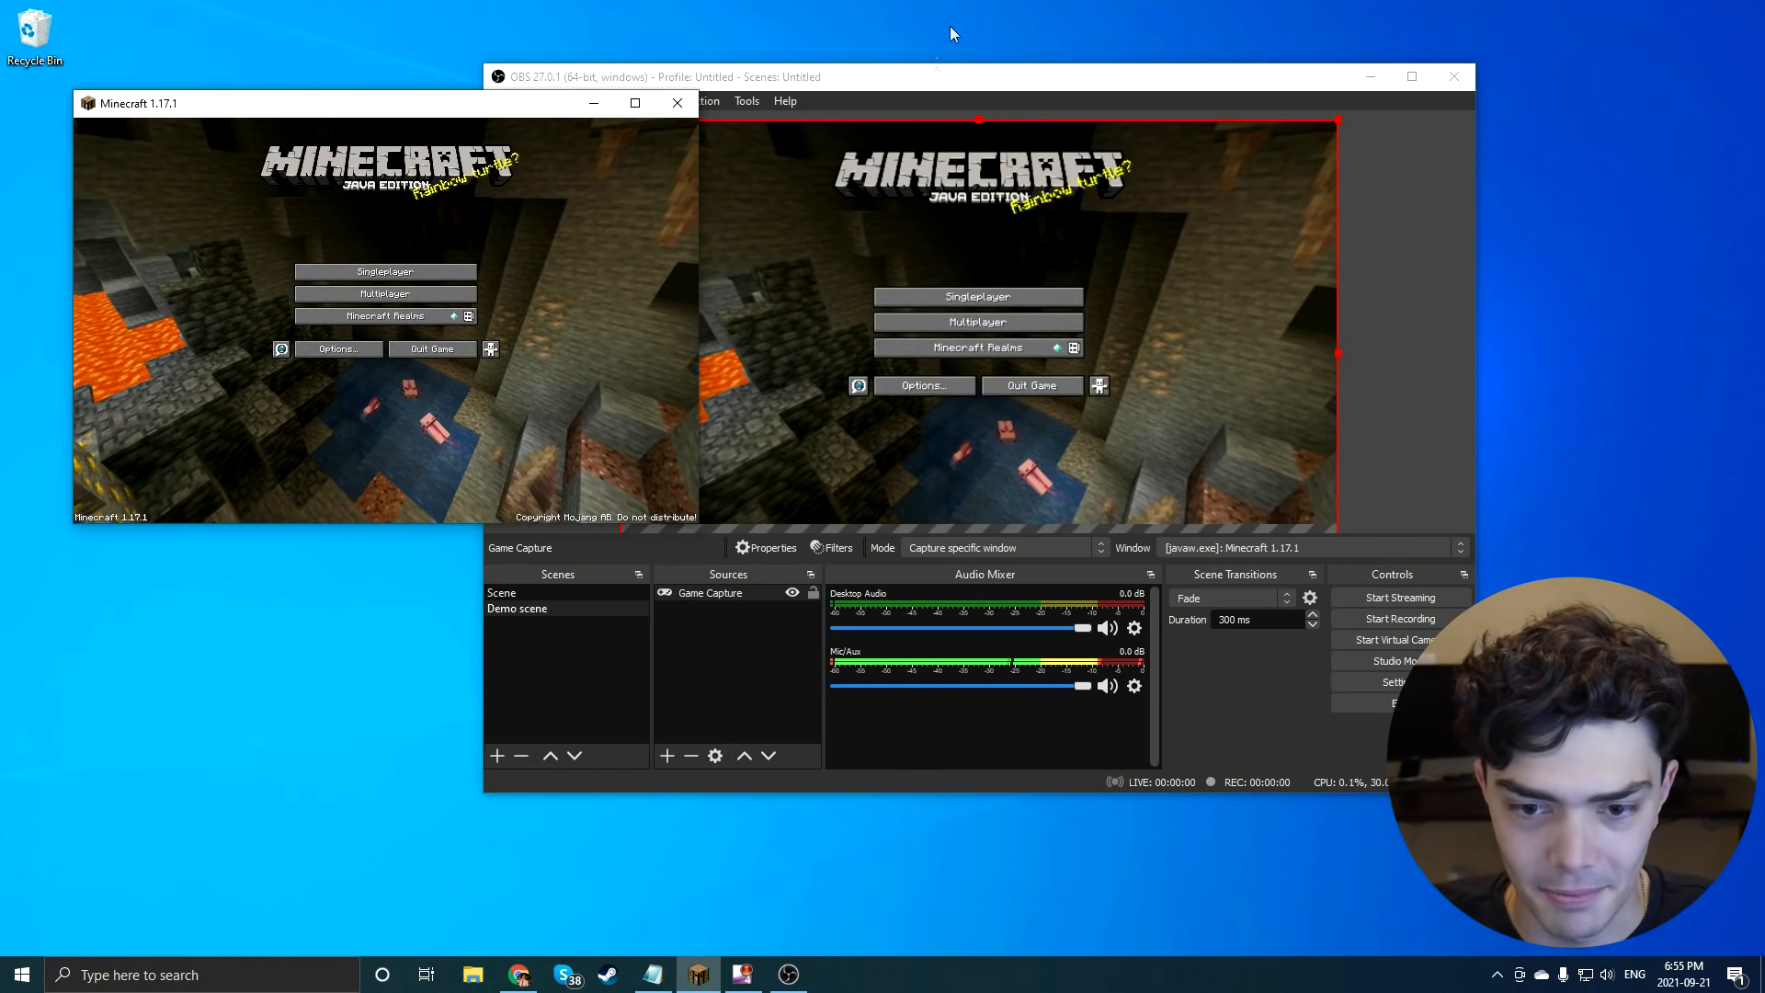
left_click(947, 76)
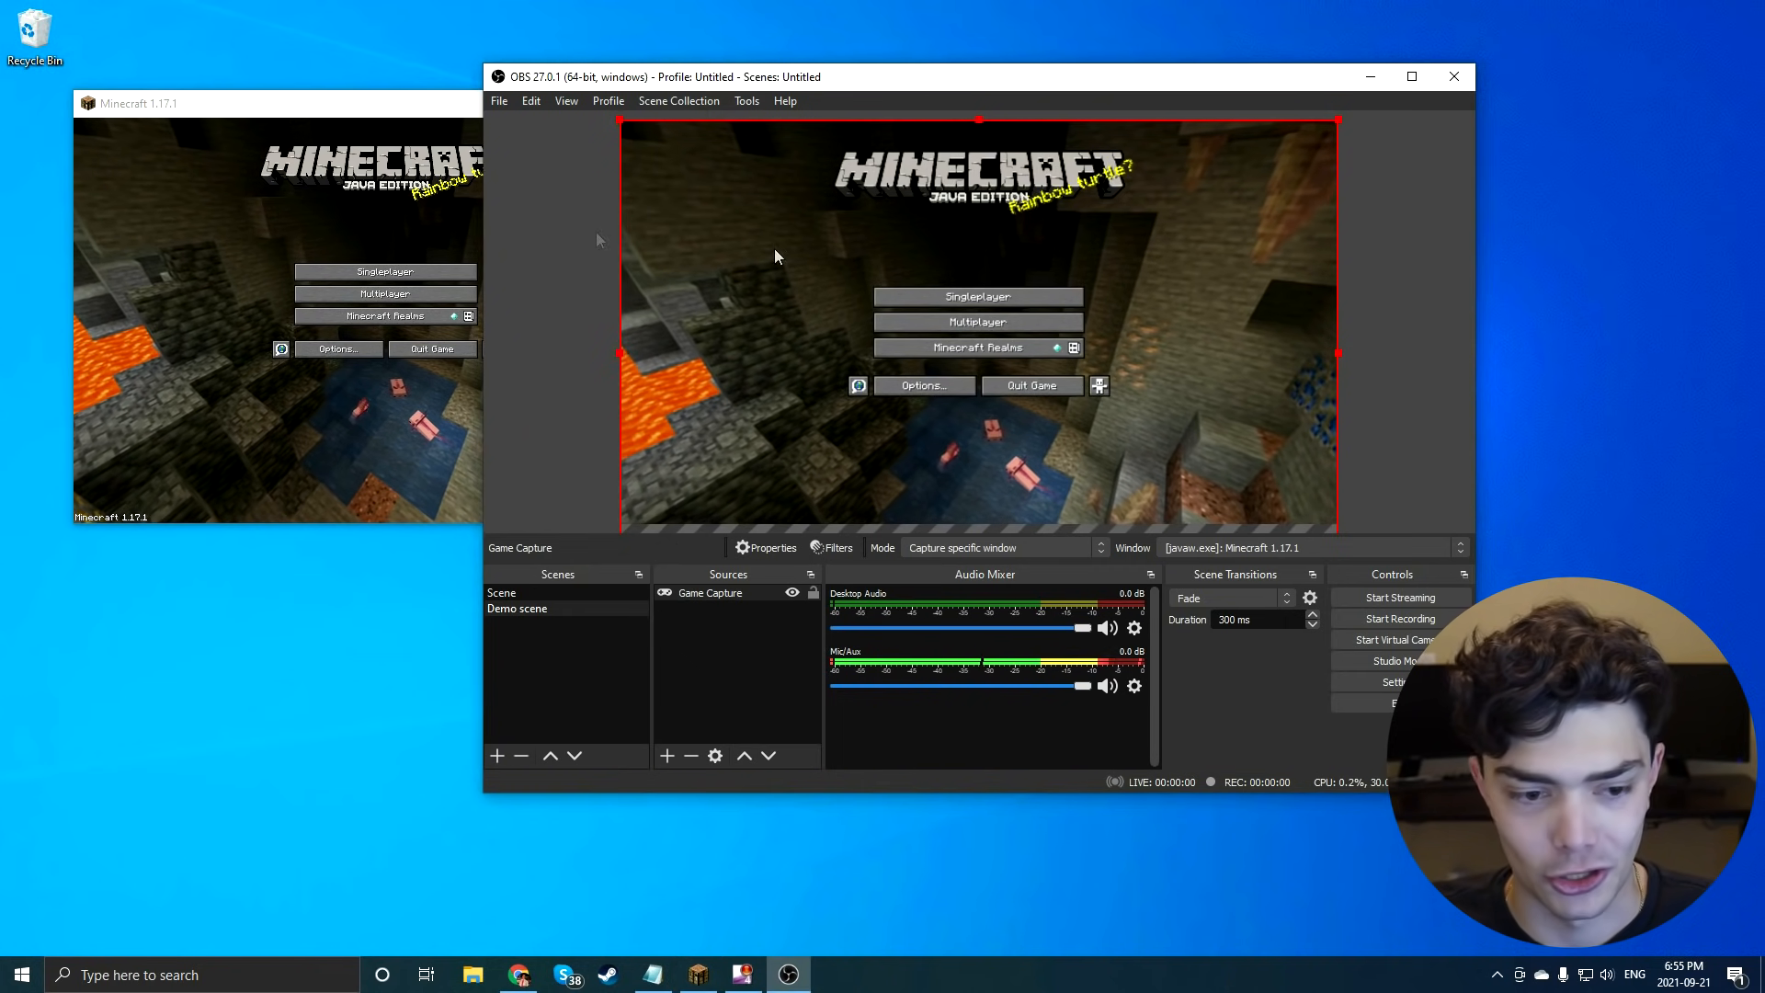
Reduce the Minecraft window's height slightly, extend the Game Capture source to the canvas's lower edge, and deselect it.
left_click(372, 456)
left_click_drag(360, 522, 361, 475)
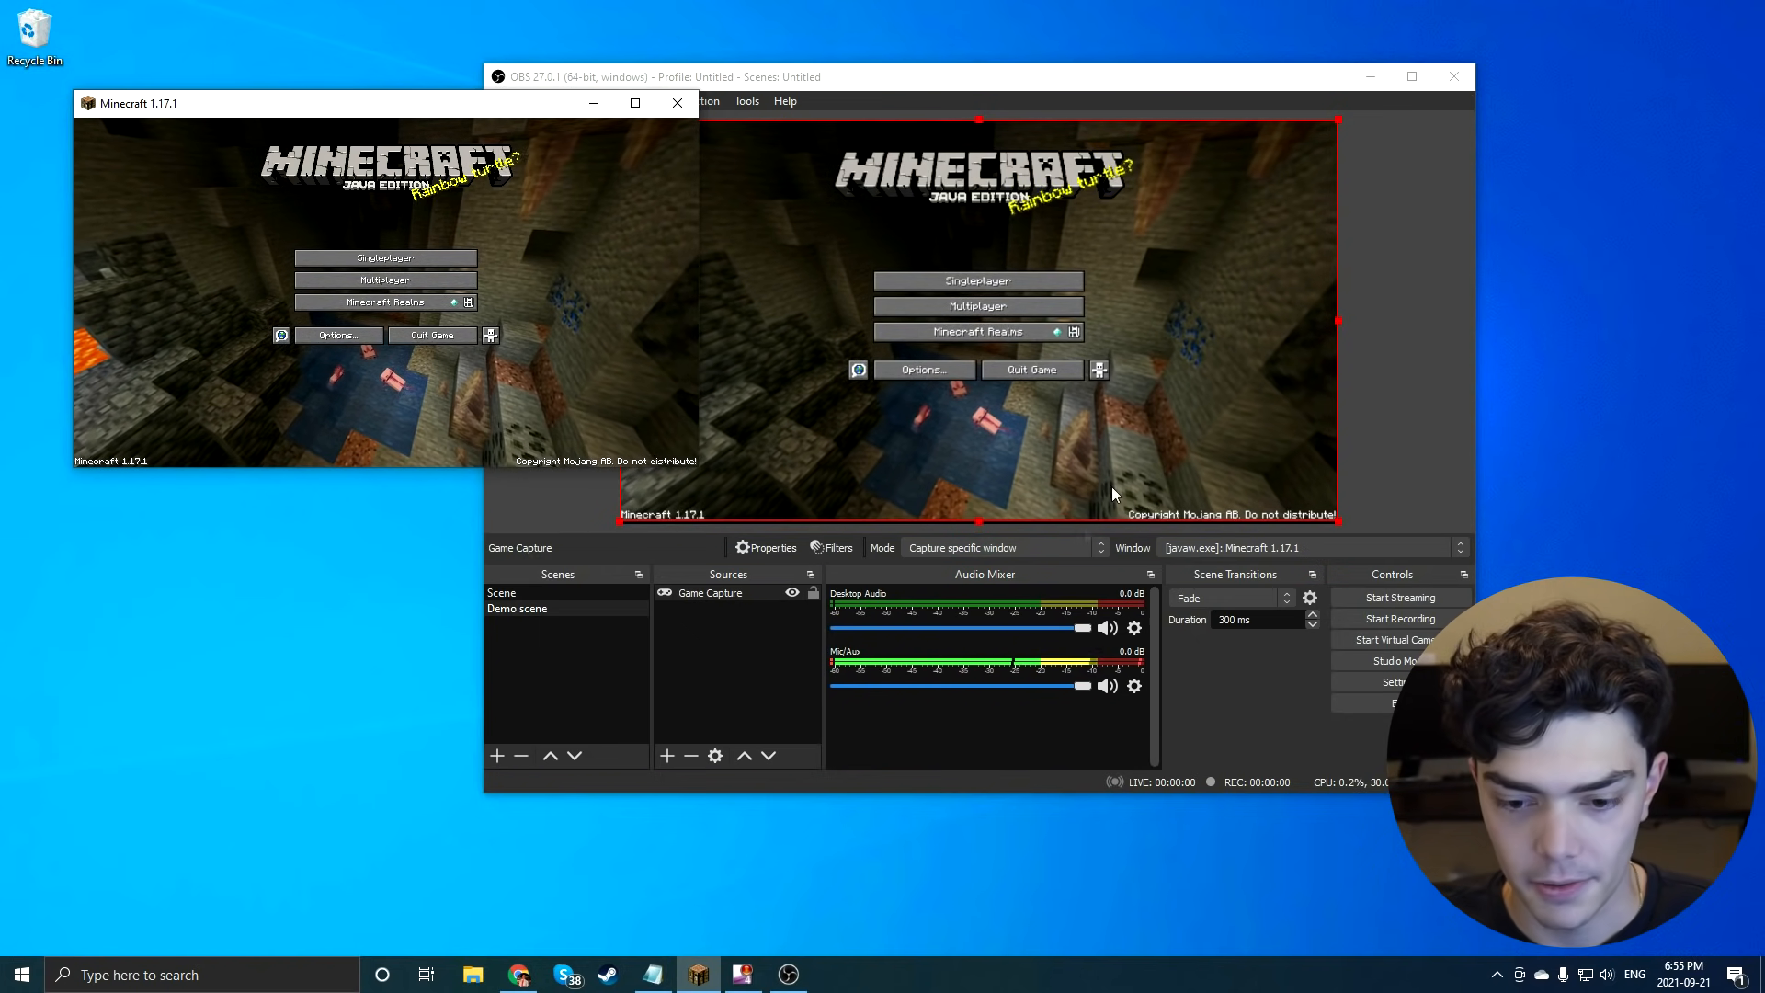
left_click(982, 530)
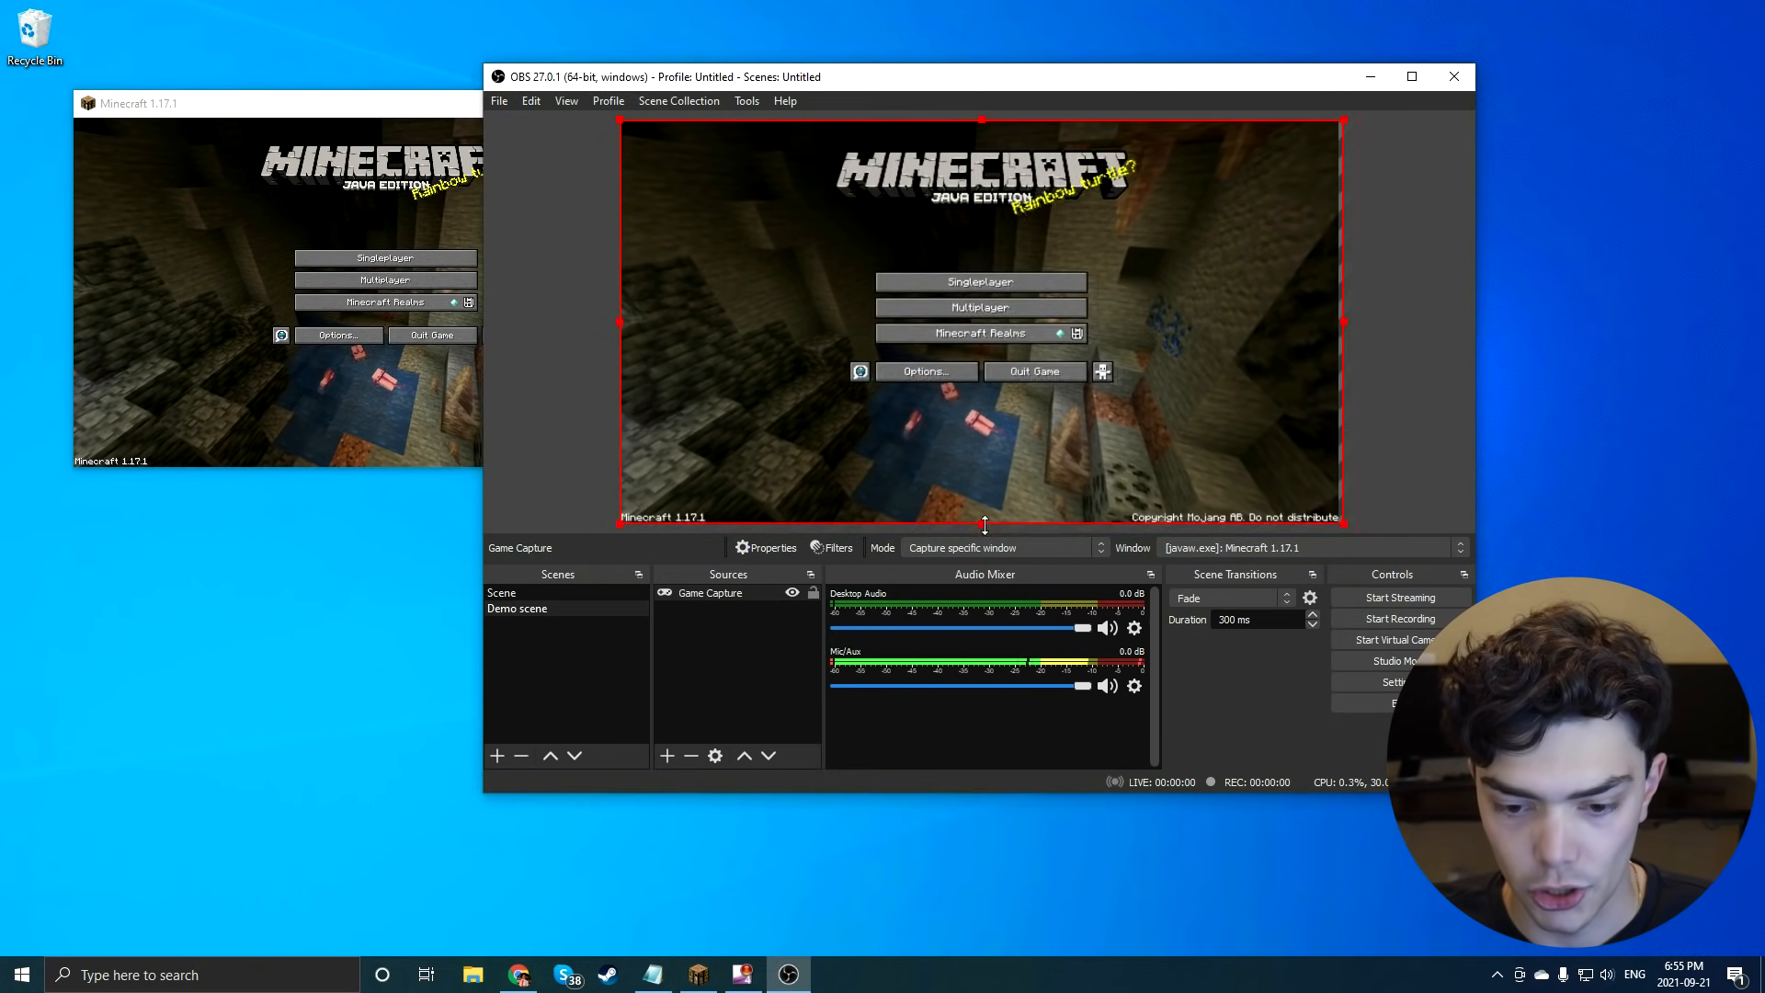
left_click(703, 709)
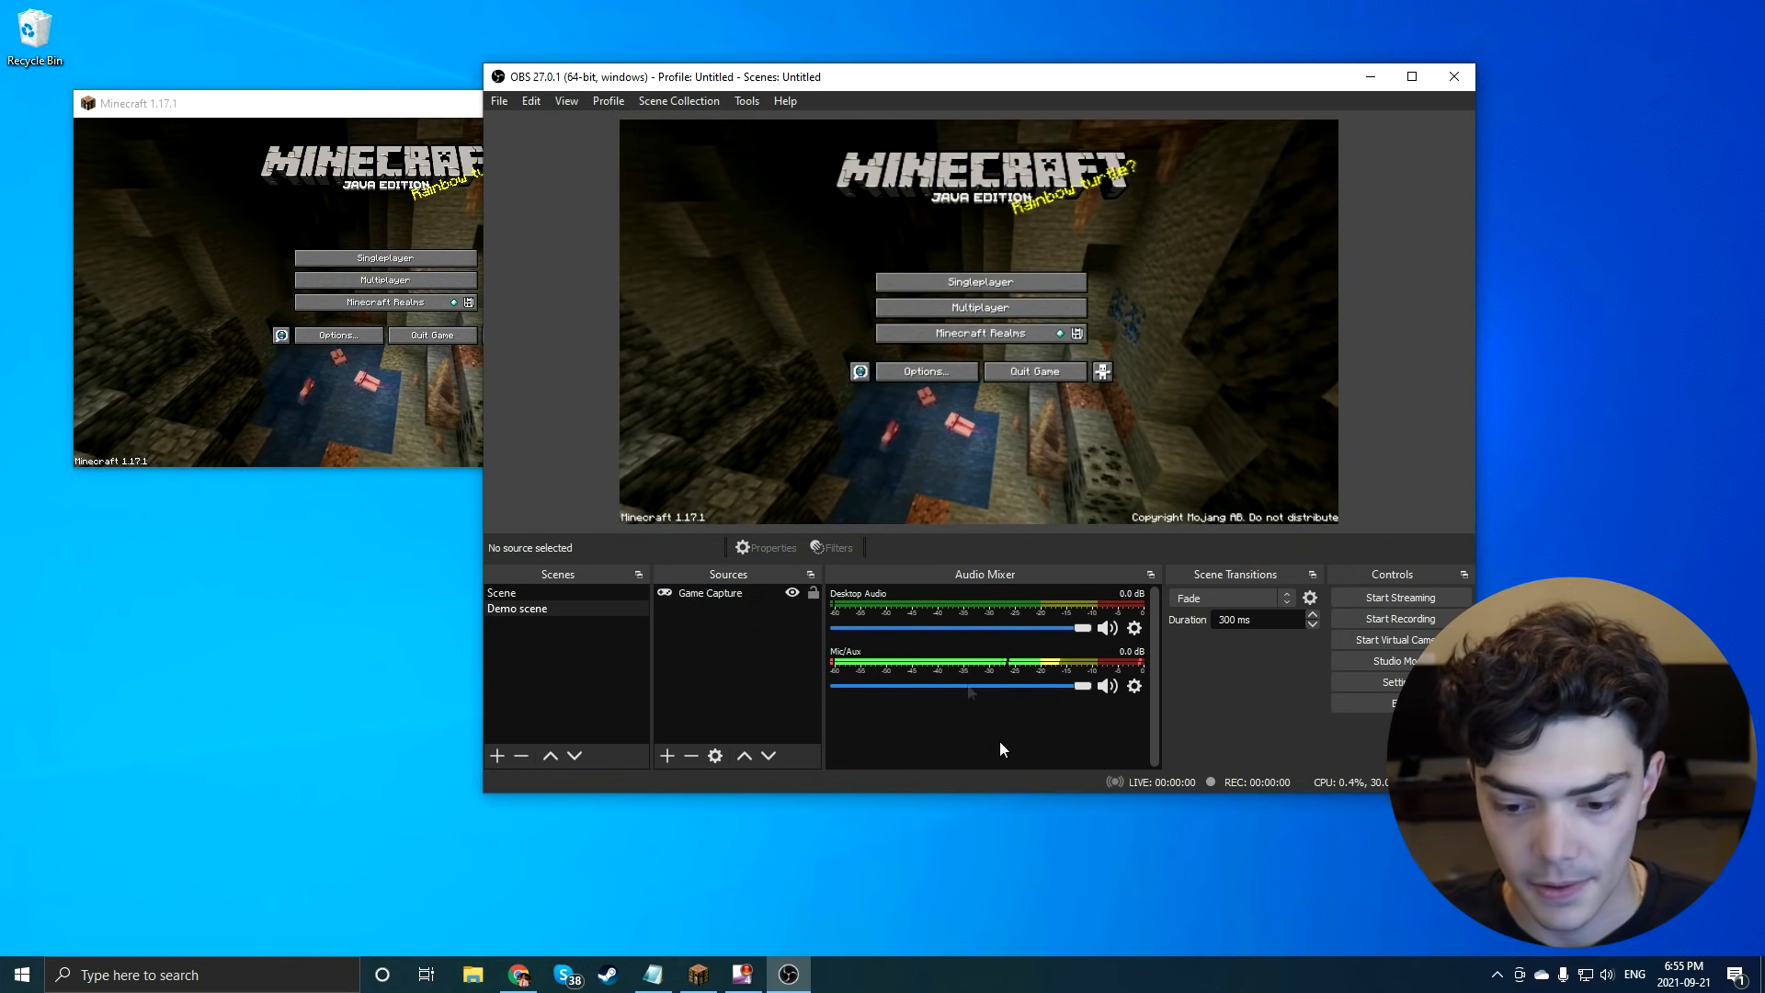
Open the advanced audio properties and assign both Desktop Audio and Mic/Aux to track 1 only.
left_click(1135, 631)
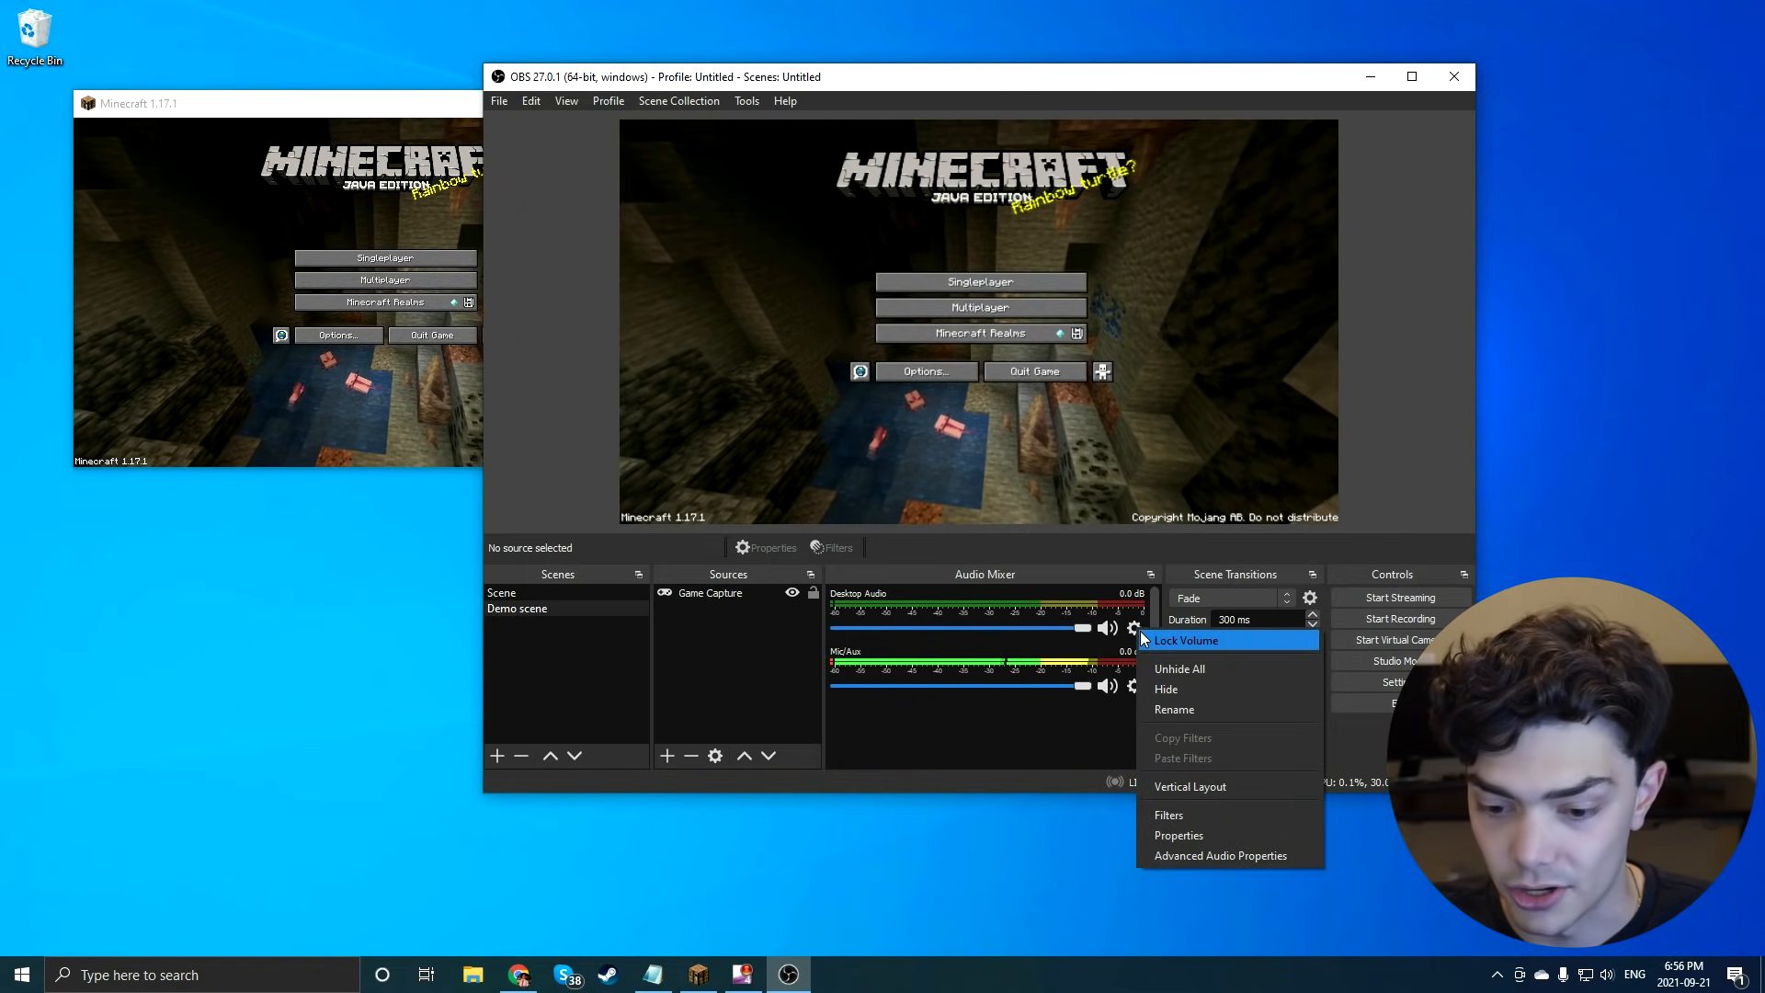
left_click(1206, 855)
left_click_drag(826, 280, 566, 200)
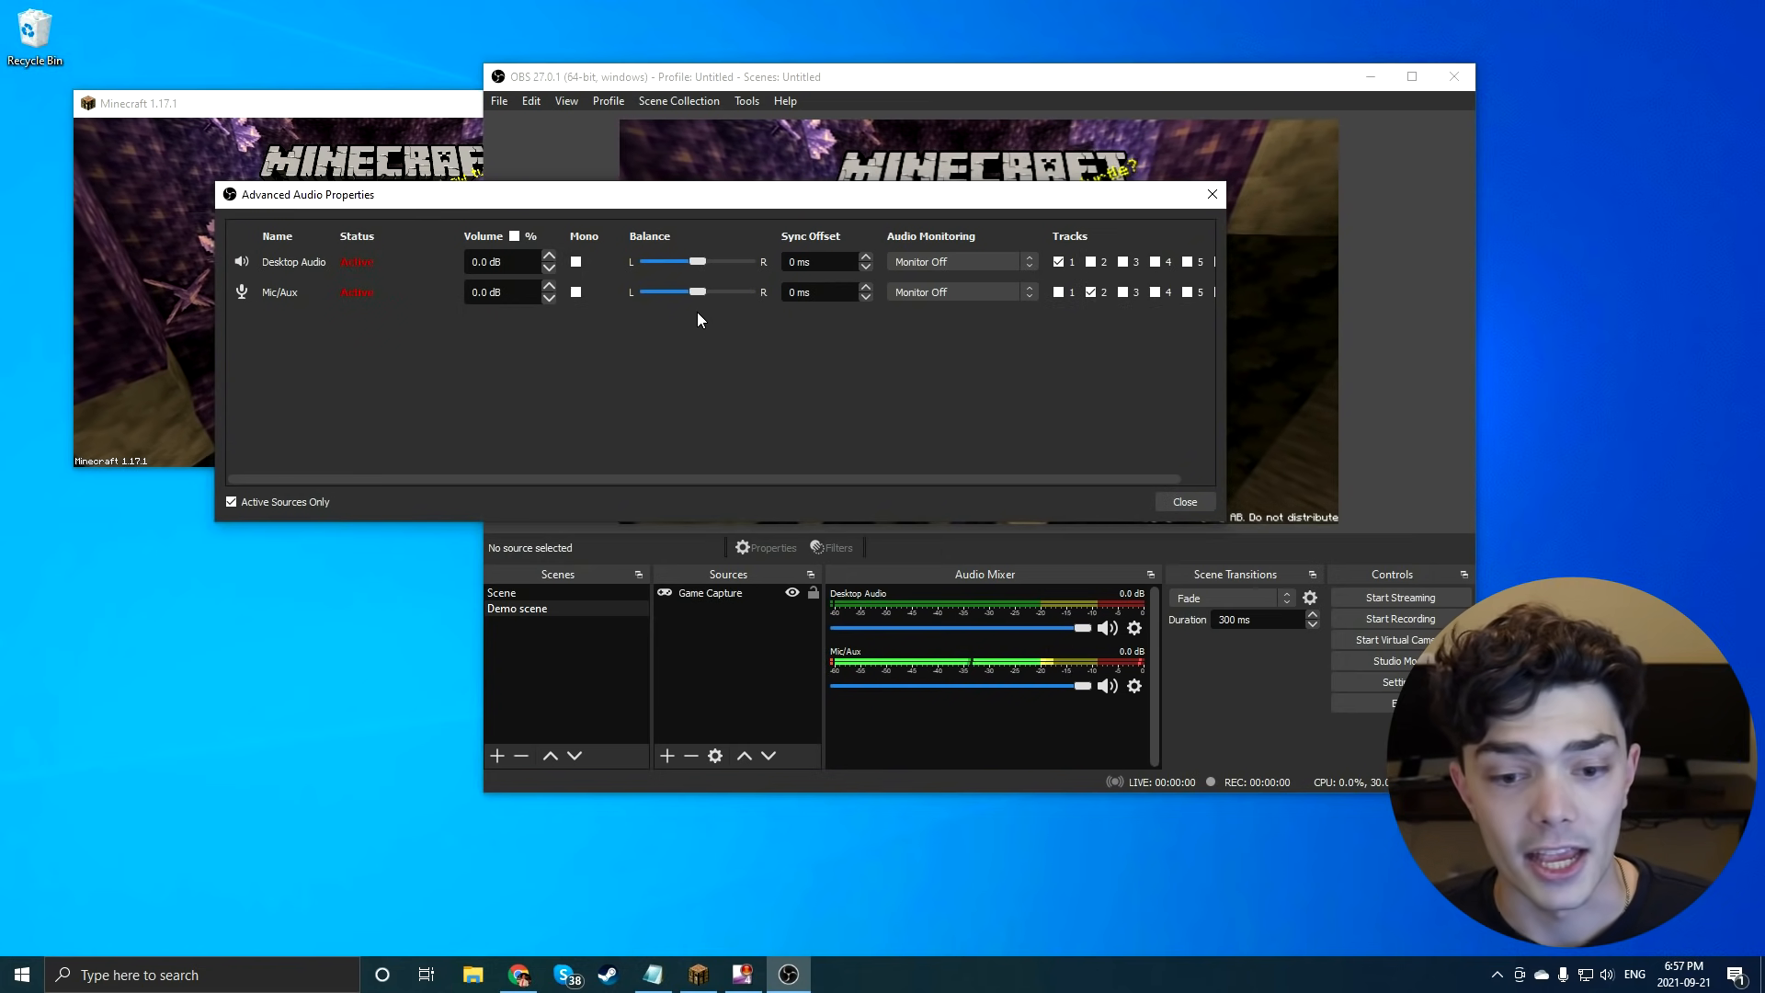
left_click(1091, 292)
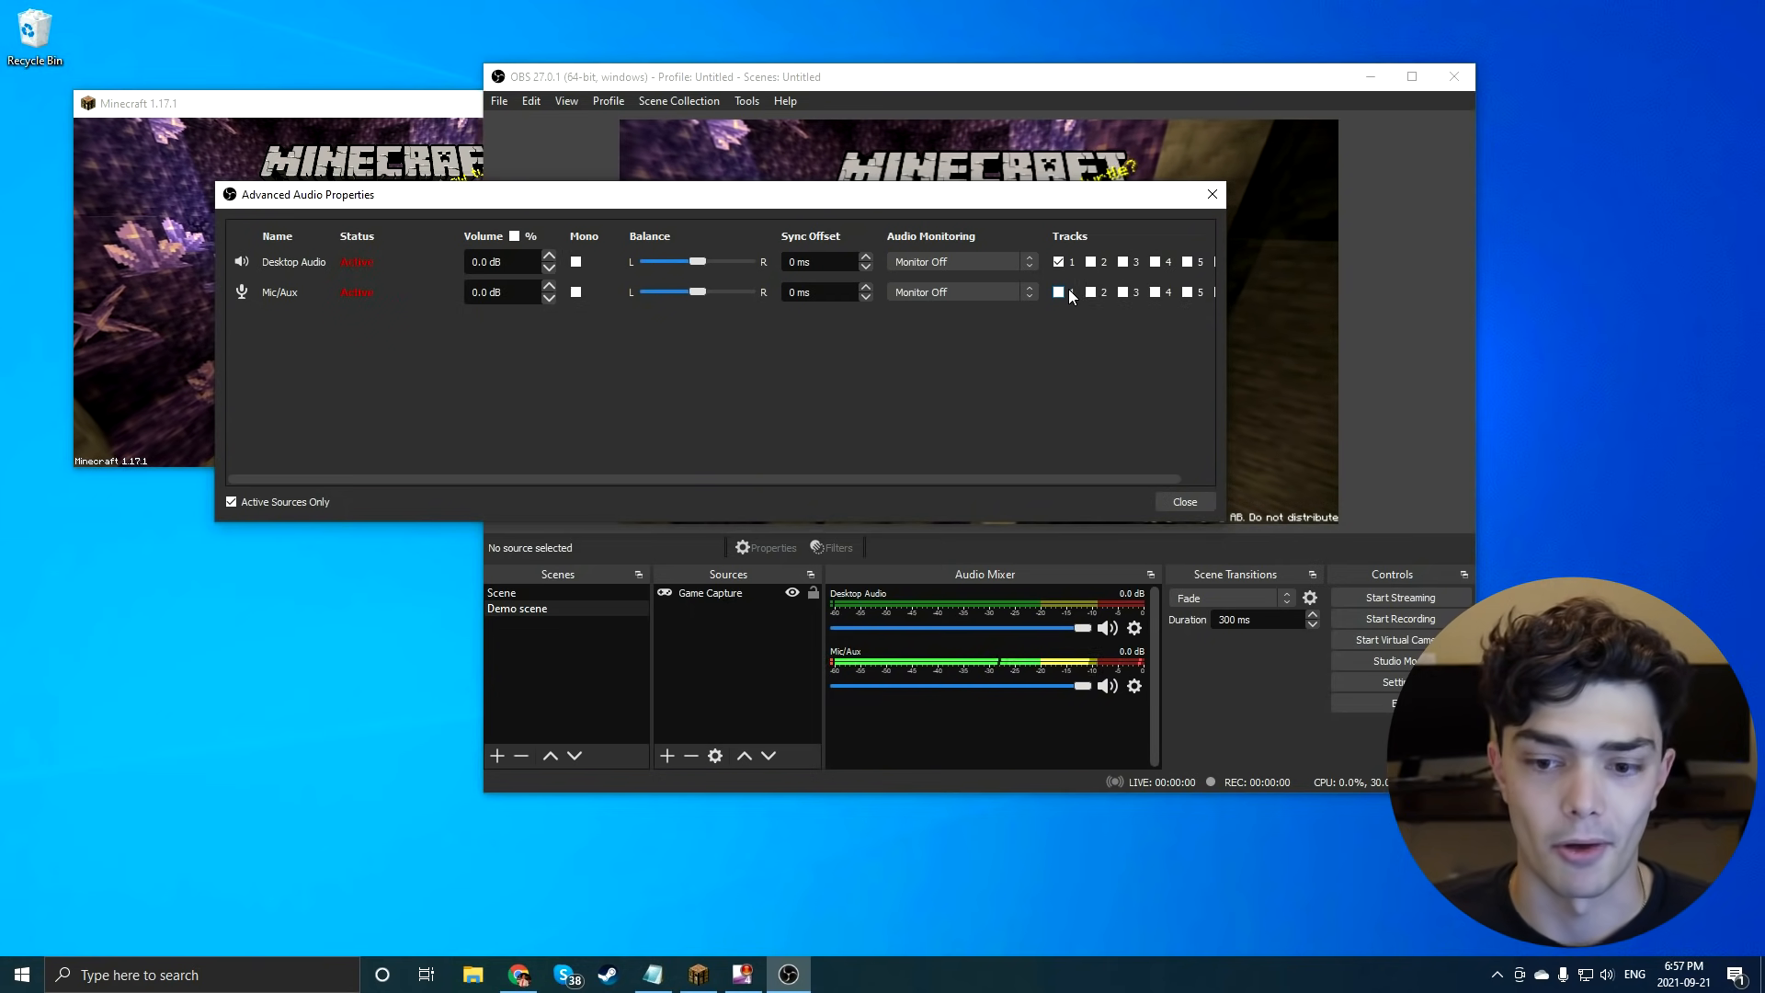
left_click(1091, 262)
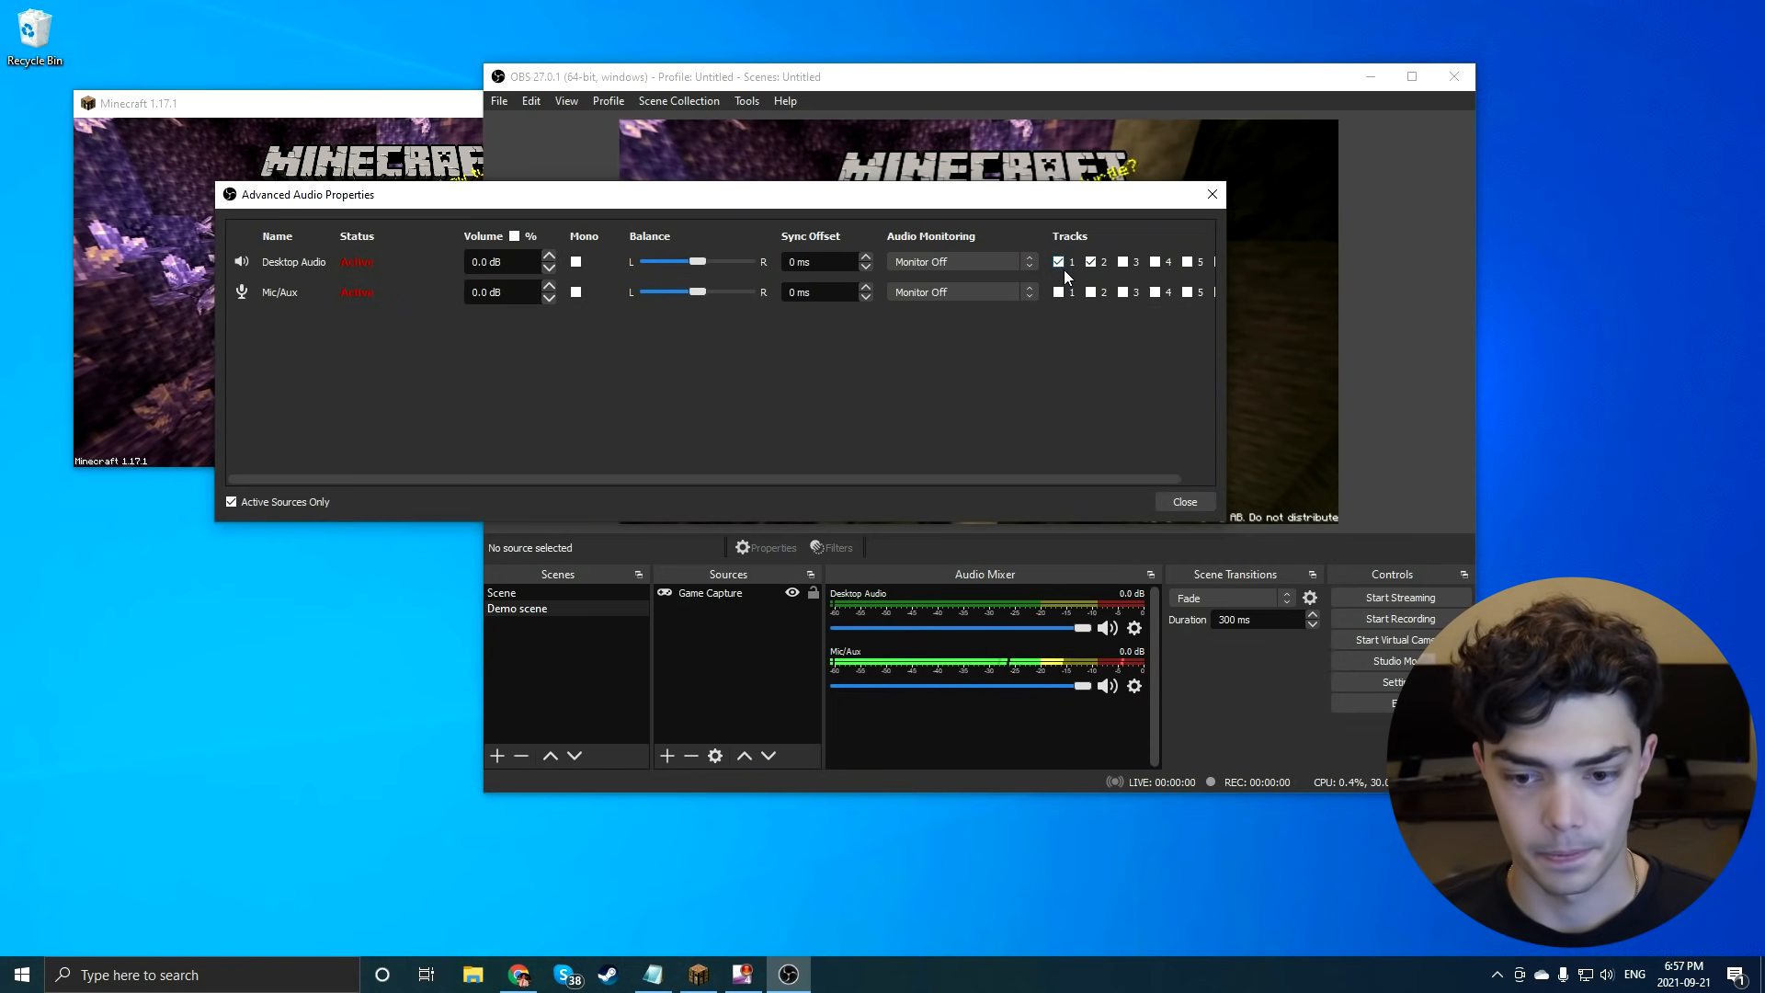
left_click(1092, 262)
left_click(1058, 292)
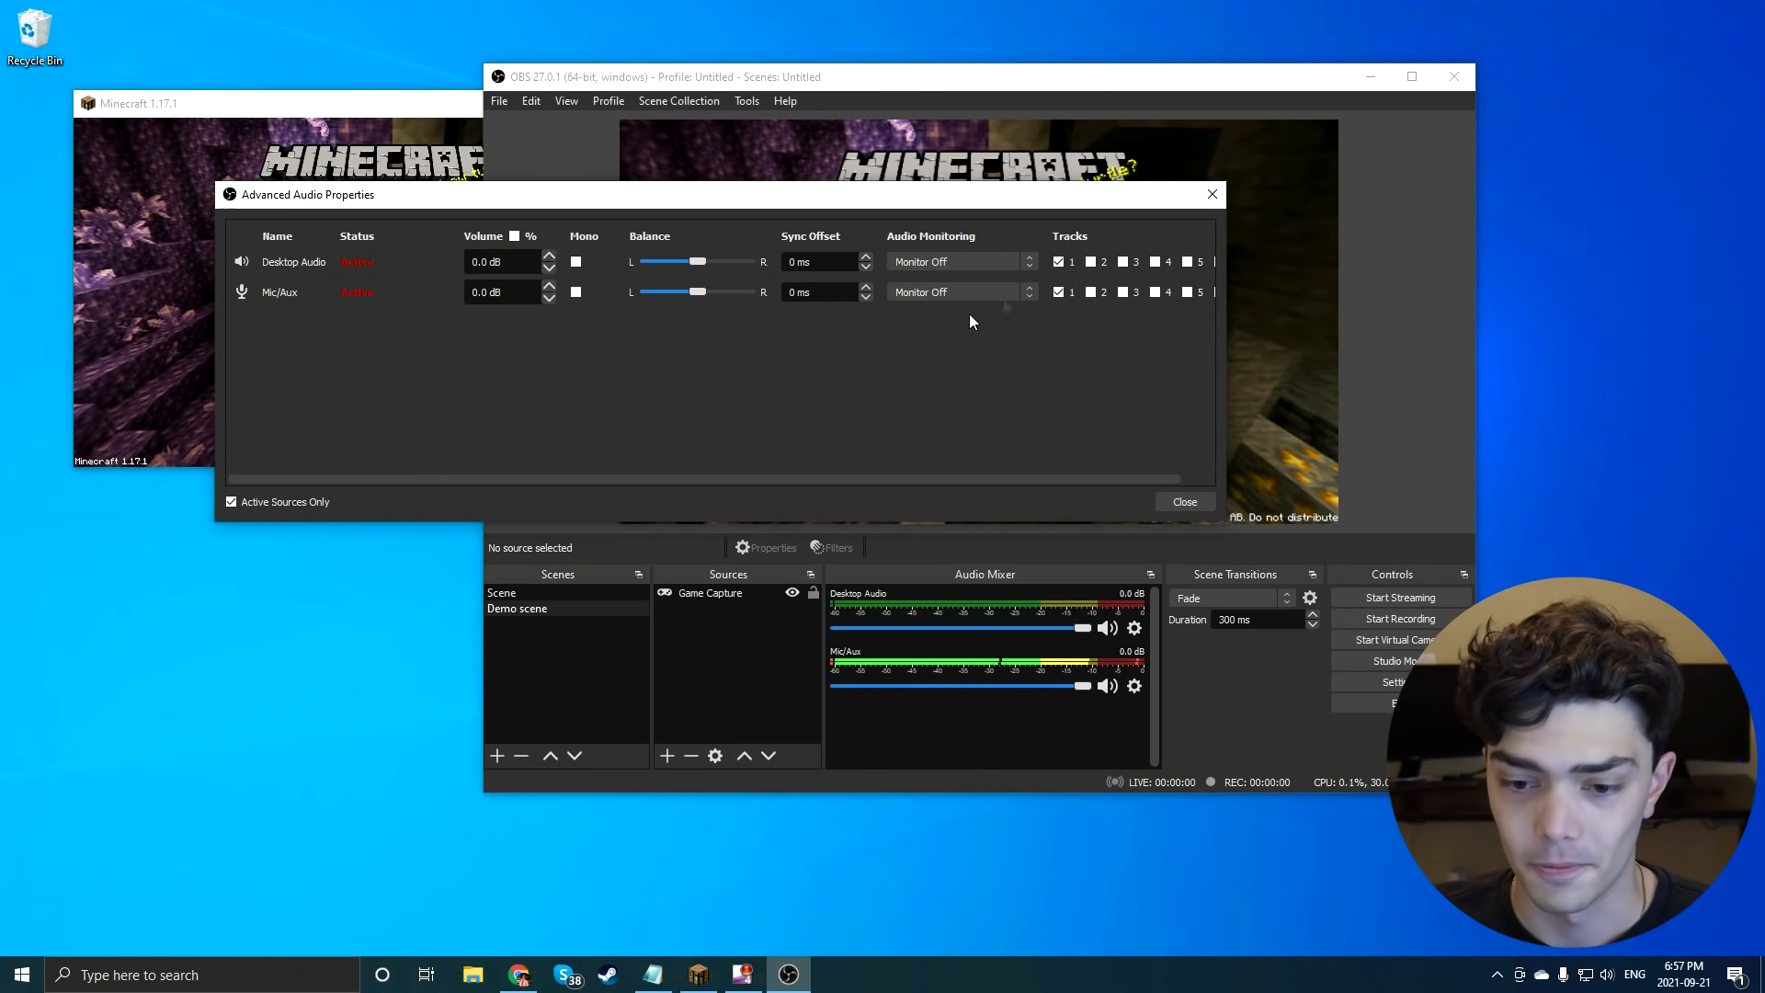
Switch Mic/Aux from track 1 to track 2 and close the advanced audio properties.
left_click(1058, 293)
left_click(1090, 292)
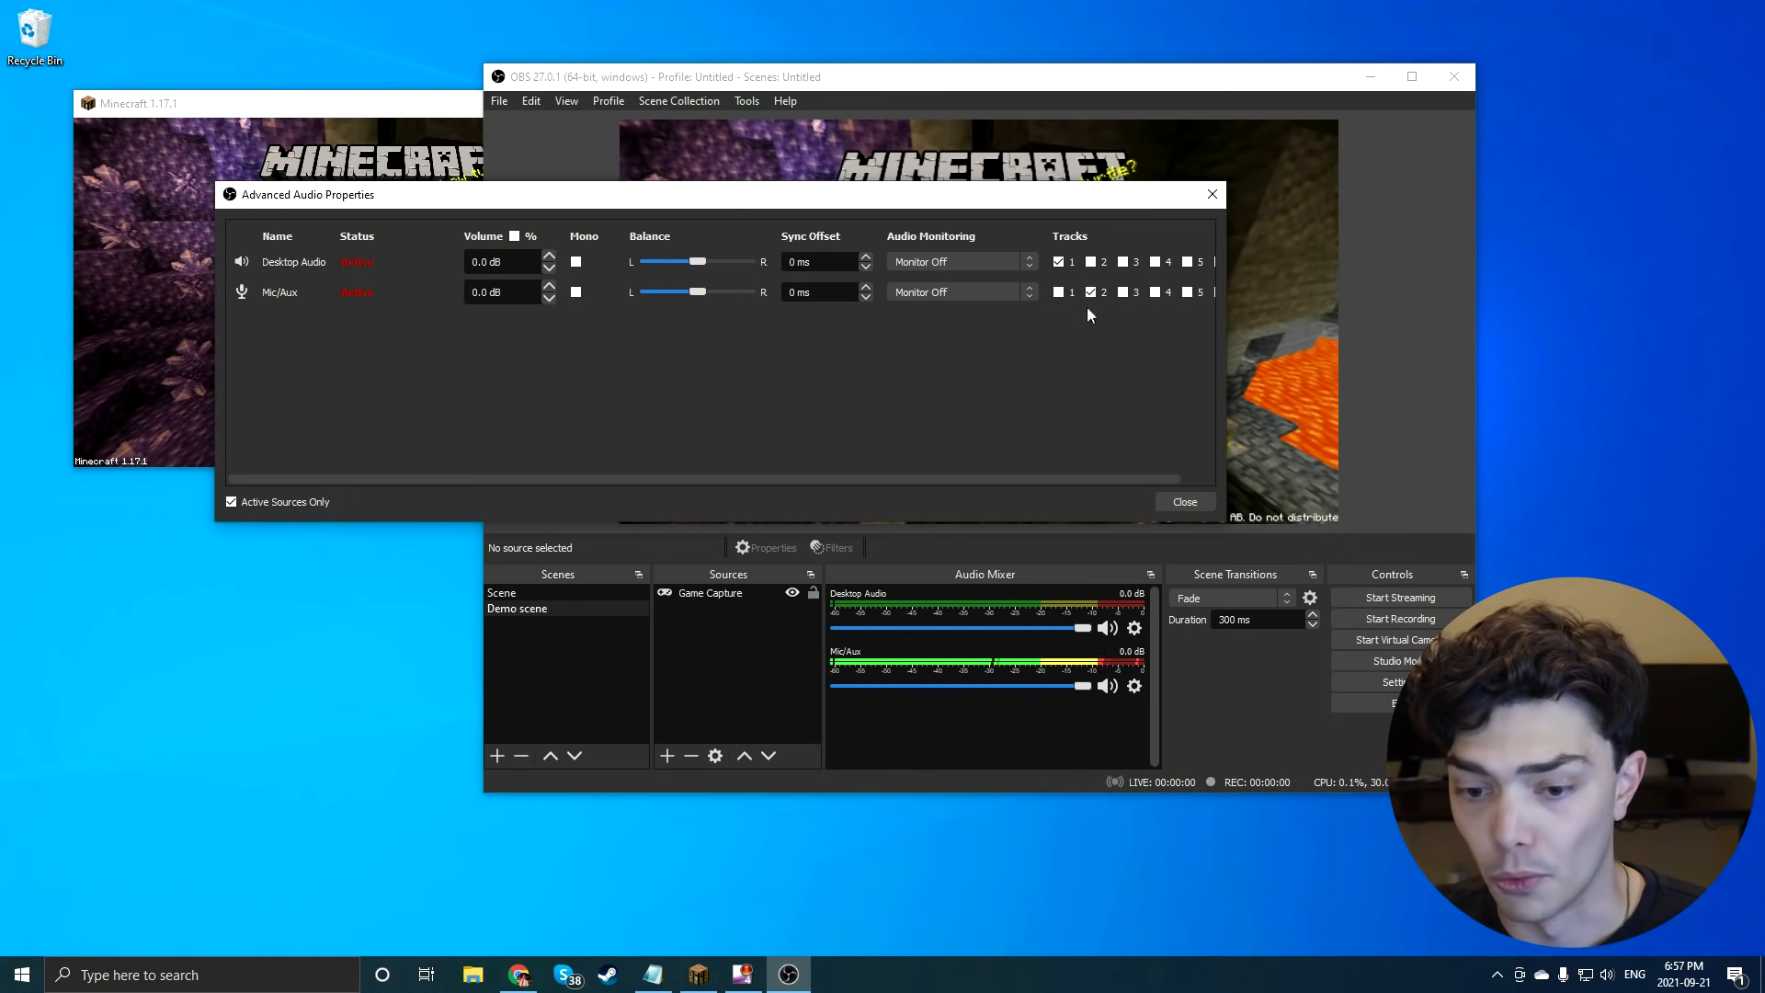
left_click(1169, 503)
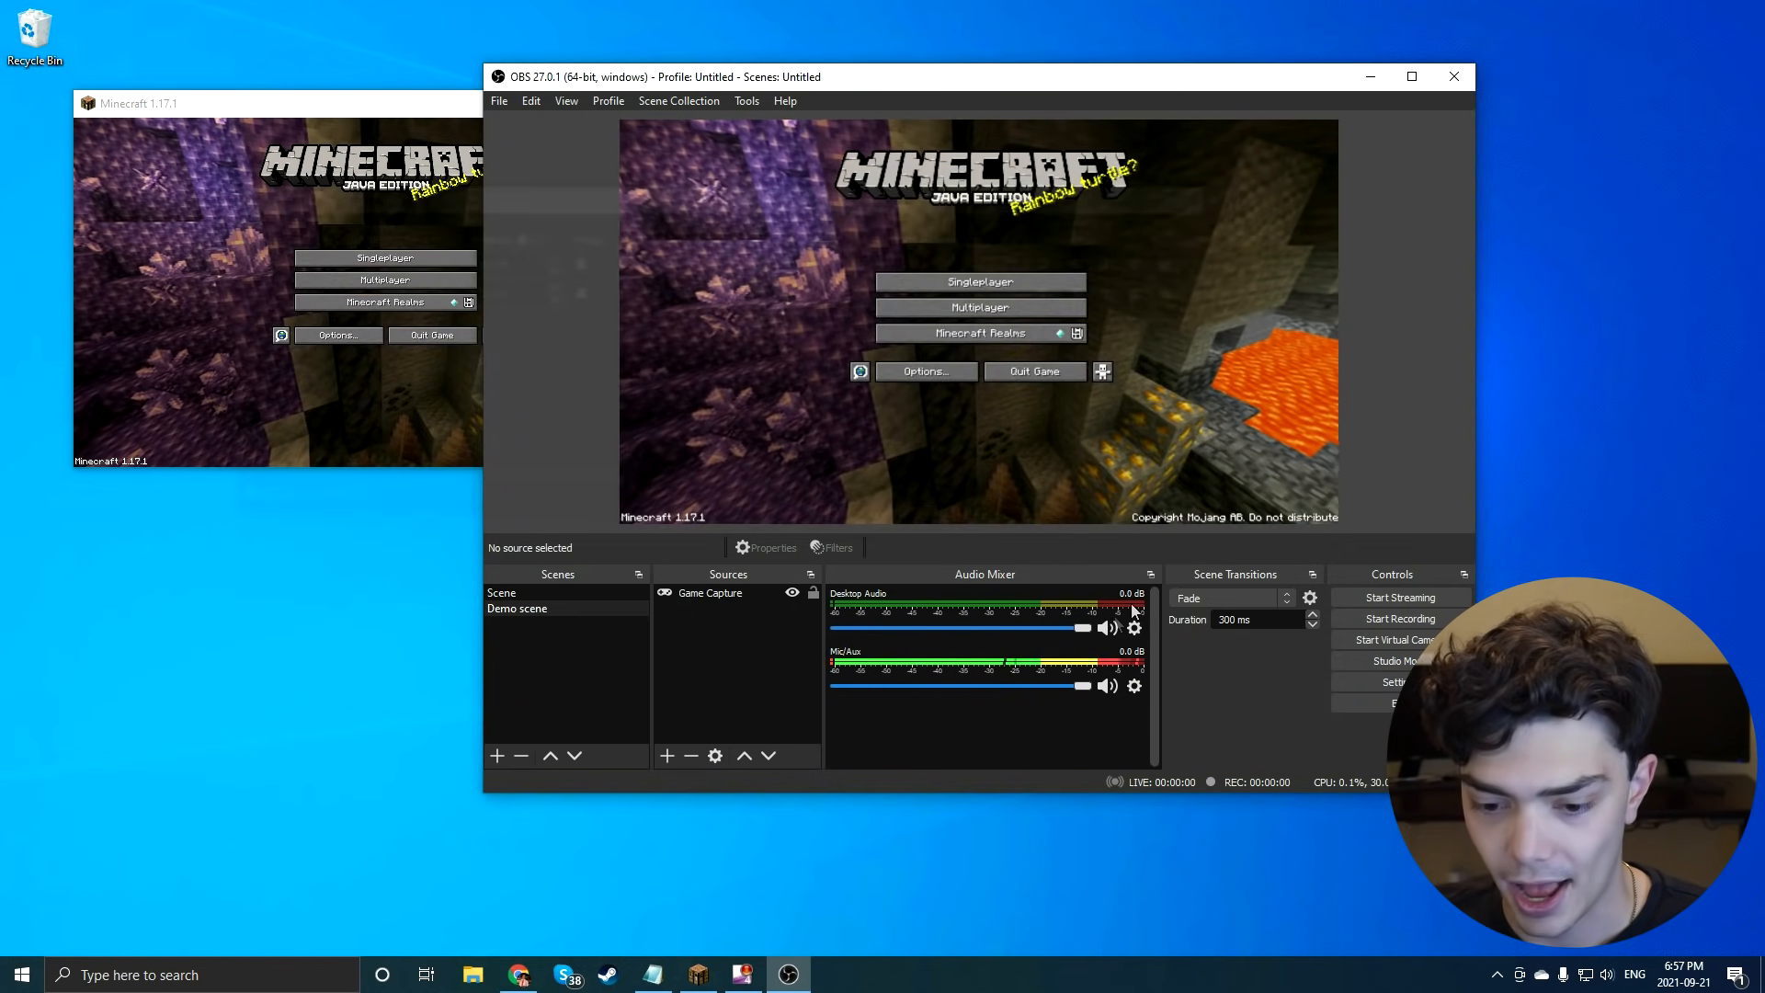
Try the Desktop Audio volume slider, returning it to 0.0 dB, and move Mic/Aux from track 1 to track 2 in the advanced audio properties.
mouse_move(1092, 625)
left_mouse_down()
mouse_move(933, 633)
mouse_move(1000, 621)
mouse_move(1103, 639)
left_mouse_up()
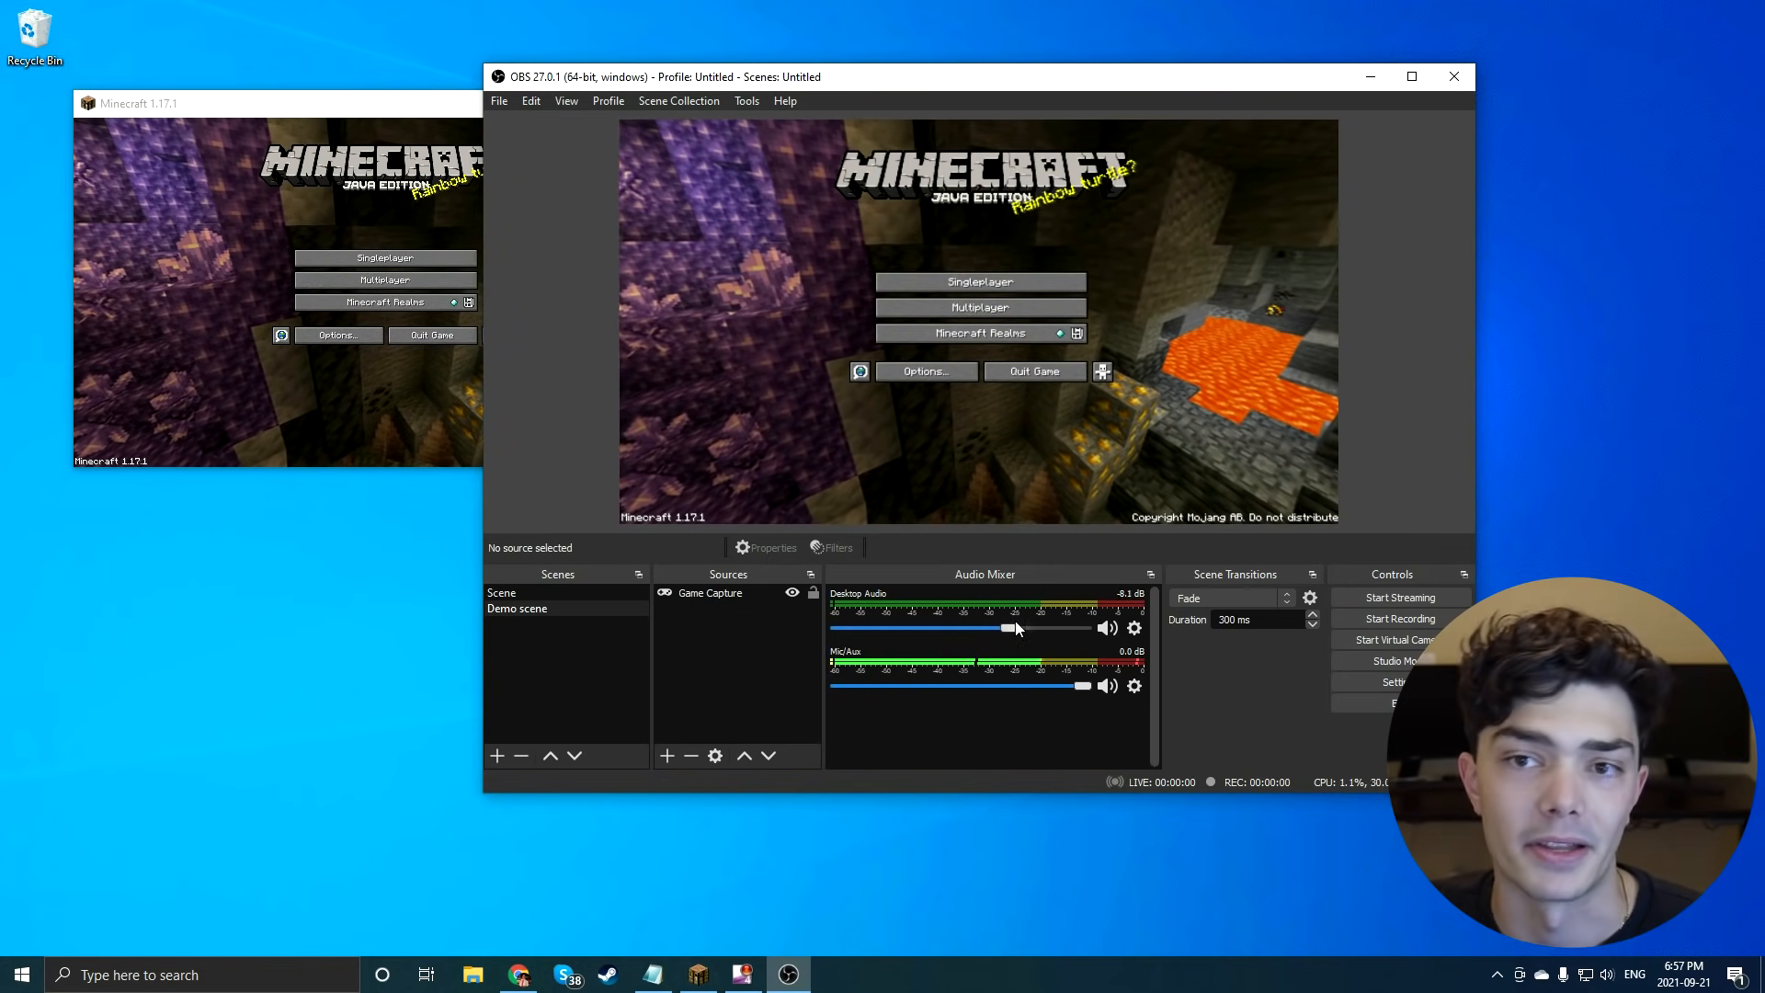
left_click(1134, 629)
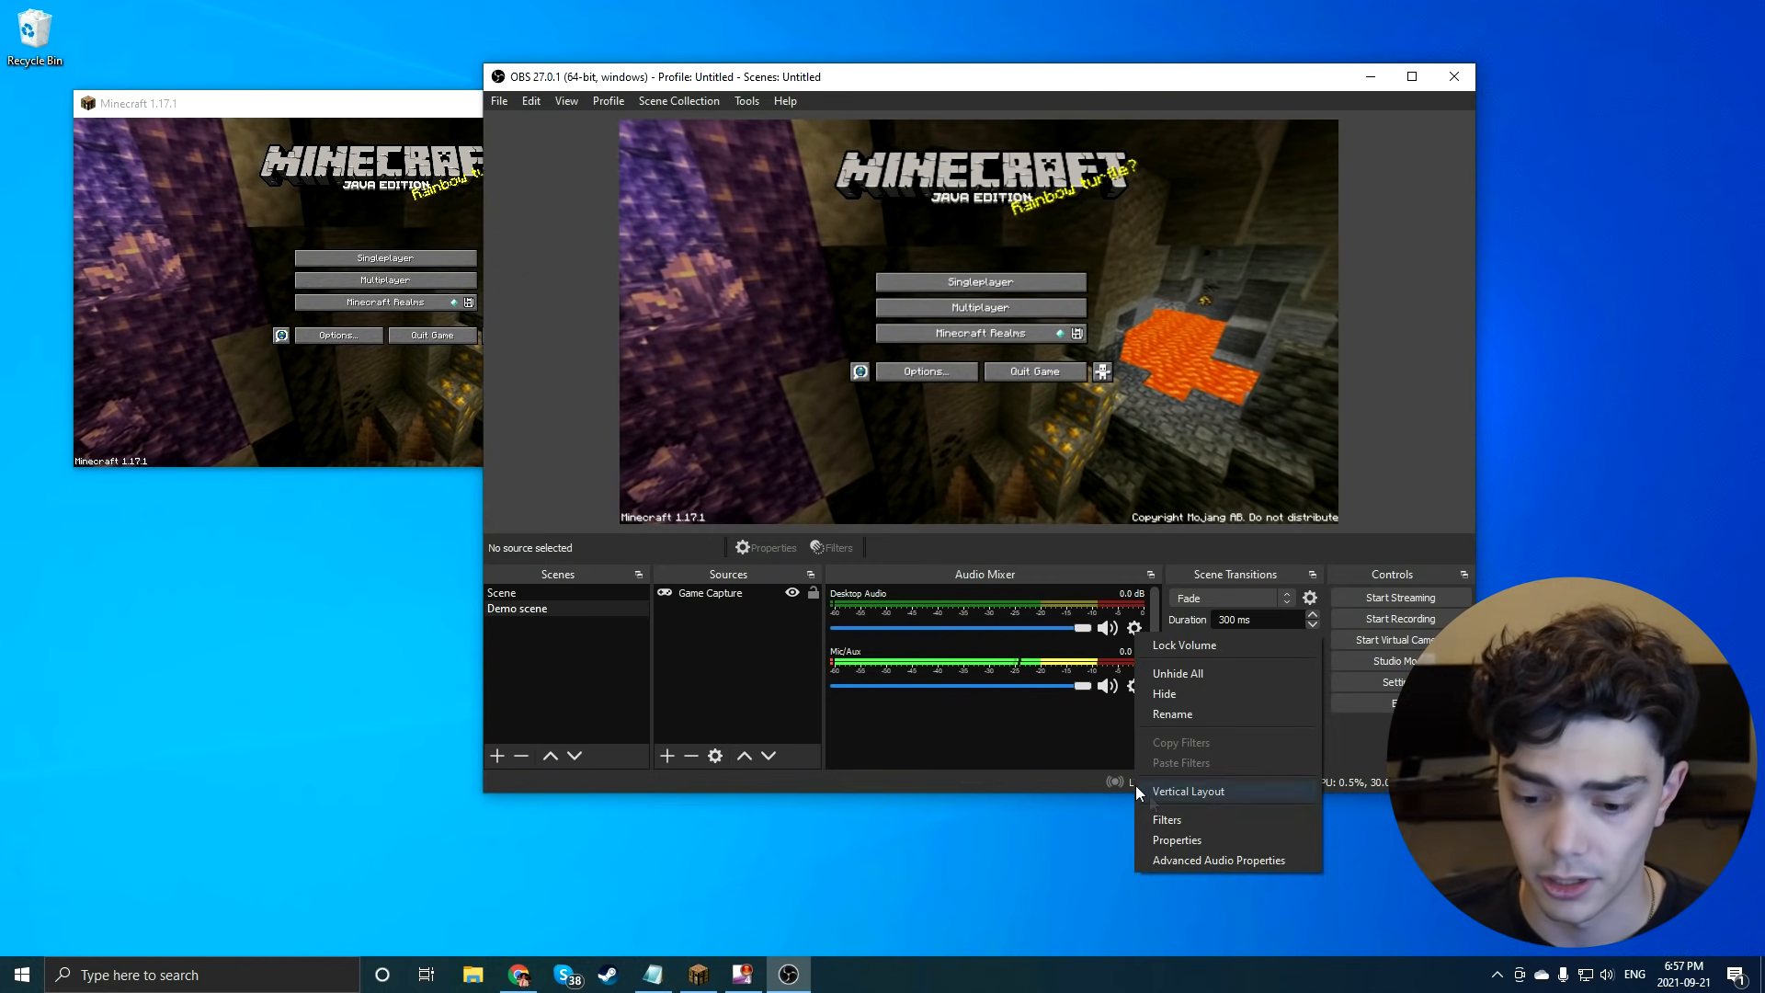
left_click(1195, 859)
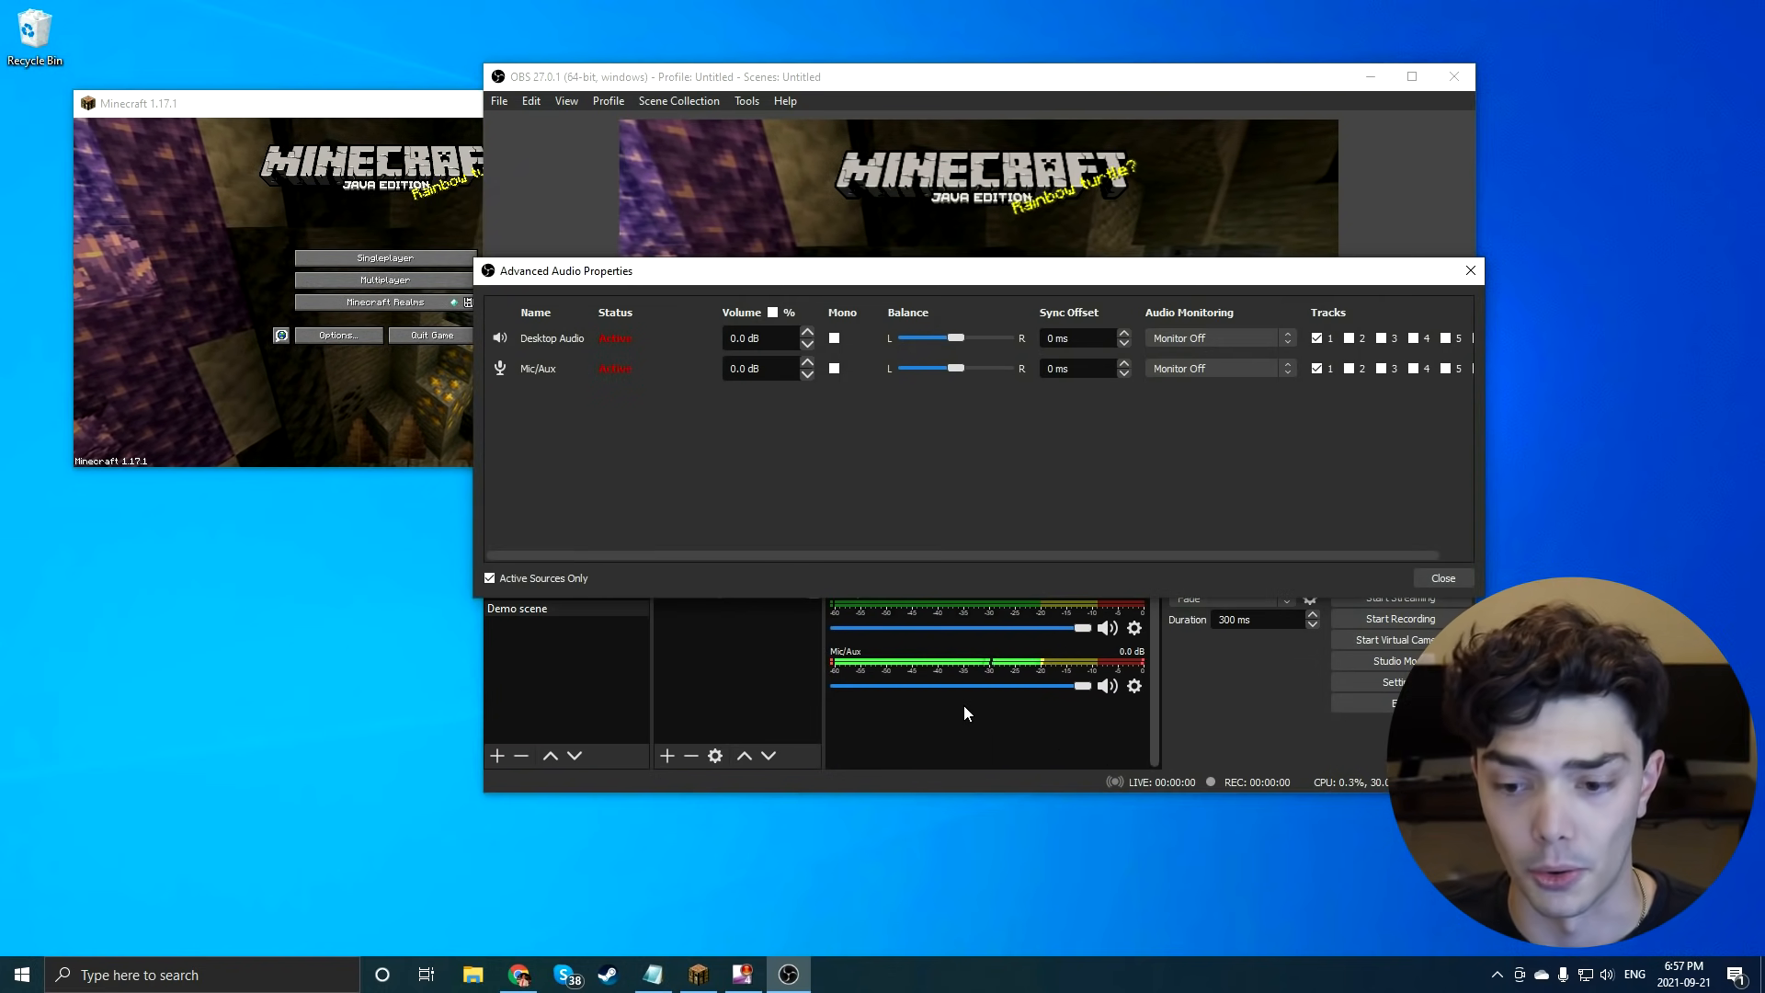
left_click(1317, 368)
left_click(1349, 368)
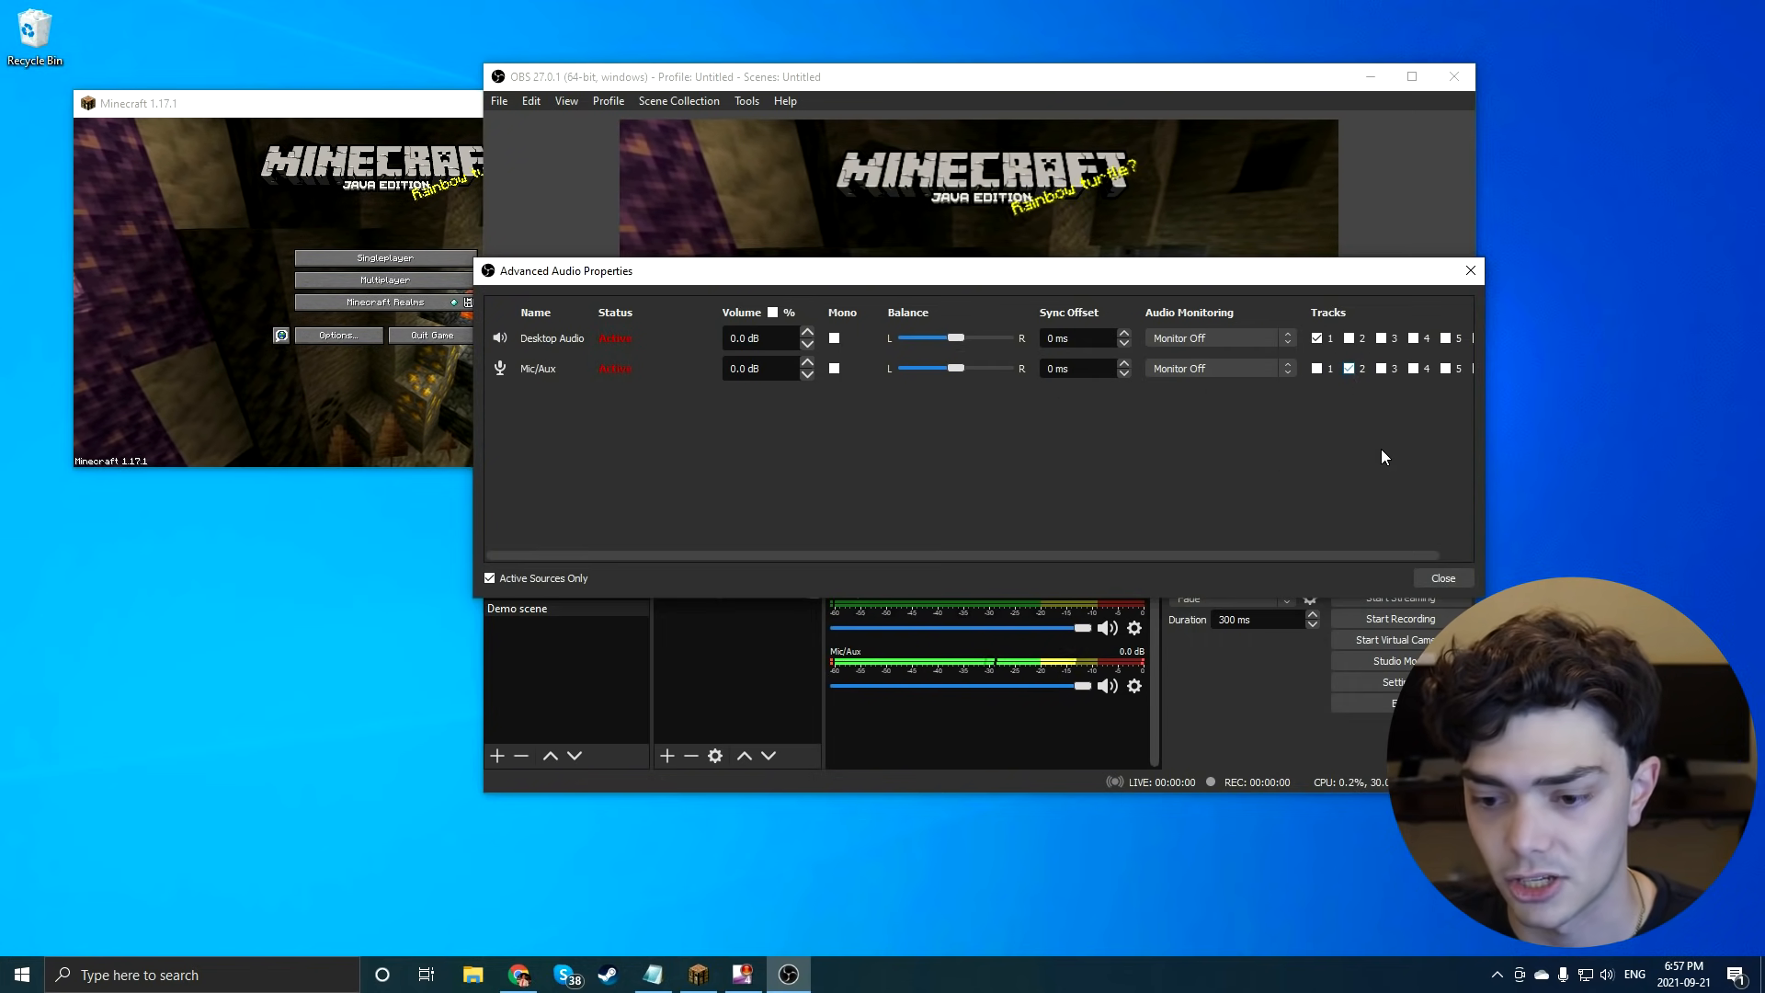
left_click(1419, 578)
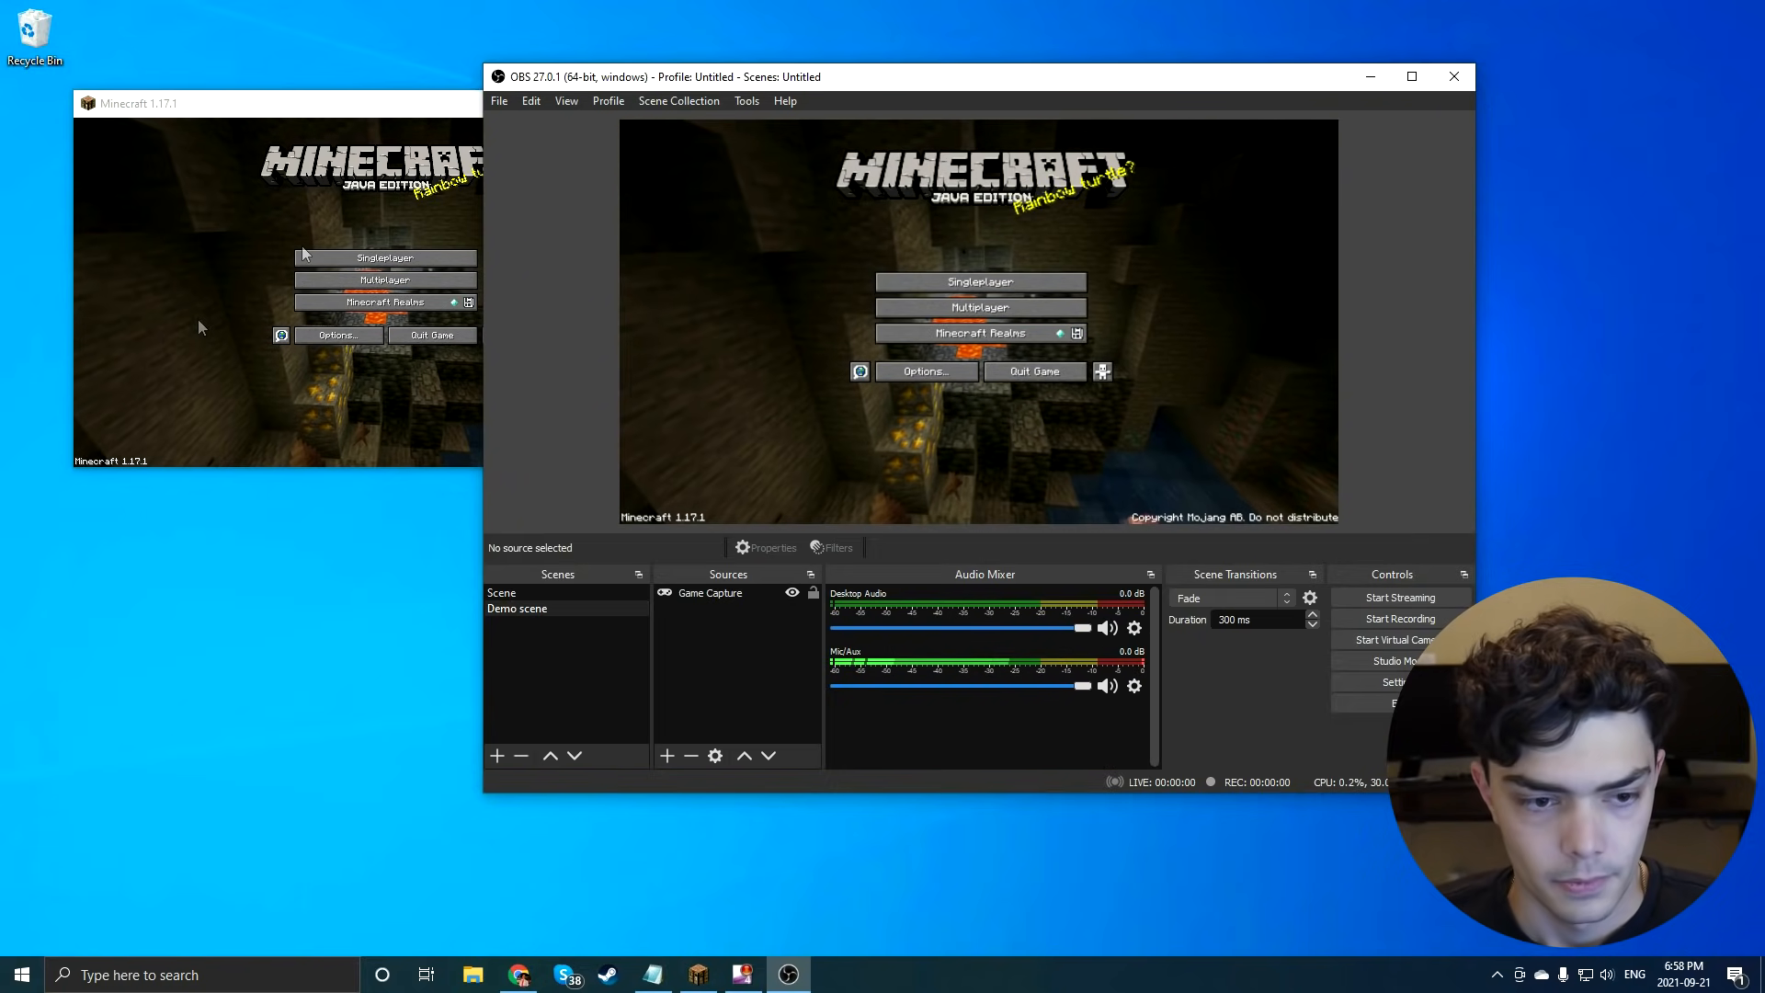
Move the OBS window clear of Minecraft and enlarge the Minecraft window to roughly 500 by 320 pixels.
left_click_drag(655, 85, 855, 85)
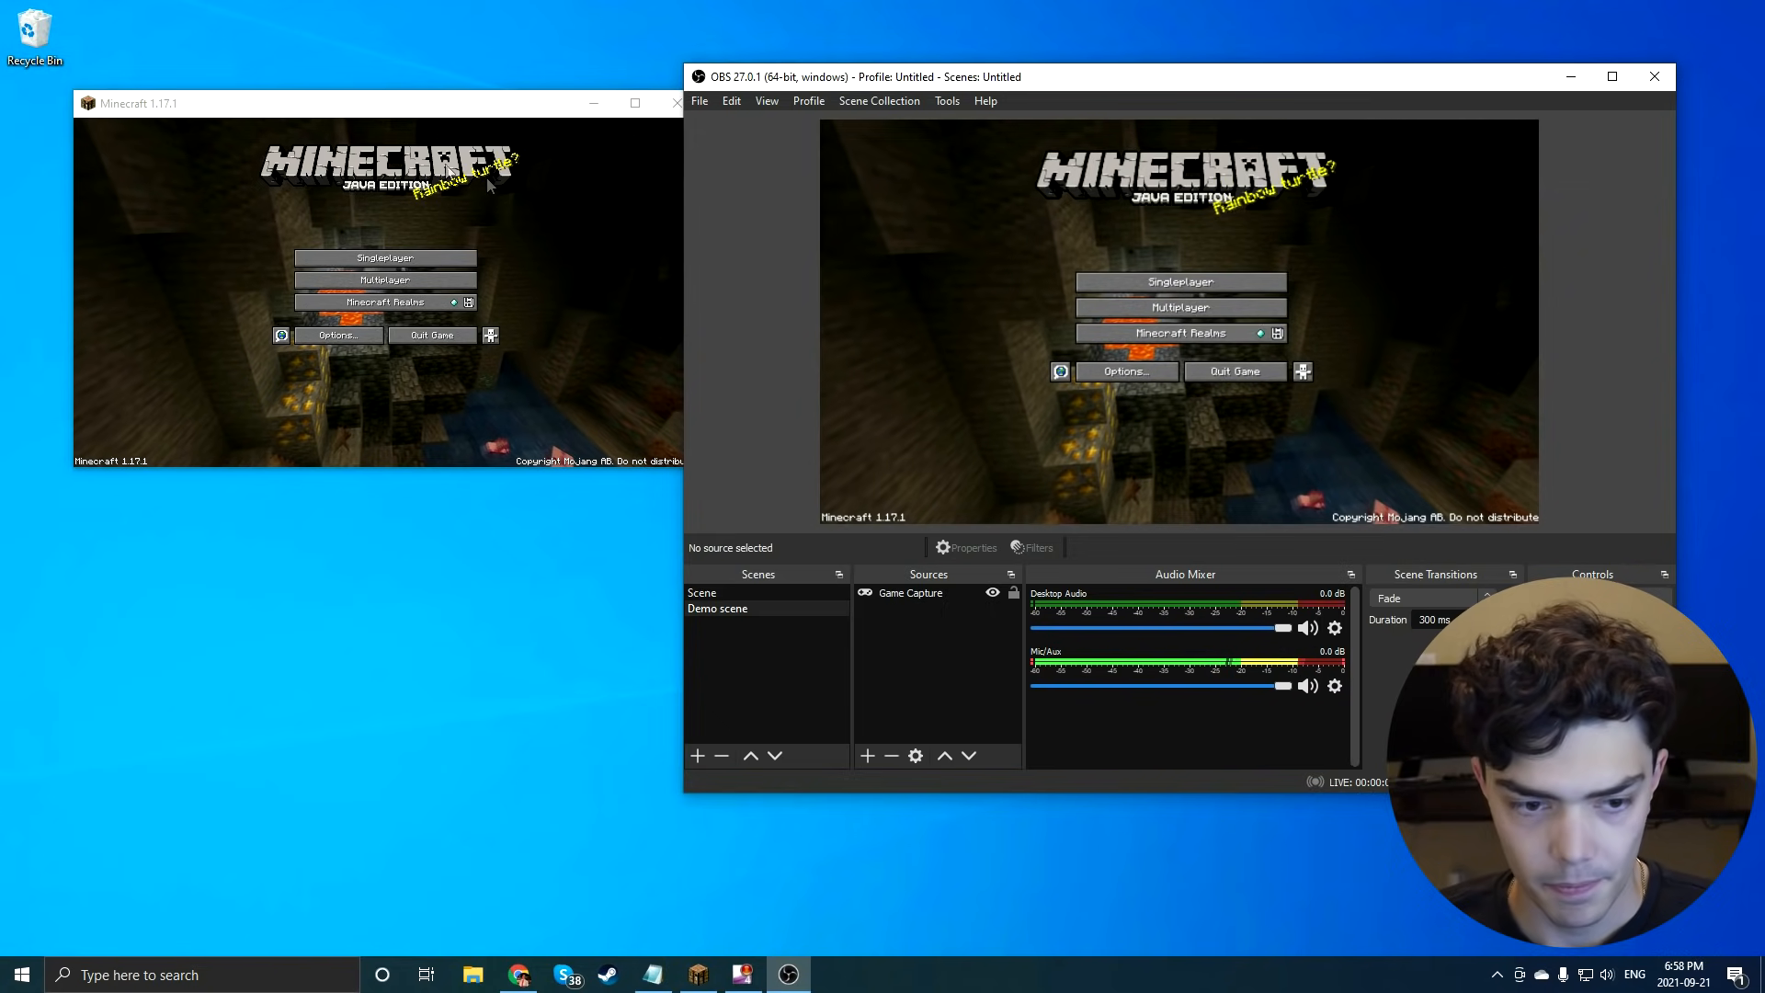
left_click(422, 139)
left_click_drag(440, 110, 457, 164)
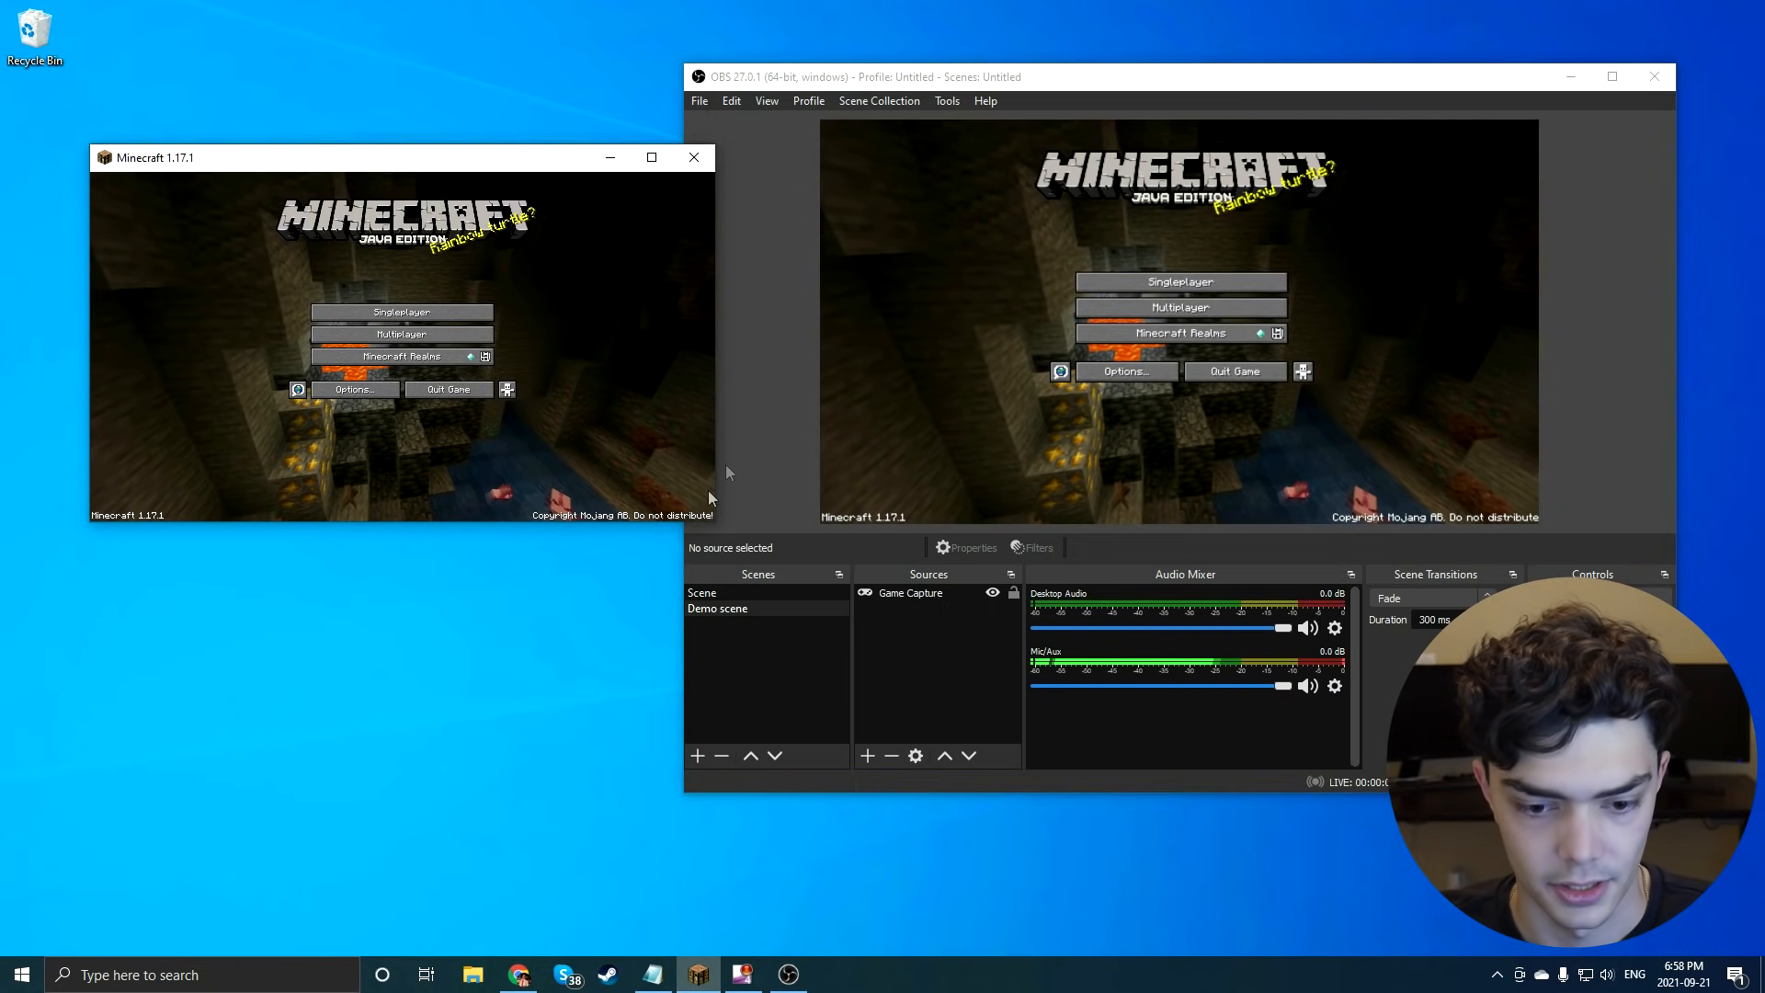
left_click_drag(715, 521, 951, 699)
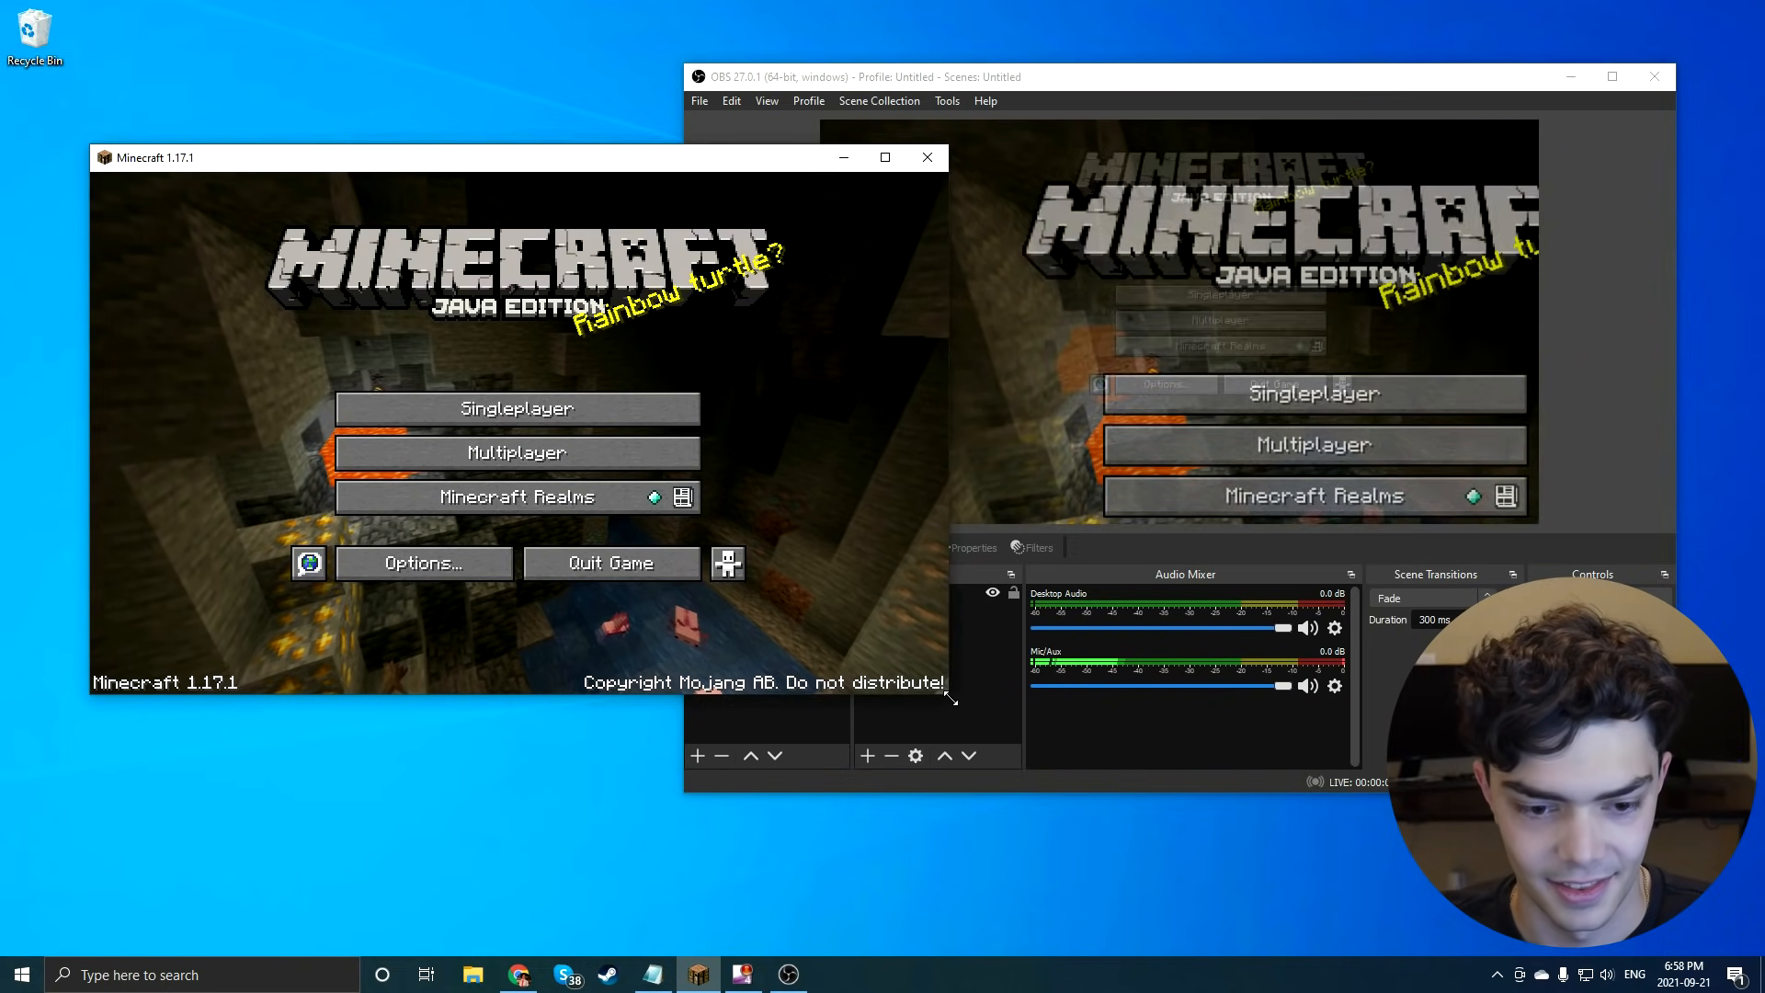
Shift the OBS window over and rescale and reposition the Game Capture source to fill the canvas with the enlarged game.
left_click(1175, 324)
left_click_drag(1152, 74, 1012, 57)
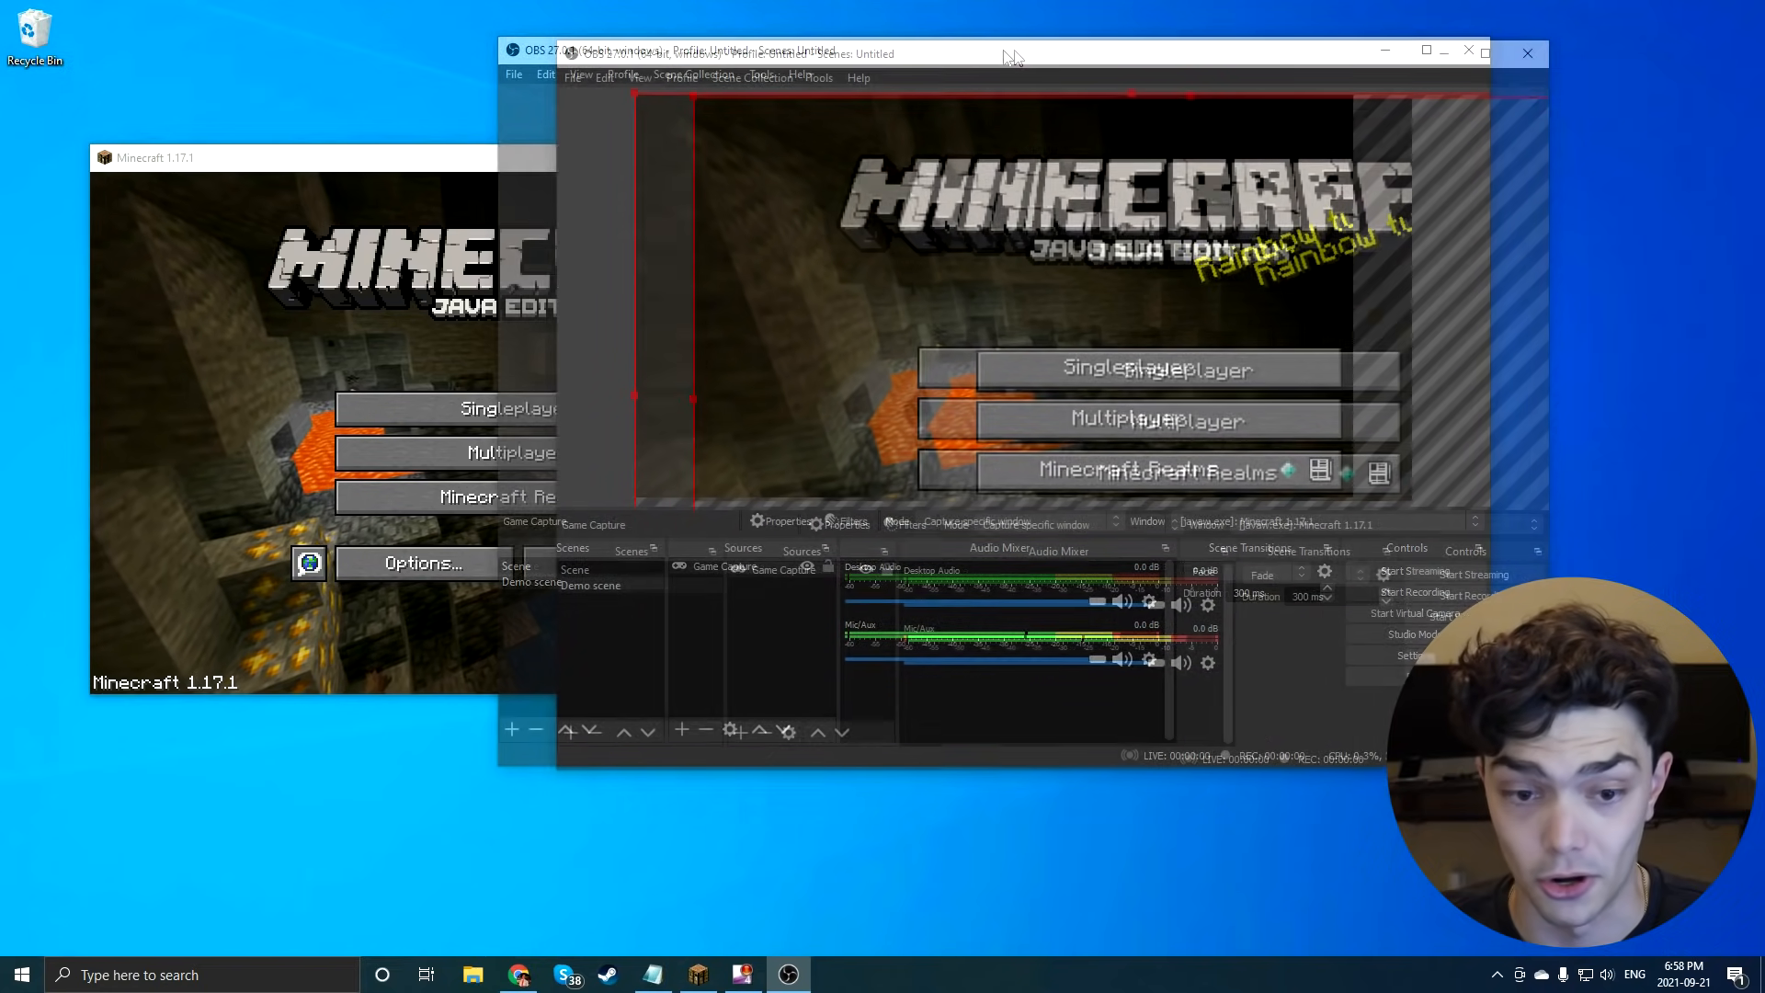
left_click_drag(635, 93, 921, 268)
left_click_drag(1000, 314, 745, 146)
left_click_drag(1335, 305, 1226, 313)
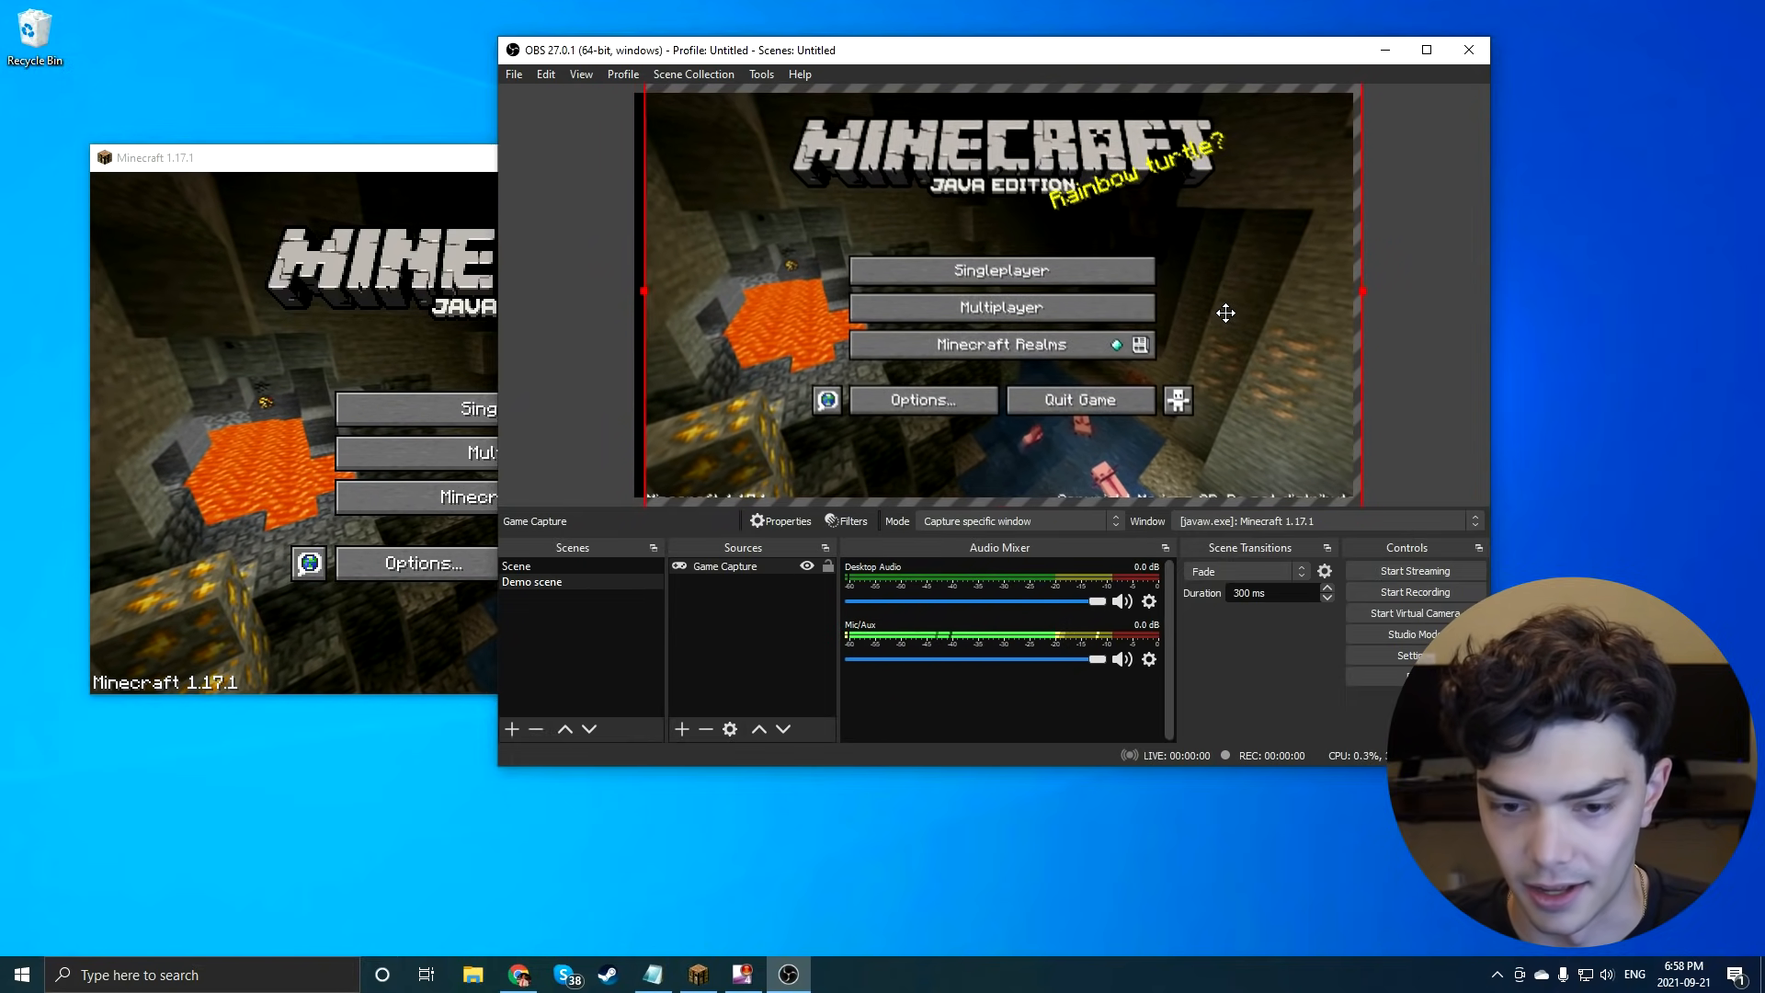
Arrange the Minecraft and OBS windows so both are in view and load the singleplayer world New World.
left_click_drag(424, 159, 621, 105)
left_click_drag(1053, 42, 1266, 50)
left_click(728, 285)
left_click(716, 360)
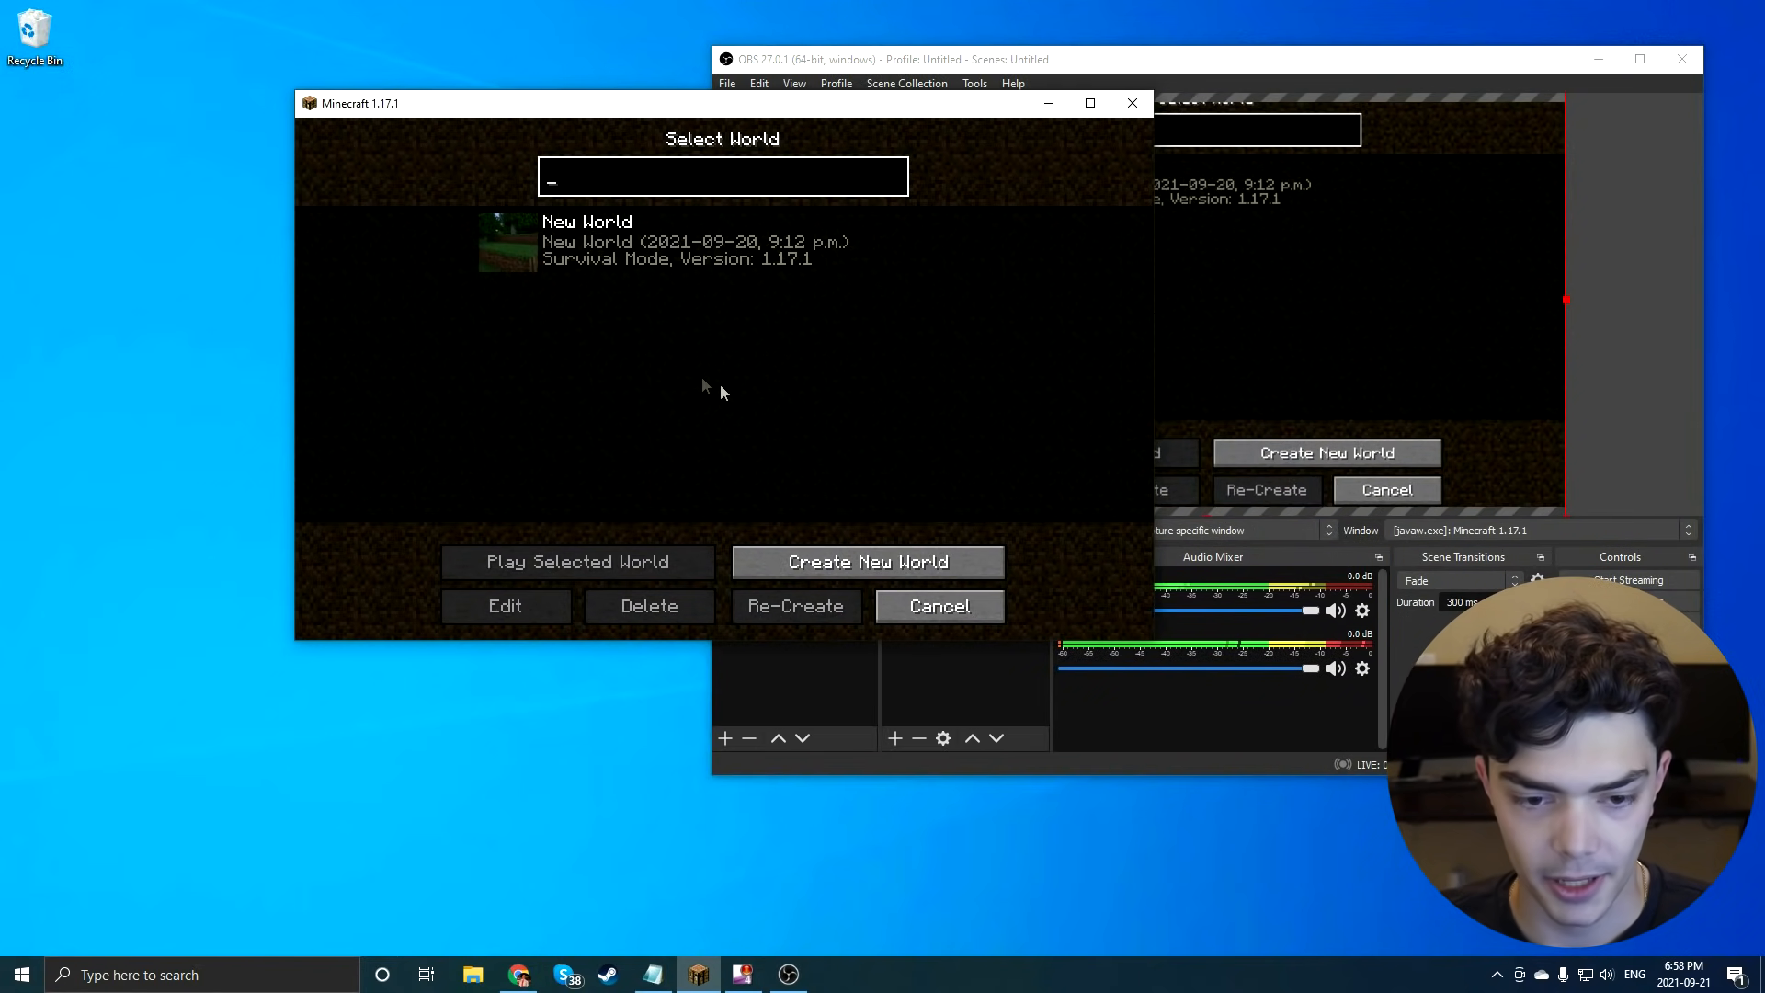
left_click(708, 240)
left_click(621, 572)
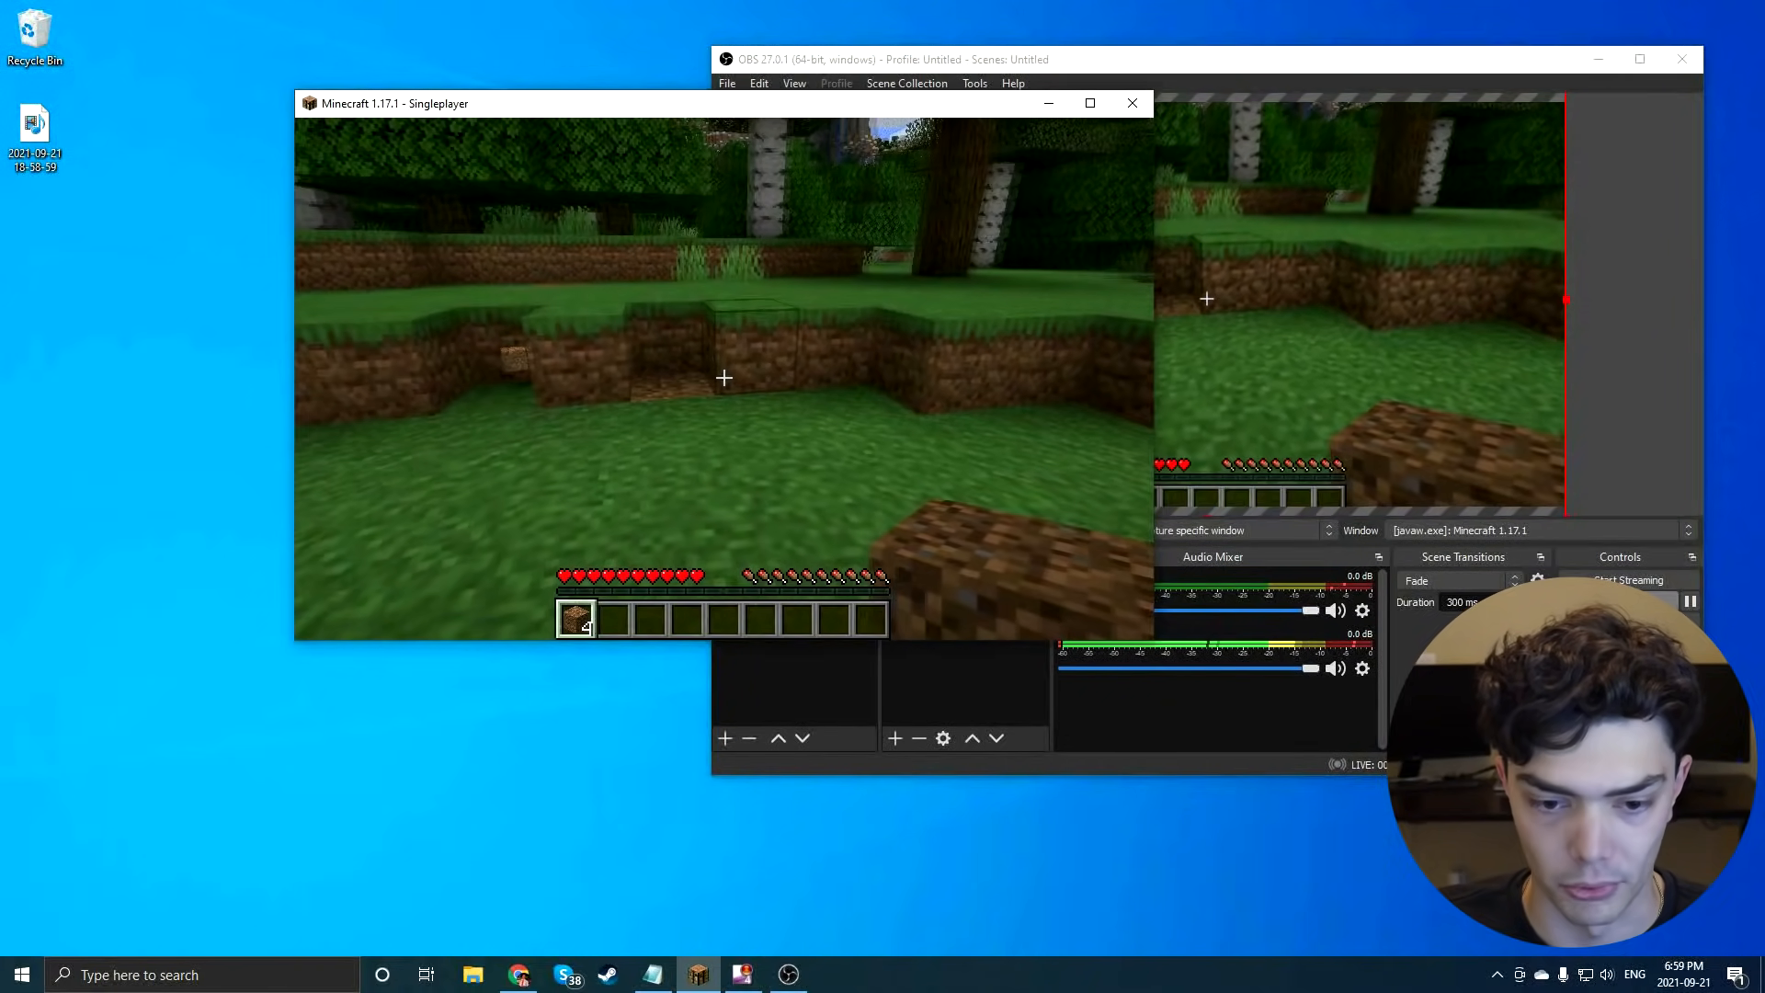
Play briefly in the Minecraft world for the test recording, and save and quit to the title screen.
left_click(724, 378)
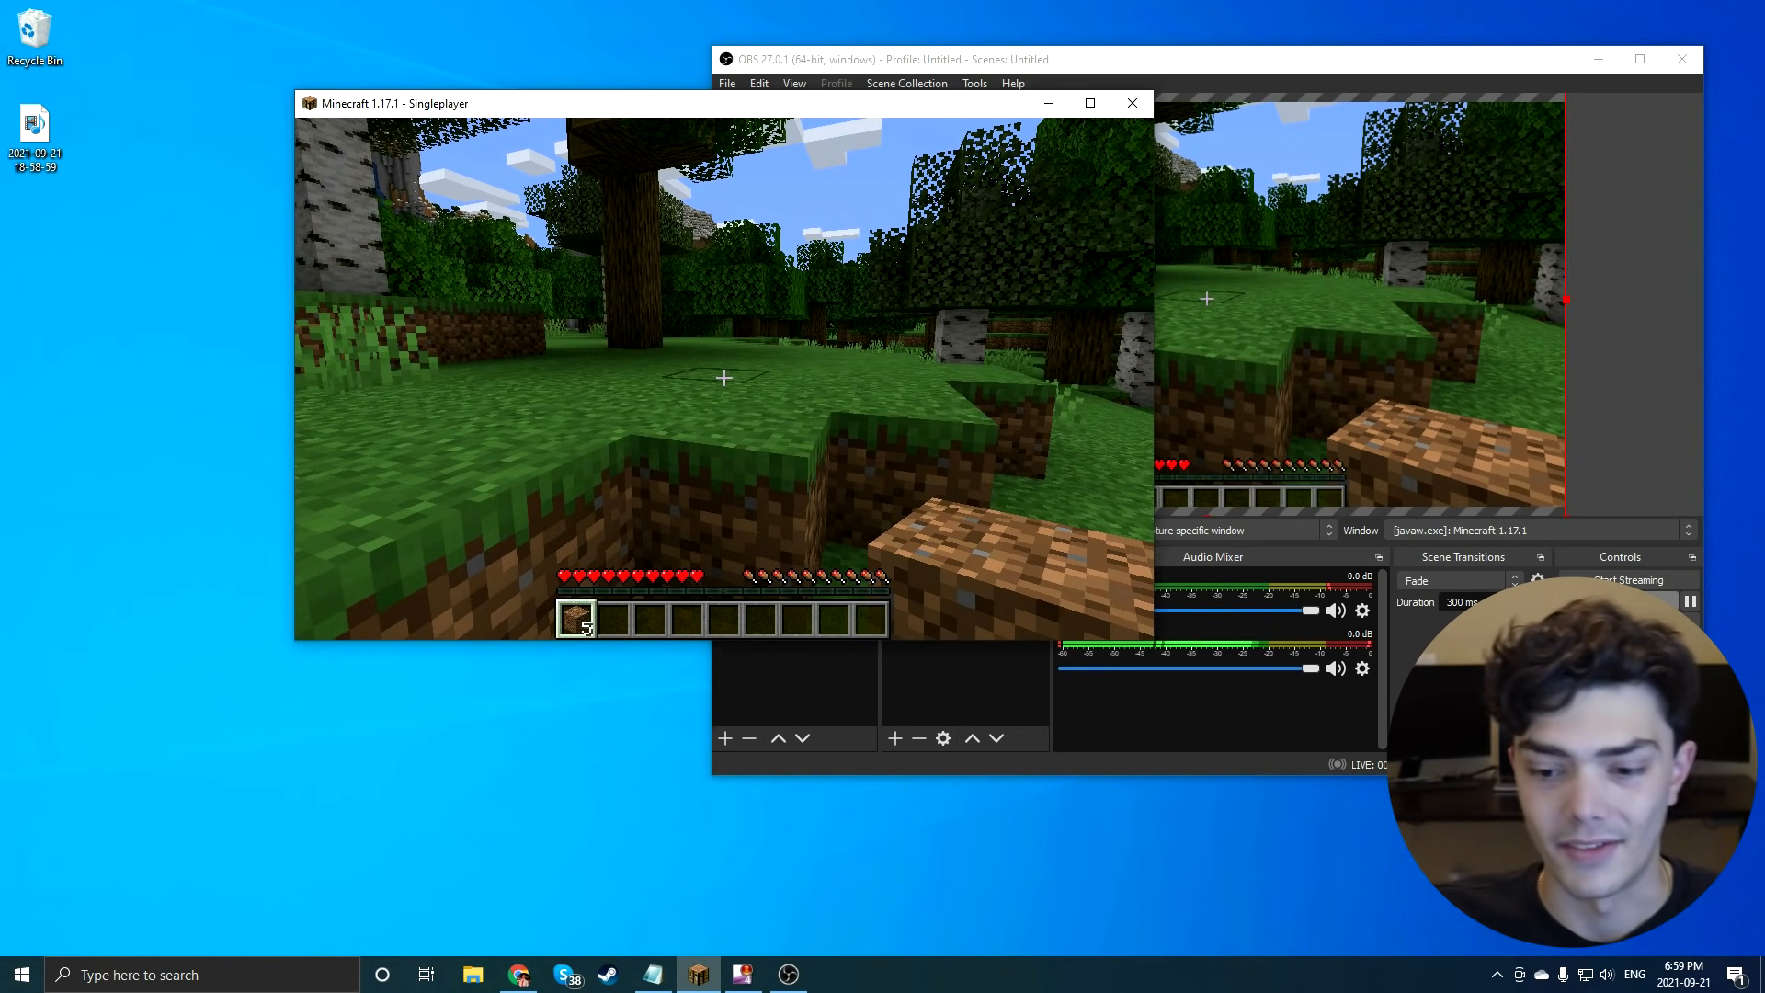
key("Escape")
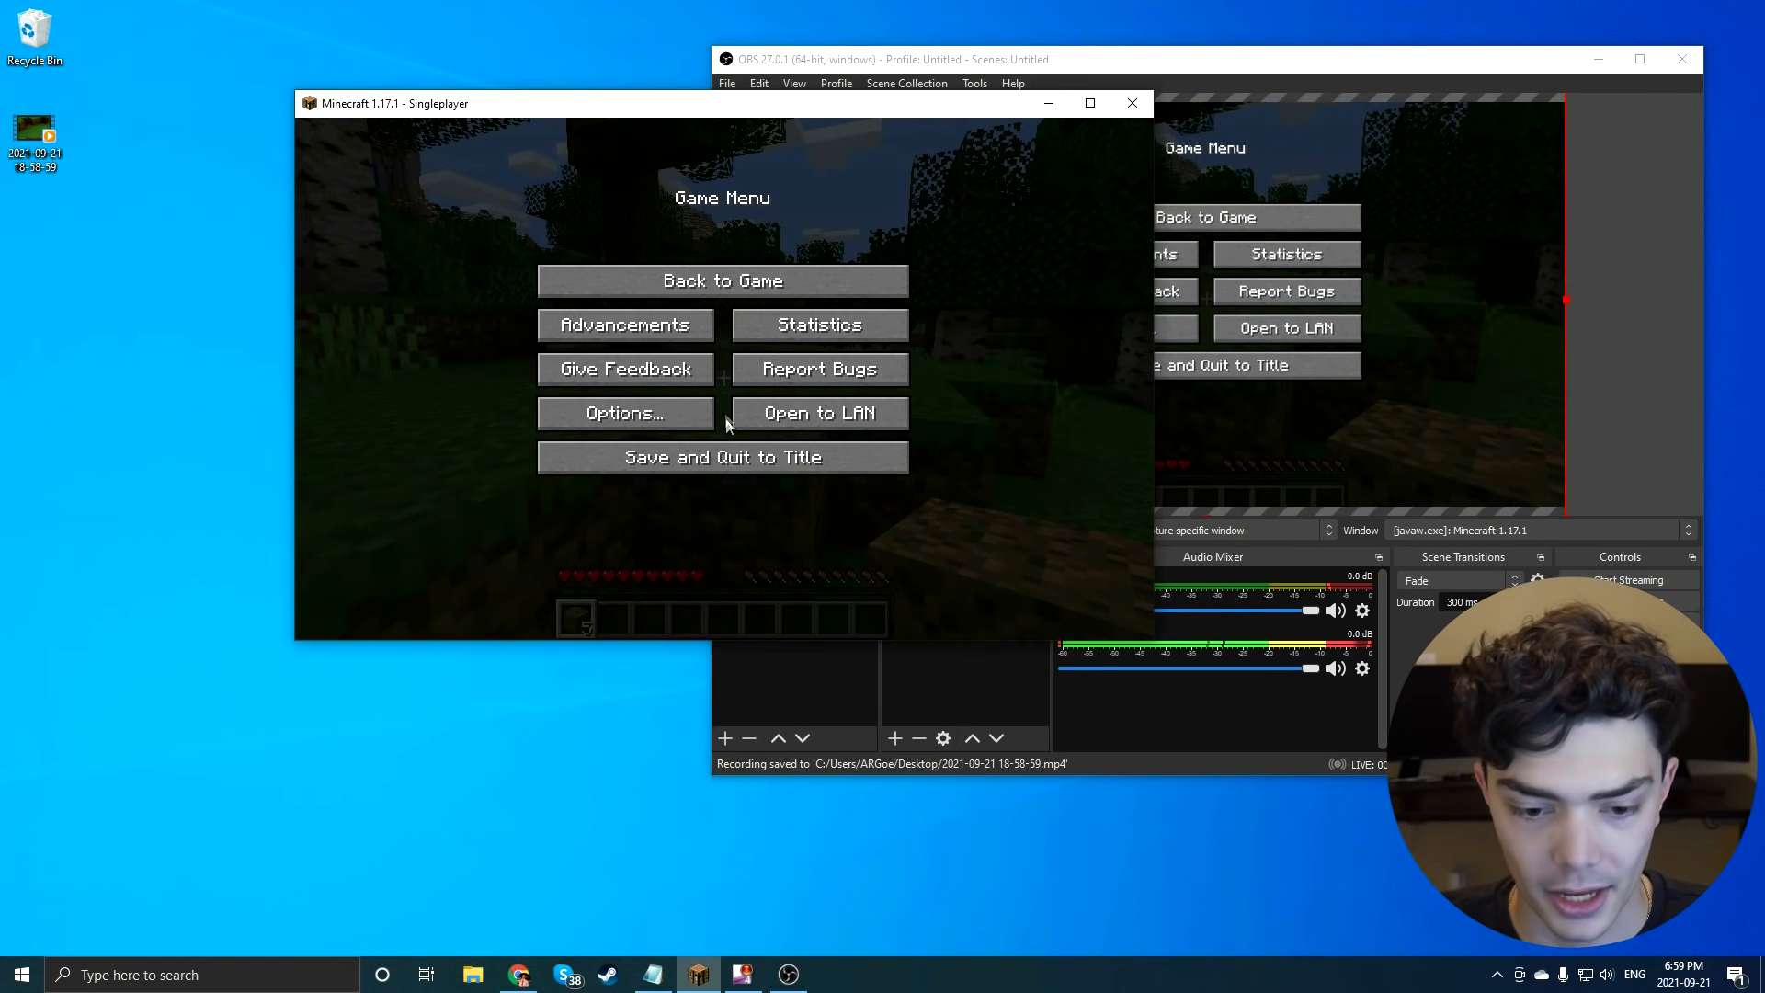
left_click(715, 451)
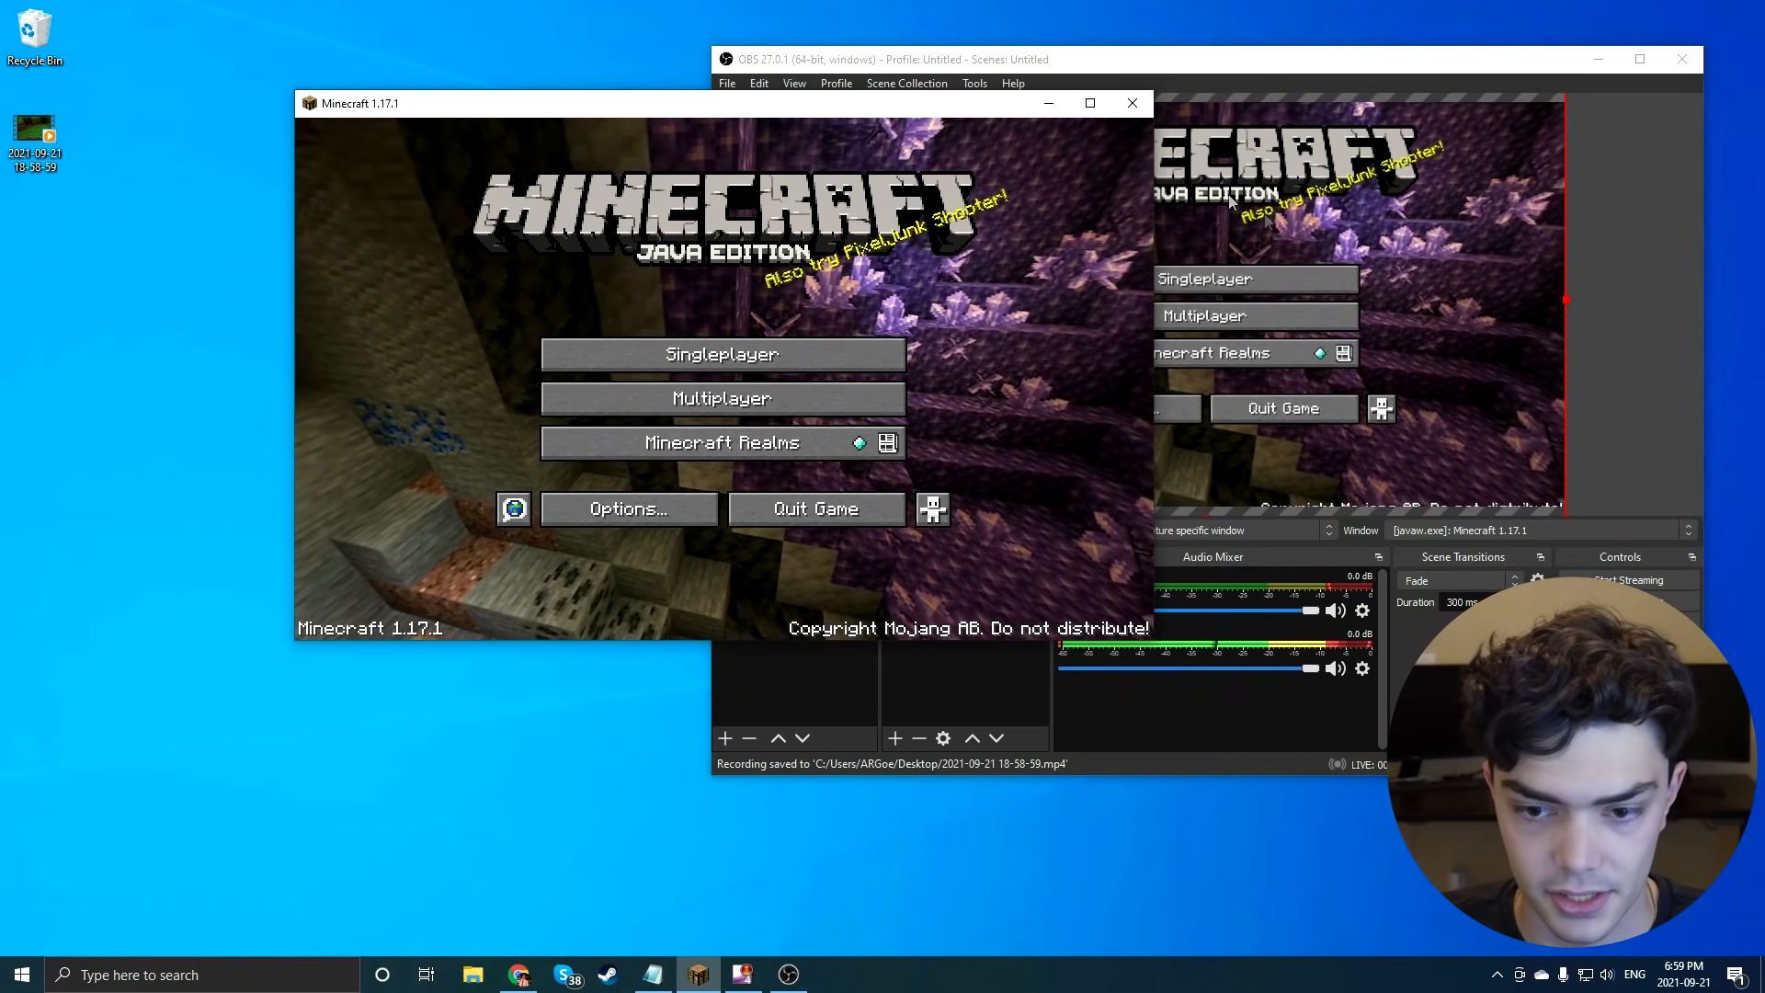
Minimise the Minecraft and OBS windows and search Windows for vegas to launch VEGAS Pro 17.0.
left_click(1065, 103)
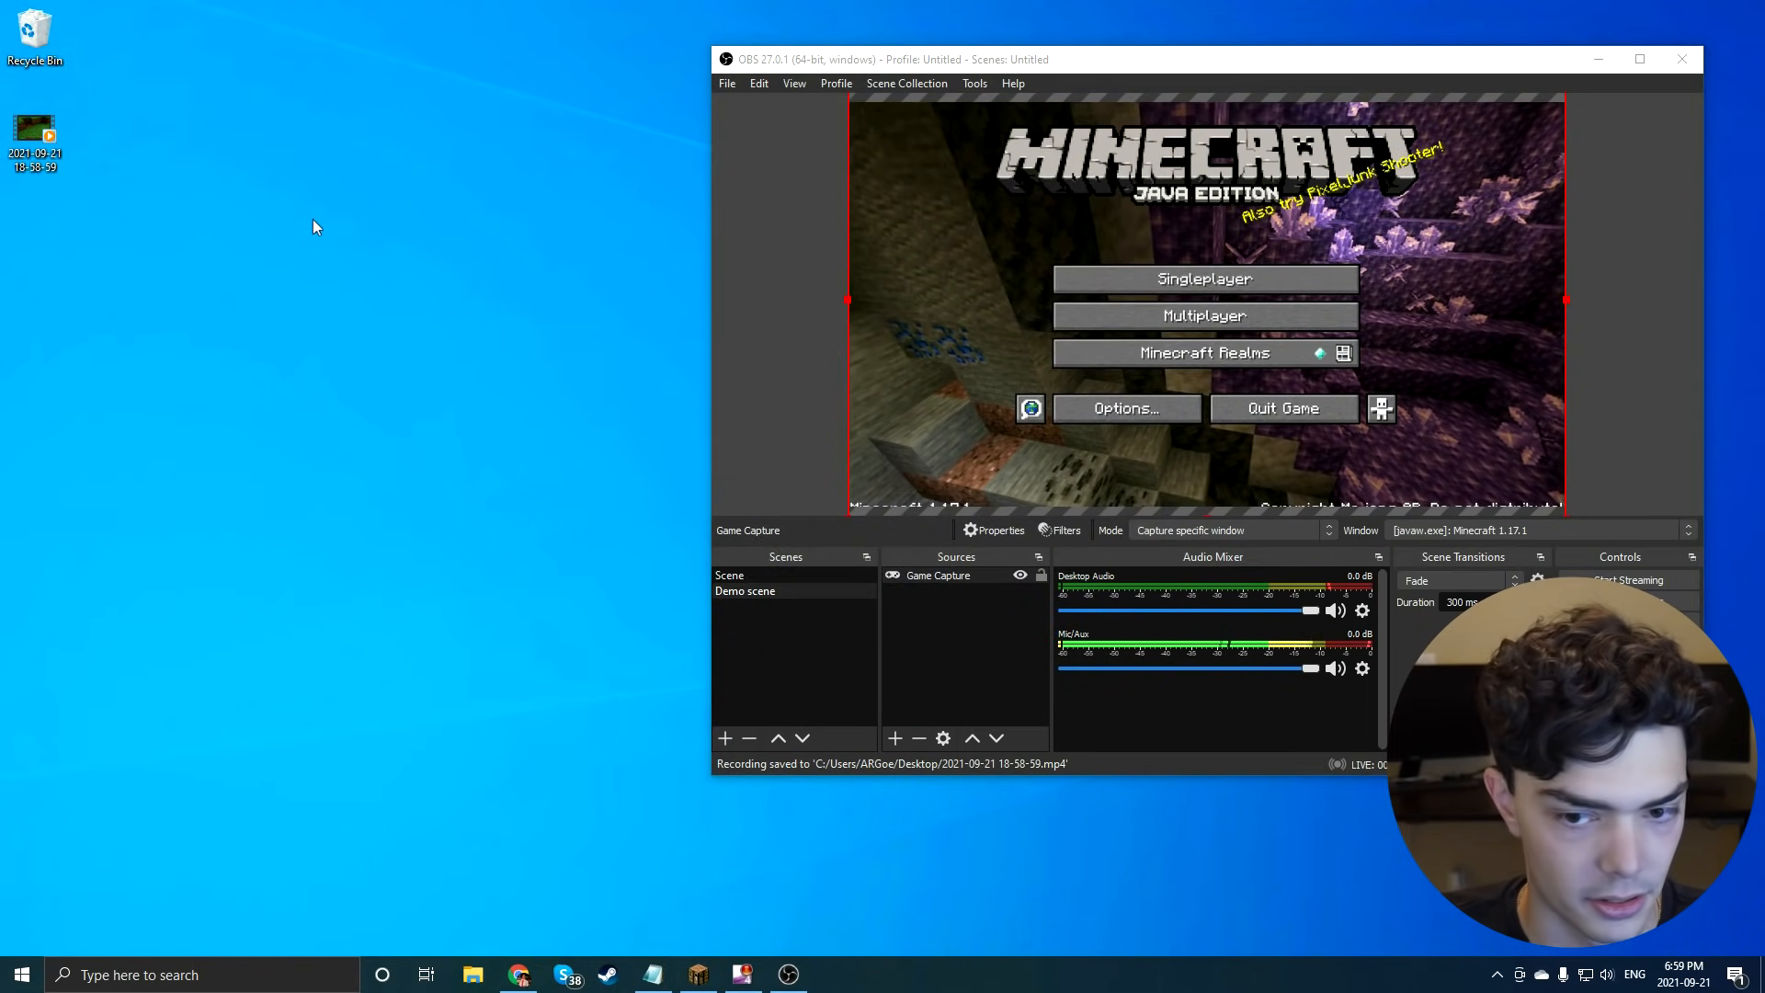
left_click(1597, 60)
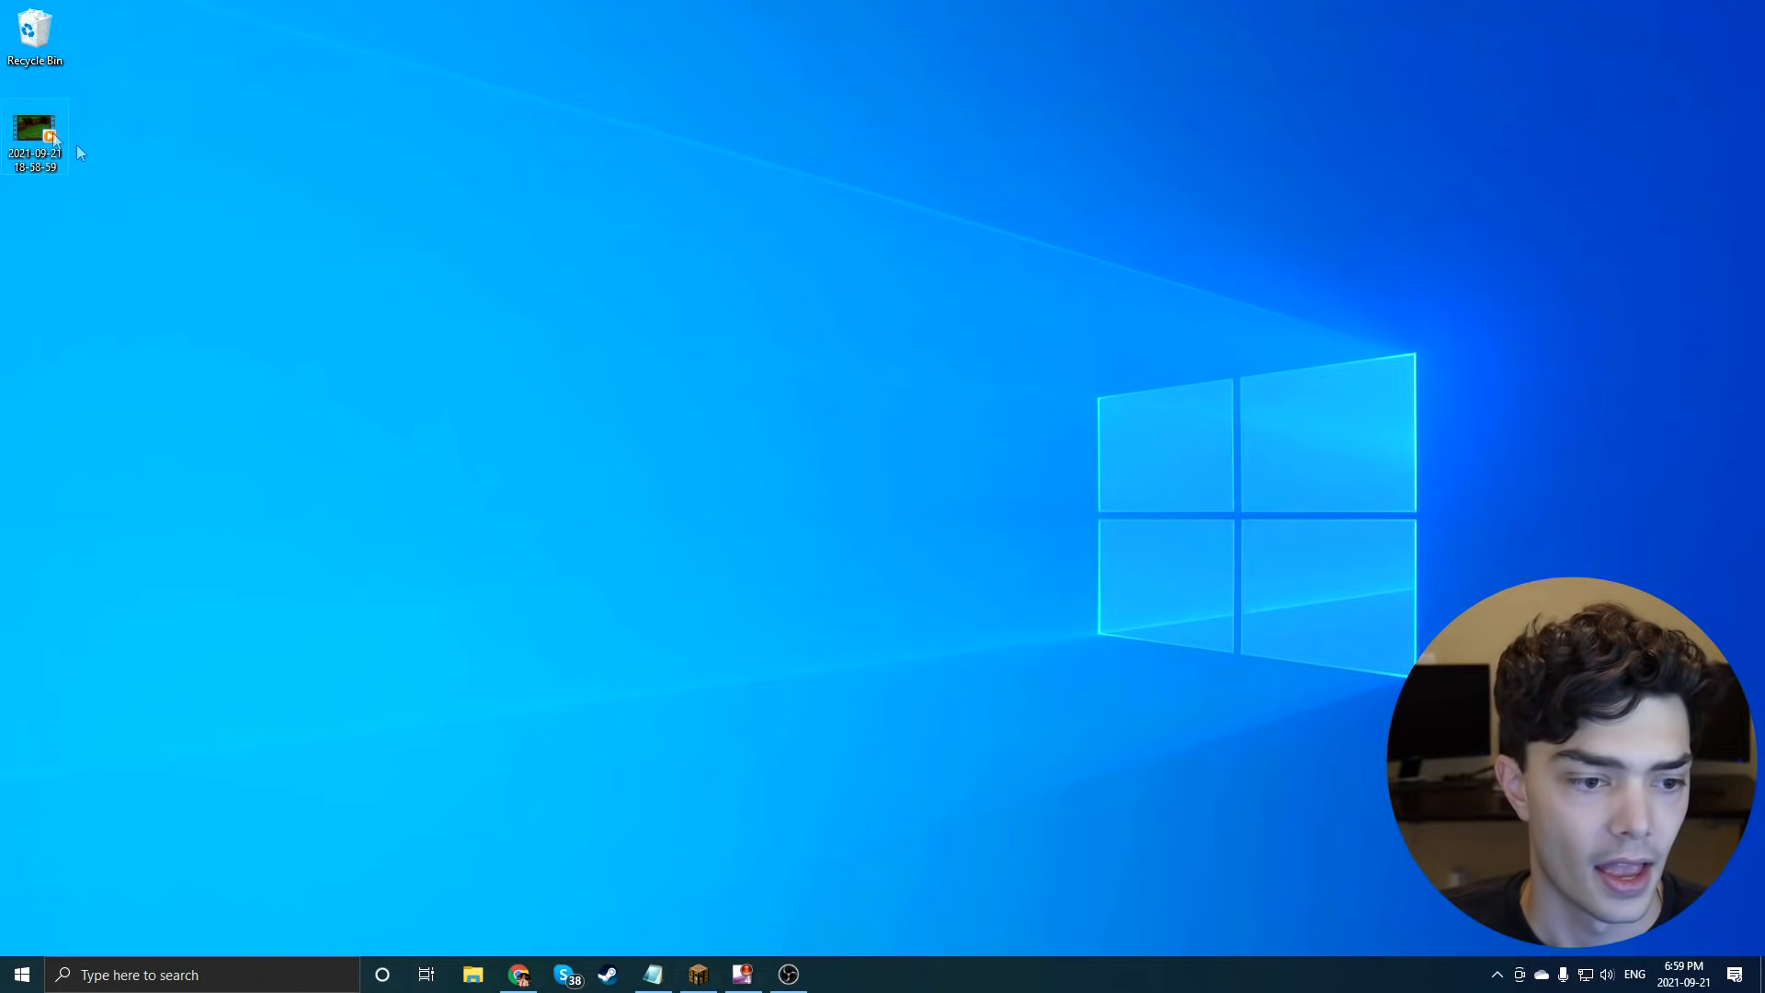
left_click(138, 975)
type("sony")
key("BackSpace")
key("BackSpace")
key("BackSpace")
key("BackSpace")
key("BackSpace")
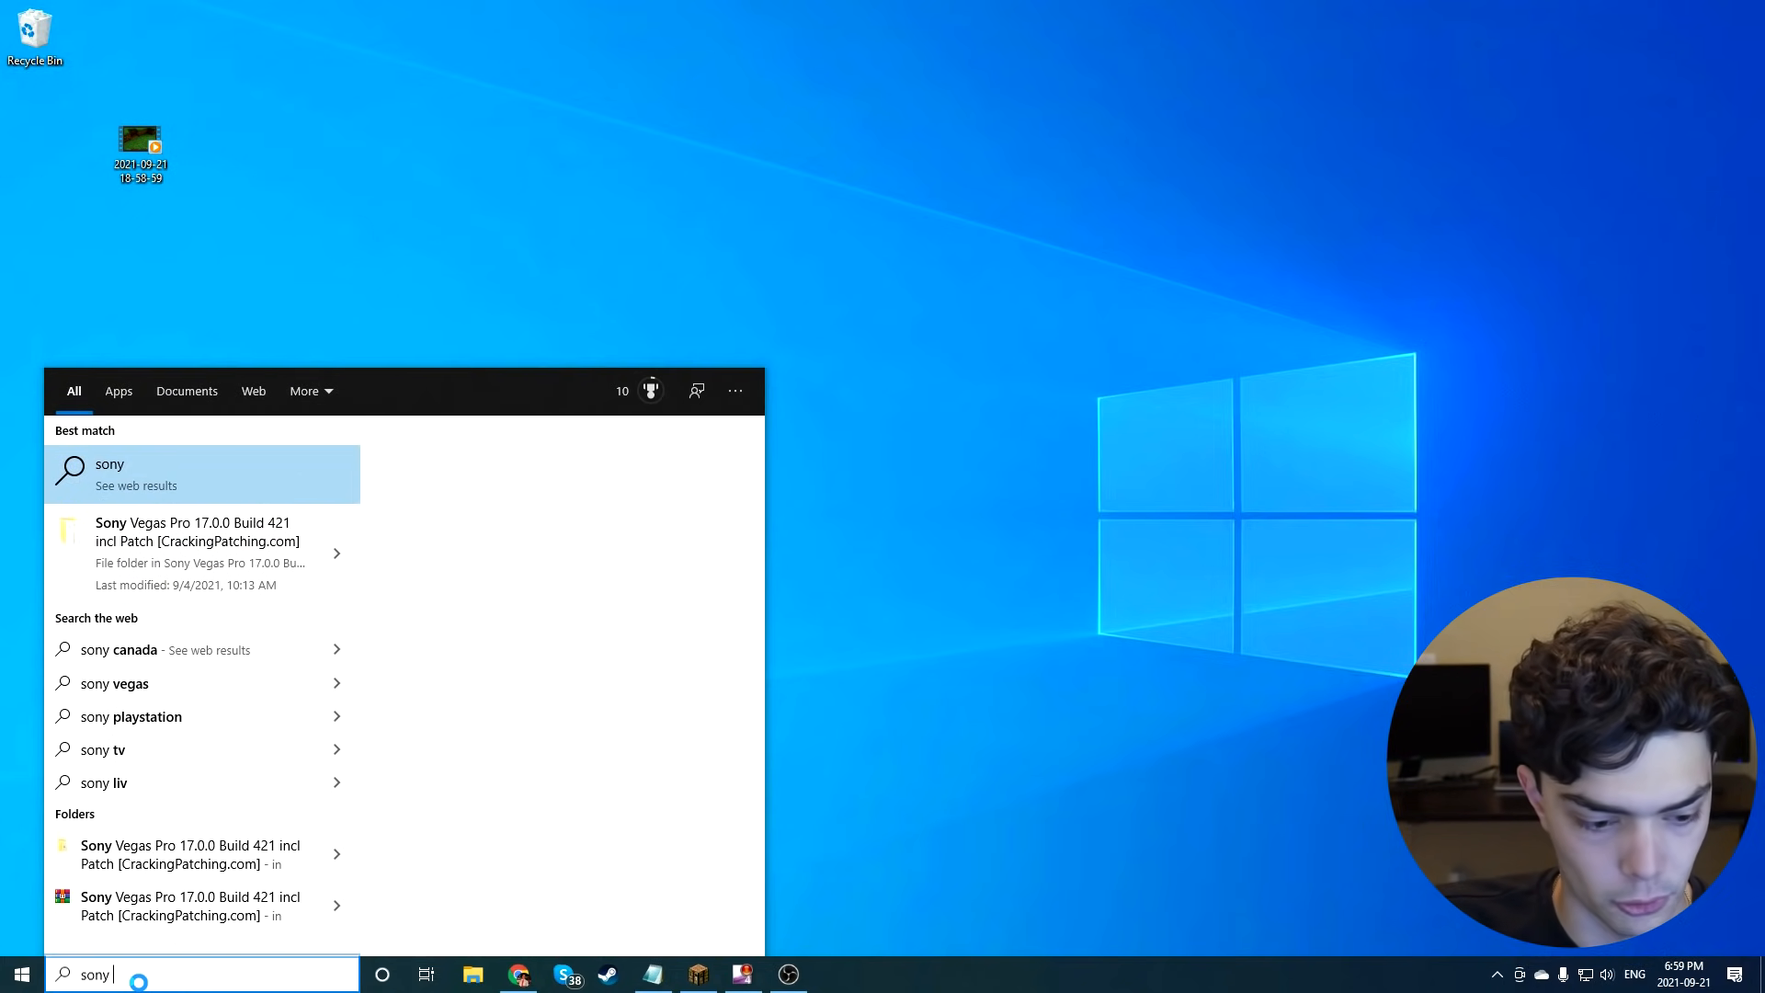
type("vegas")
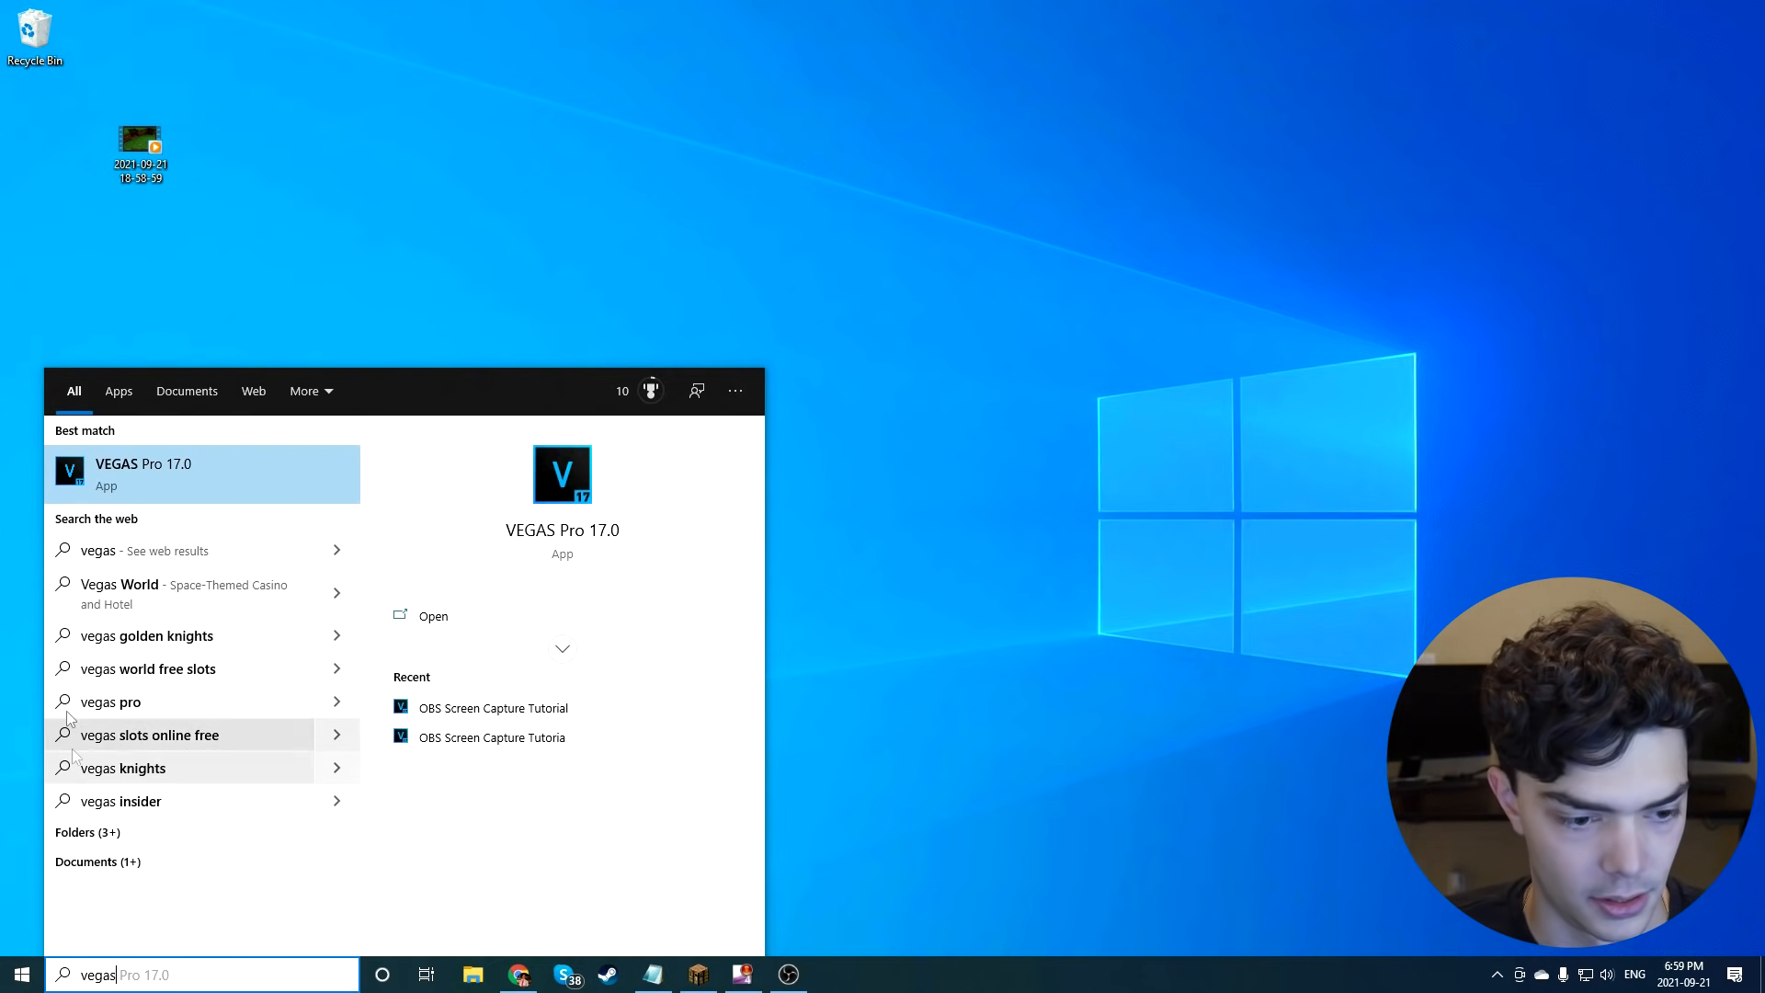
left_click(238, 496)
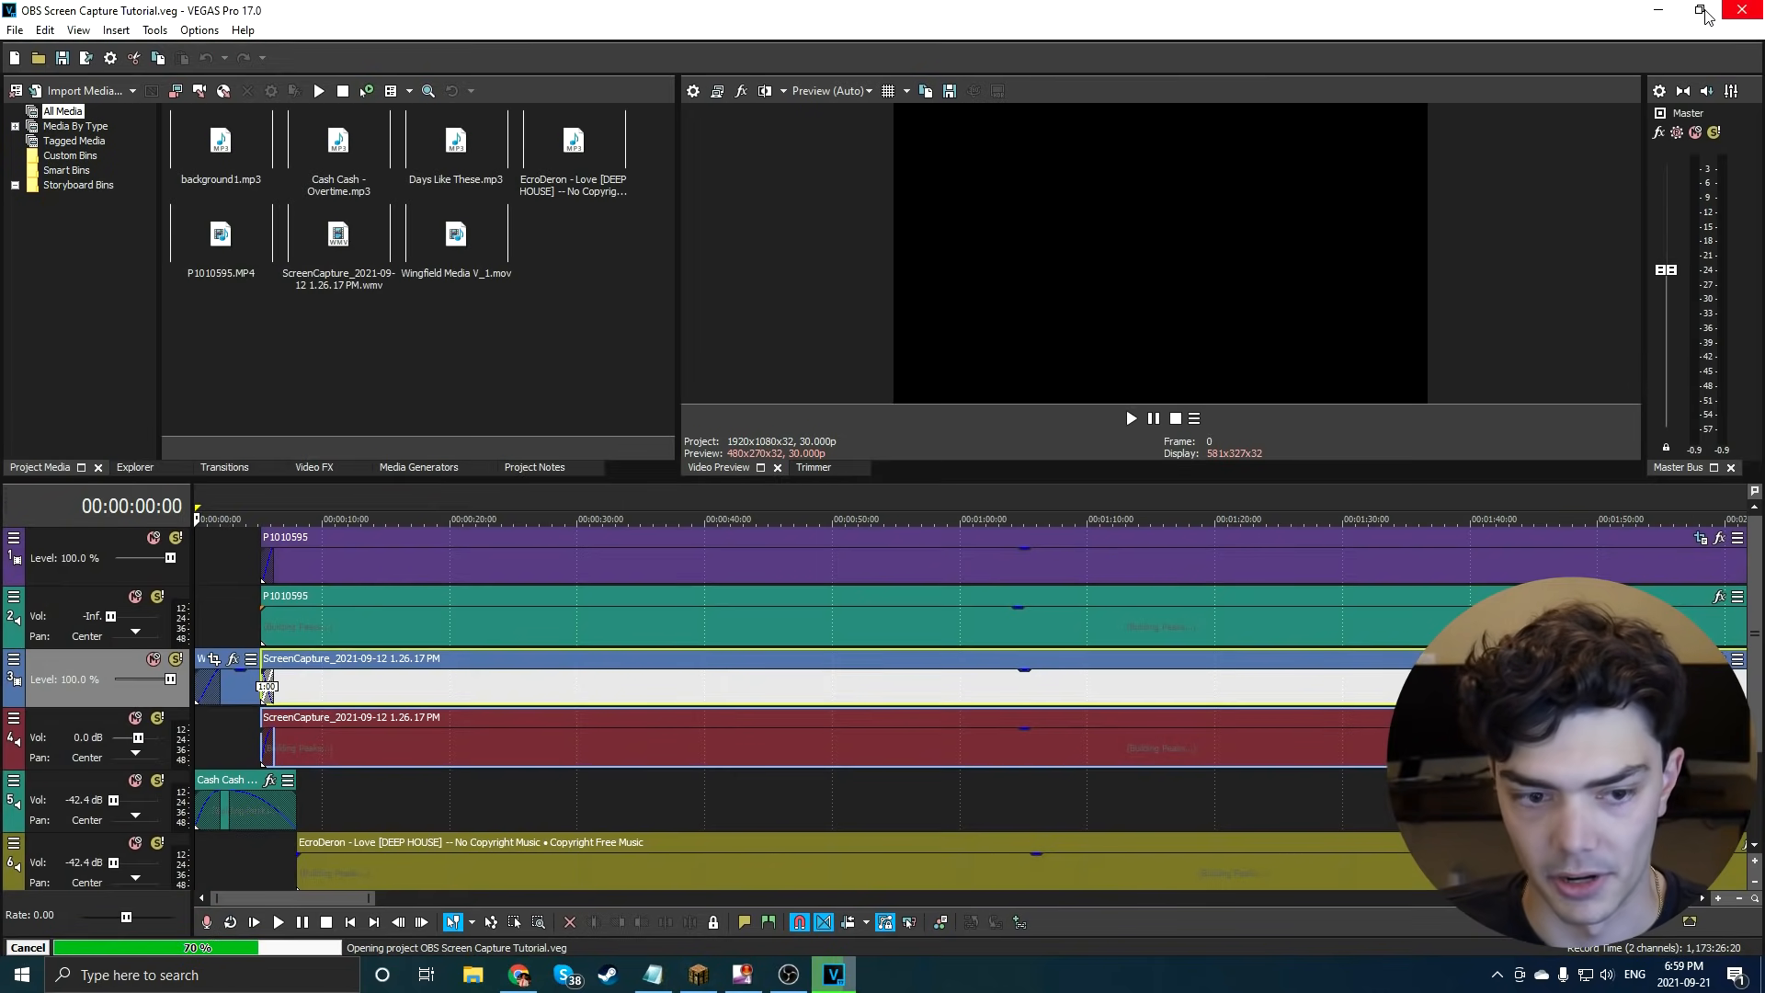
Restore the VEGAS Pro window to a smaller size and create a new project with the HD 1080-60i (1920x1080, 29.970 fps) template.
left_click(1699, 10)
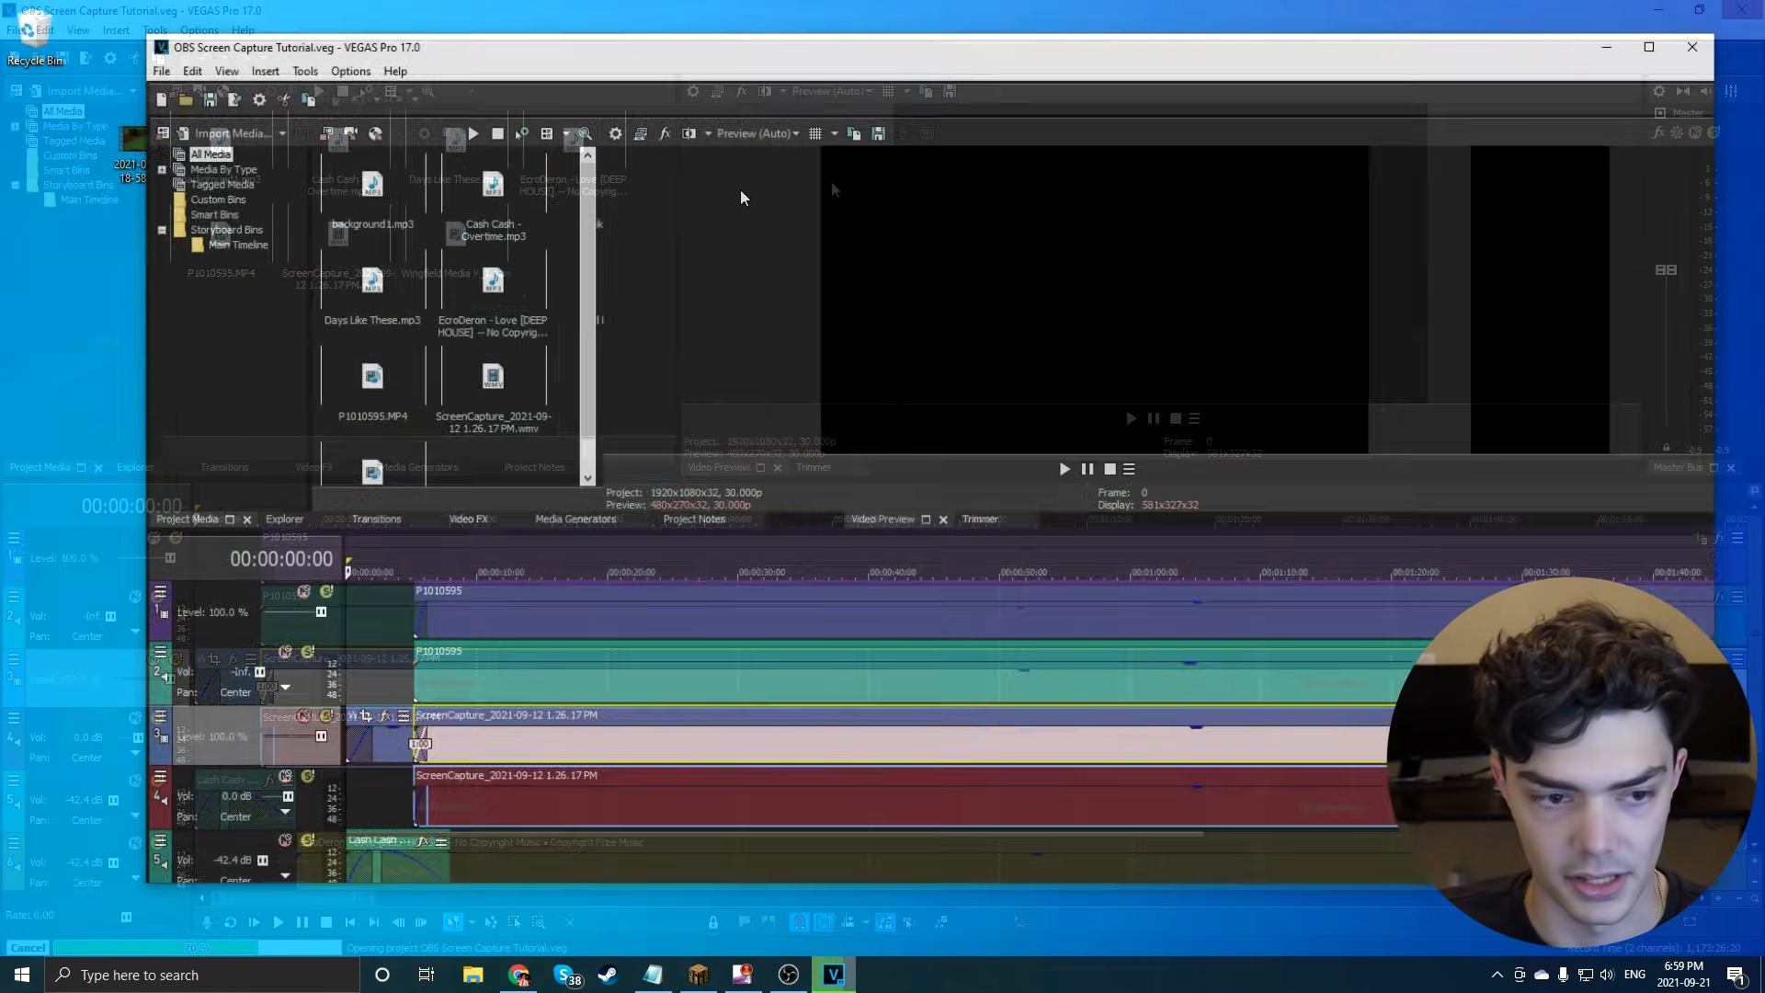
scroll(939, 112, "down", 2)
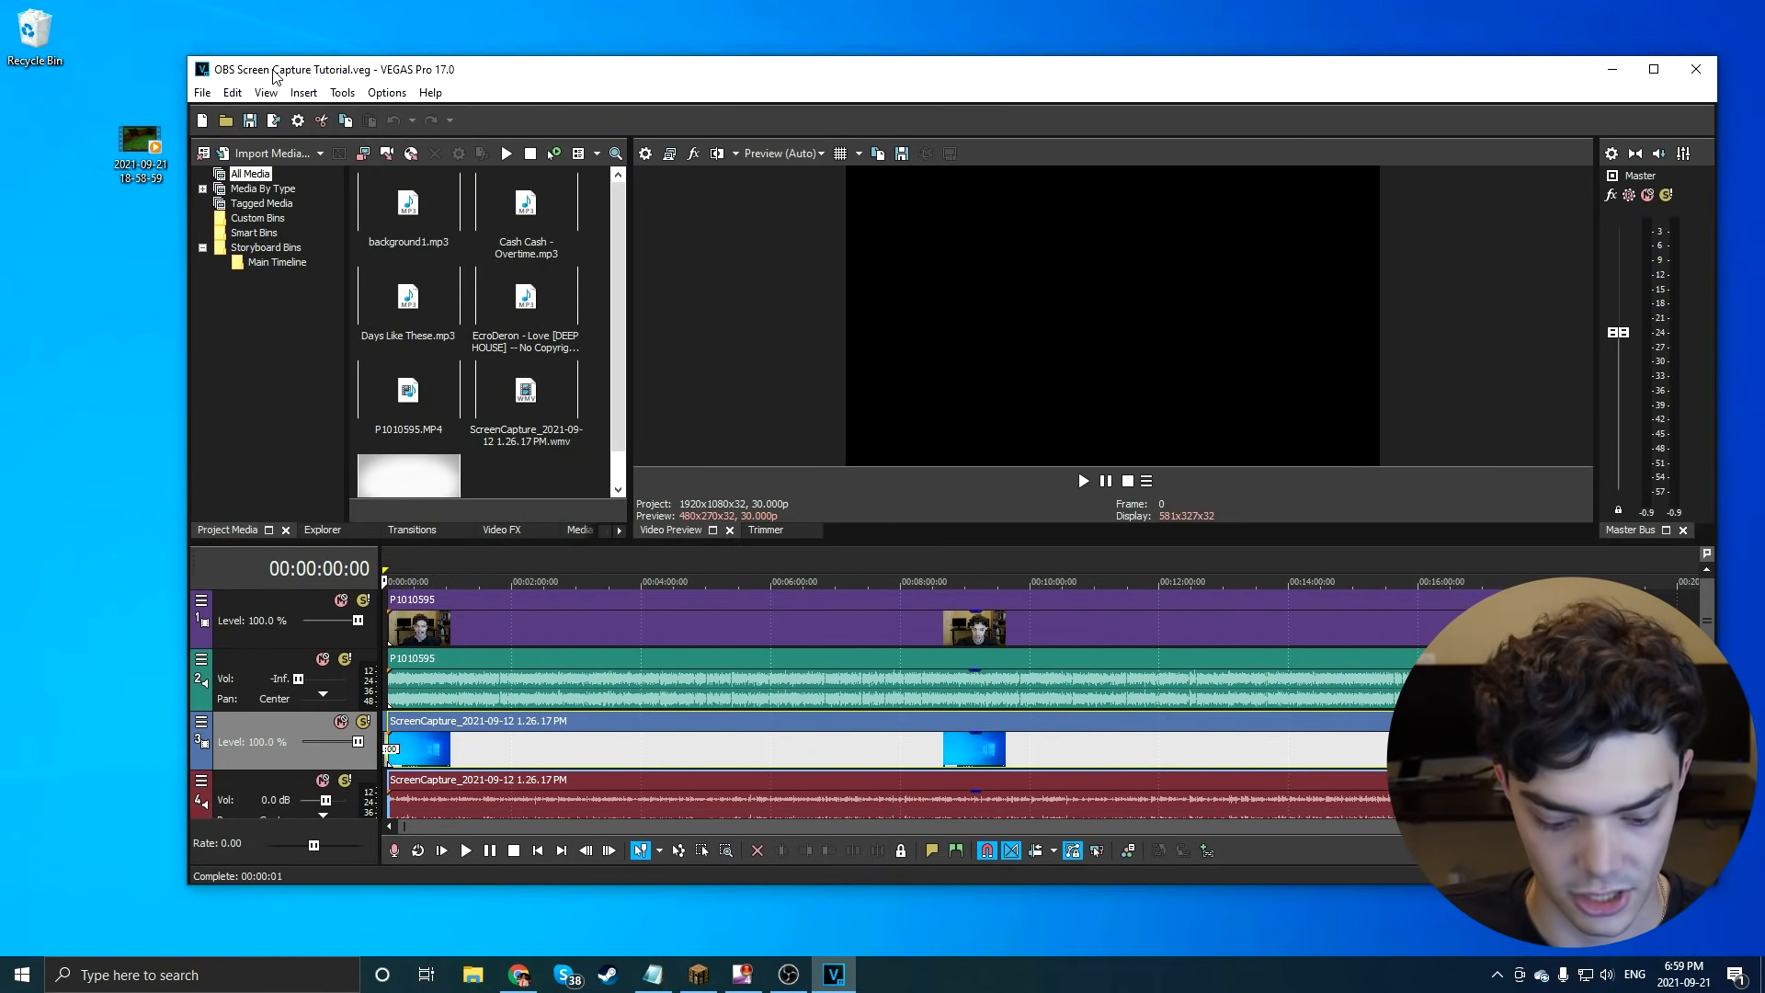
key("ctrl+n")
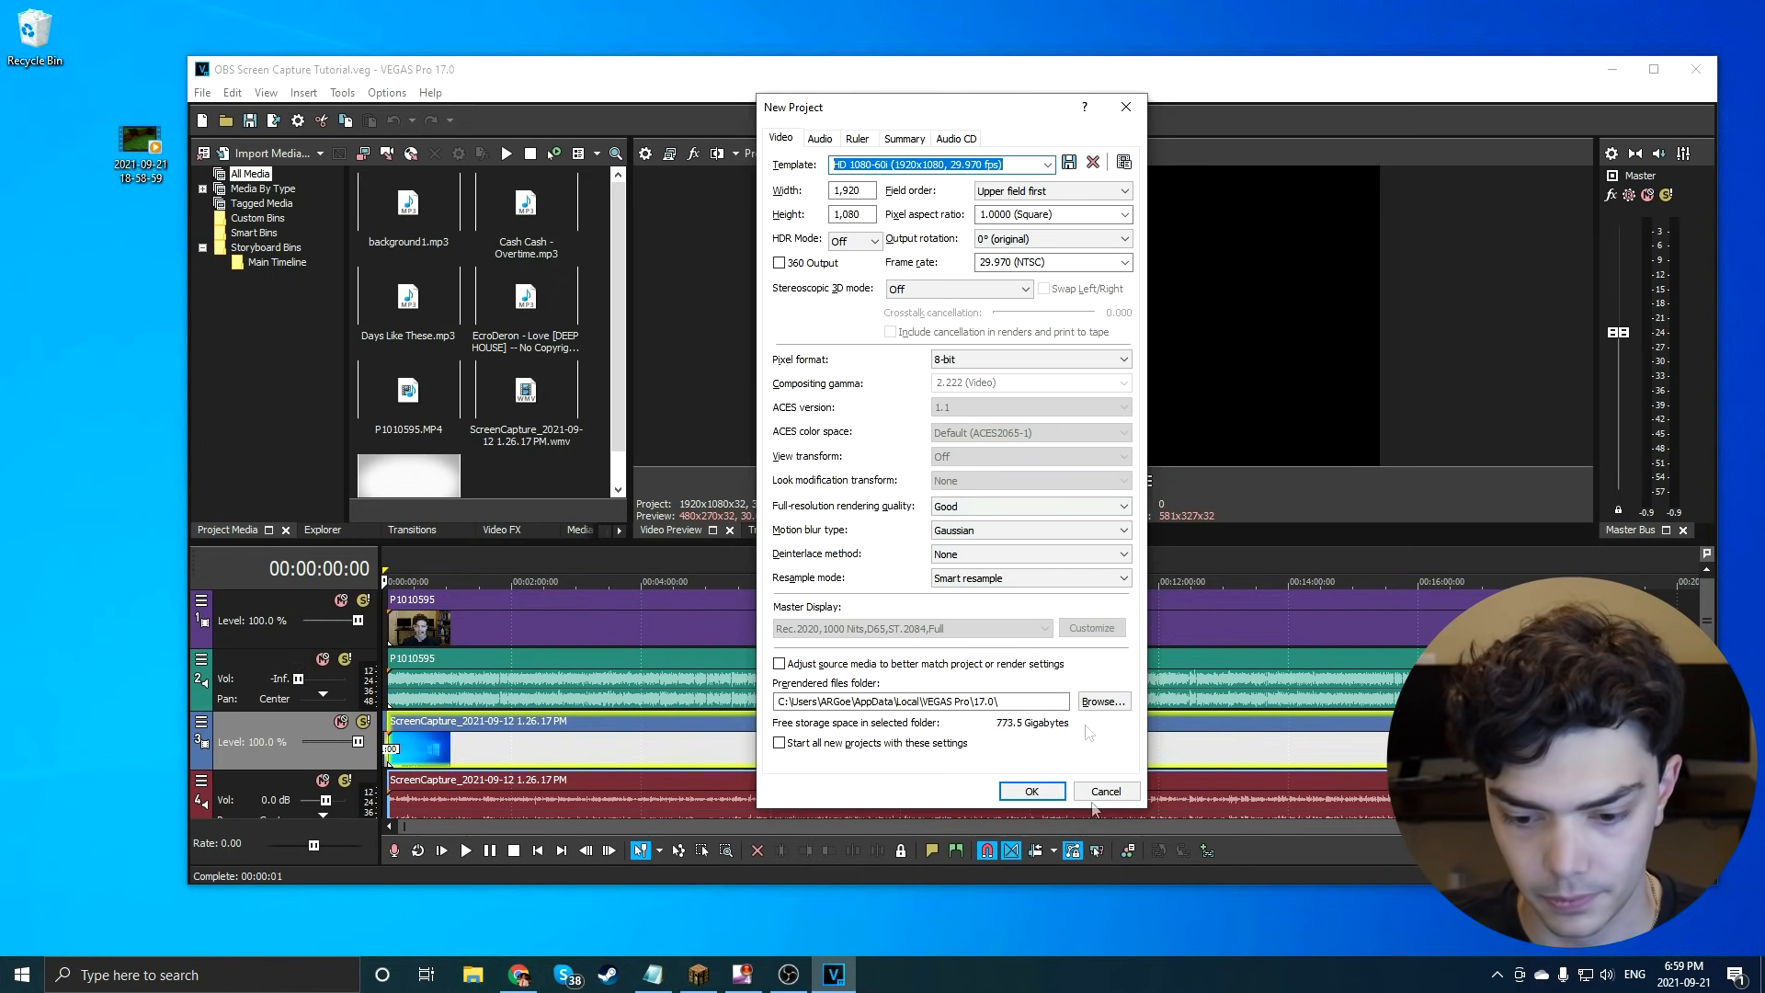
left_click(1032, 793)
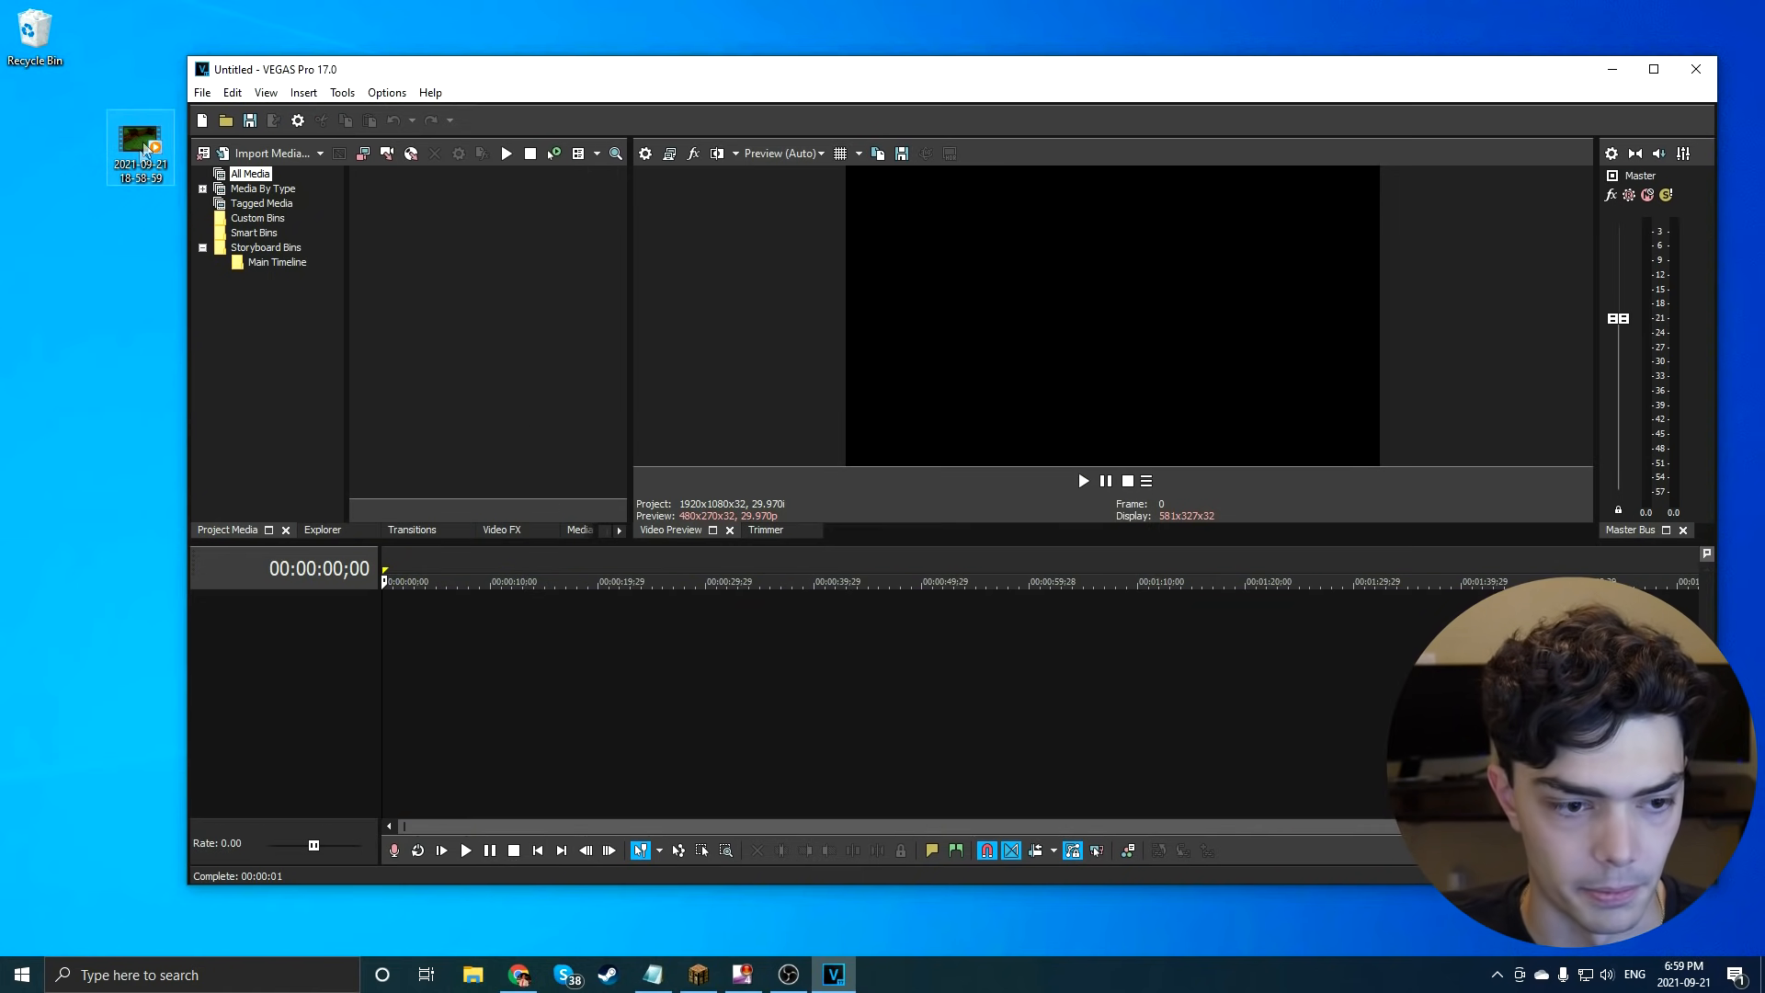
left_click(143, 147)
left_click_drag(288, 545, 441, 619)
left_click(1056, 397)
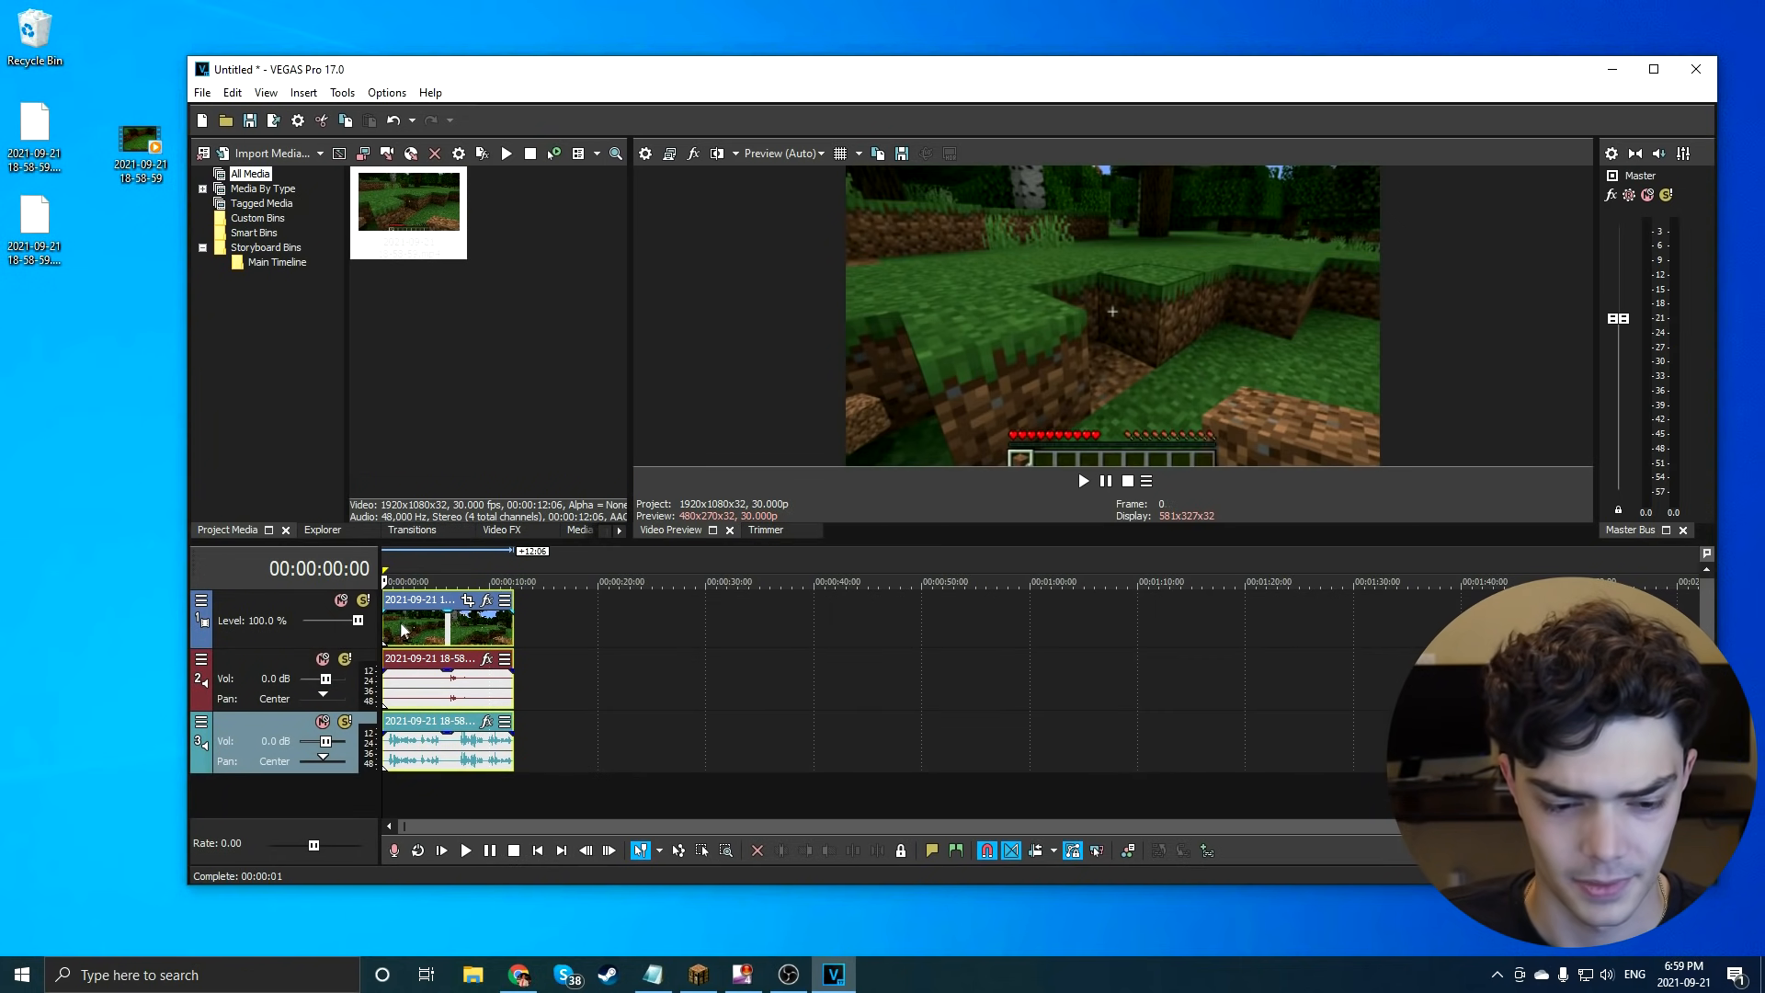
left_click(425, 701)
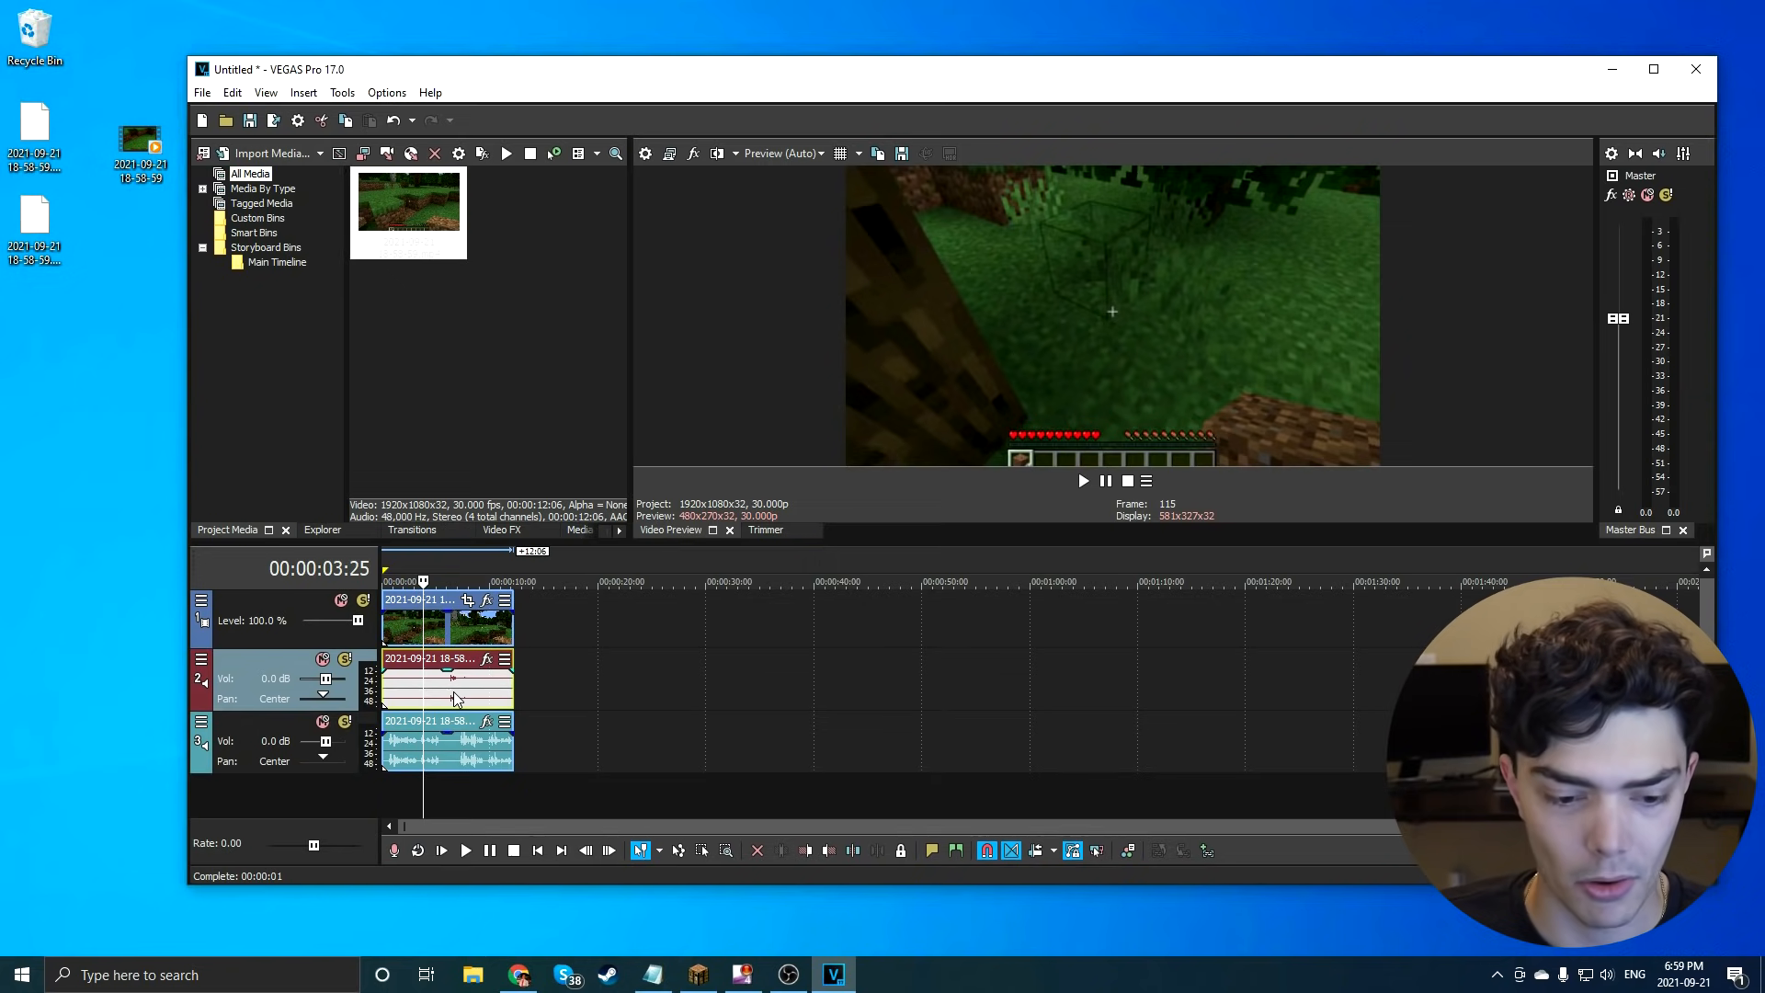
left_click(452, 752)
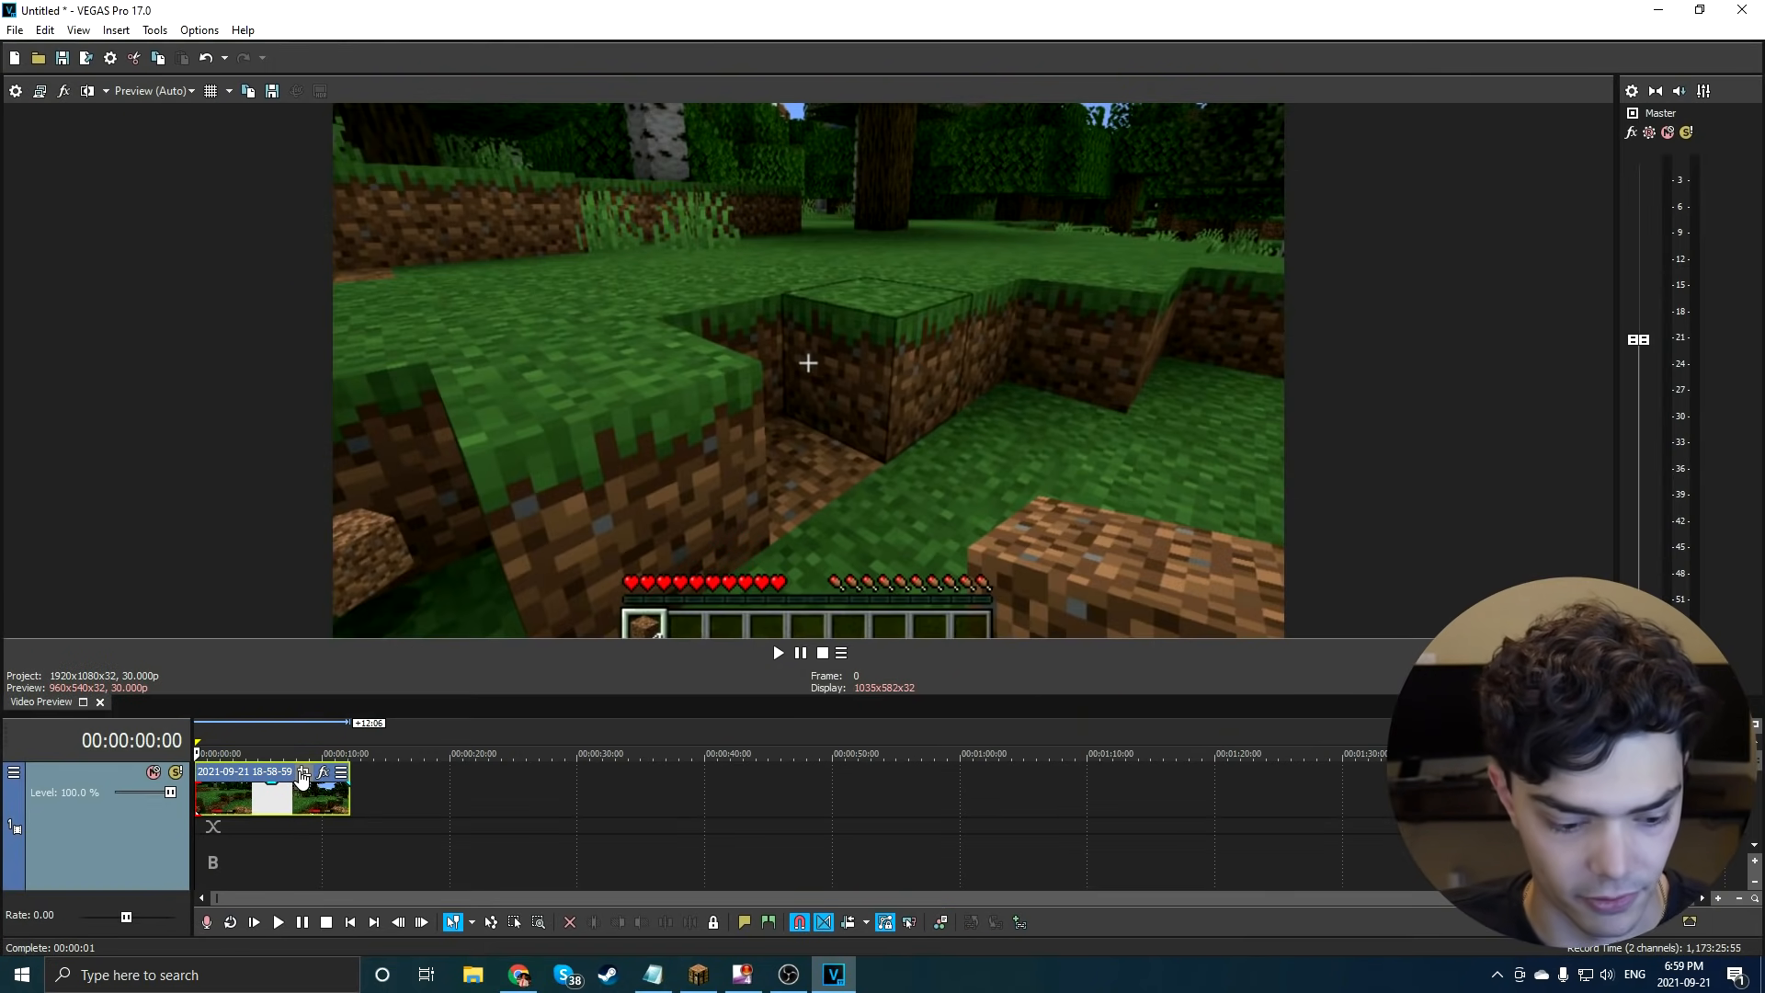
Play the test recording from the beginning, stop playback, and minimise the VEGAS Pro window.
left_click(280, 922)
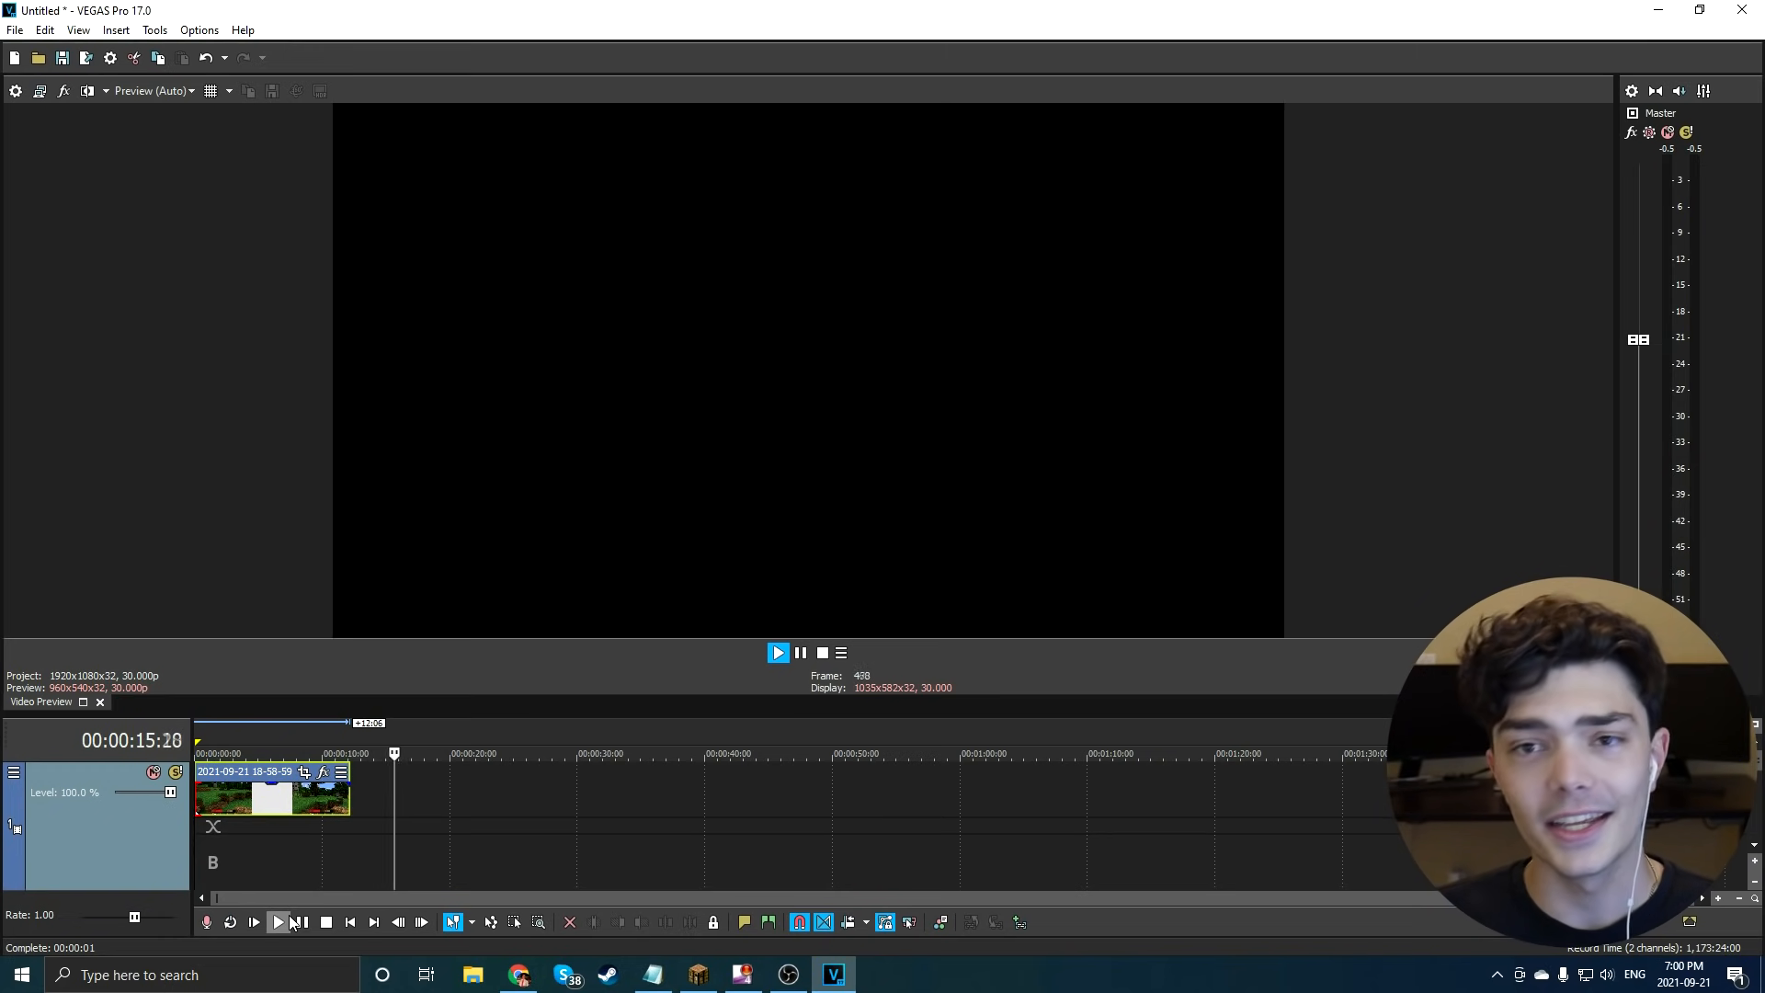
left_click(291, 919)
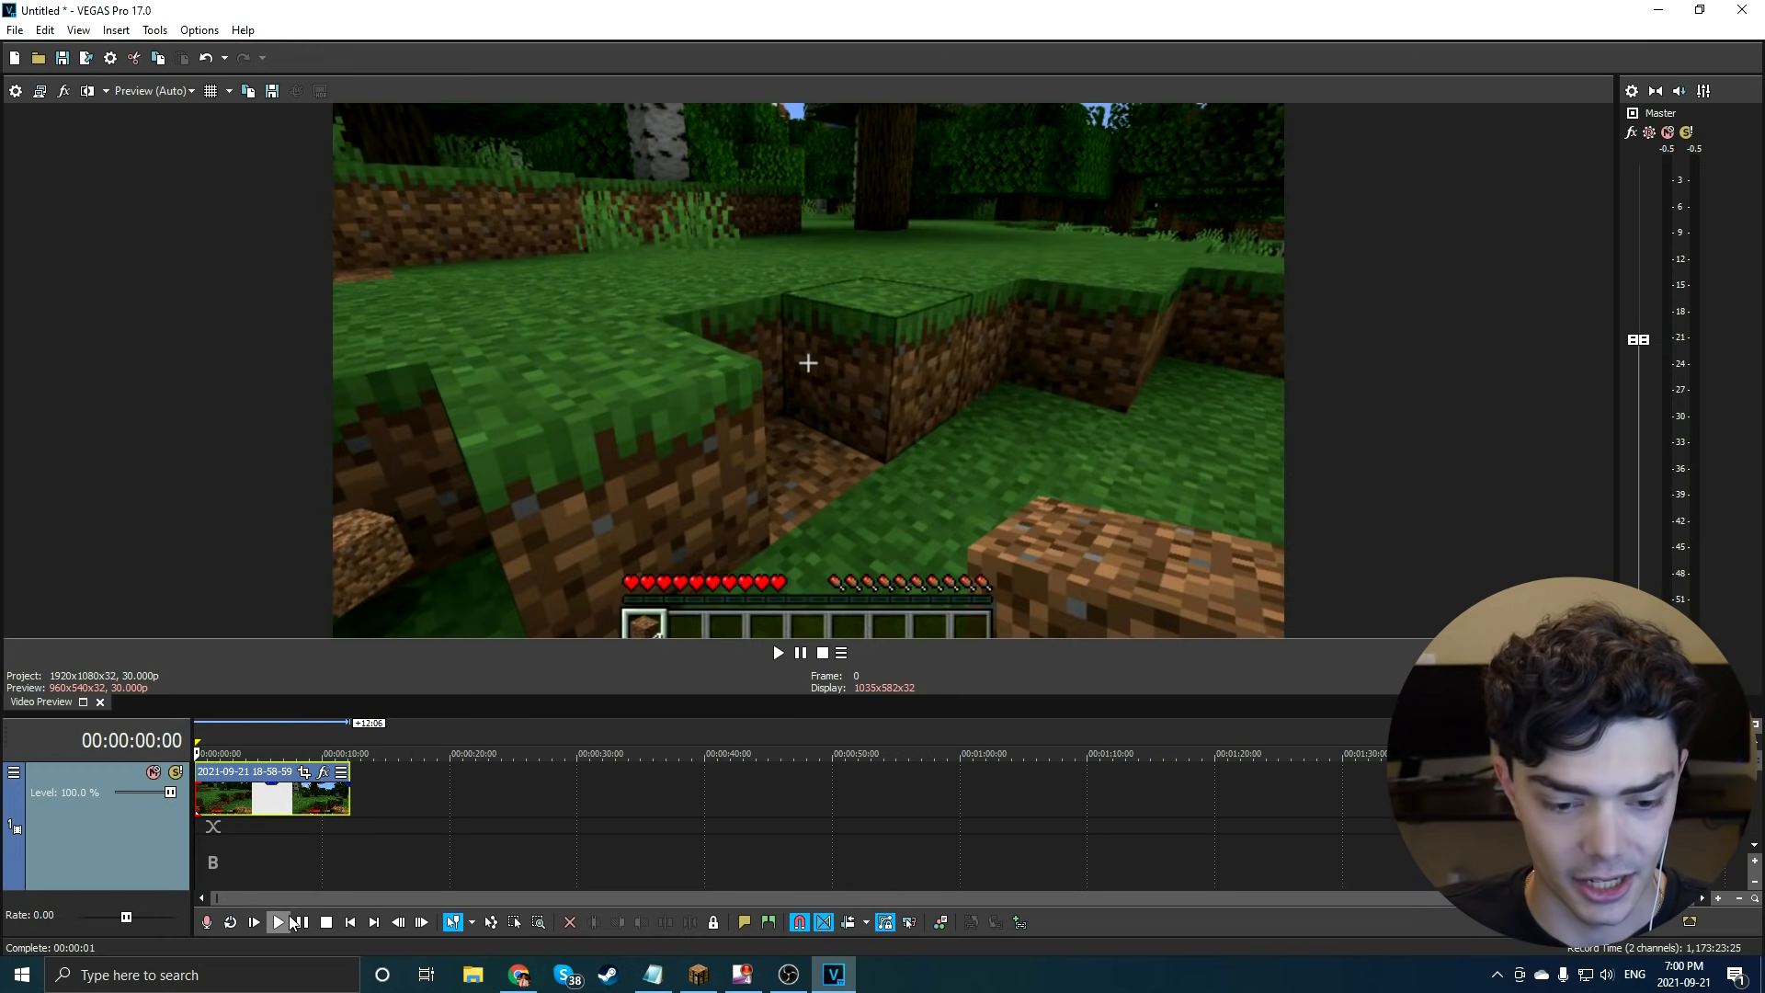
left_click(1658, 10)
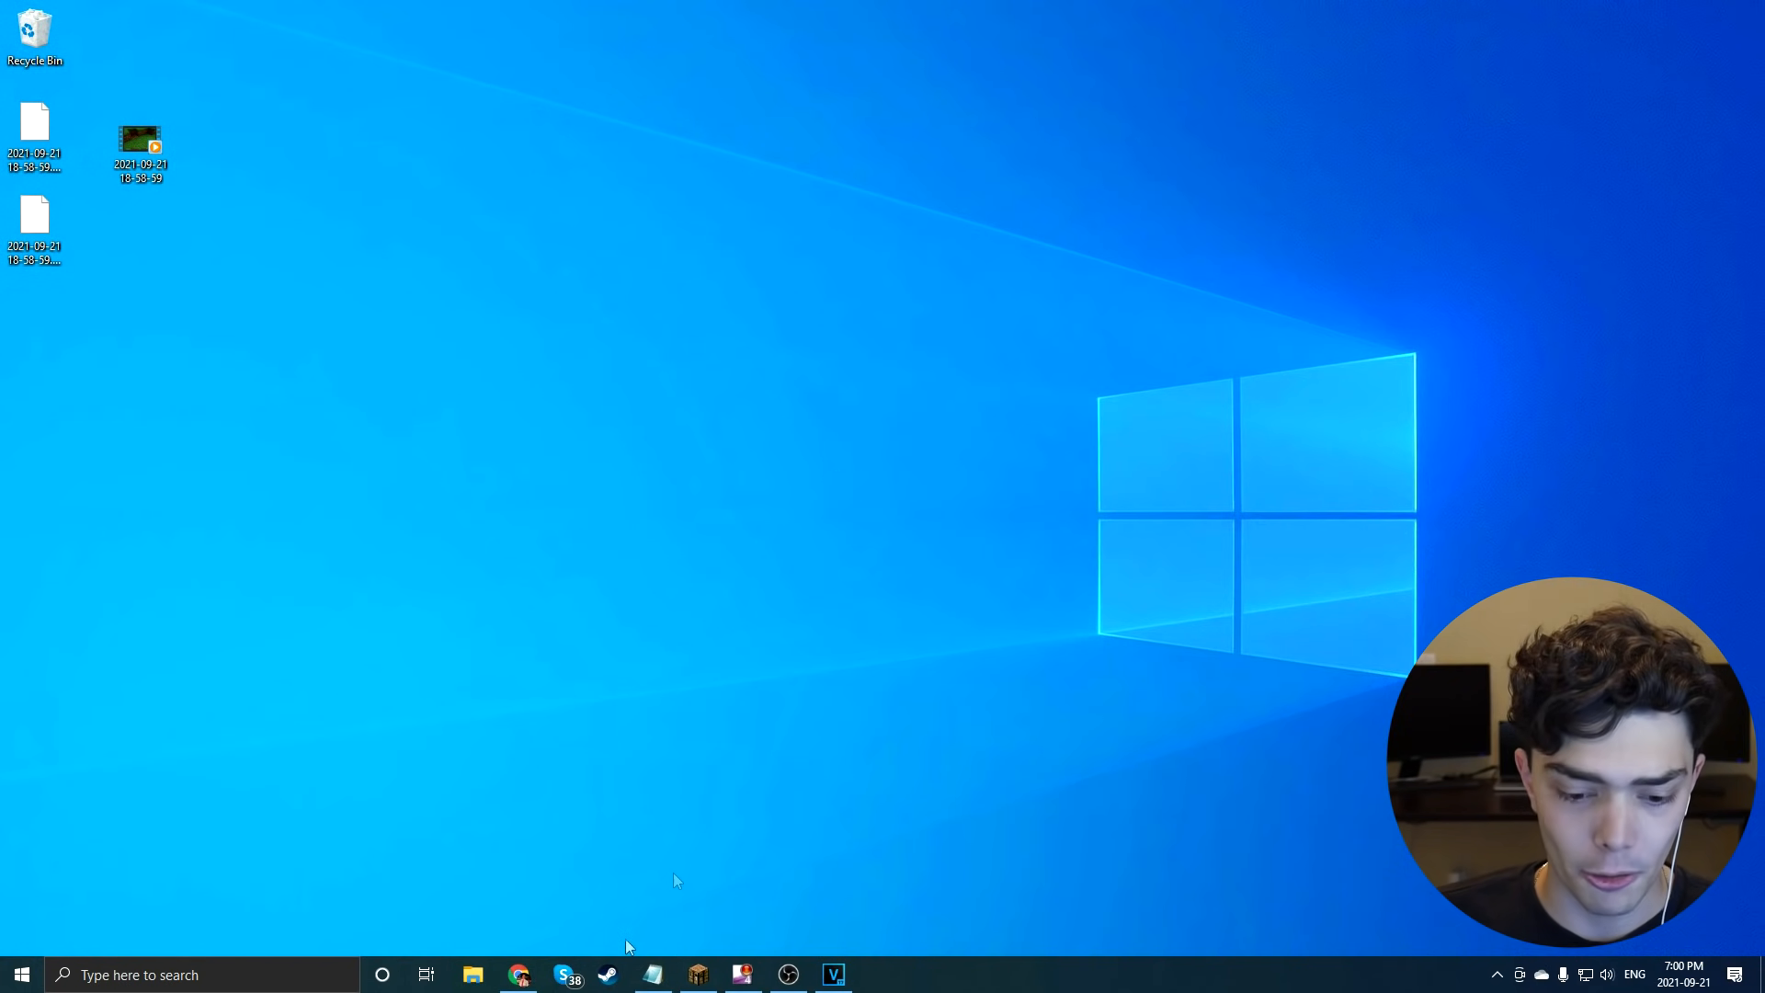
Switch to OBS Studio, reassign Mic/Aux from track 1 to track 2 in the advanced audio properties, and close them.
left_click(786, 975)
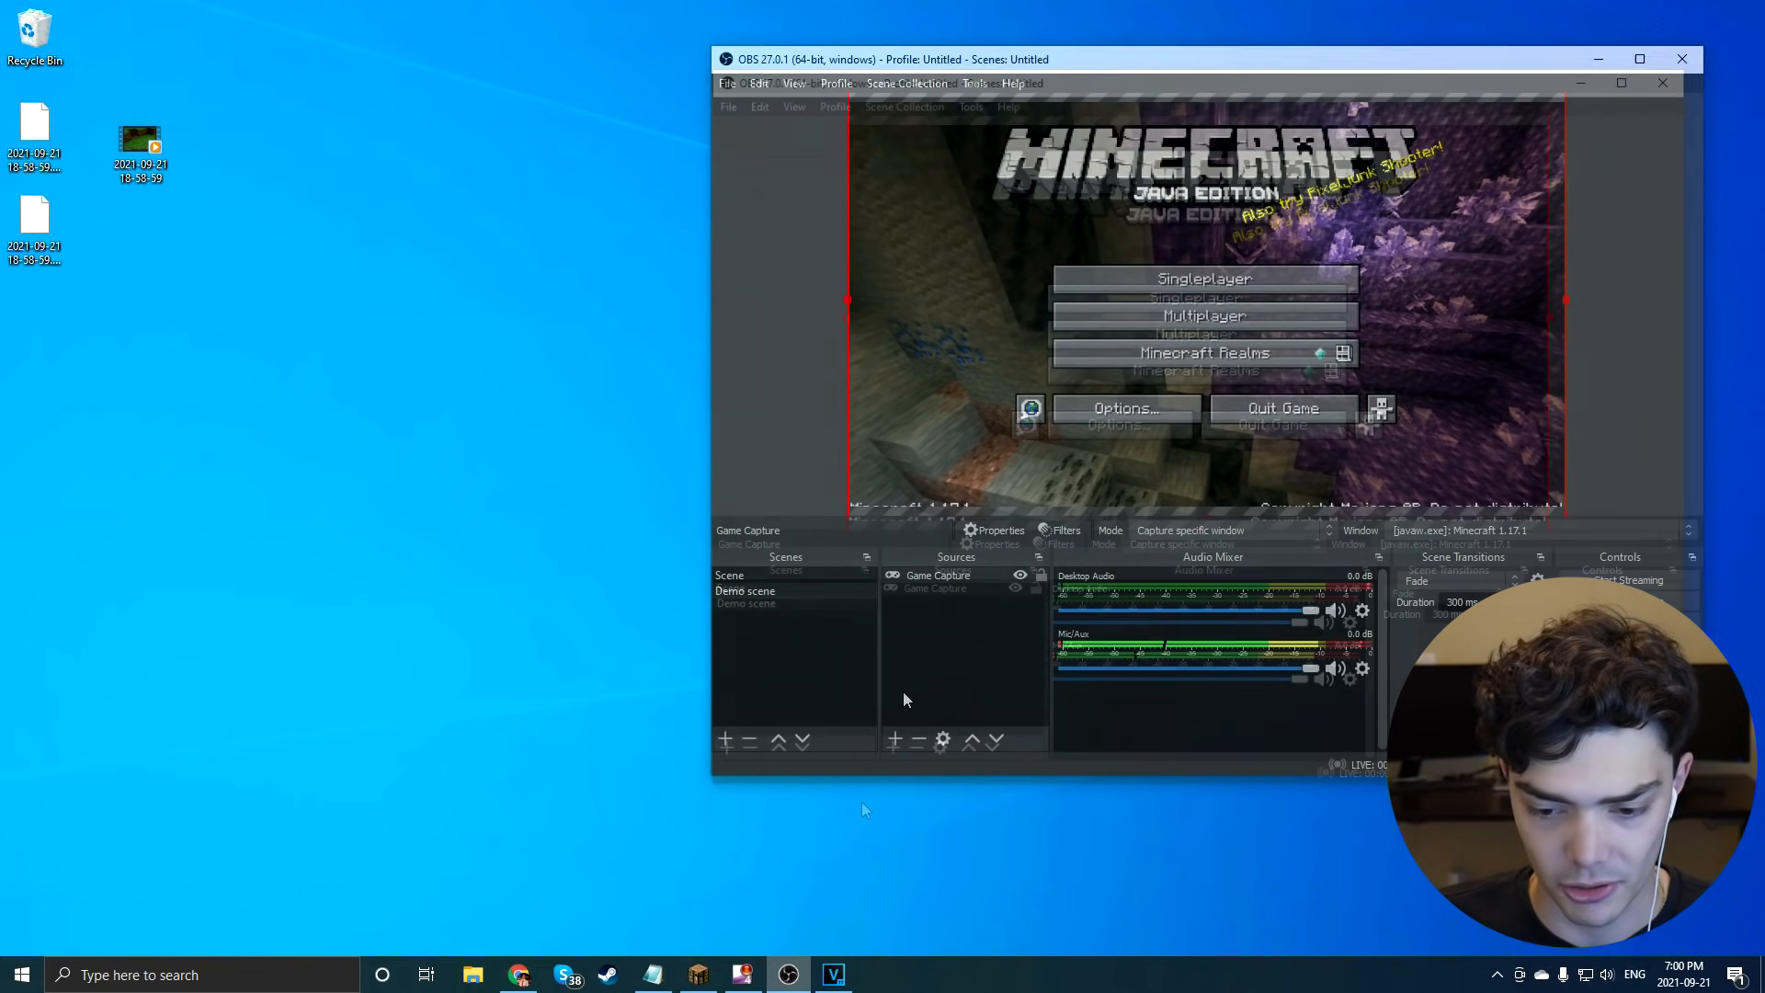
left_click(1363, 668)
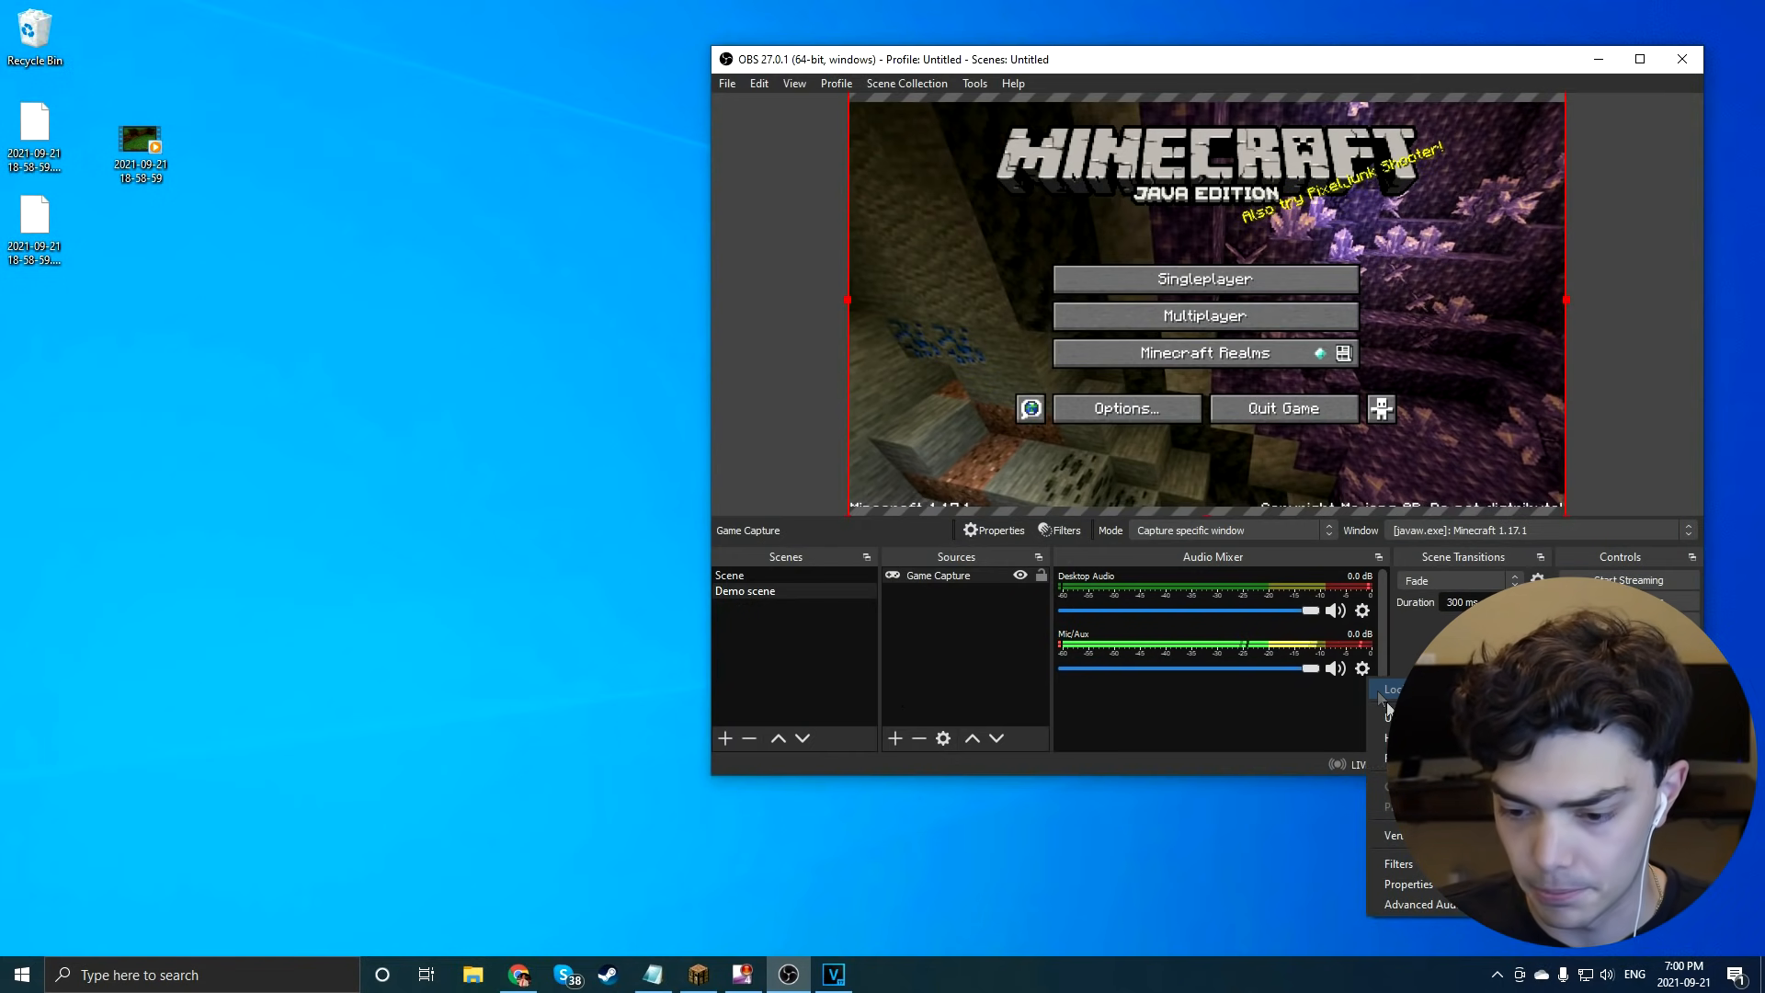
left_click(1434, 890)
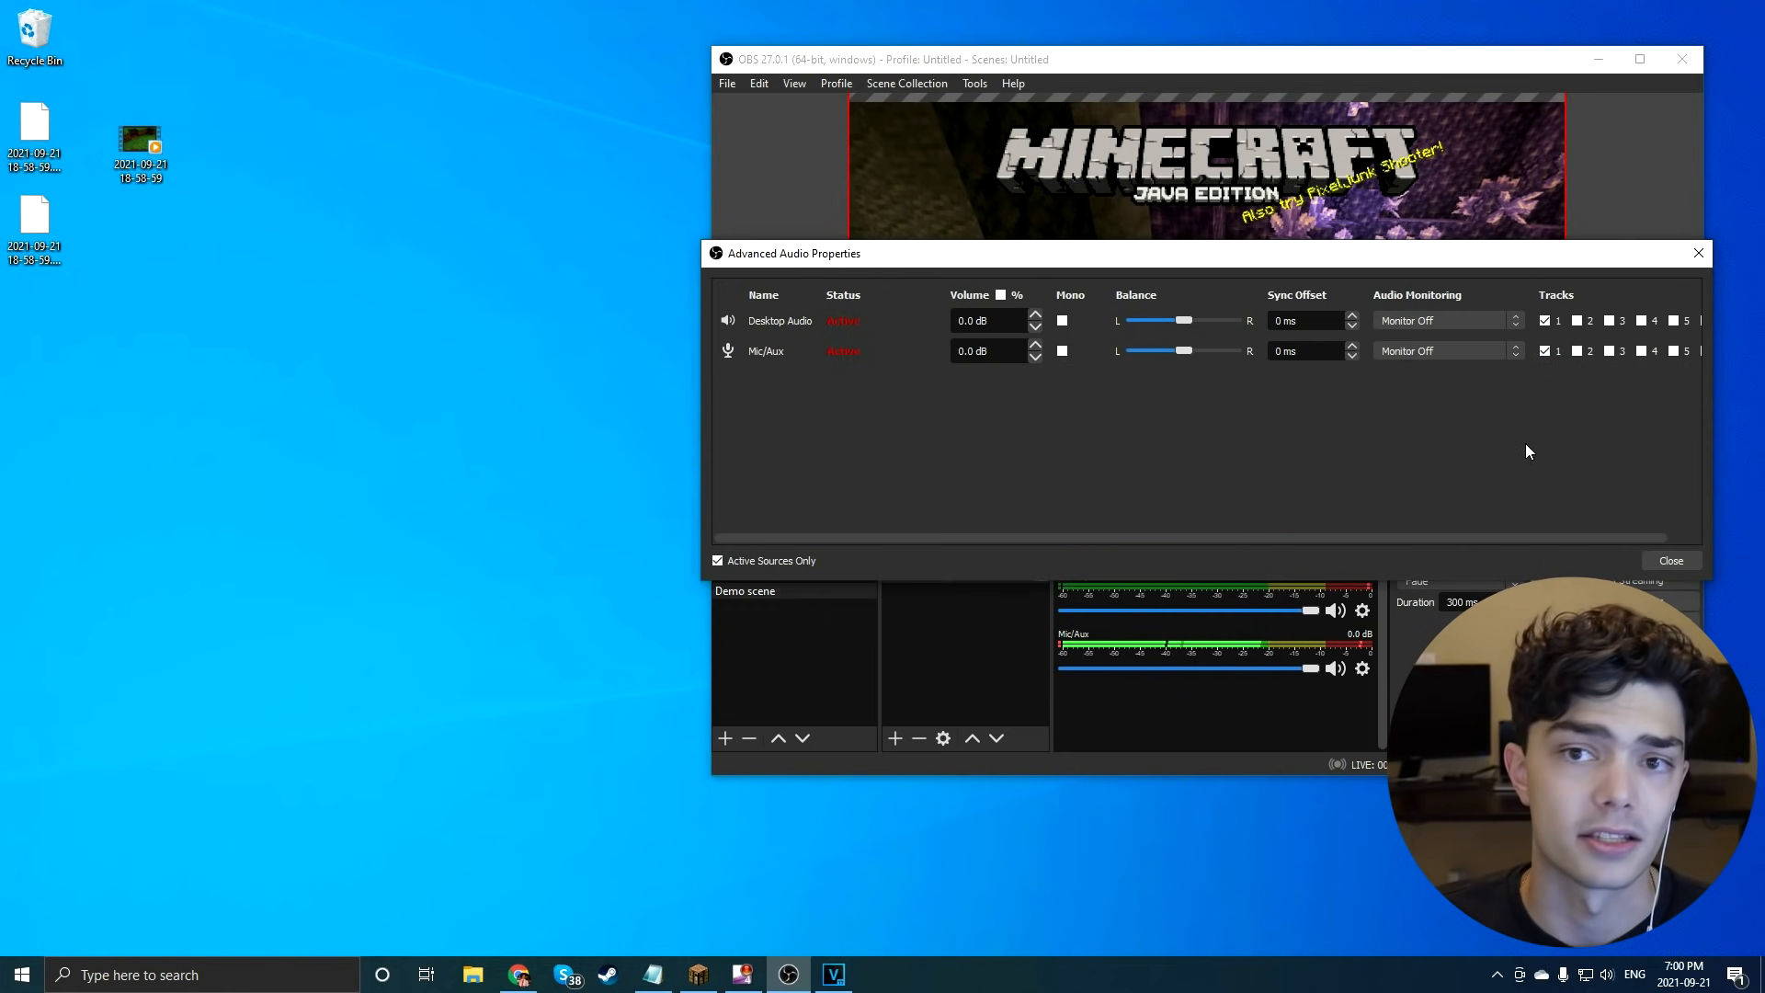
left_click(1553, 353)
left_click(1577, 350)
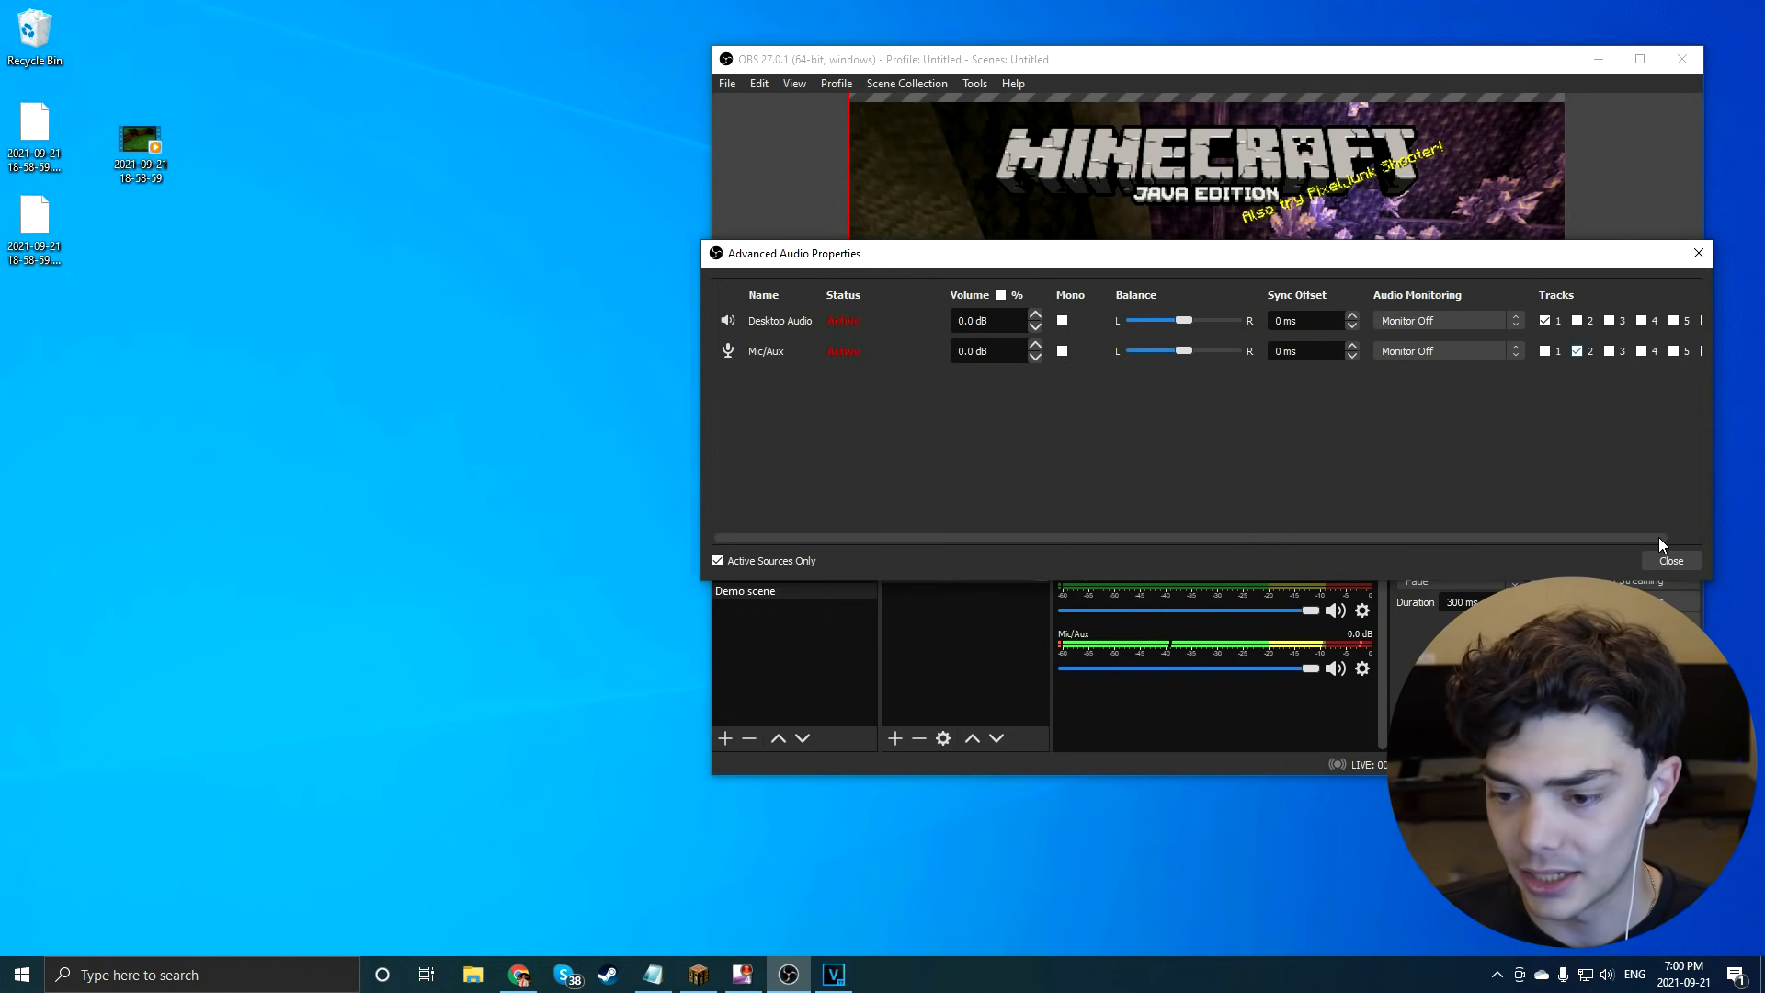
left_click(1671, 561)
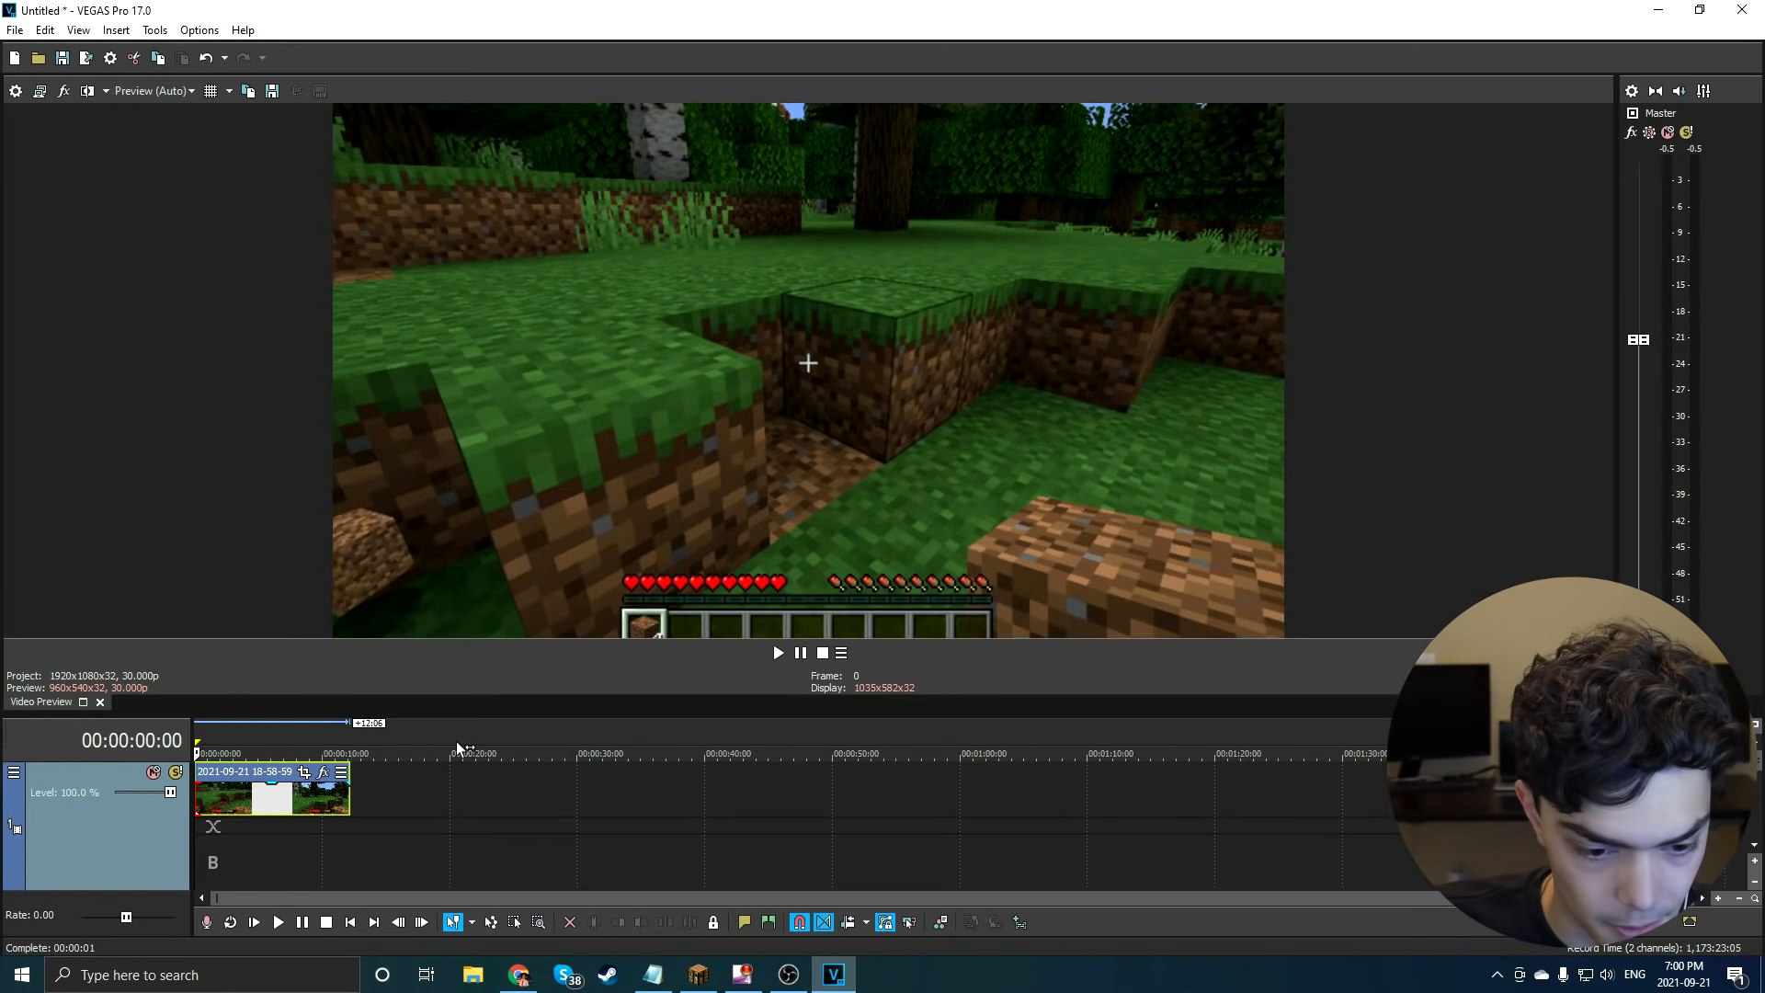
Enlarge the timeline area, restore the VEGAS Pro window to a smaller size, and set the first audio track's volume to -3.1 dB.
left_click_drag(497, 714, 493, 565)
left_click(1700, 10)
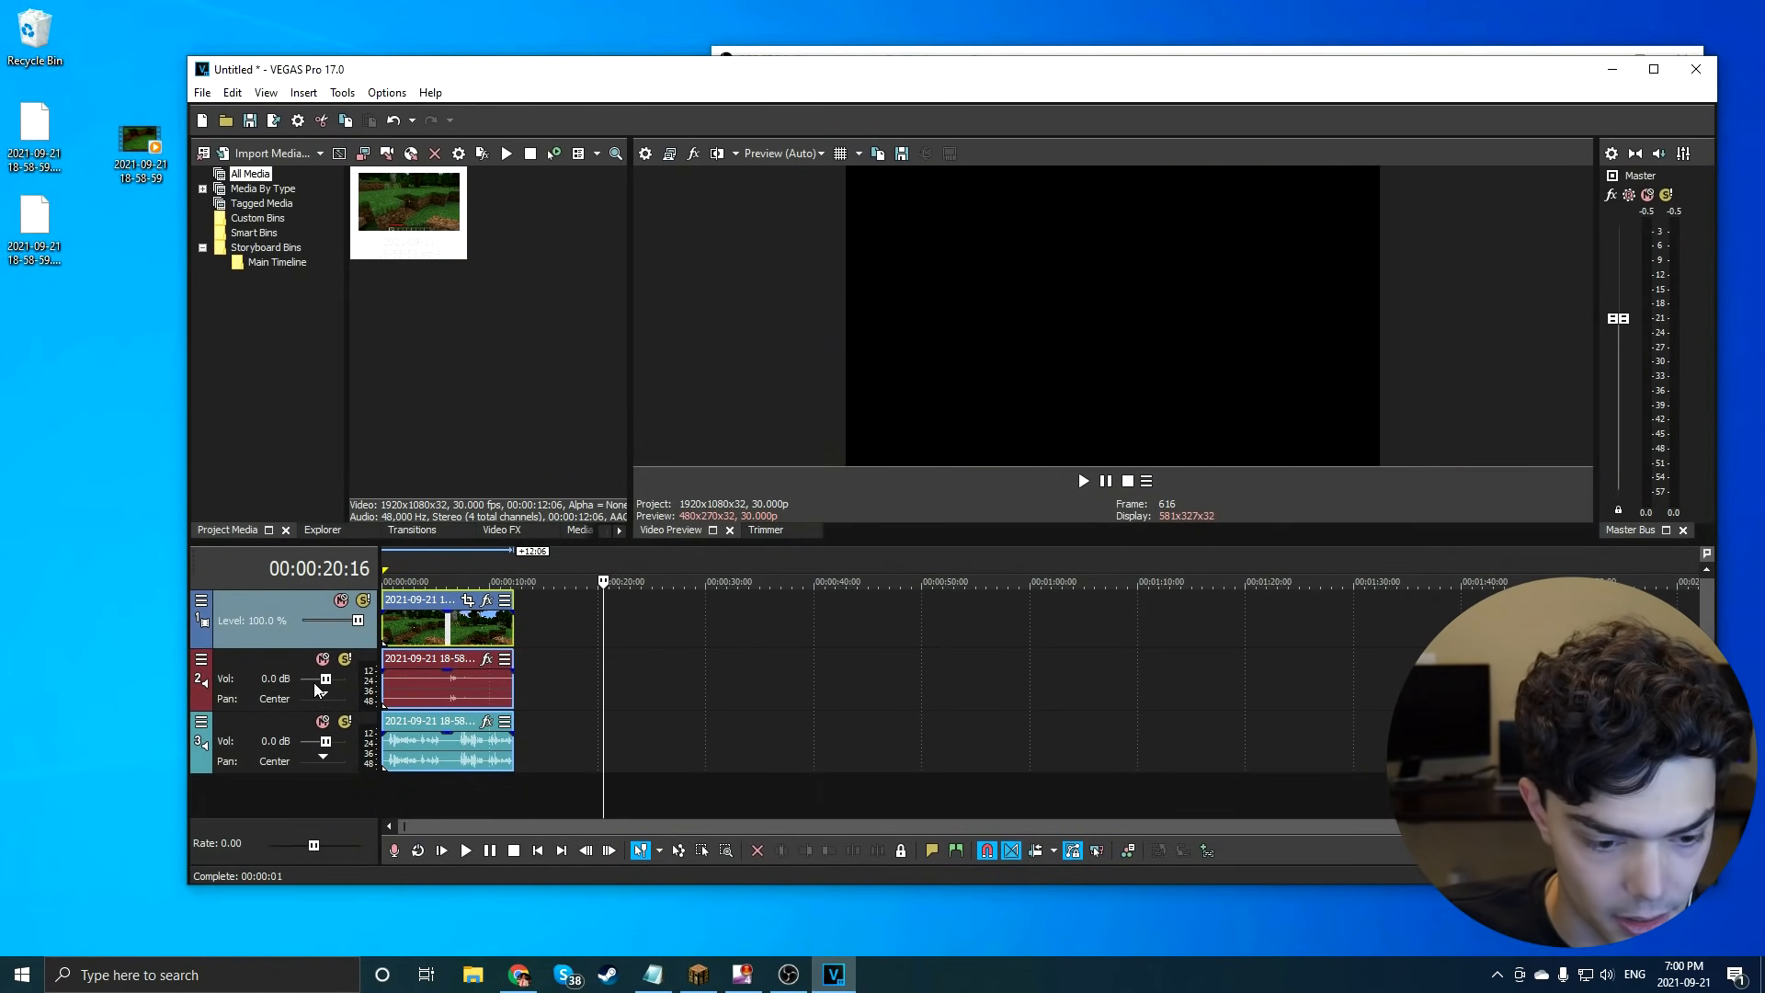
left_click(429, 588)
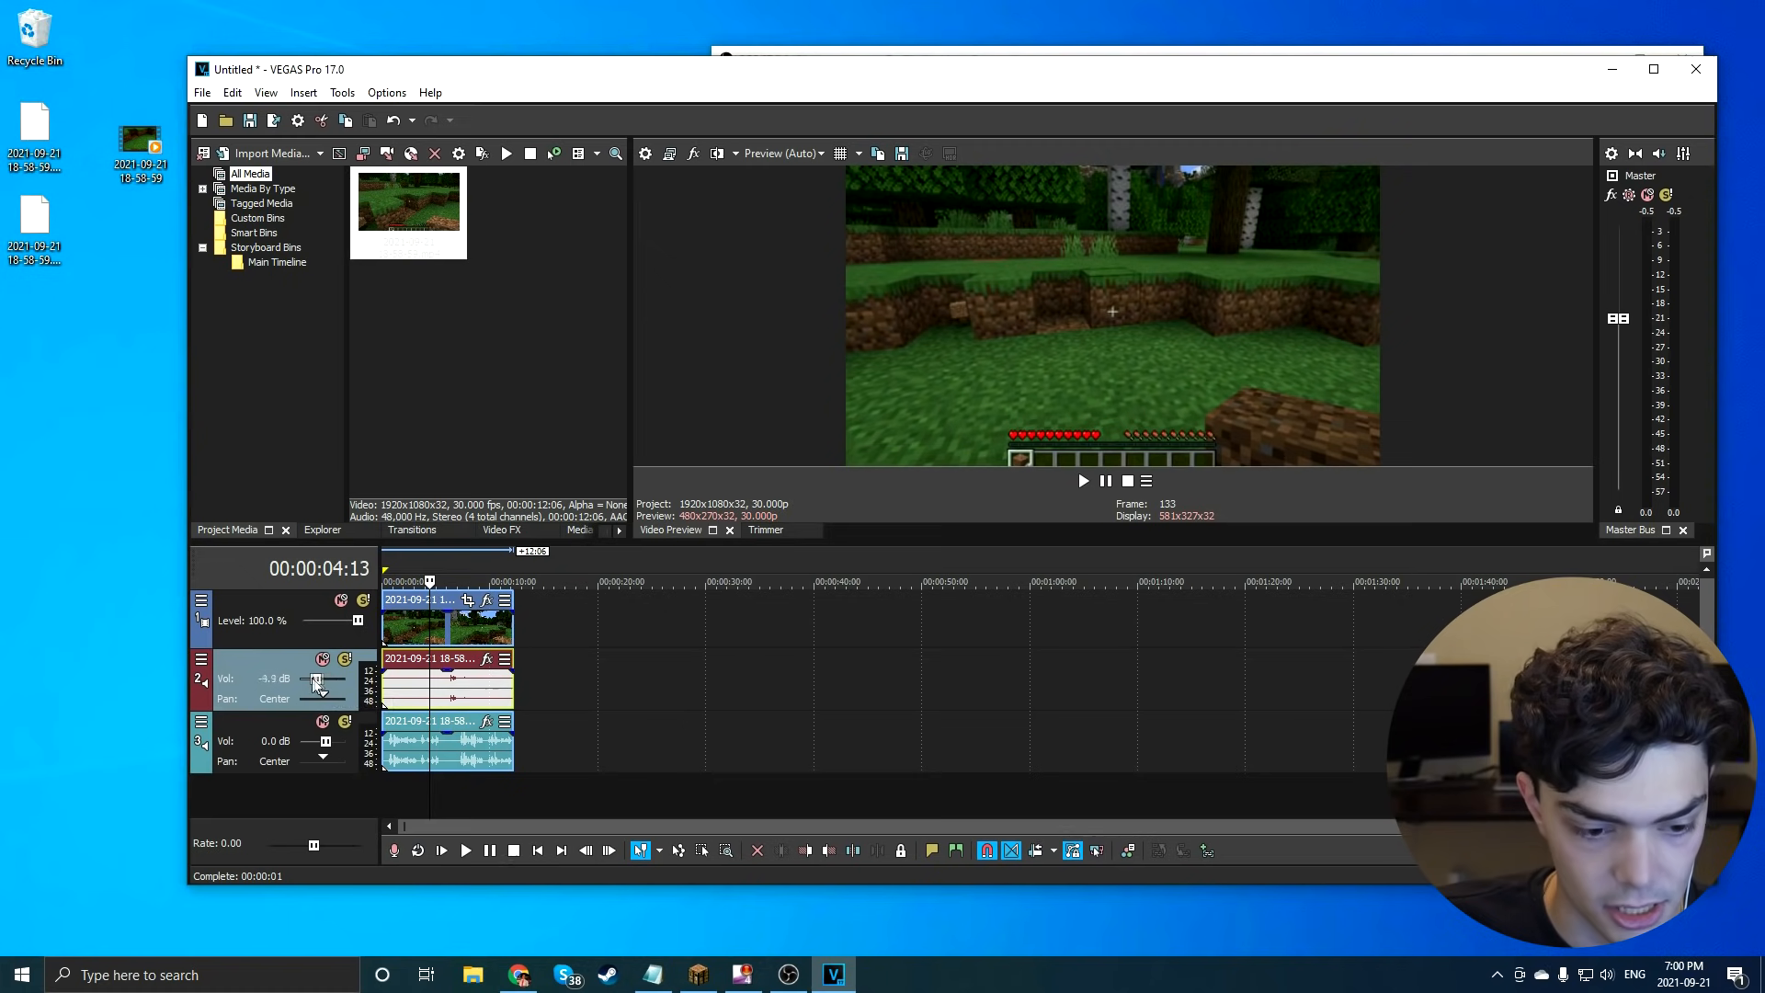
Lower the second audio track's volume to -25.6 dB, play a short section around 4 seconds to check it, and minimise the VEGAS Pro window.
left_click(424, 743)
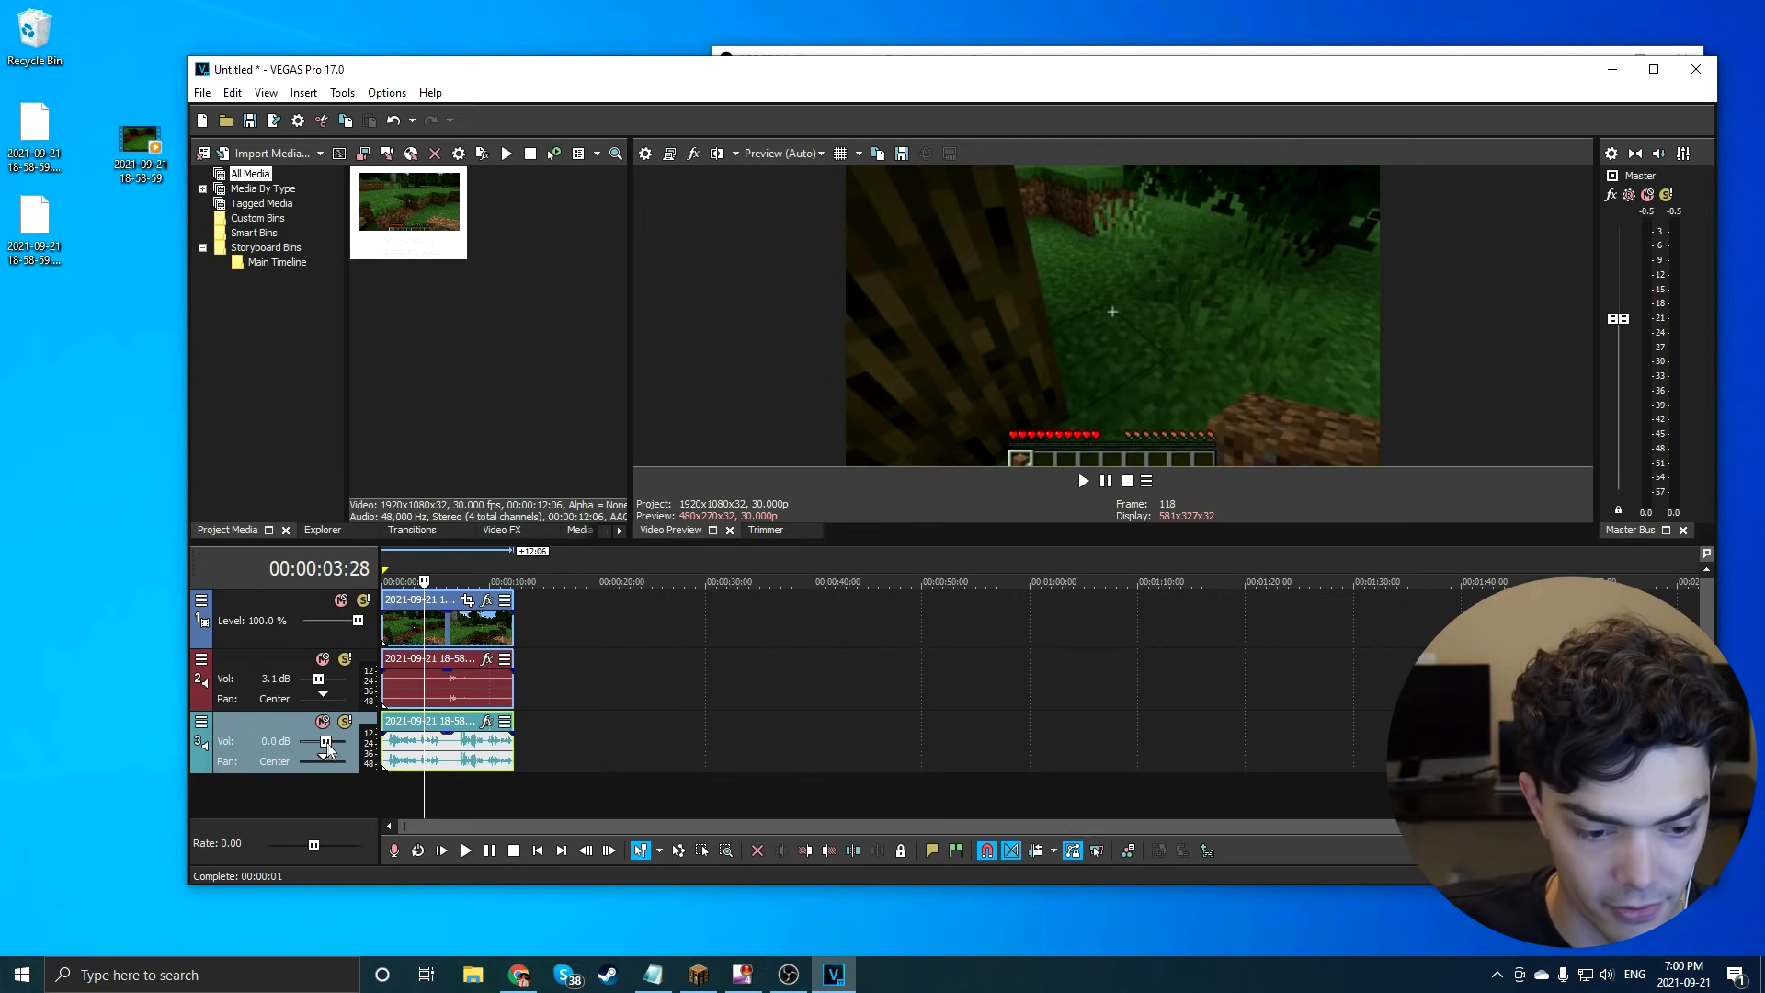
key("space")
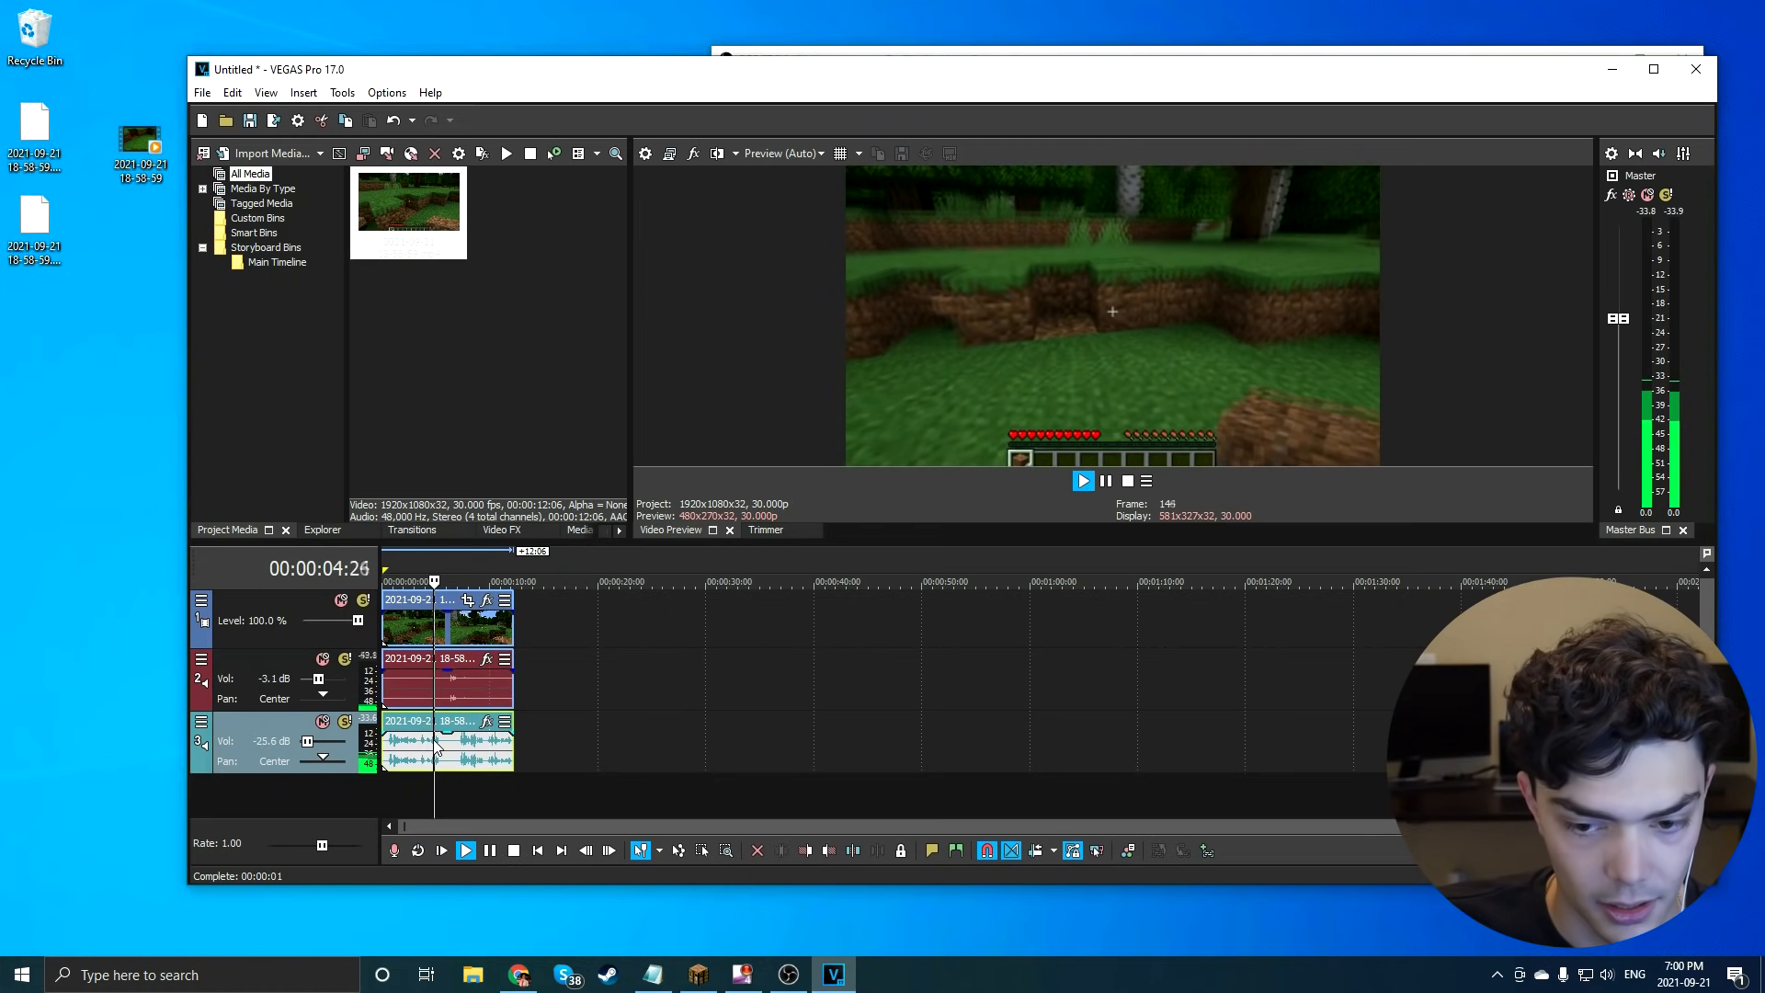
key("space")
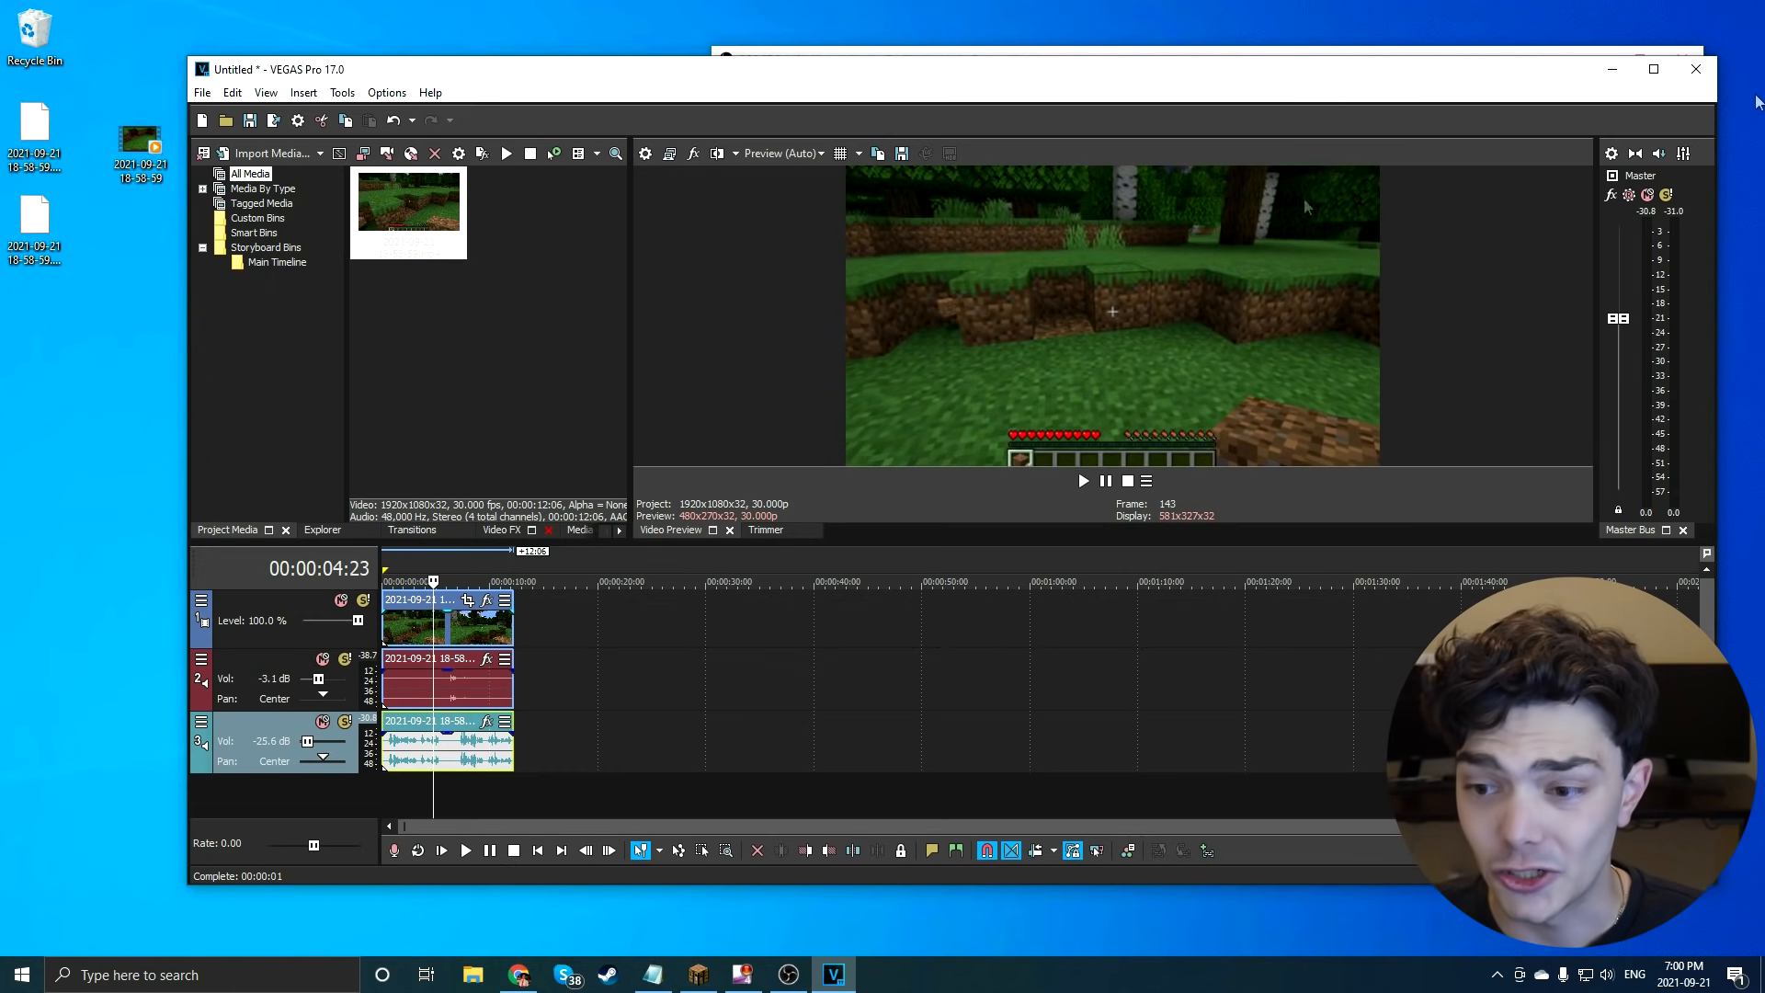
left_click(1614, 71)
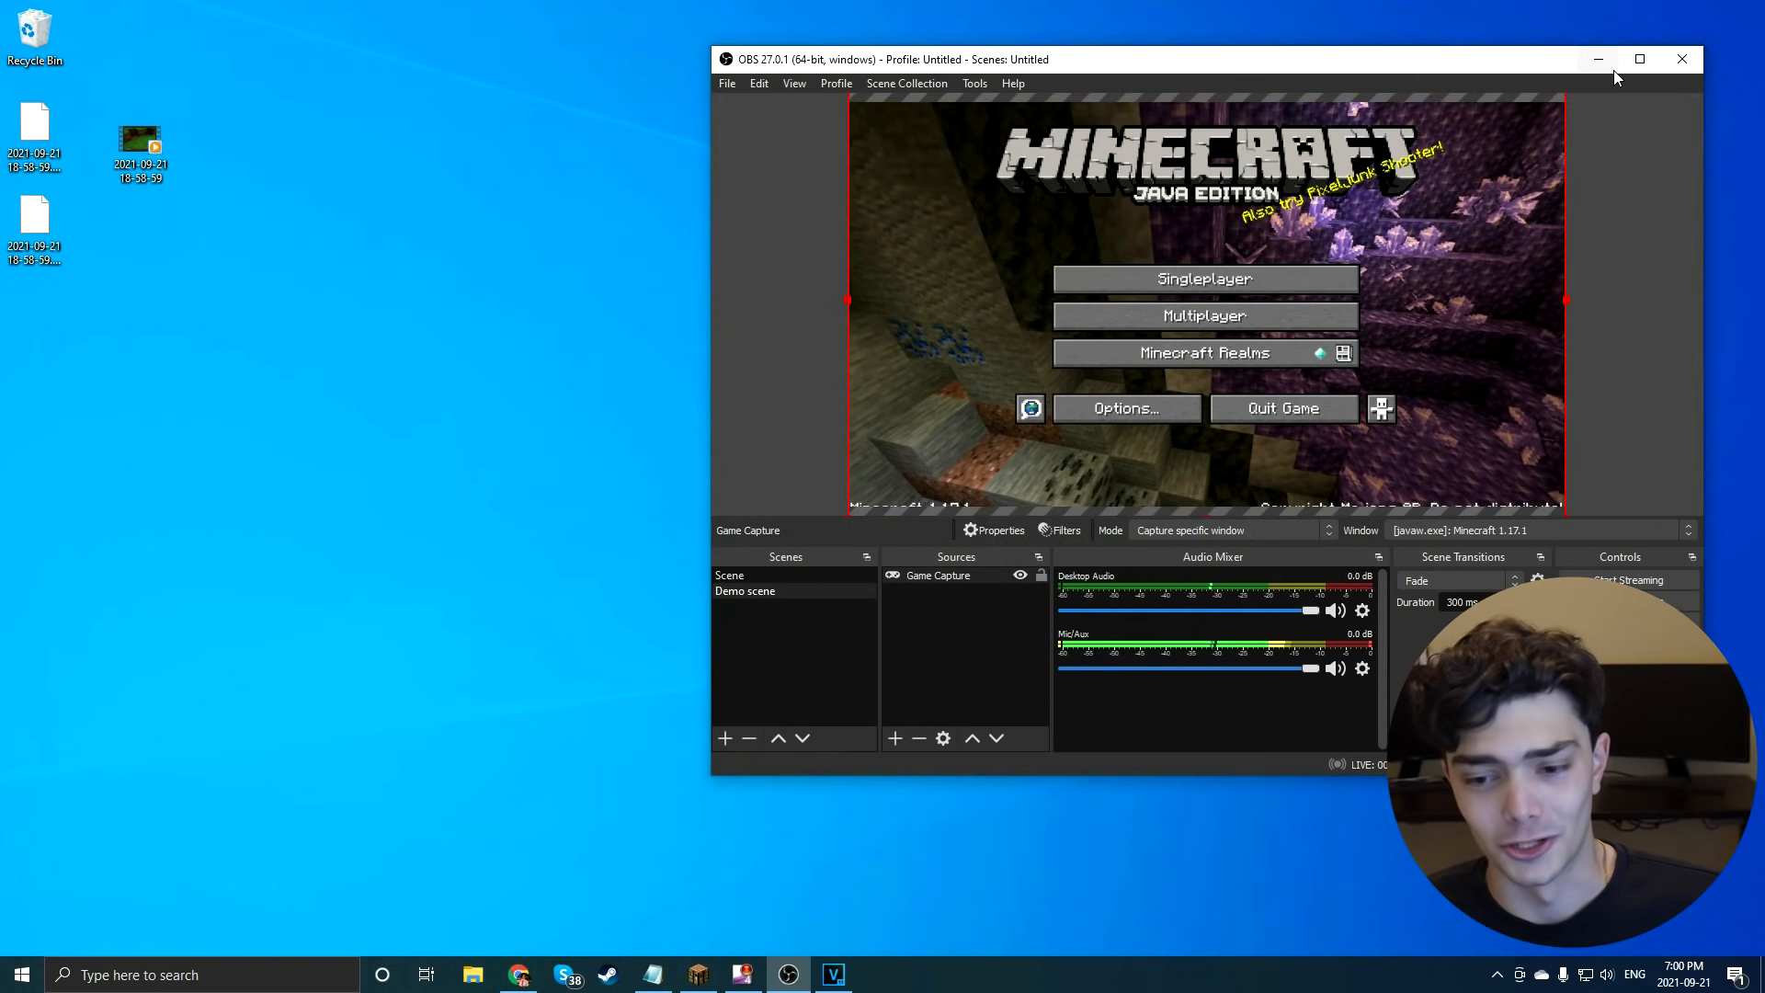